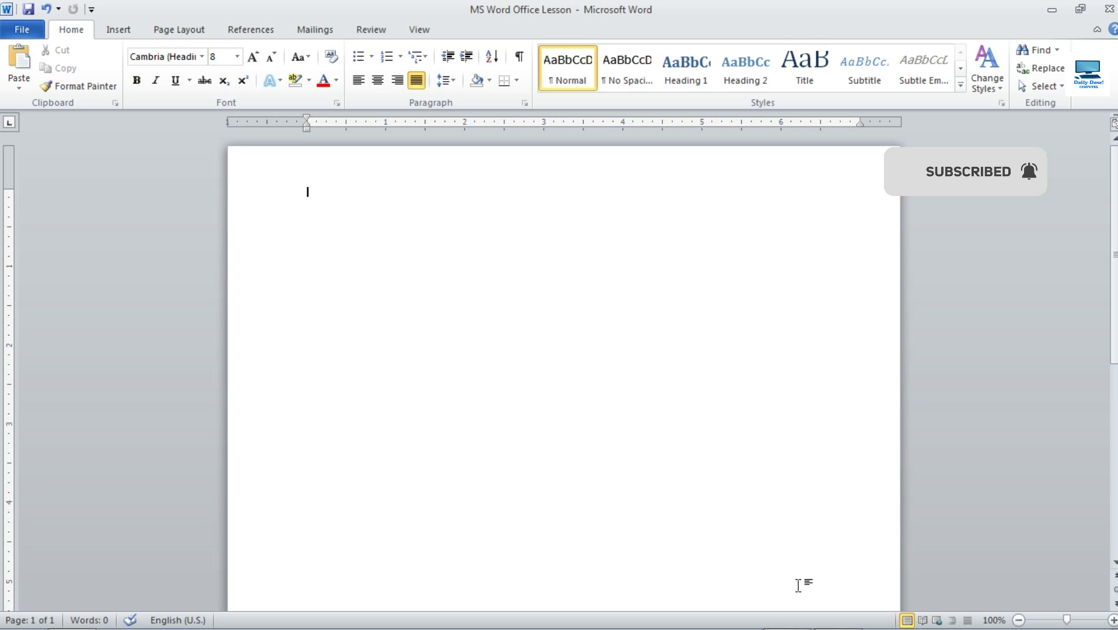
Examine the reference letter in Word MA Lesson.jpg and compare it with the blank document page.
click(839, 614)
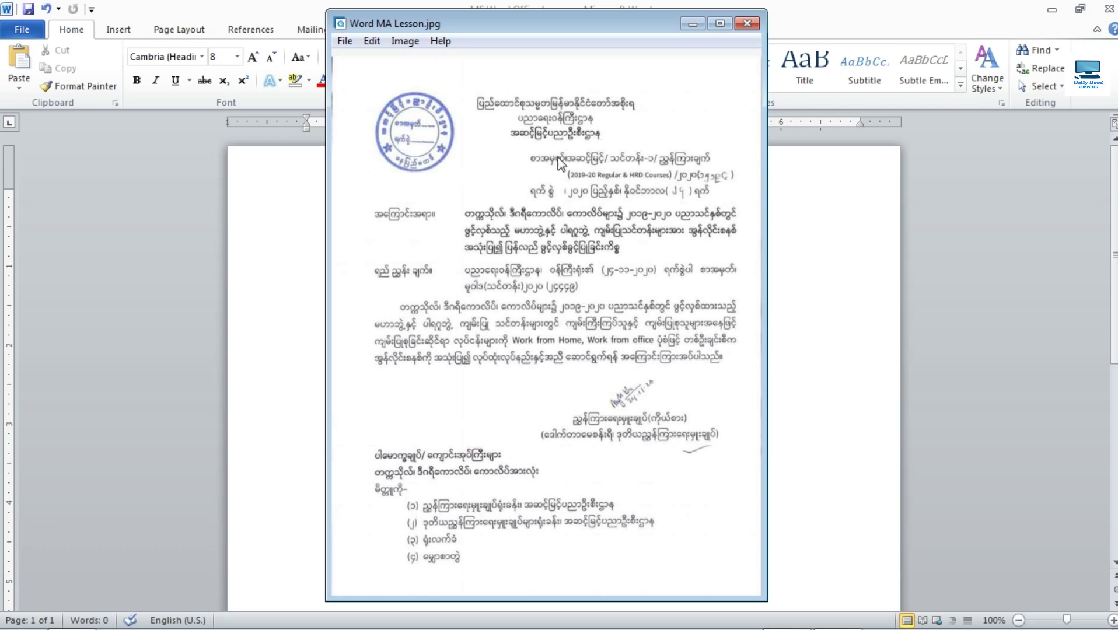
click(693, 24)
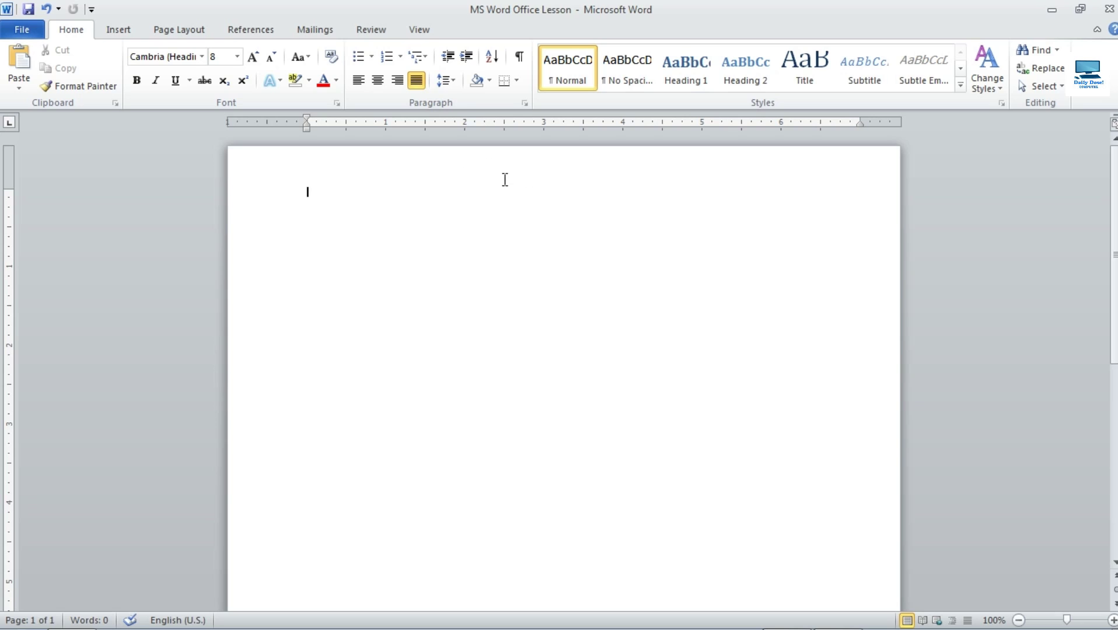
scroll(501, 190, down, 10)
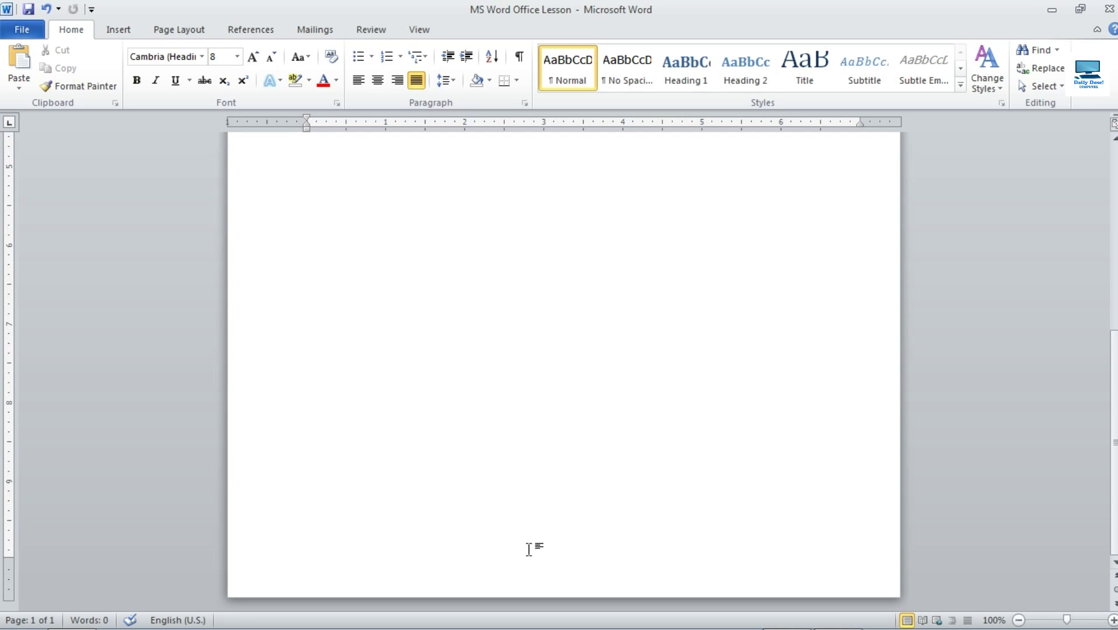
scroll(502, 434, up, 10)
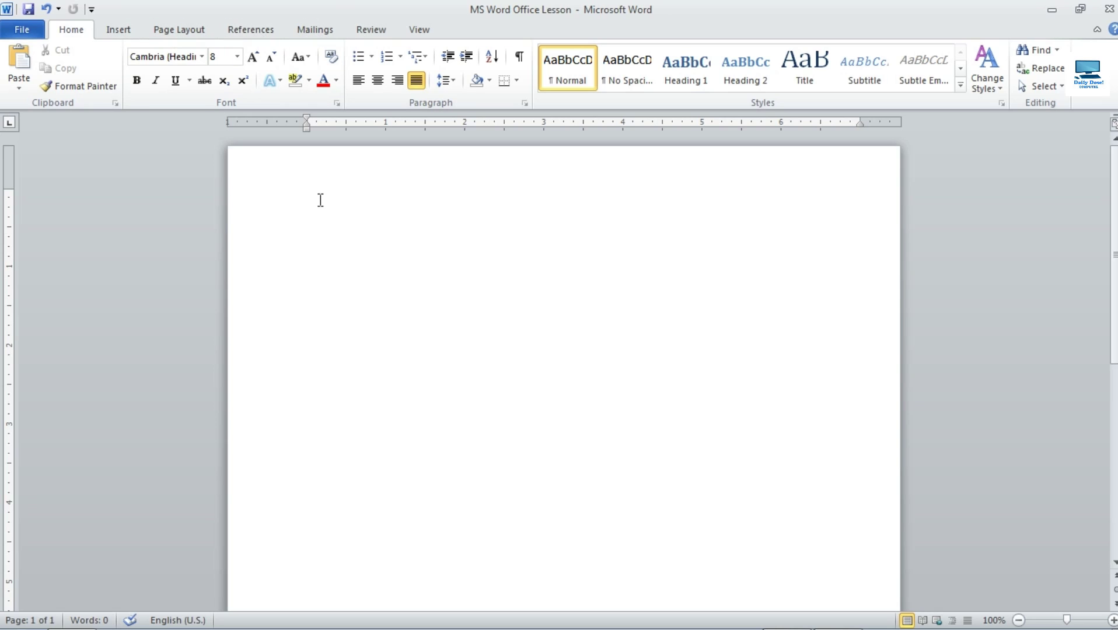
Check the reference letter's page format and set the document's paper size to A4.
click(179, 29)
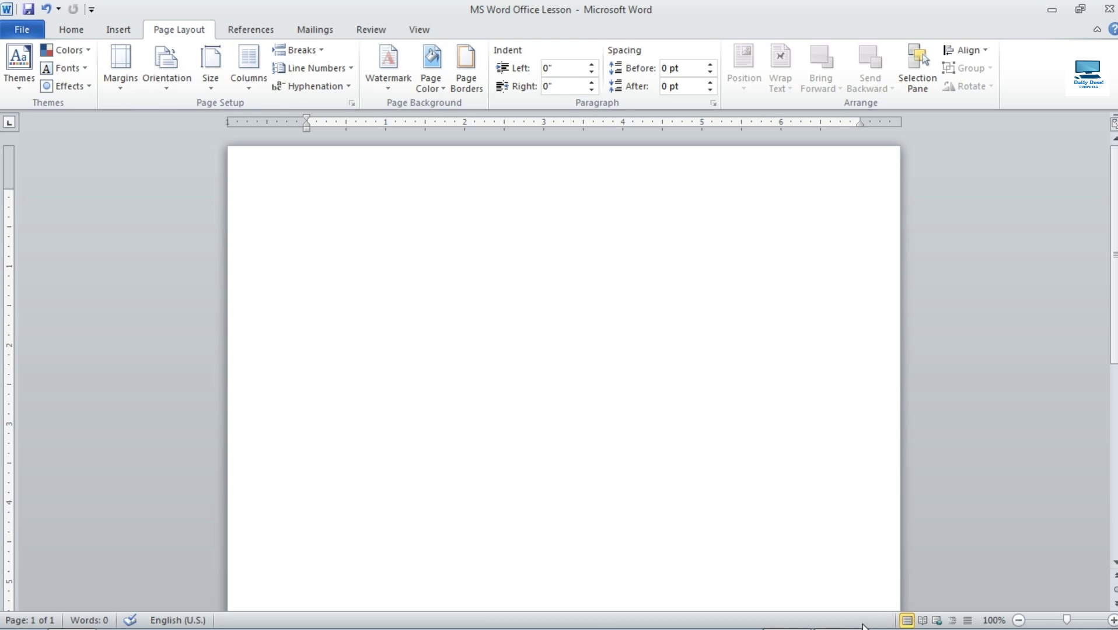
mouse_move(866, 628)
click(840, 614)
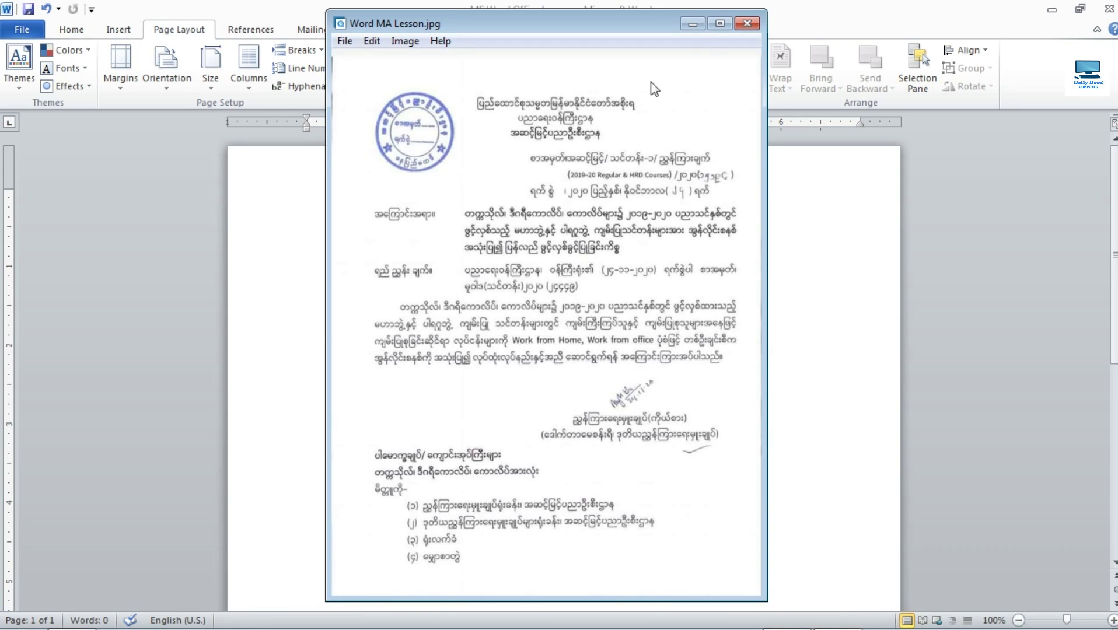
click(691, 25)
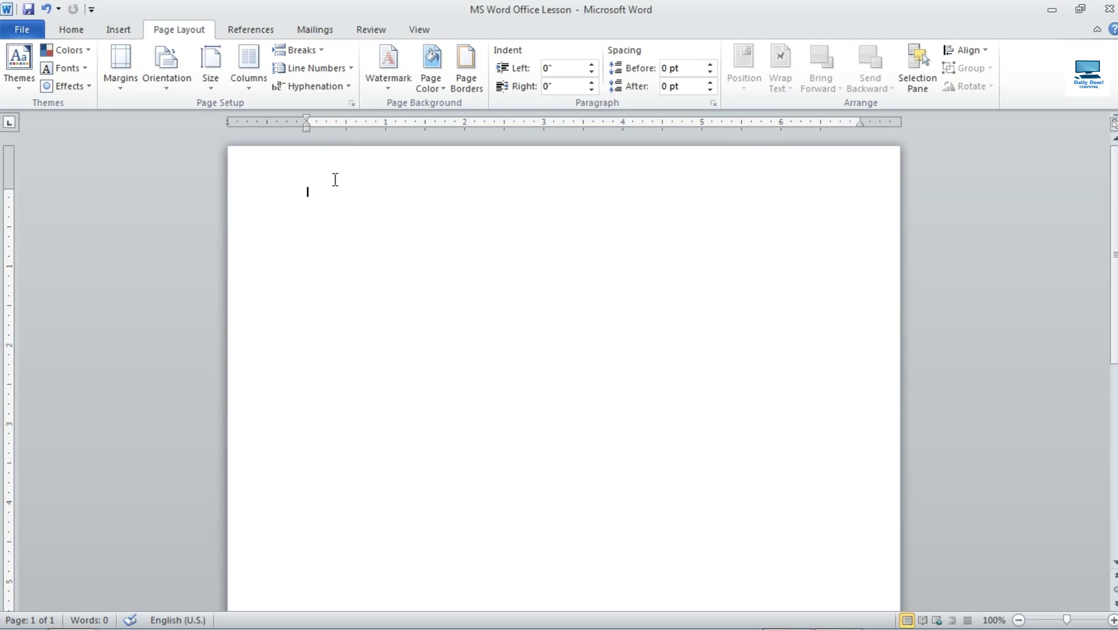
click(214, 94)
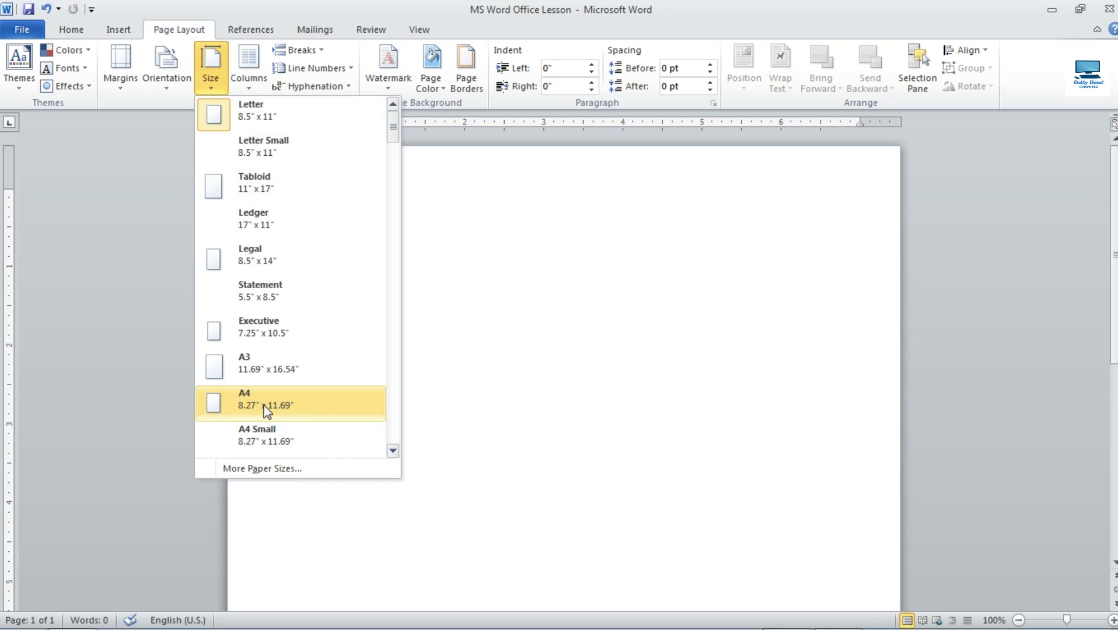
click(316, 405)
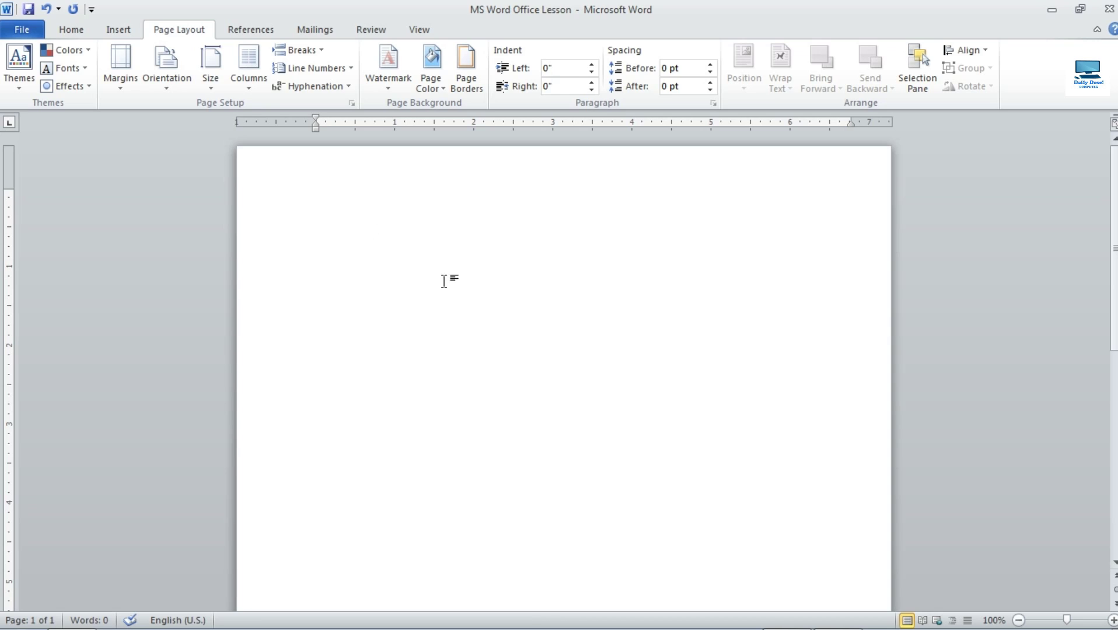
Check the reference letter's orientation and set the document's page orientation to Portrait.
mouse_move(738, 628)
click(828, 621)
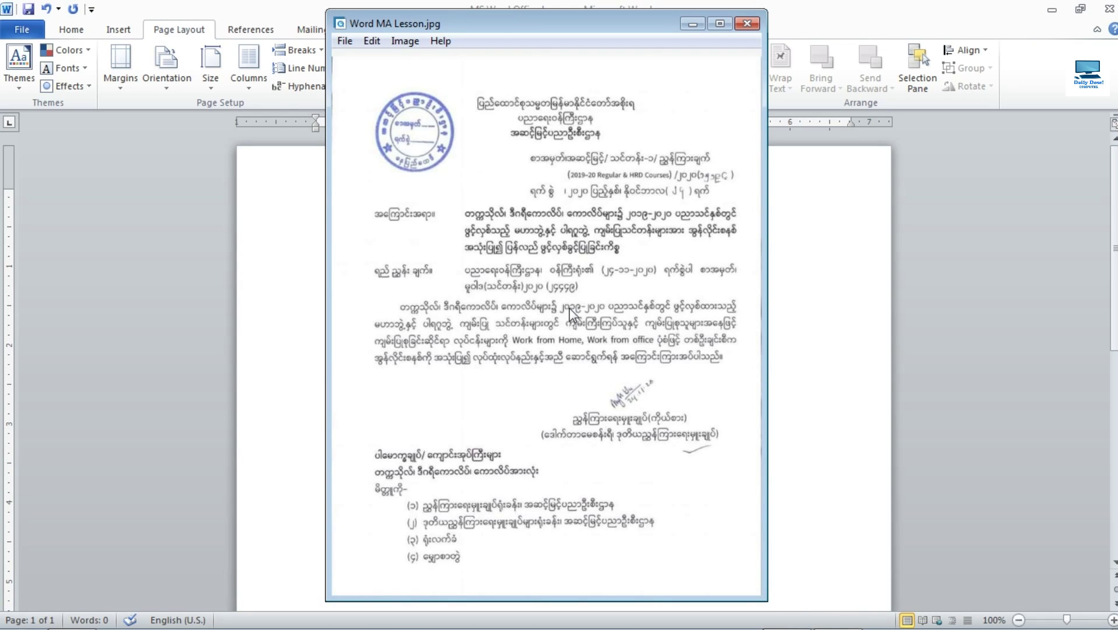
click(693, 25)
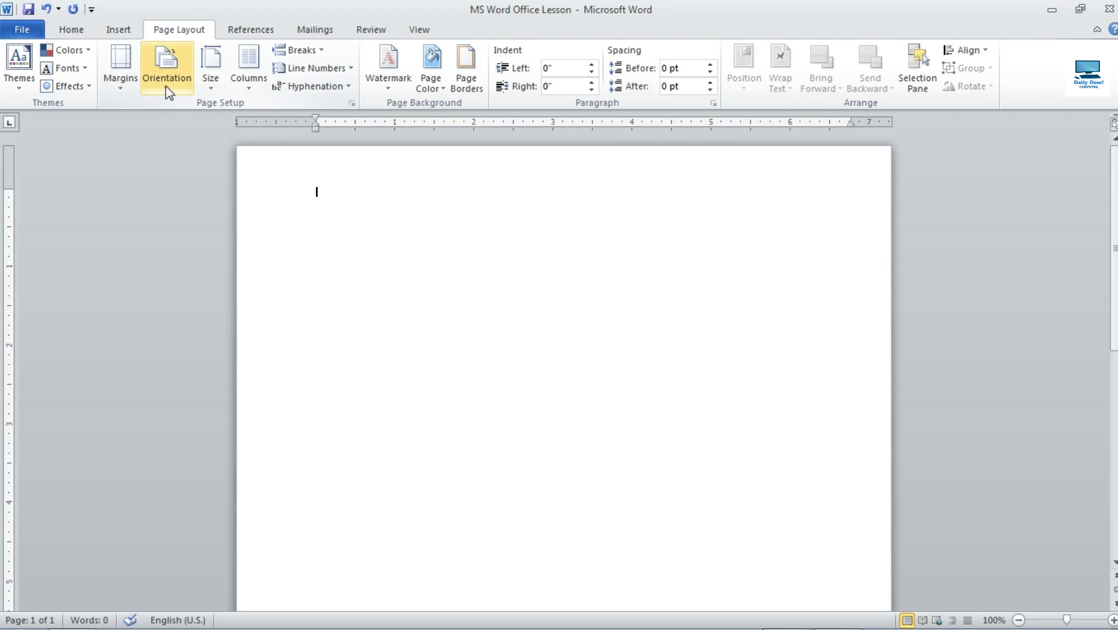
click(168, 92)
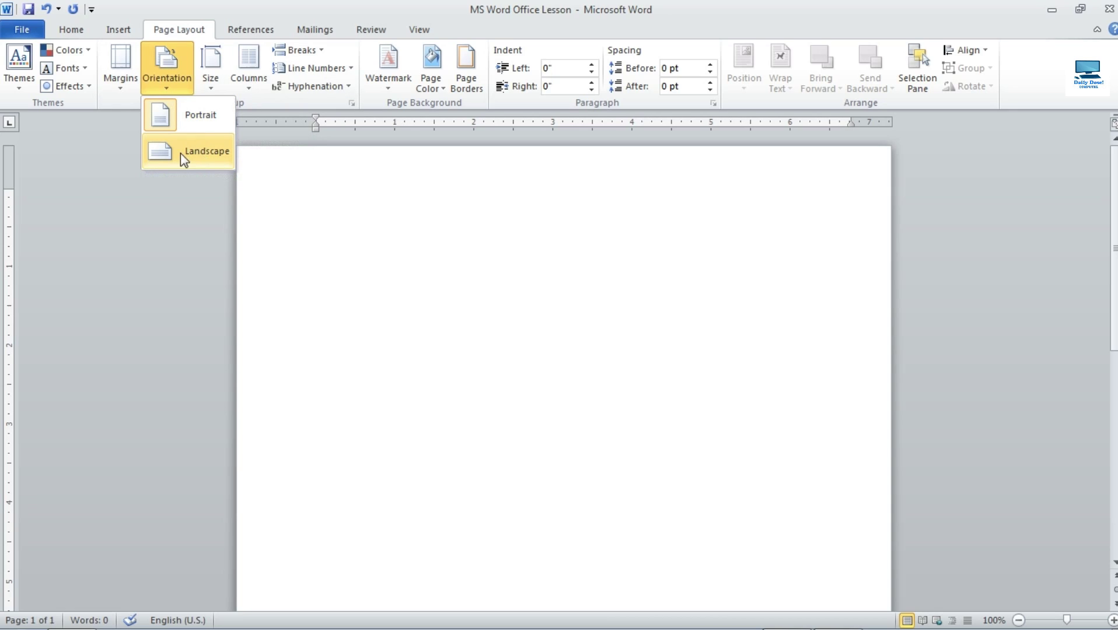
click(184, 121)
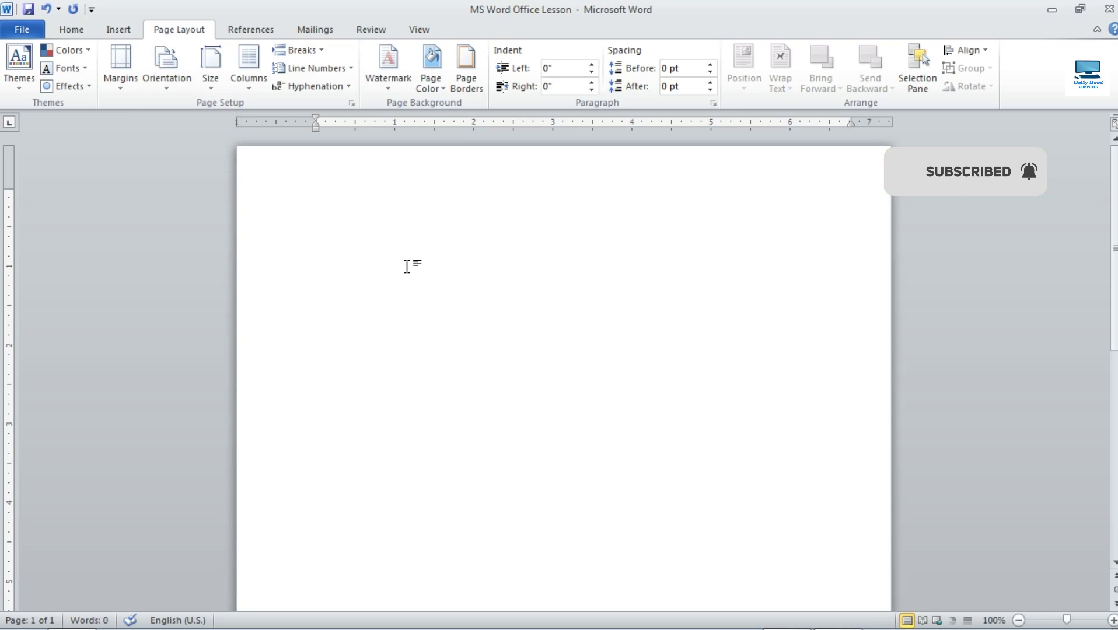
Switch the page orientation to Landscape and return it to Portrait.
click(175, 93)
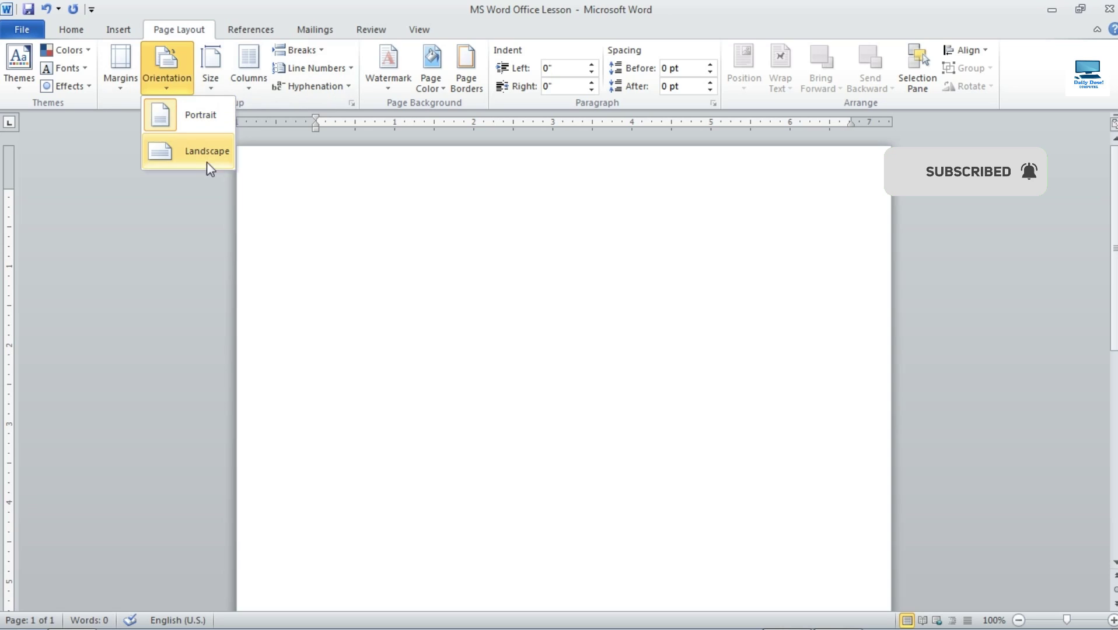
click(171, 153)
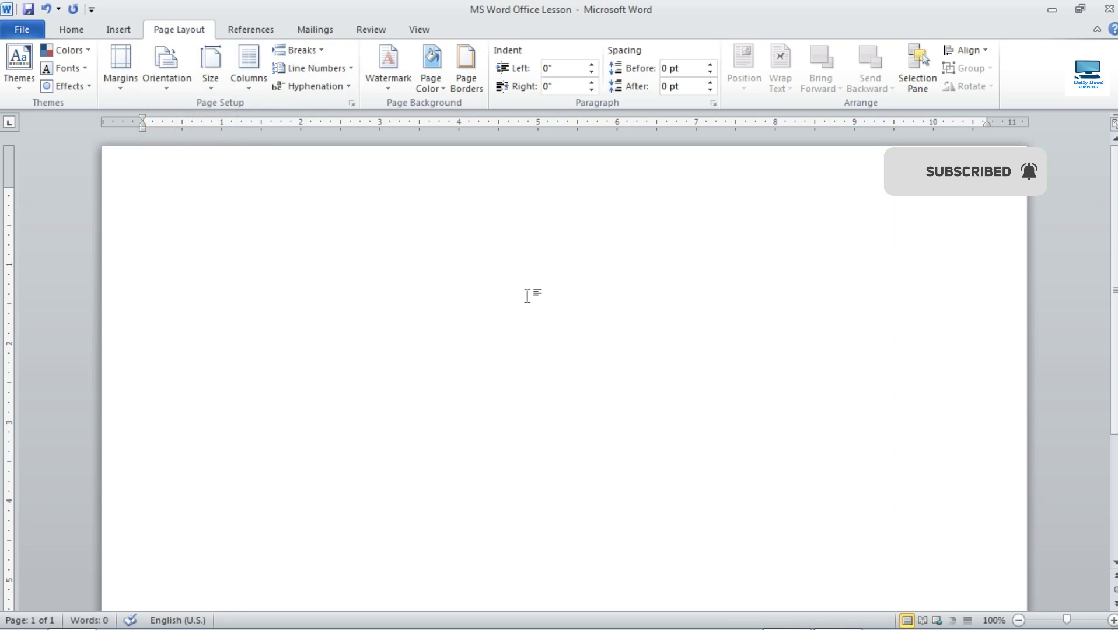
click(174, 92)
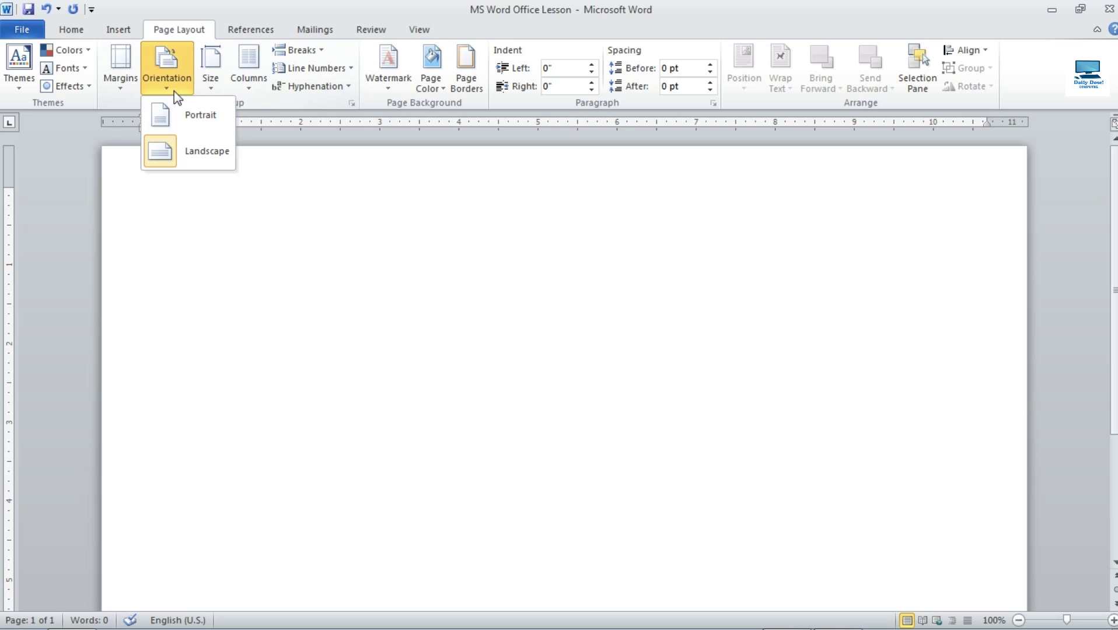
click(196, 122)
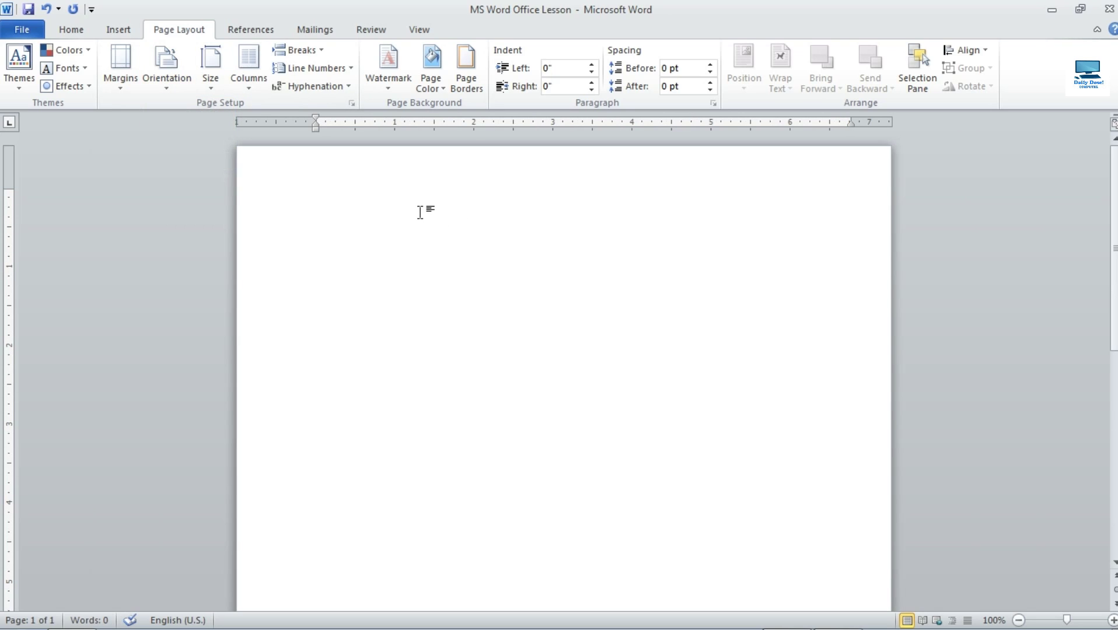
Open the custom margin settings and set the top and bottom margins to 1 inch each.
click(121, 82)
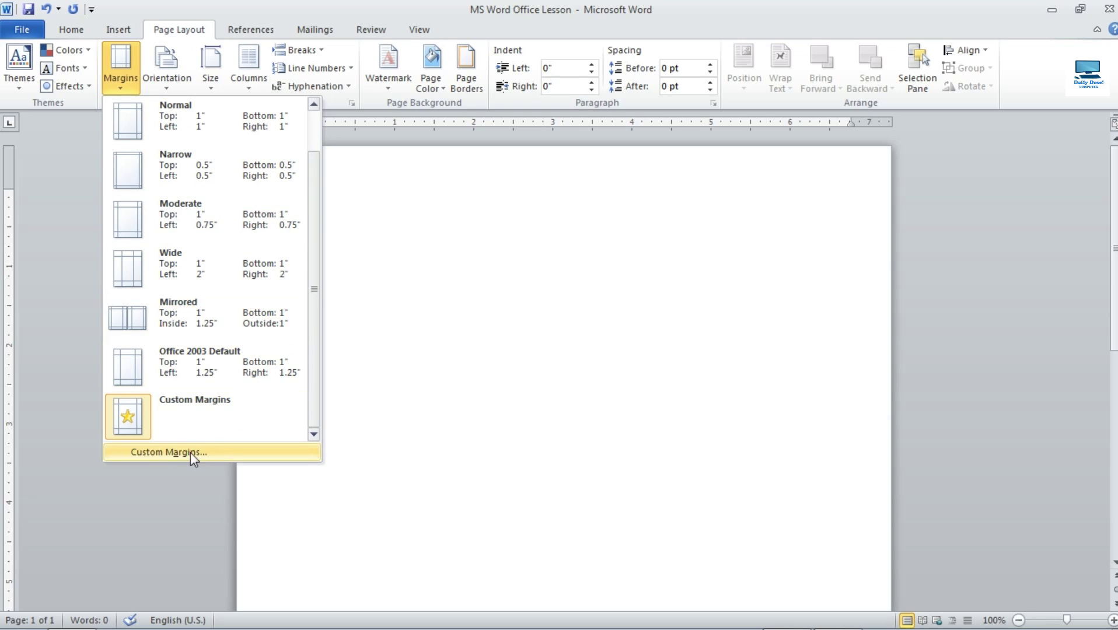
click(244, 457)
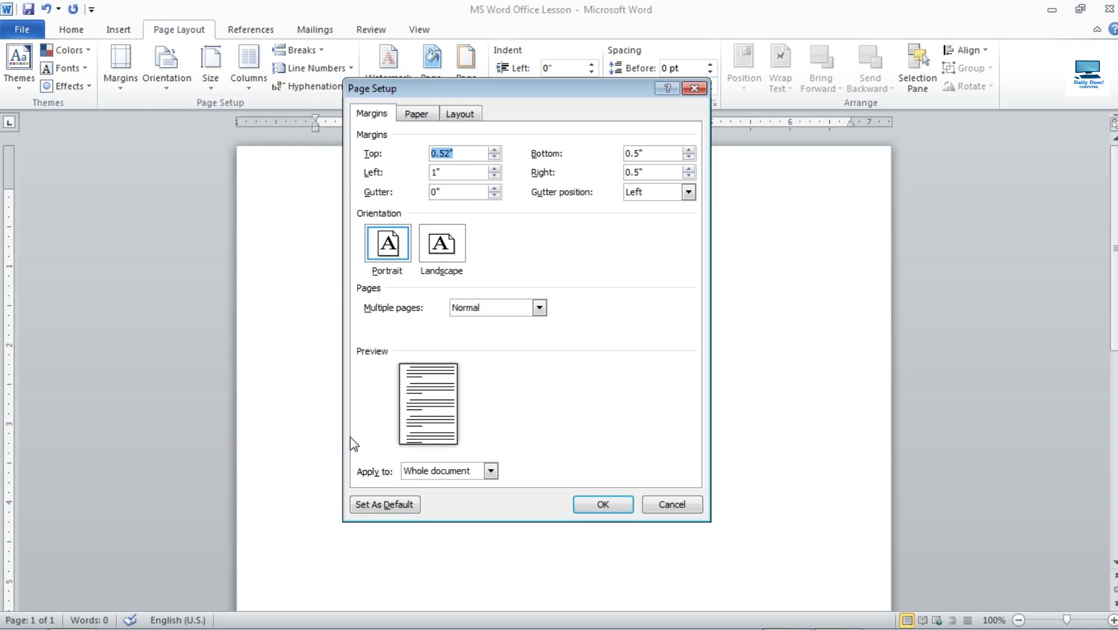
drag(385, 91, 386, 79)
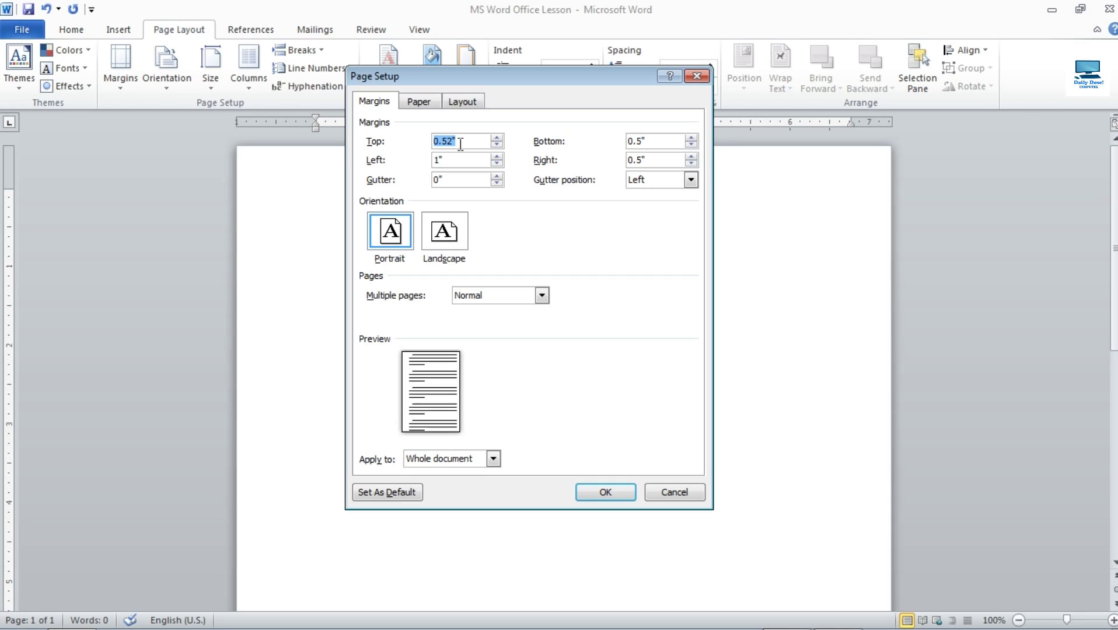
text(1)
drag(644, 144, 607, 149)
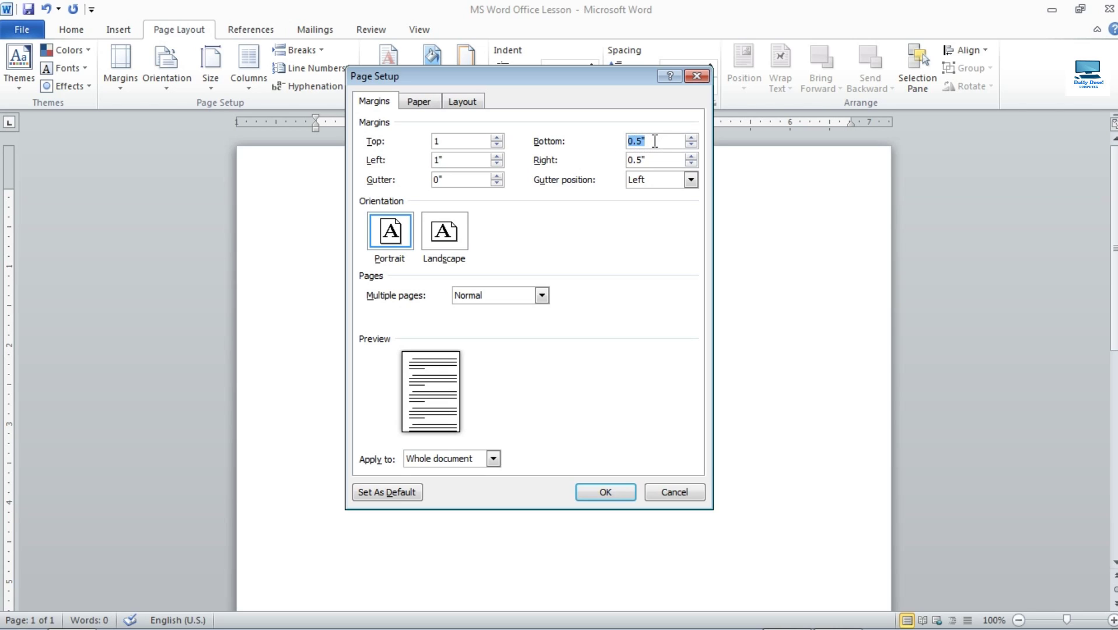
drag(653, 142, 616, 142)
text(1)
key(Tab)
Check the left edge of the reference letter and set the left margin to 1.25 inches.
drag(457, 82, 502, 87)
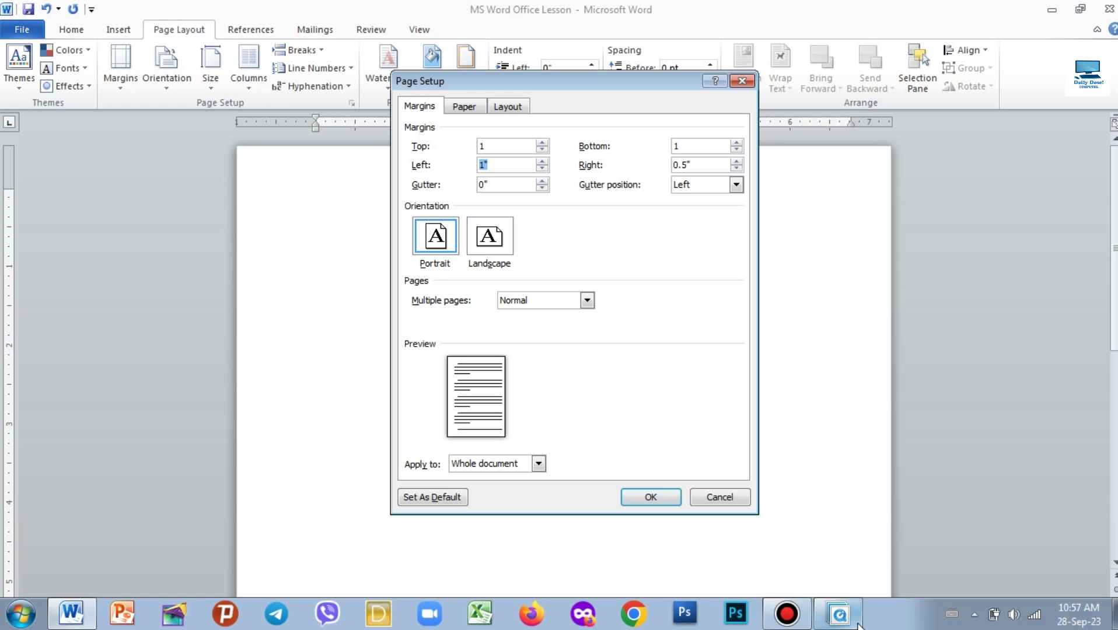
click(839, 613)
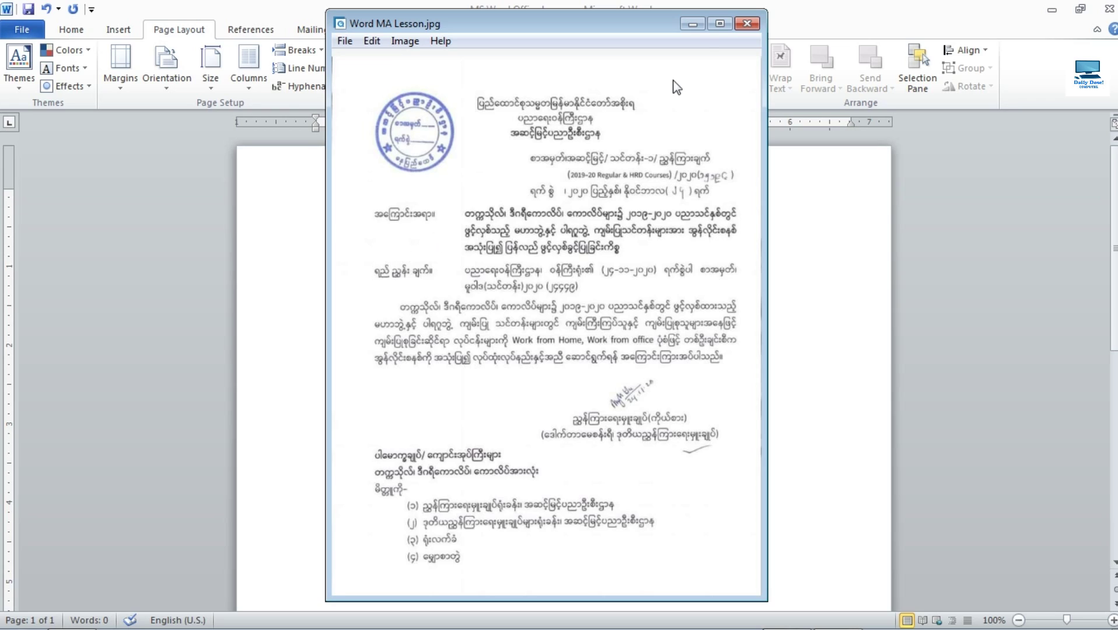
click(693, 23)
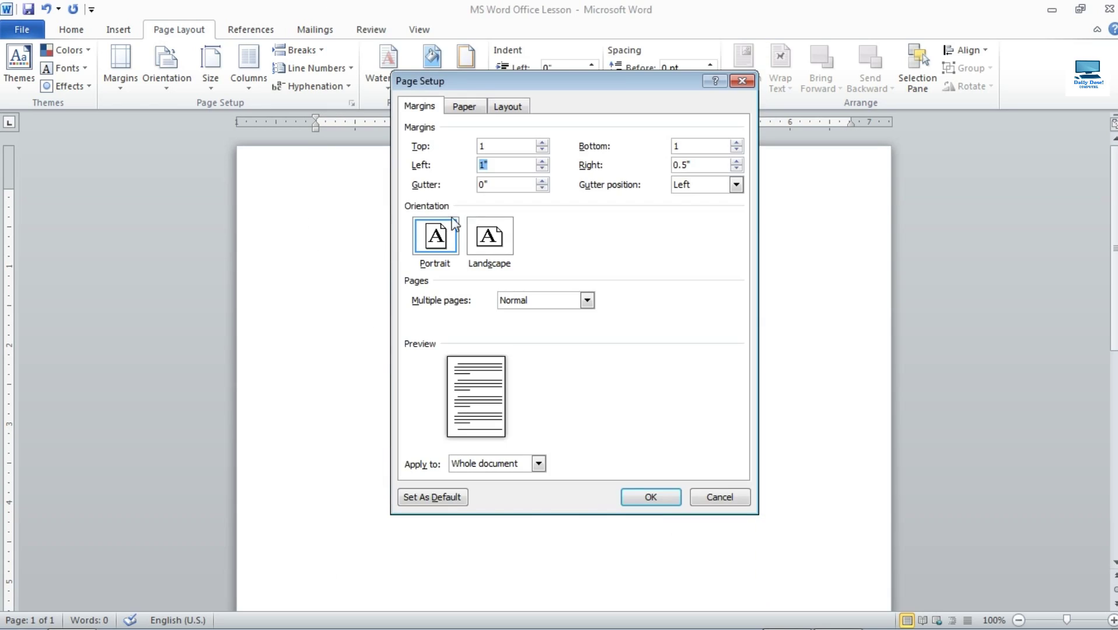
click(493, 167)
key(BackSpace)
text(.25)
drag(615, 86, 557, 91)
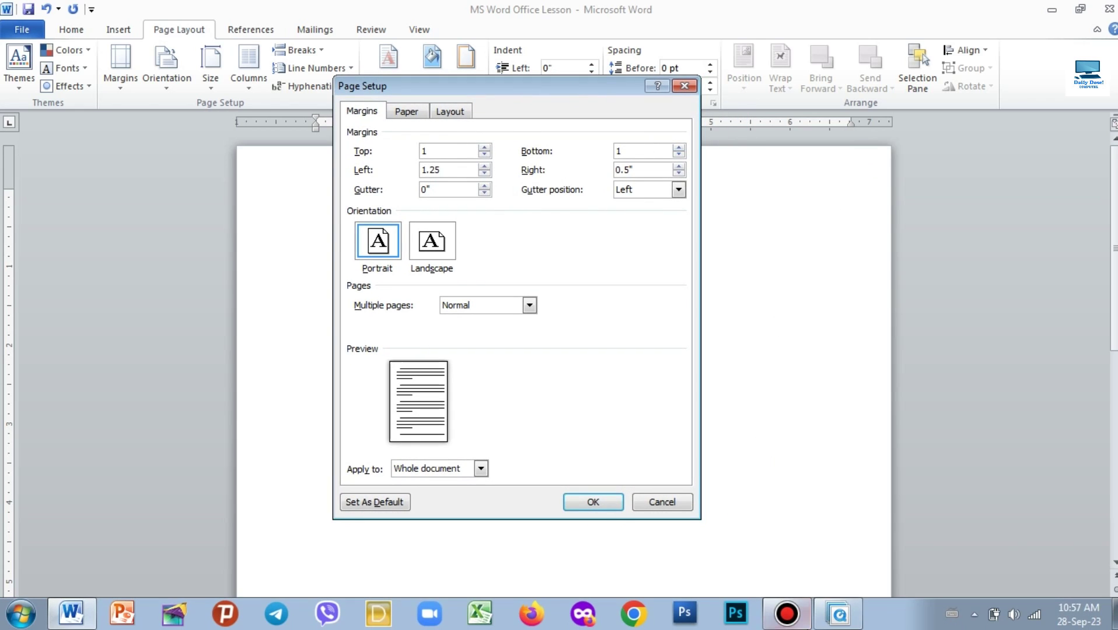
Check the reference letter, set the right margin to 0.5 inch with Portrait orientation, and apply the page setup.
click(843, 614)
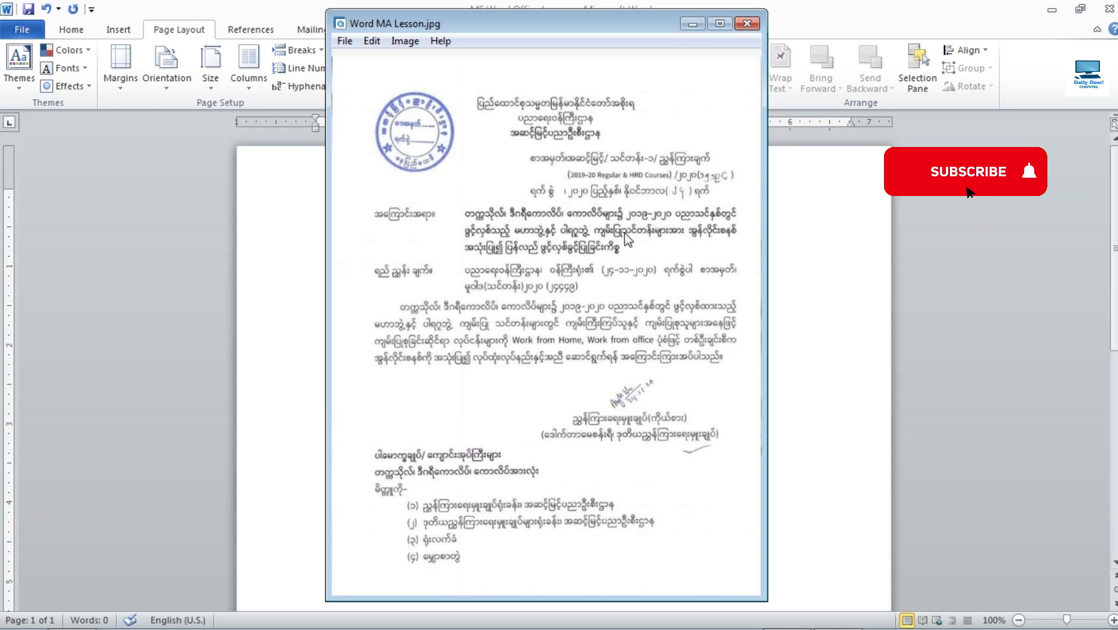
key(alt+Tab)
double_click(627, 170)
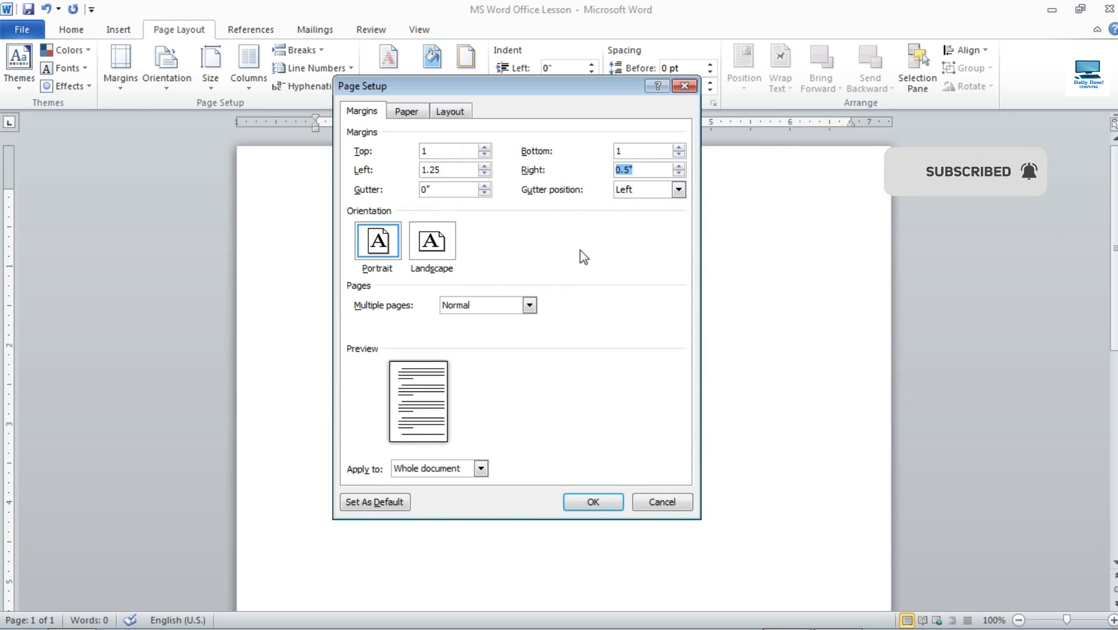
text(.5)
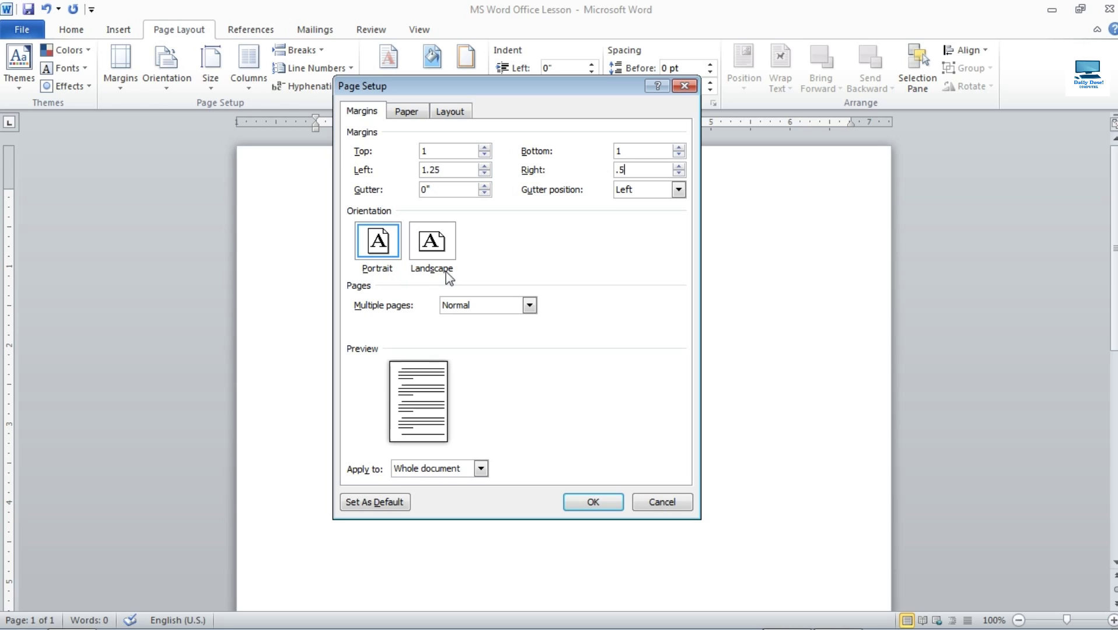
click(379, 250)
drag(509, 93, 510, 71)
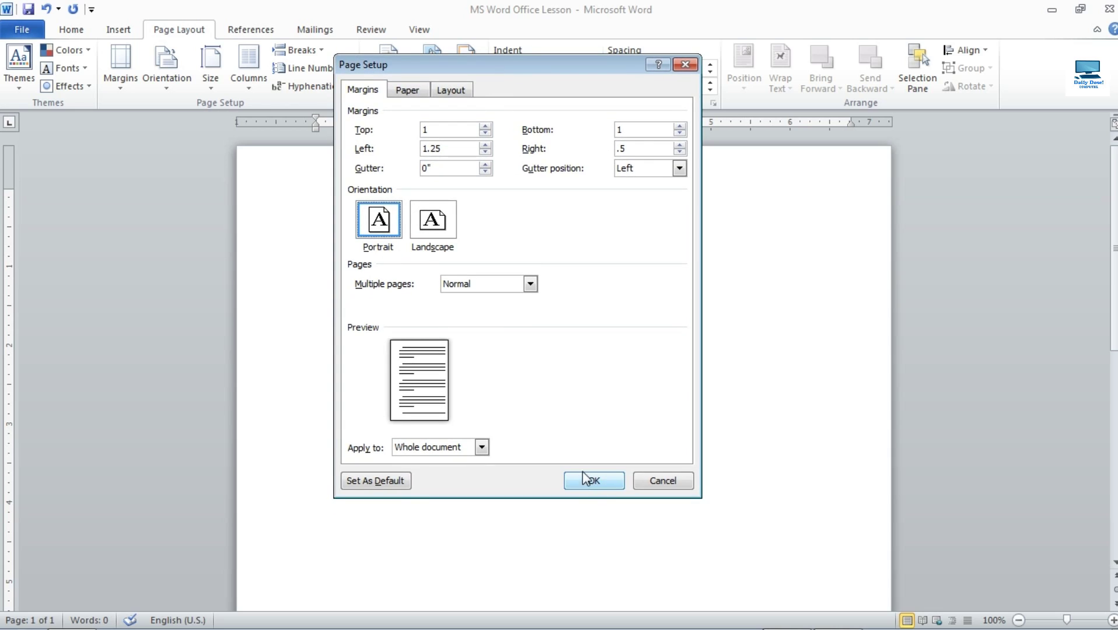
click(595, 483)
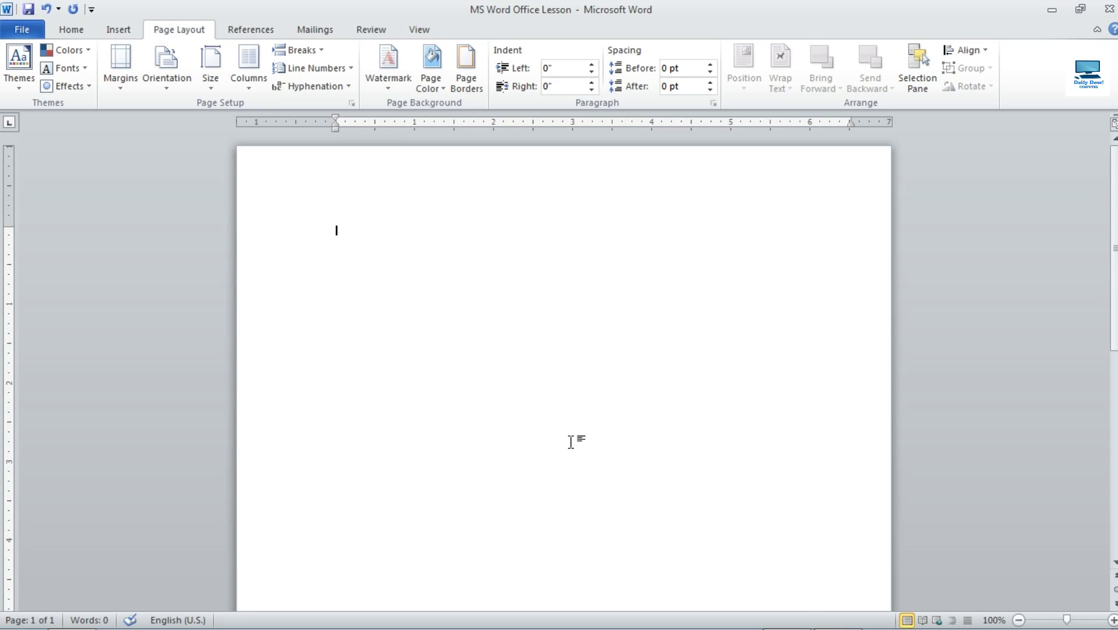
Look over the page with its new margins and zoom the document in to 140%.
scroll(571, 442, down, 10)
scroll(570, 441, up, 10)
drag(1078, 623, 1070, 621)
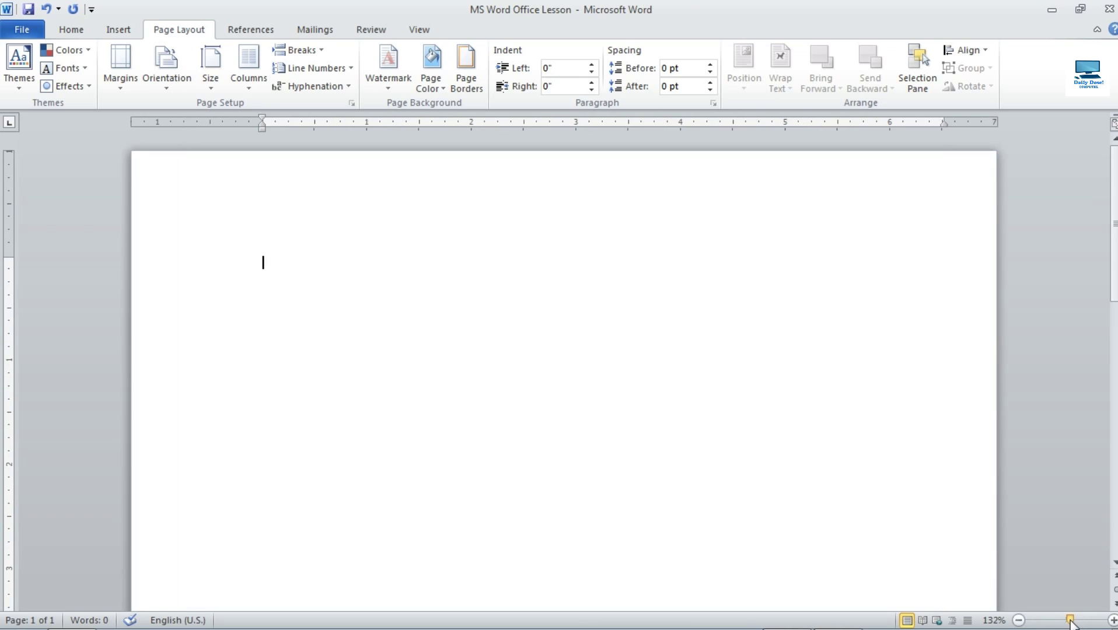
click(1112, 620)
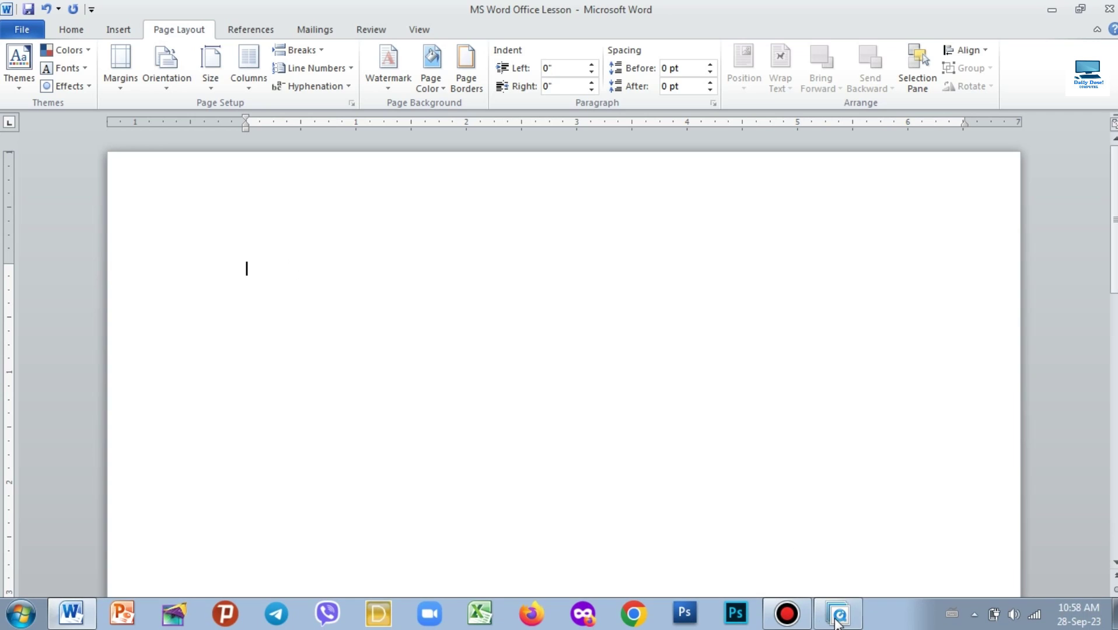
Check the reference letter's text and set the document font to Pyidaungsu at size 12.
click(838, 613)
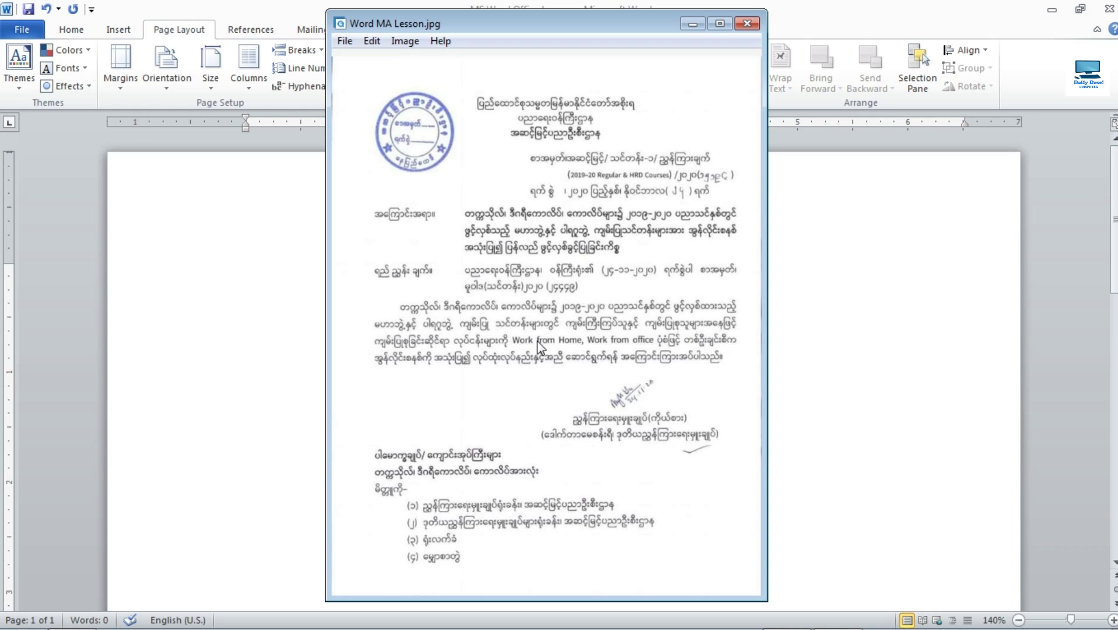
click(688, 28)
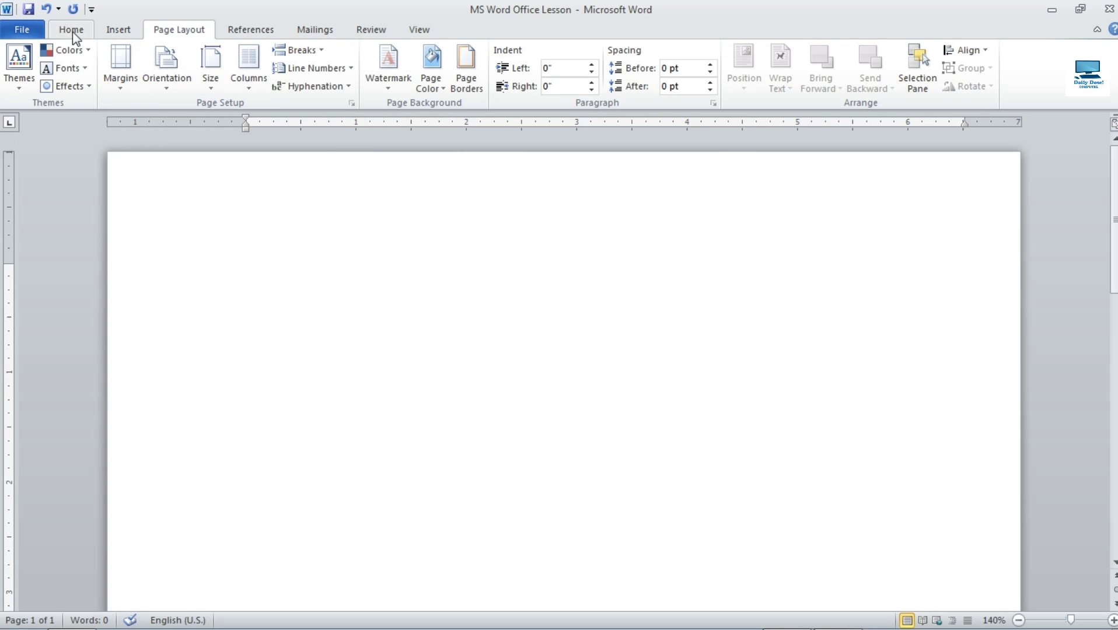
click(73, 32)
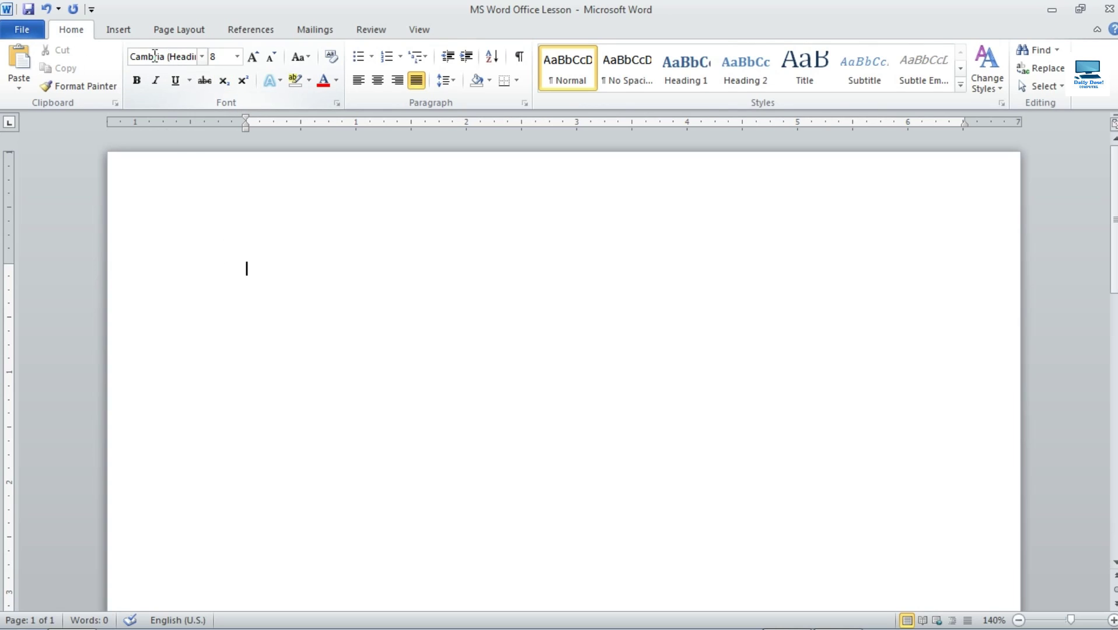
click(164, 56)
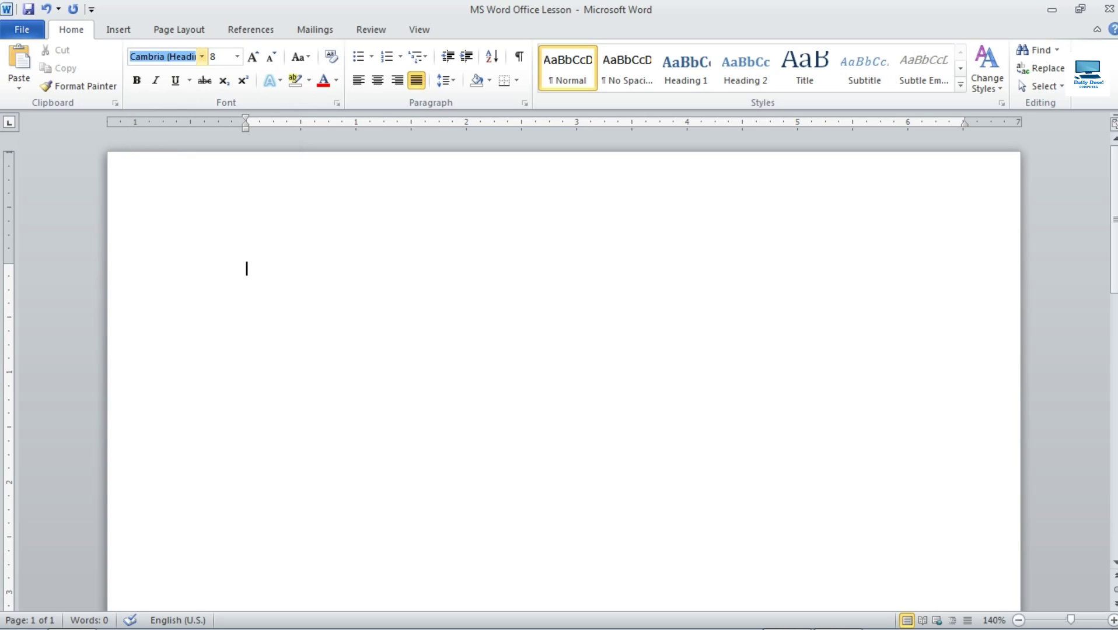
text(Pyidaungsu)
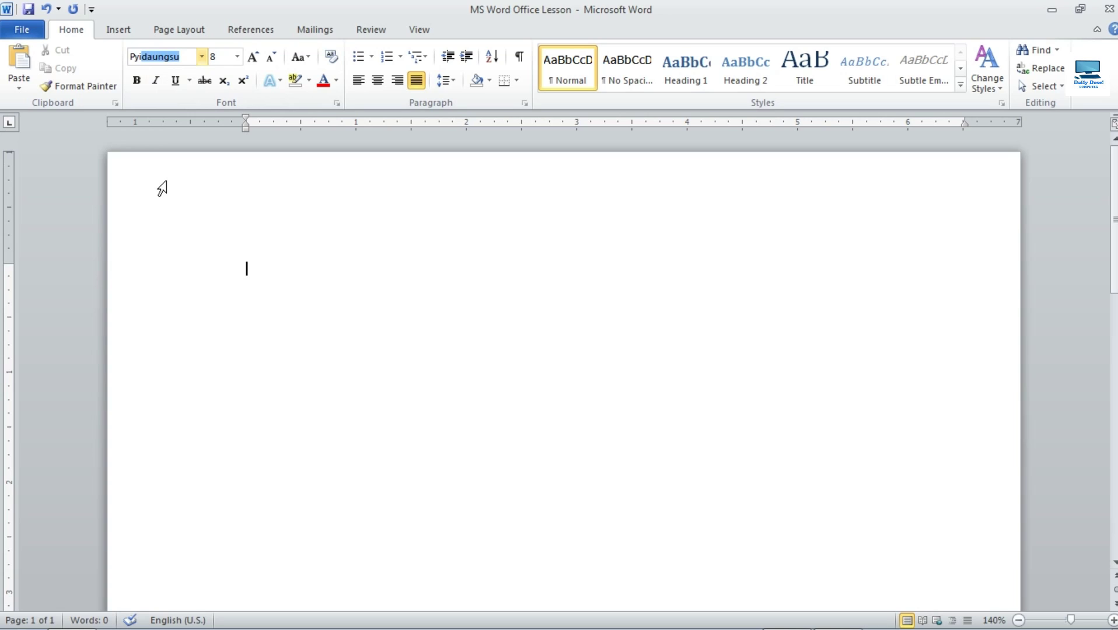
key(Return)
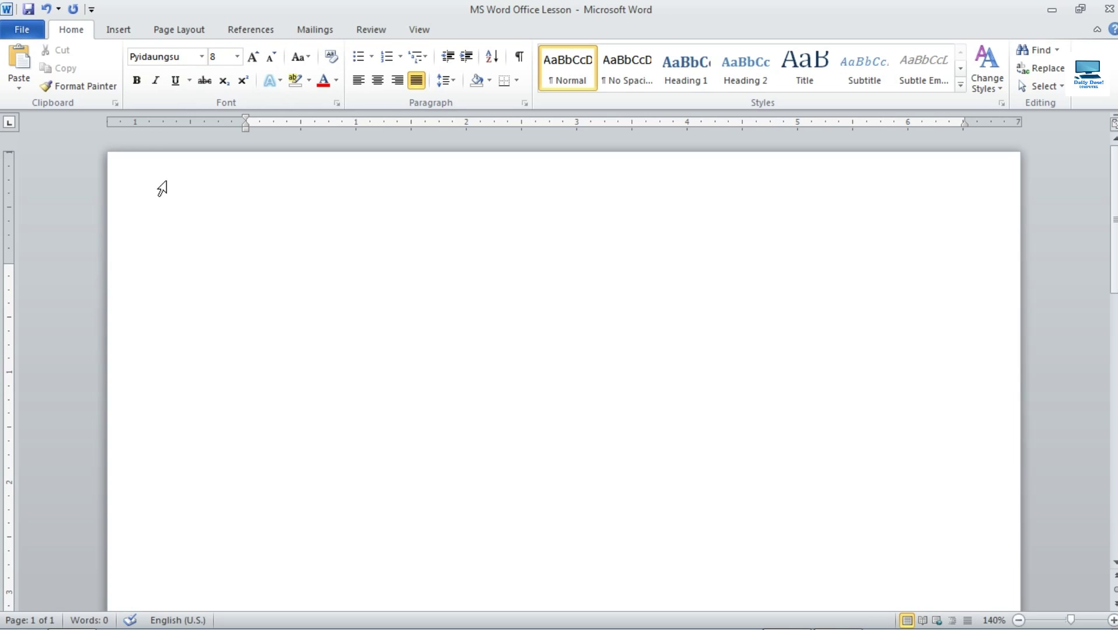
click(237, 56)
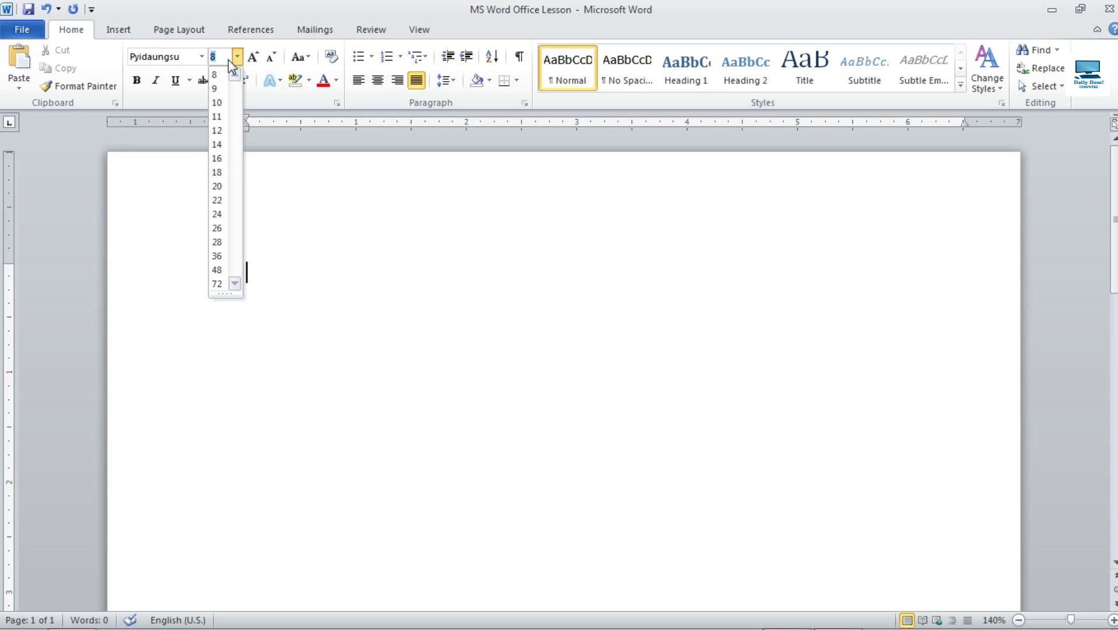
click(216, 129)
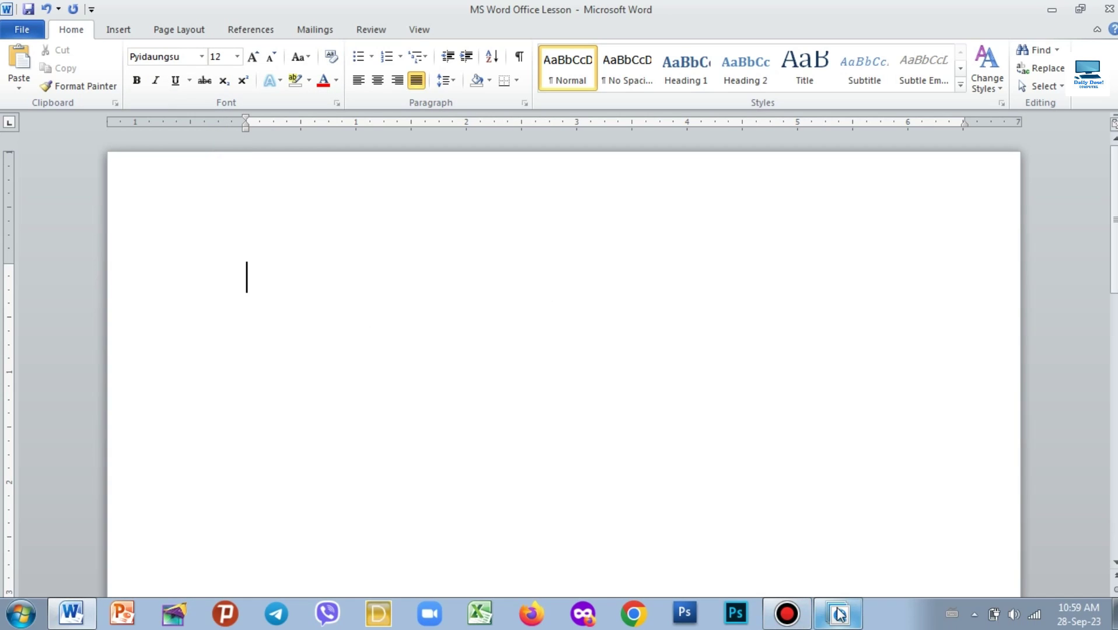
Check the heading layout in the reference letter and center the first paragraph.
click(838, 618)
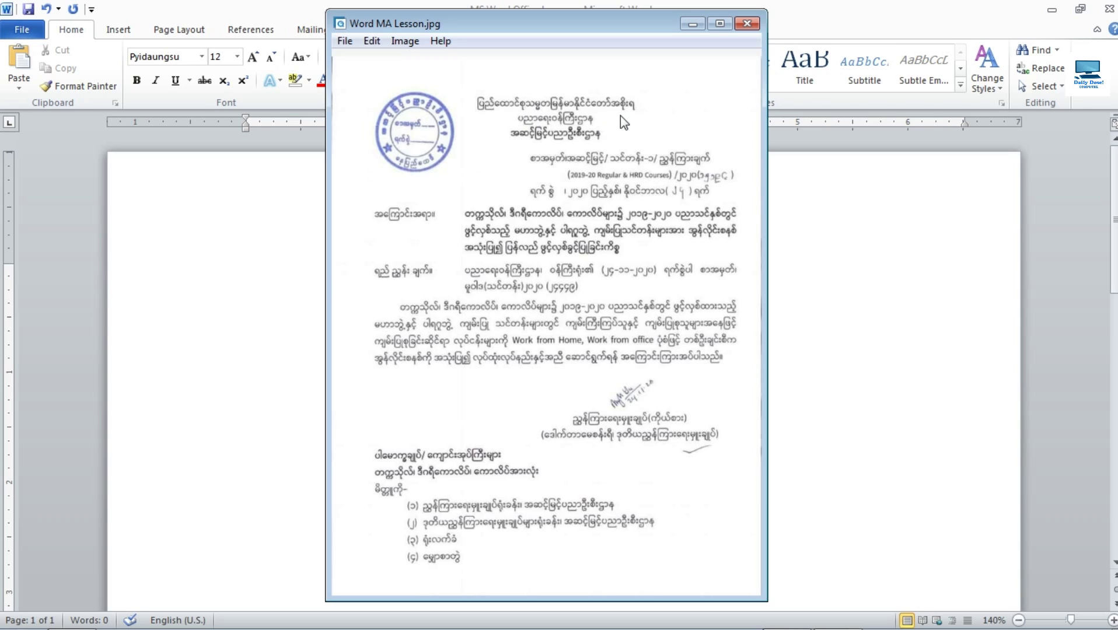
click(690, 25)
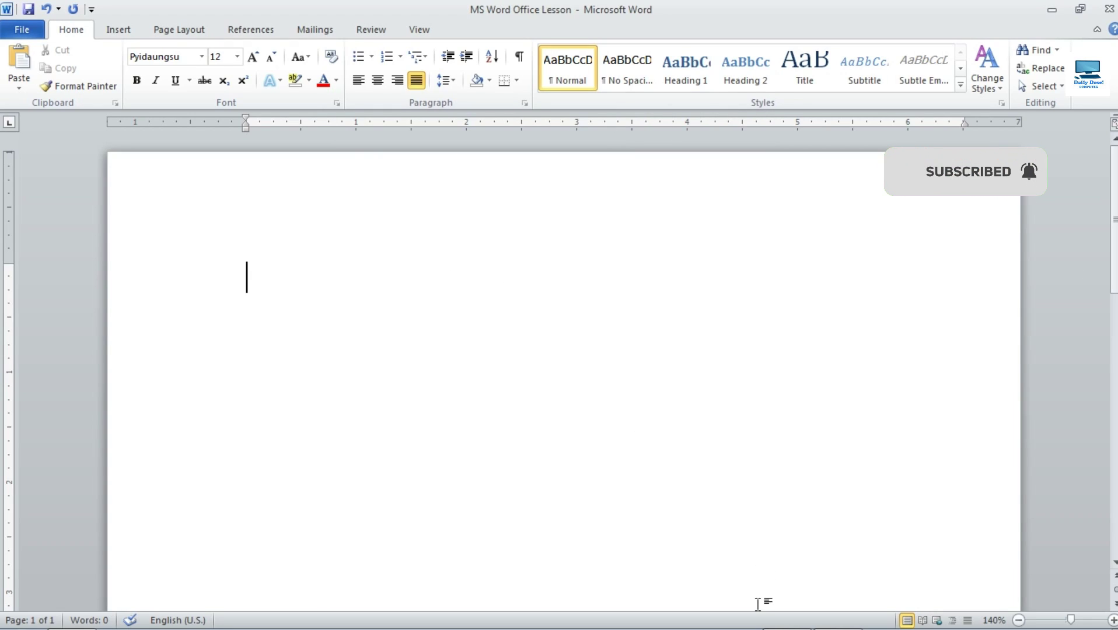
click(835, 624)
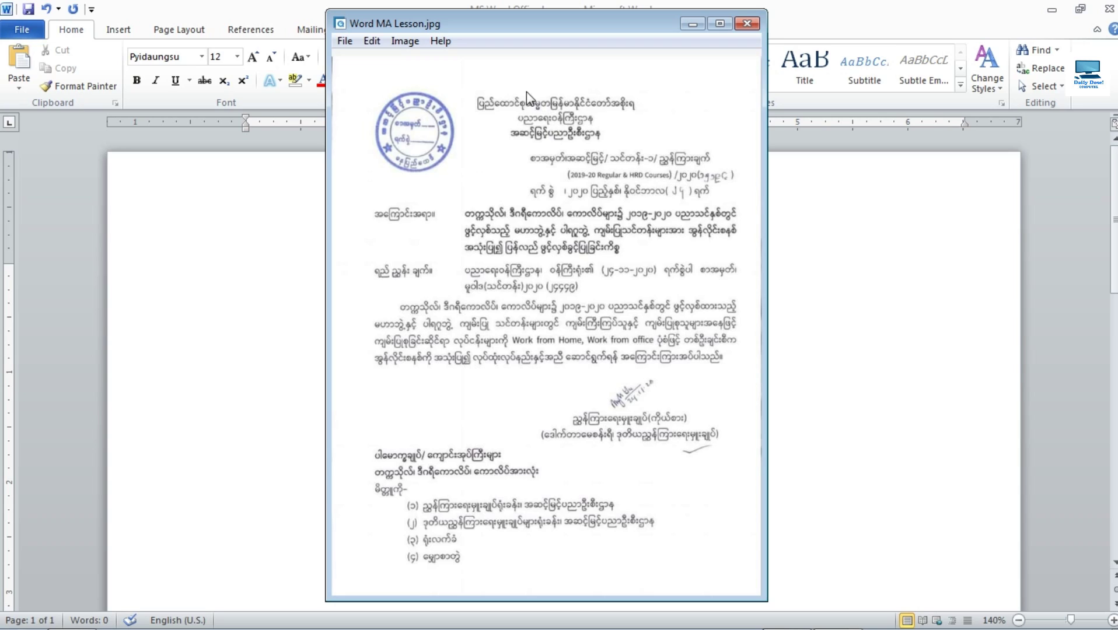
key(alt+Tab)
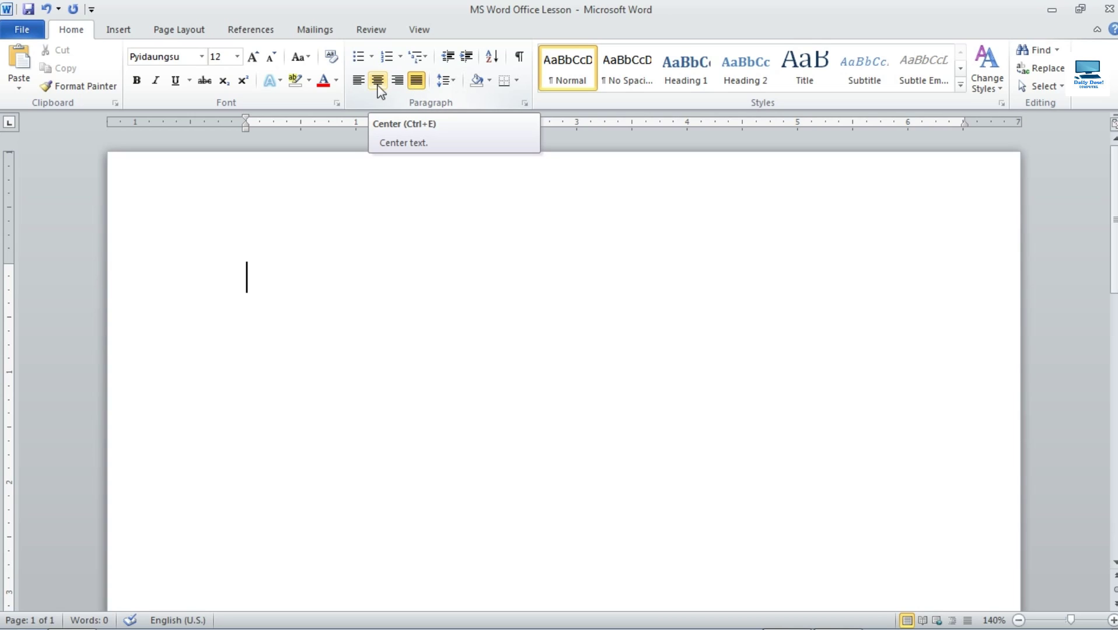
click(378, 80)
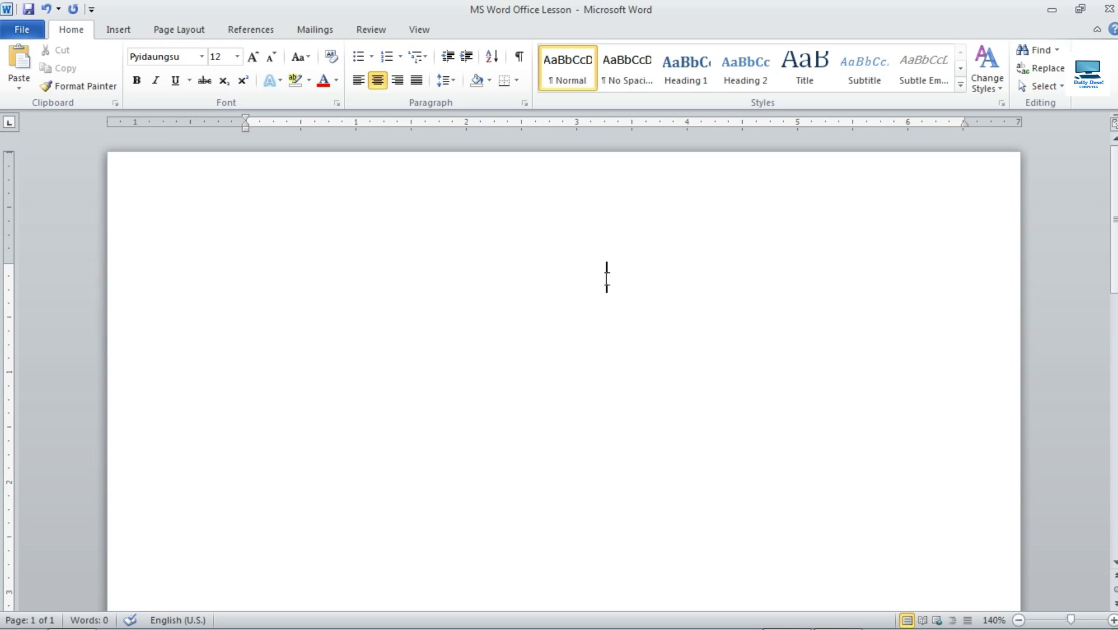
Find and launch the KeyMagic keyboard program for typing Myanmar text.
key(super)
text(key)
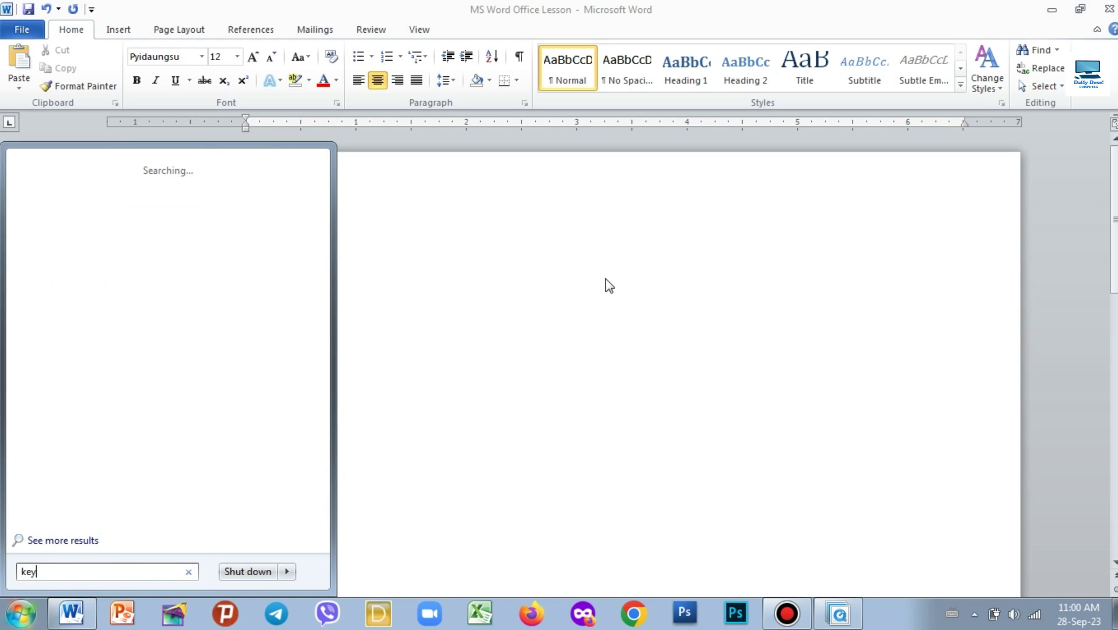
key(Return)
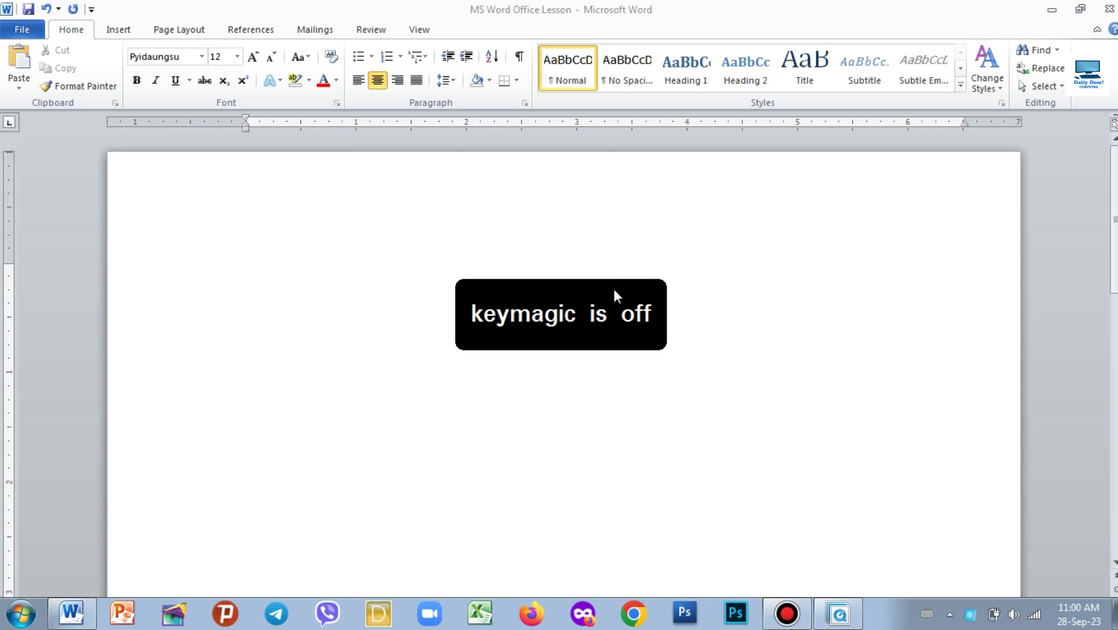
Review KeyMagic's hotkeys for enabling it and choosing the next keyboard, and leave without changing them.
click(98, 74)
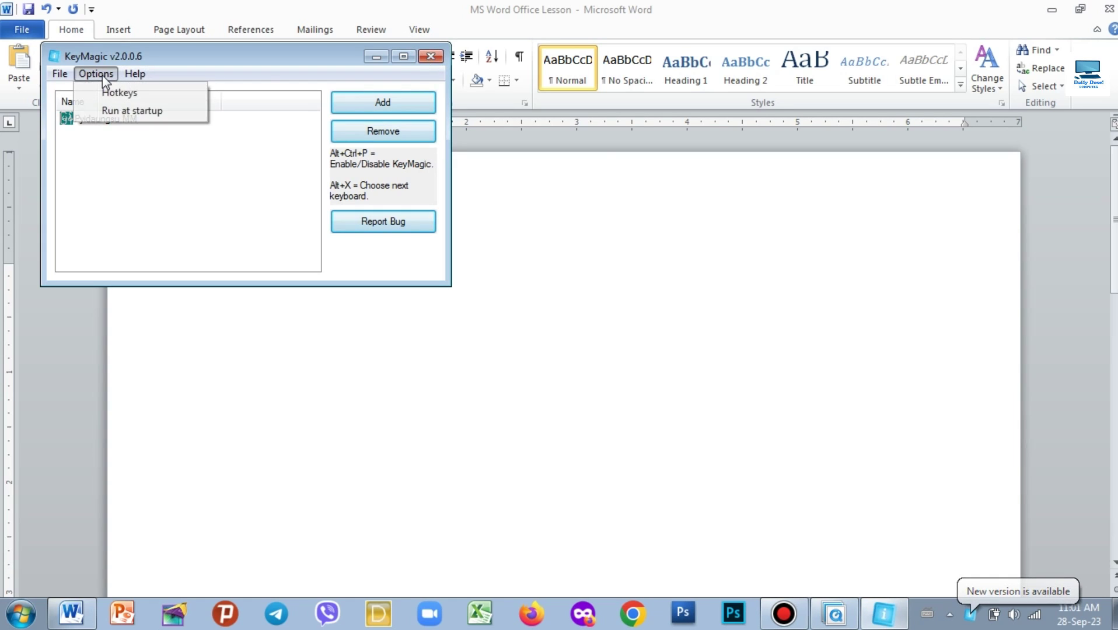
click(112, 93)
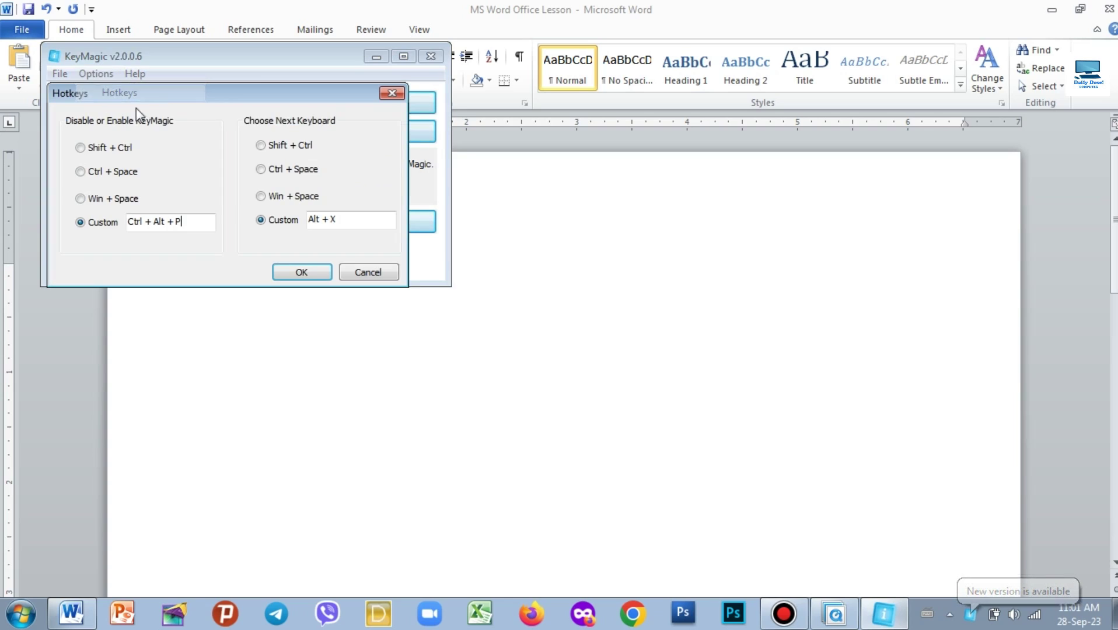
drag(218, 88, 323, 117)
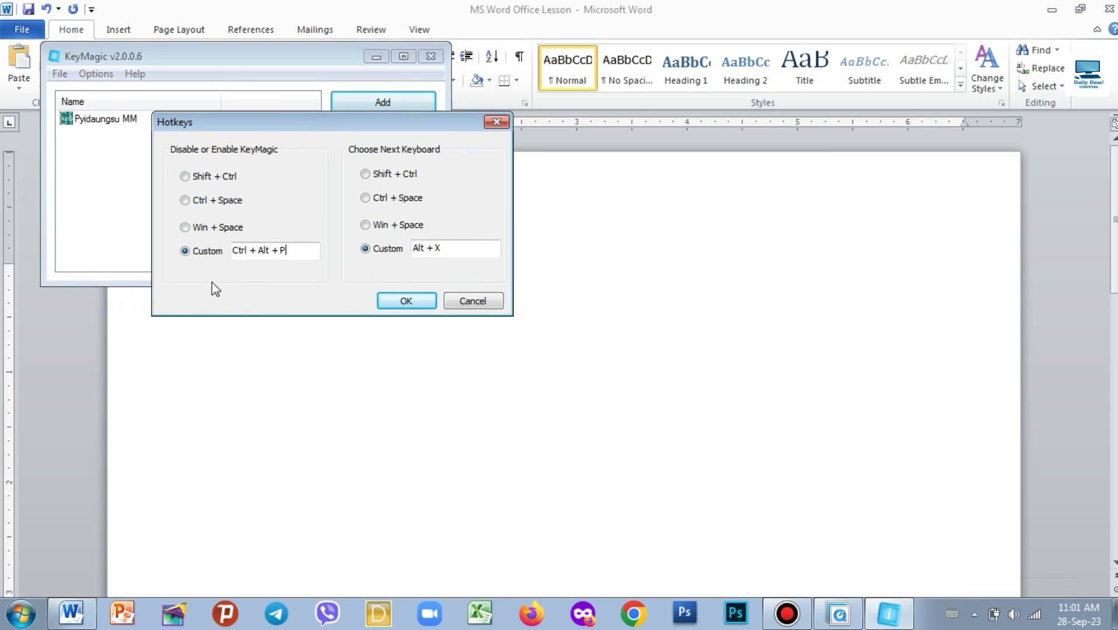
click(286, 259)
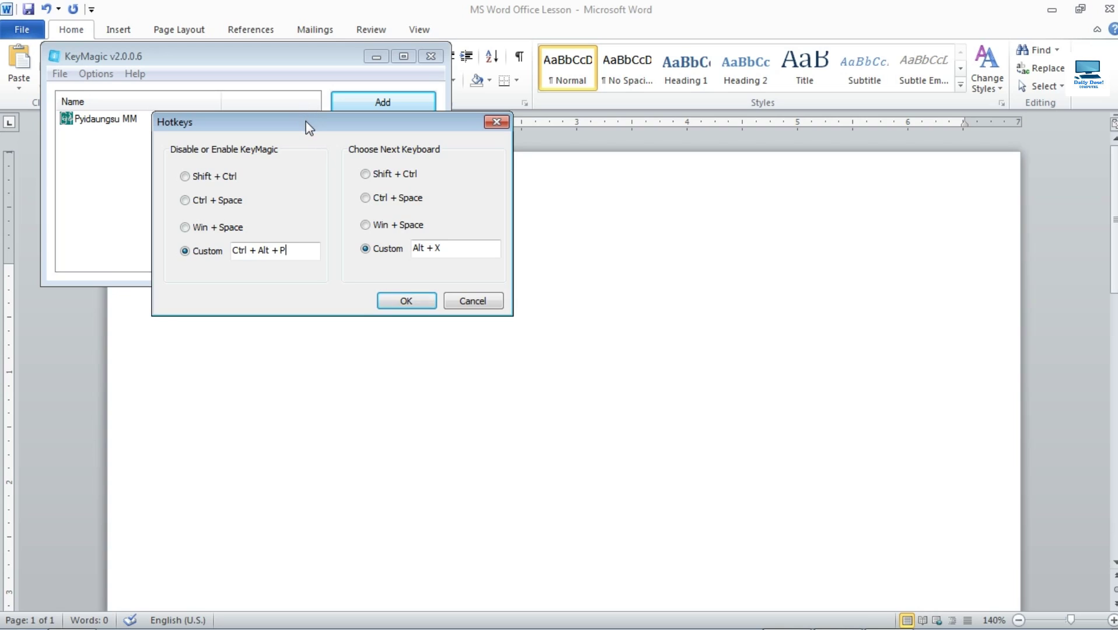
drag(304, 121, 324, 121)
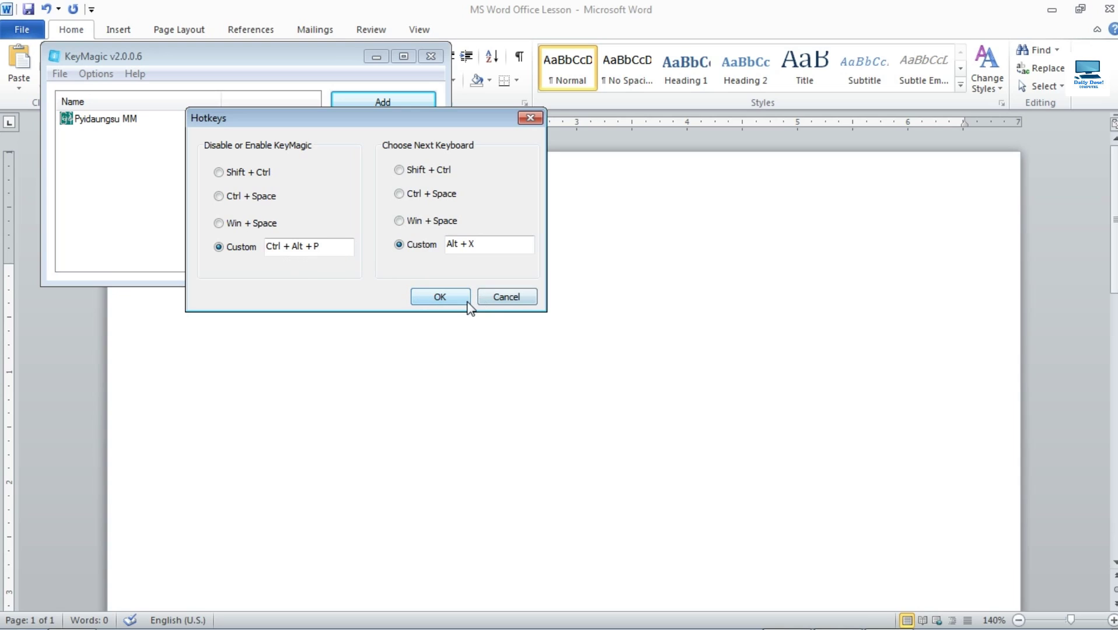
click(505, 297)
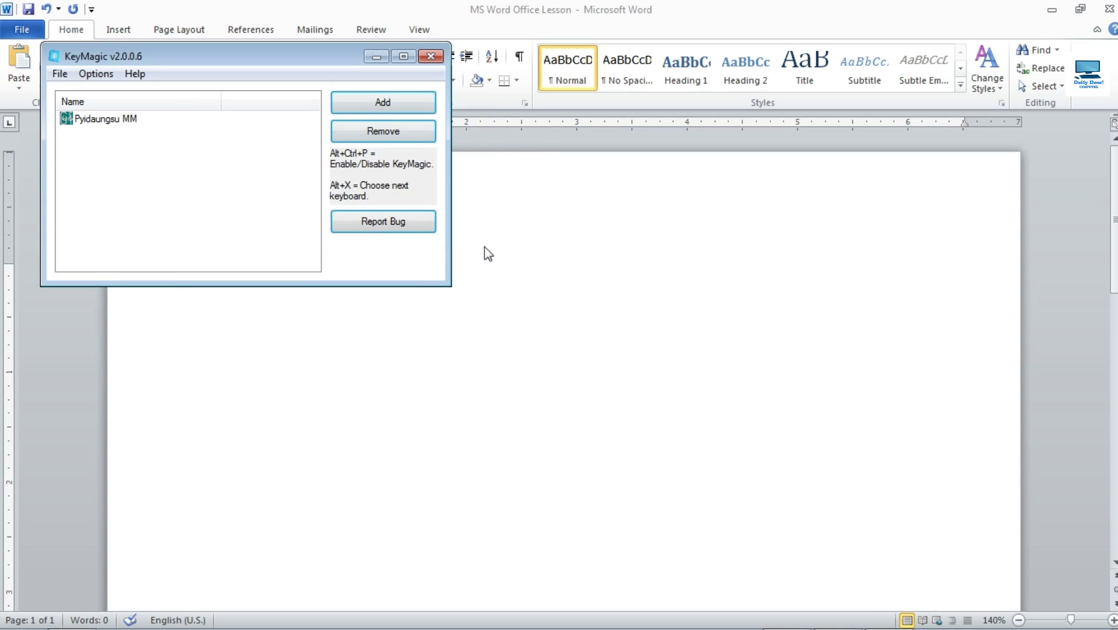
click(430, 56)
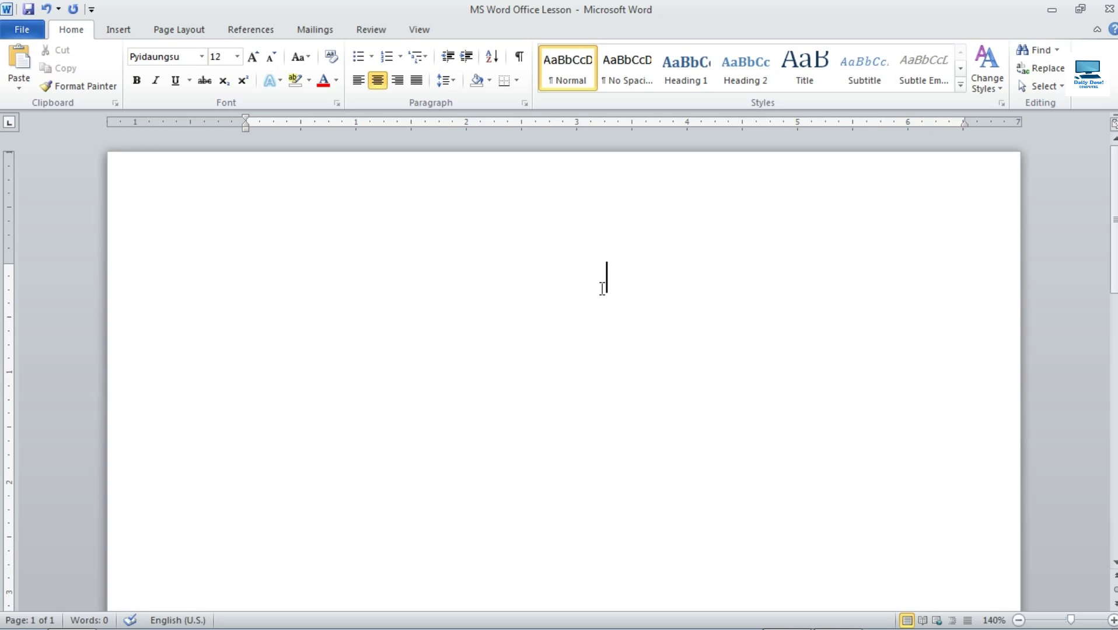
Enter the first heading line ပြည်ထောင်စုသမ္မတမြန်မာနိုင်ငံတော်အစိုးရ on the centered line.
text(ည်ထောင်စု)
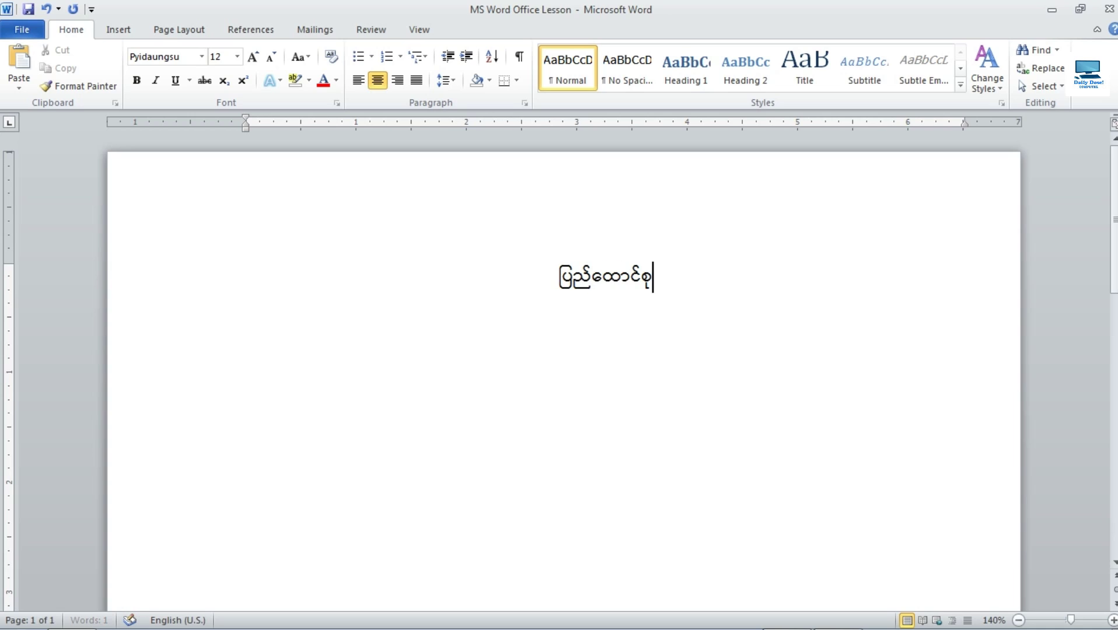
text(သမ္မတ)
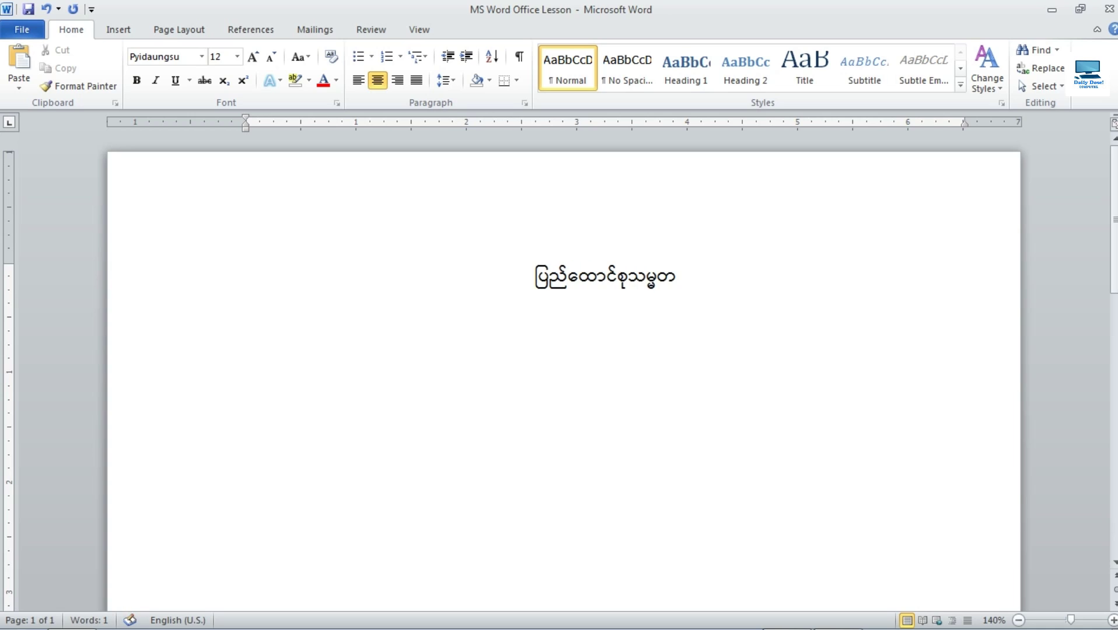
text(မြန်မာနိုင်ငံ)
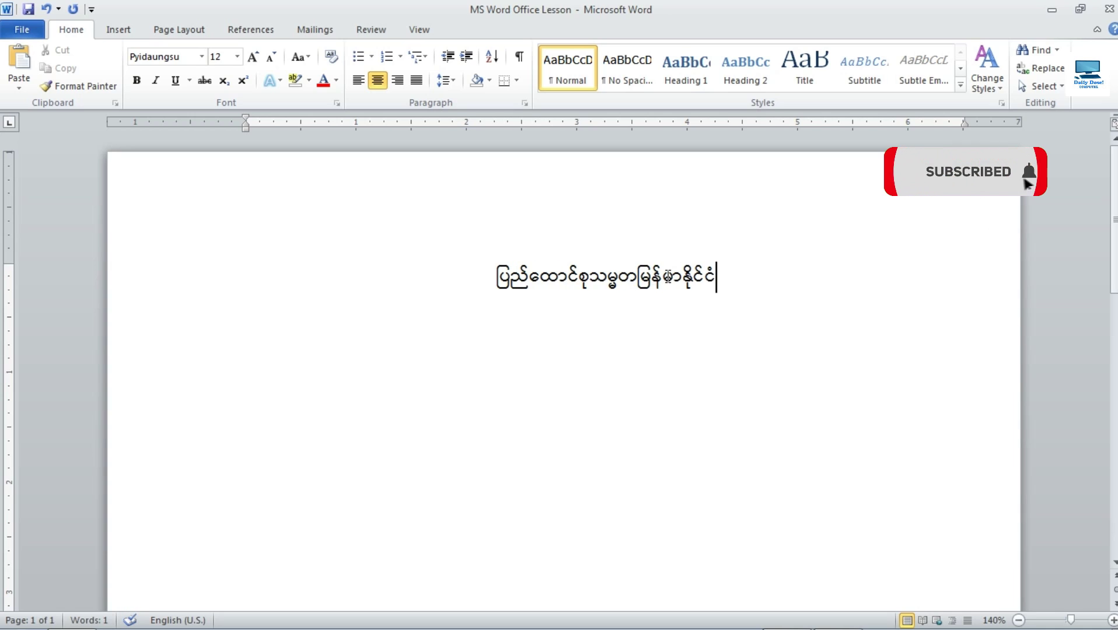
text(တော်အ)
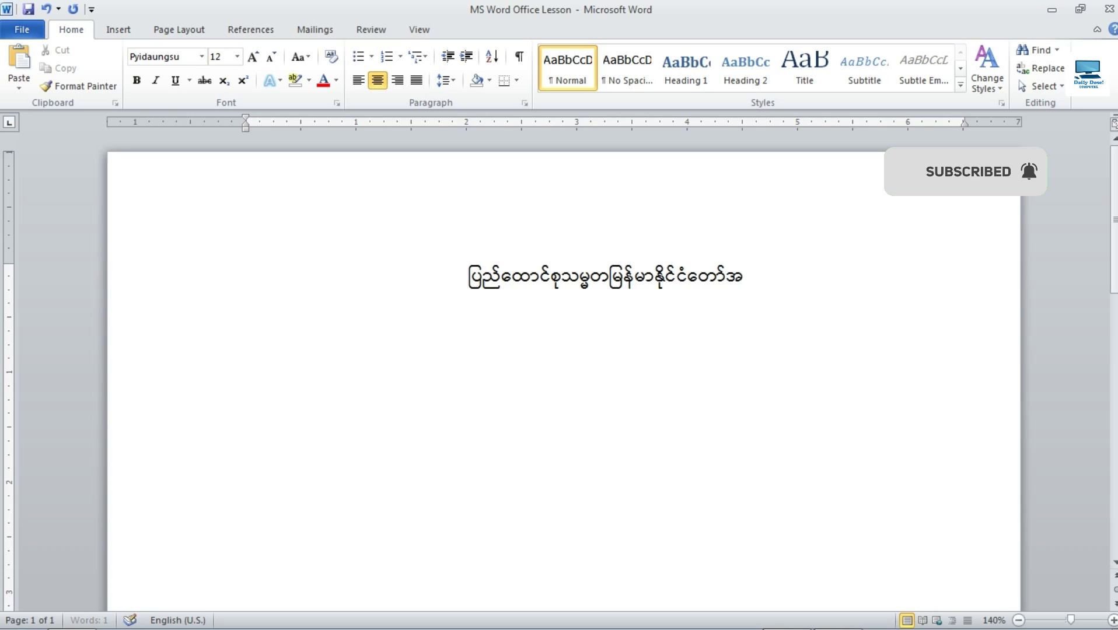
text(စိုးရ)
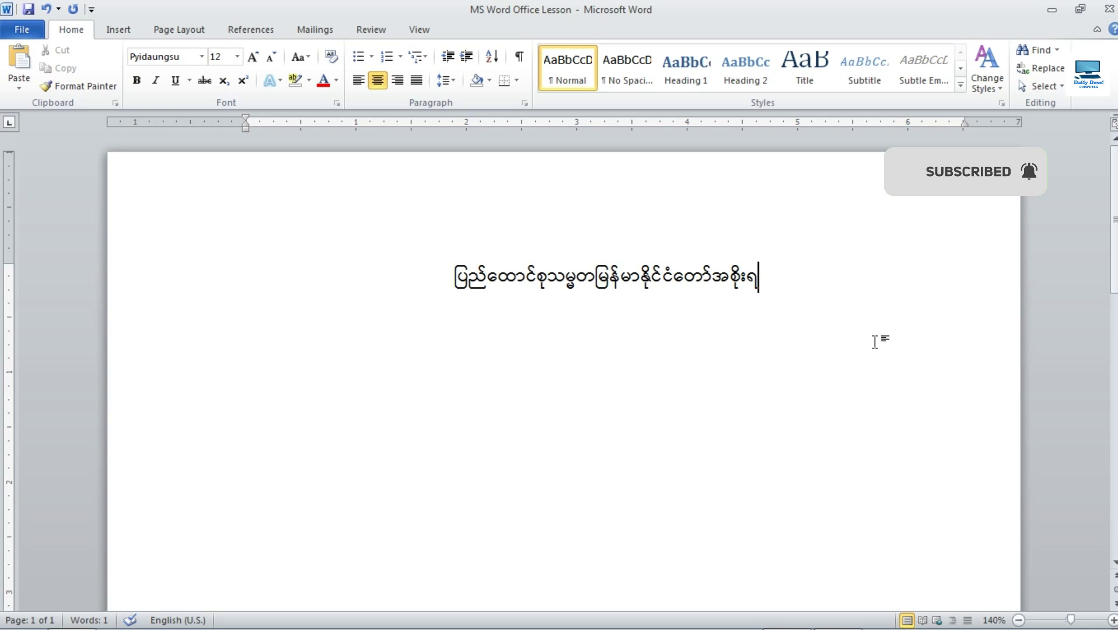
Check the second and third heading lines in the reference letter and return to the document.
click(840, 614)
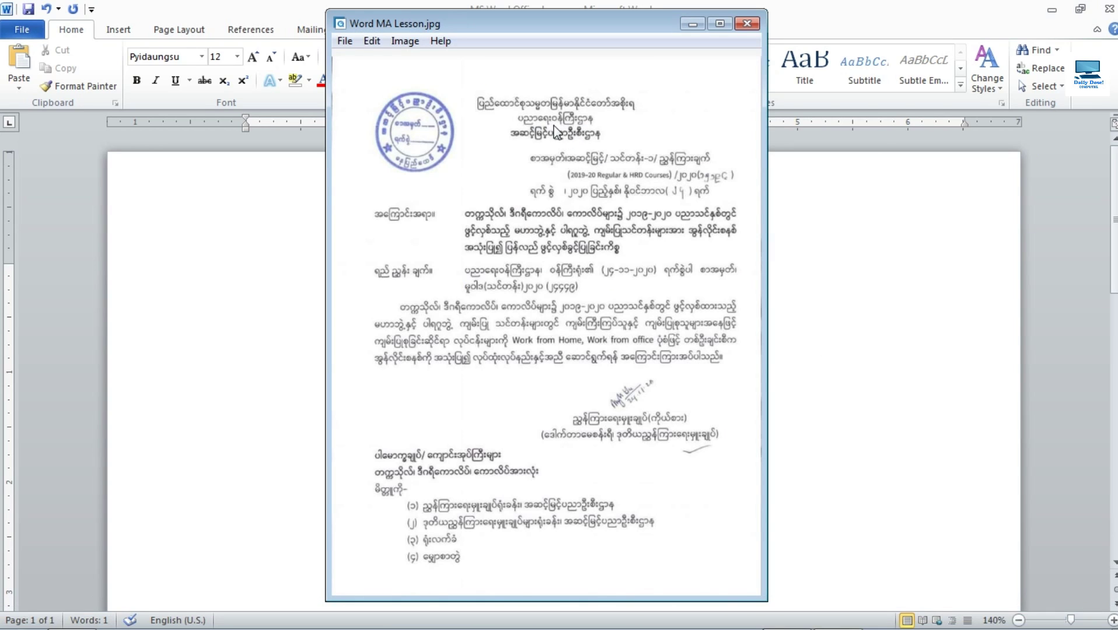
click(692, 24)
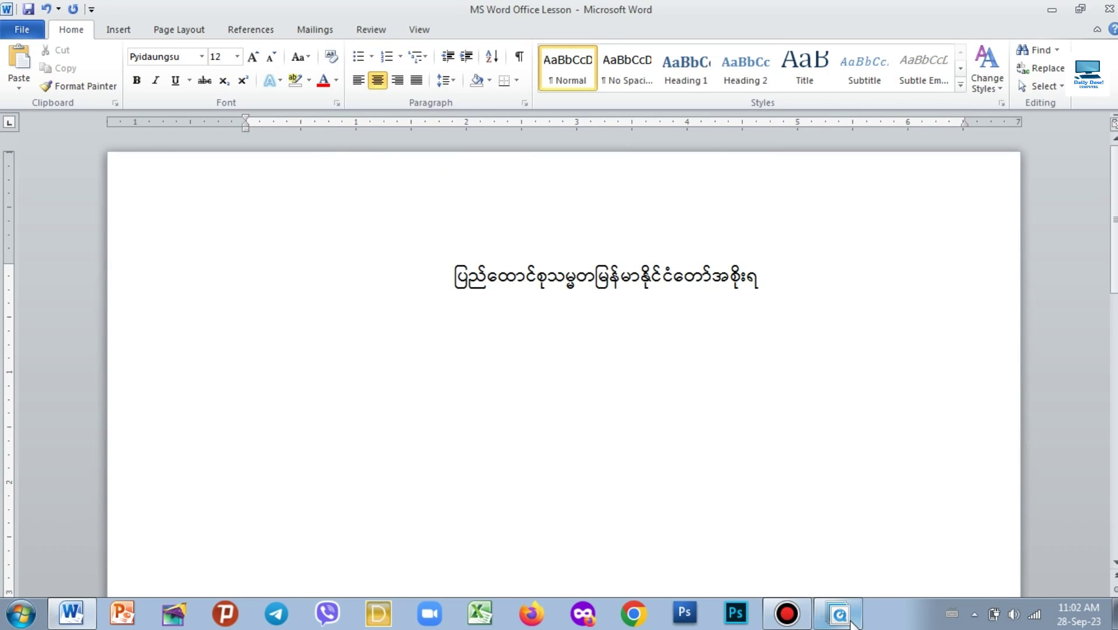
right_click(839, 614)
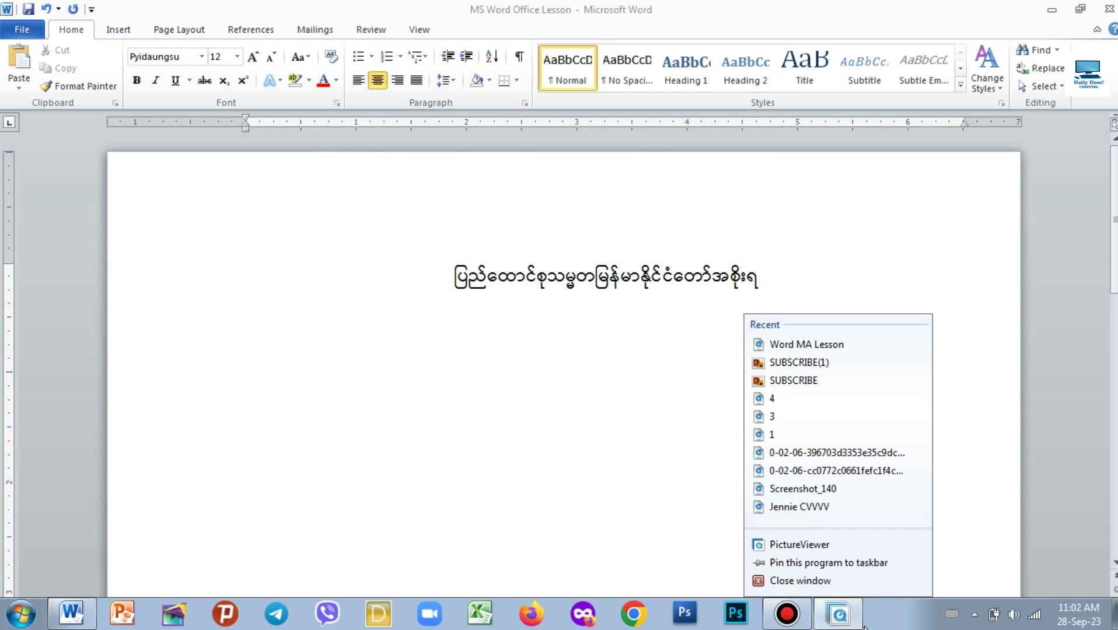
click(837, 621)
click(838, 621)
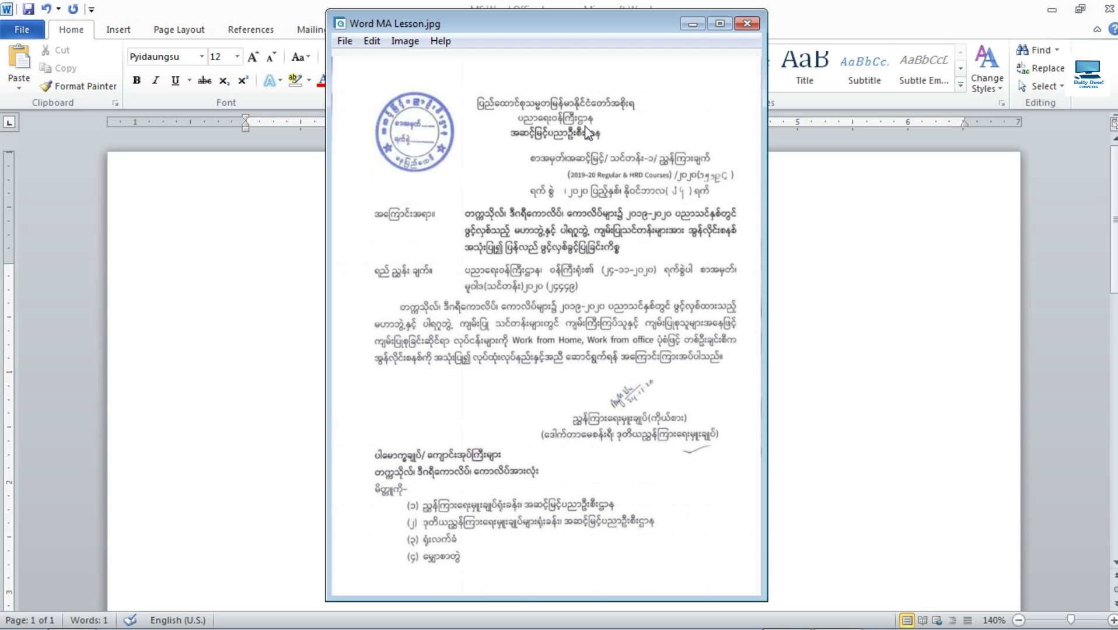
click(693, 25)
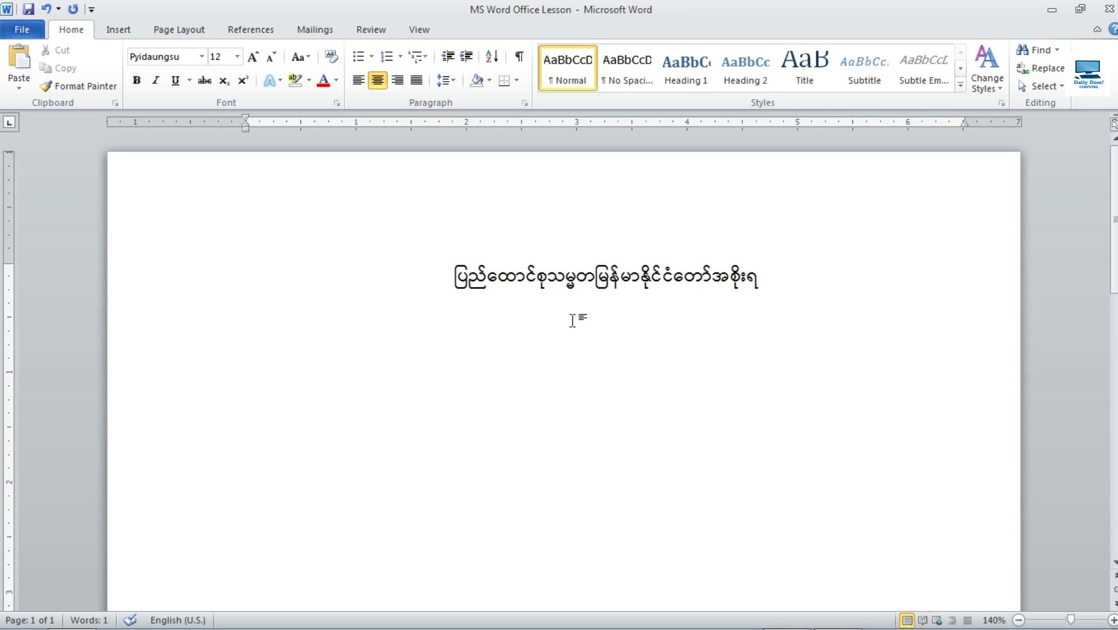
text(ပညာ)
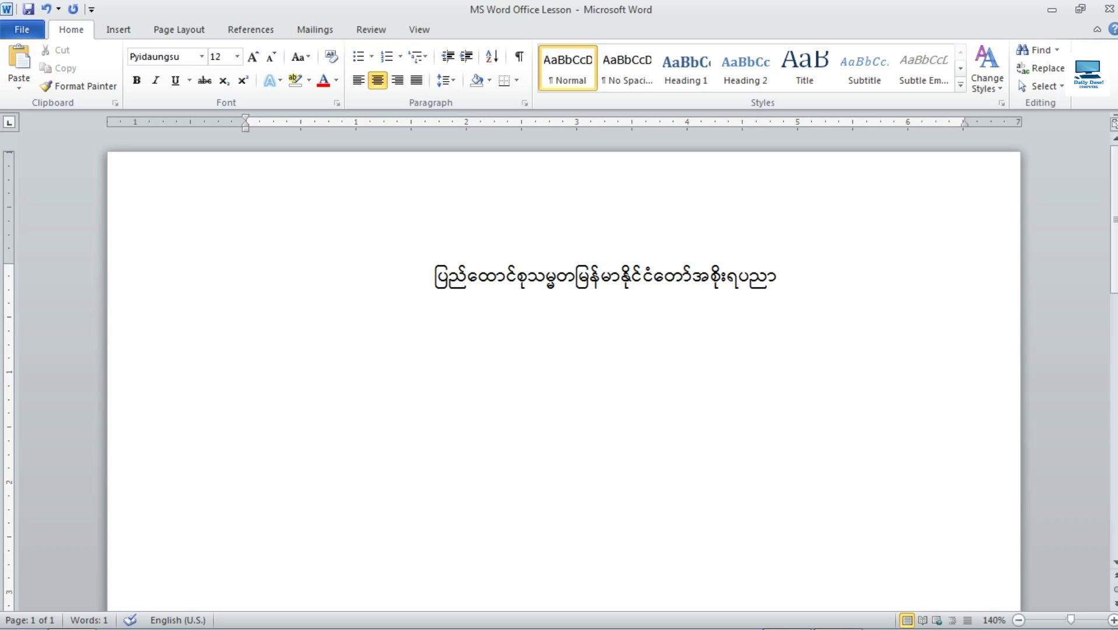
key(BackSpace)
key(BackSpace)
key(BackSpace)
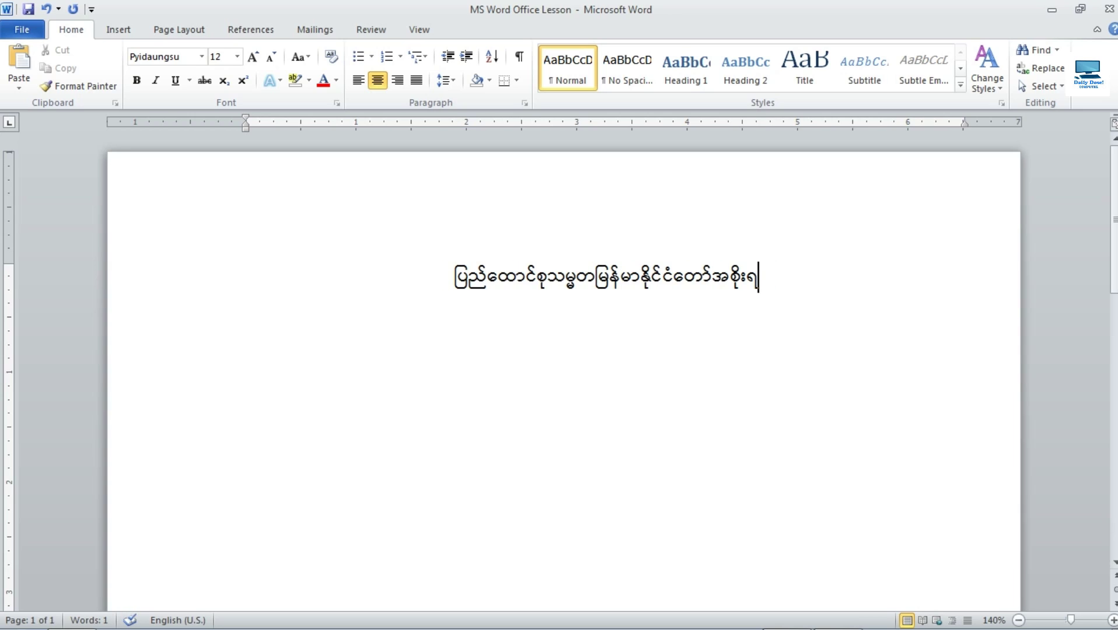
Enter the second centered heading line ပညာရေးဝန်ကြီးဌာန below the first, following the reference letter.
key(Return)
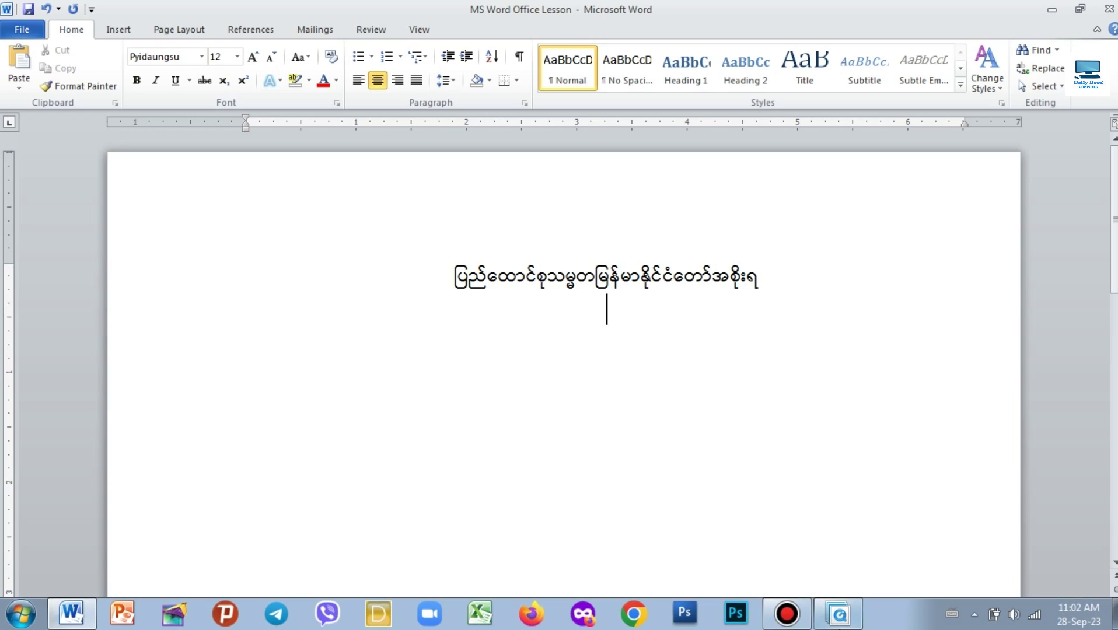
click(838, 623)
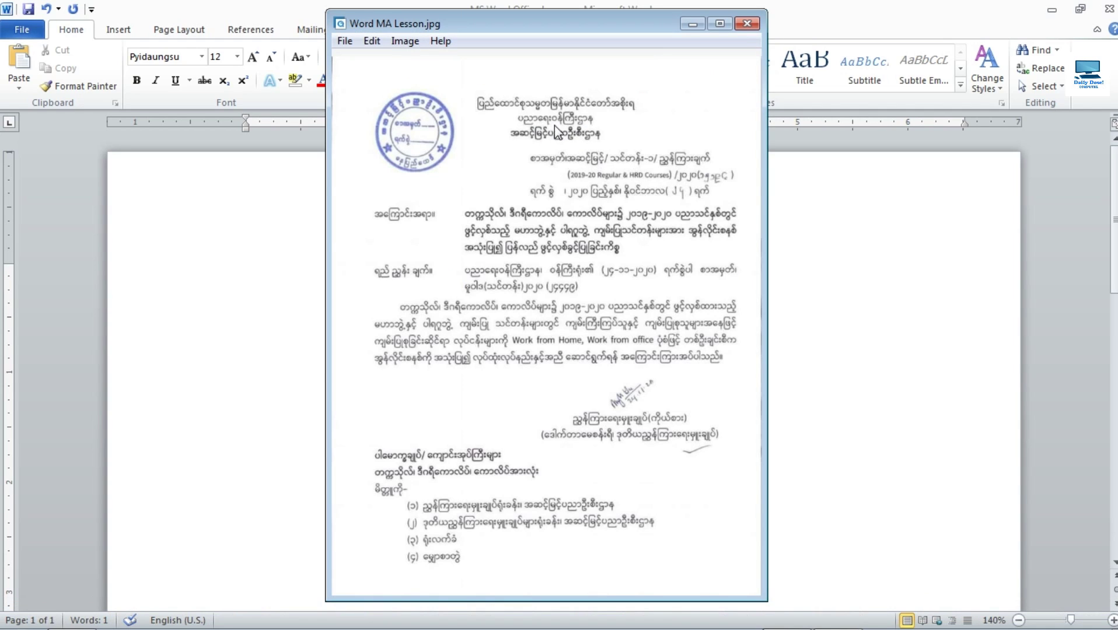
click(692, 25)
text(ပ)
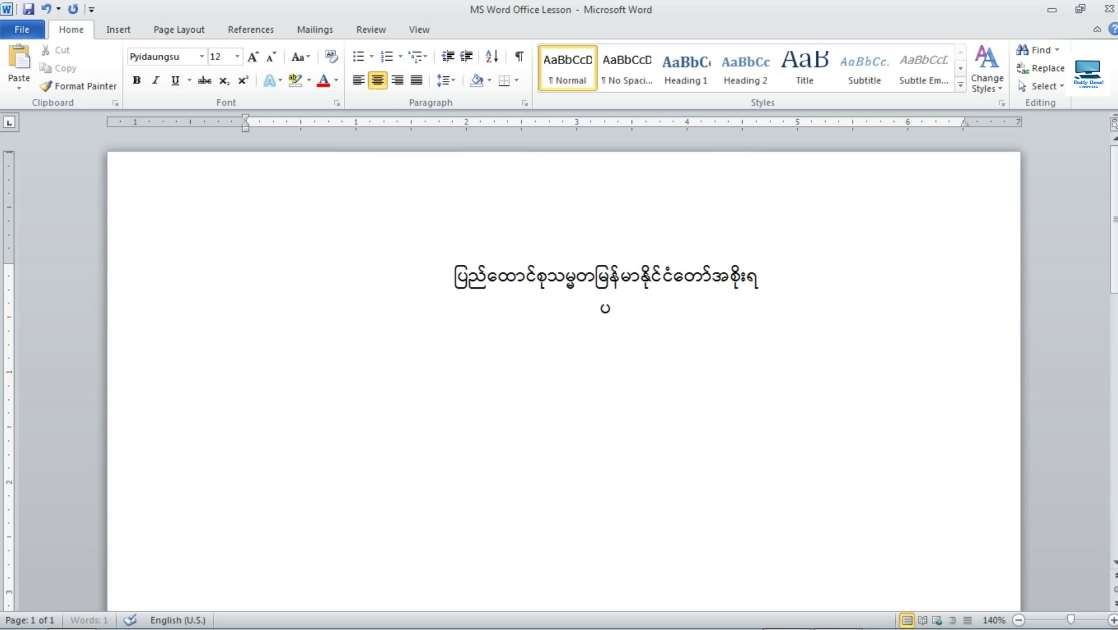
text(ညာရေး)
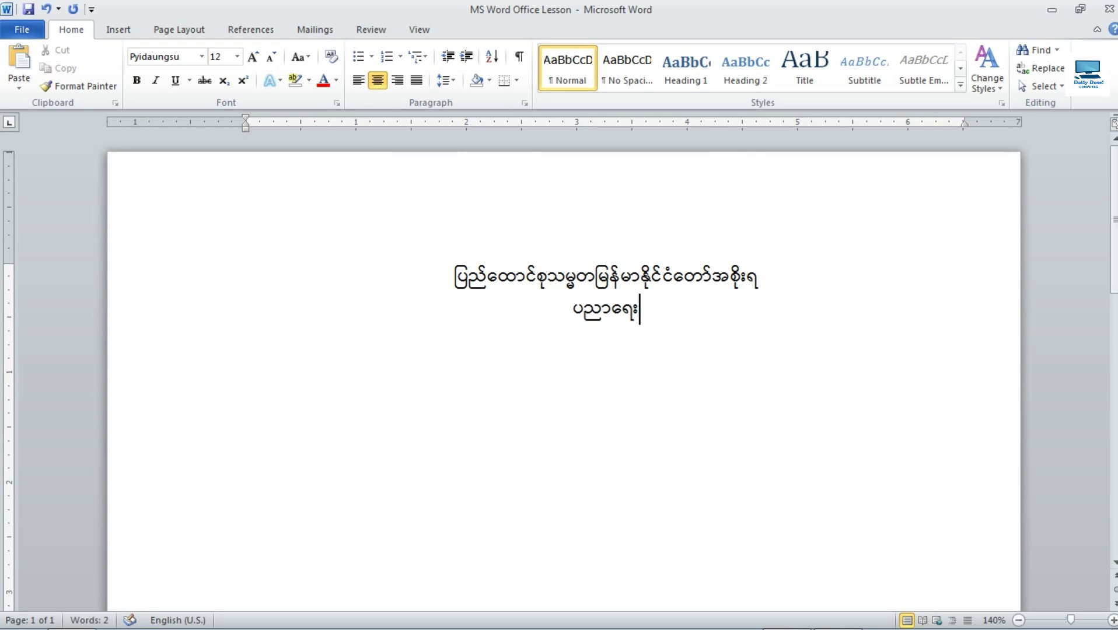
text(ဝန်)
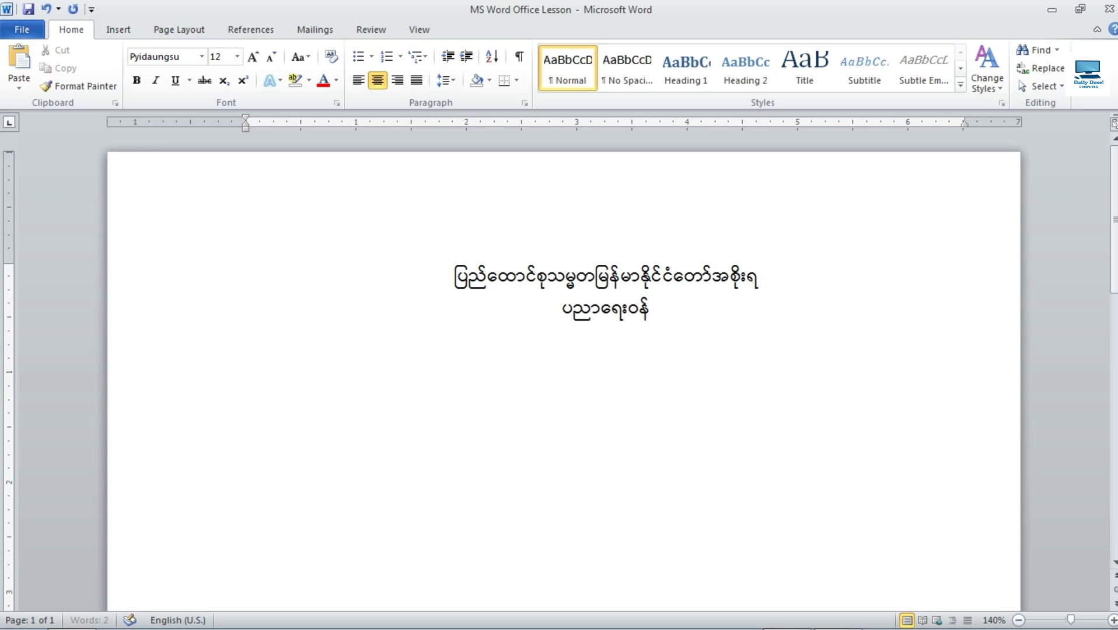
text(ကြီးဌာ)
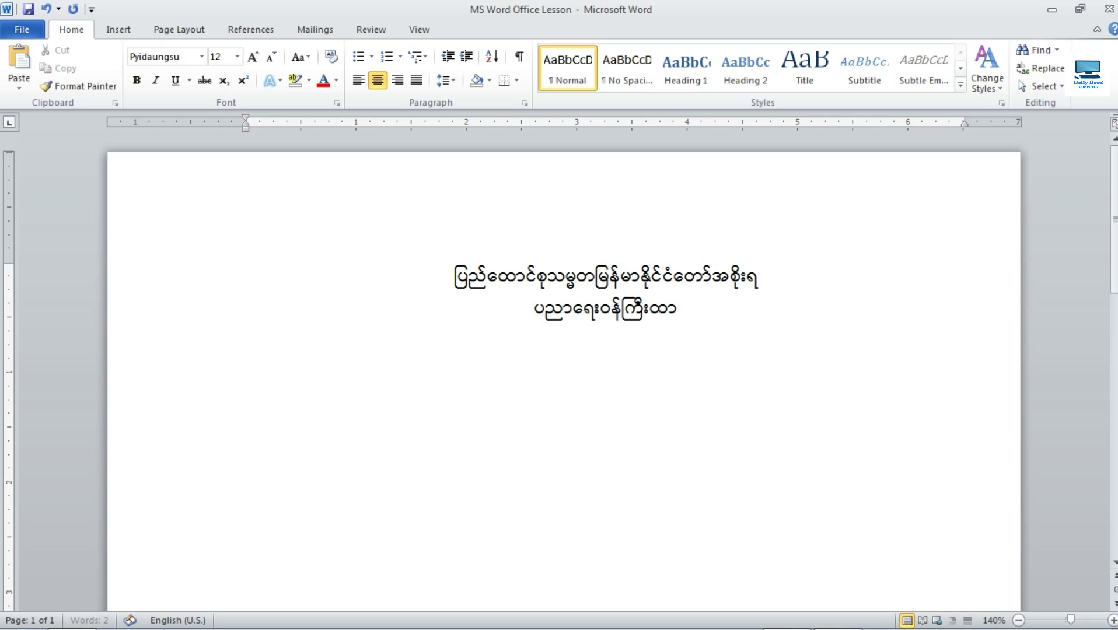
key(BackSpace)
key(BackSpace)
text(ဌ)
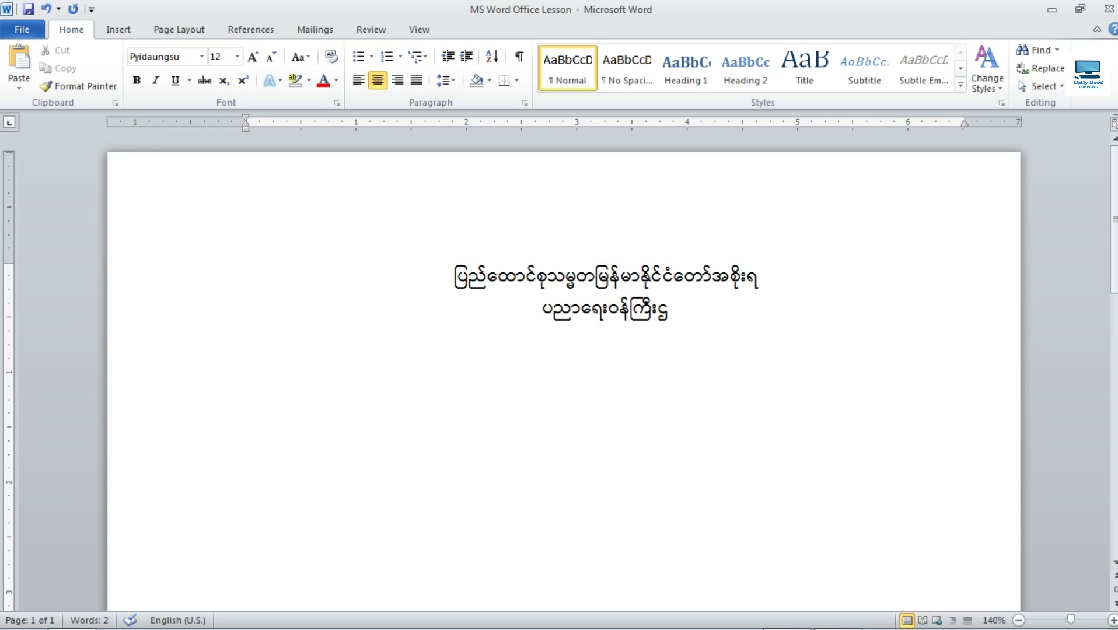
text(ာန)
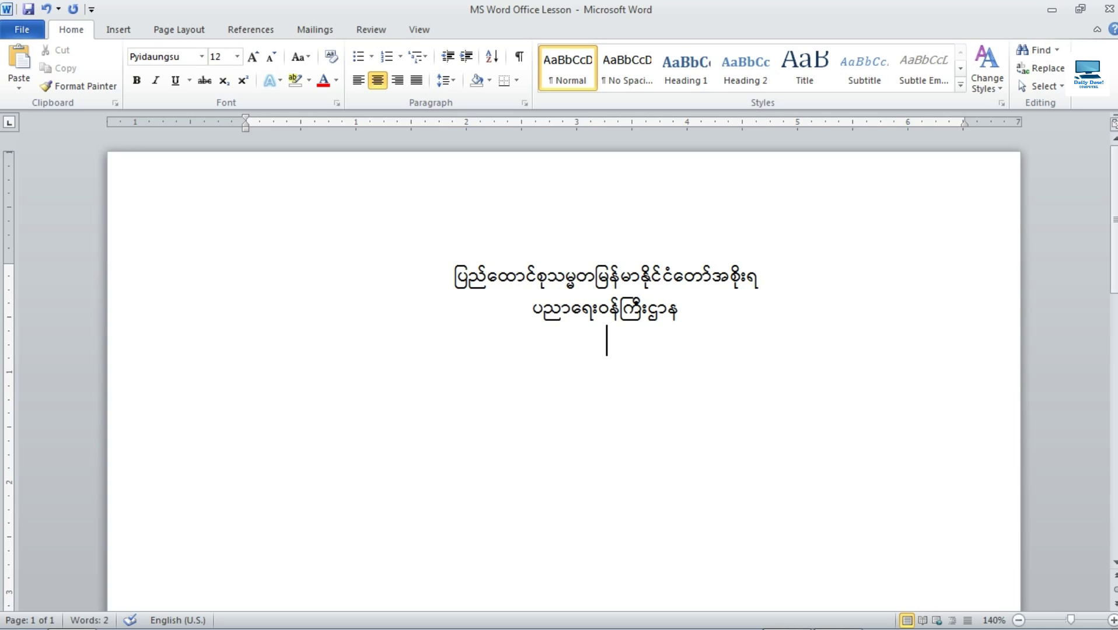
Add the third centered heading line အဆင့်မြင့်ပညာဦးစီးဌာန below the second one.
key(Return)
text(အဆင့်မြင့်)
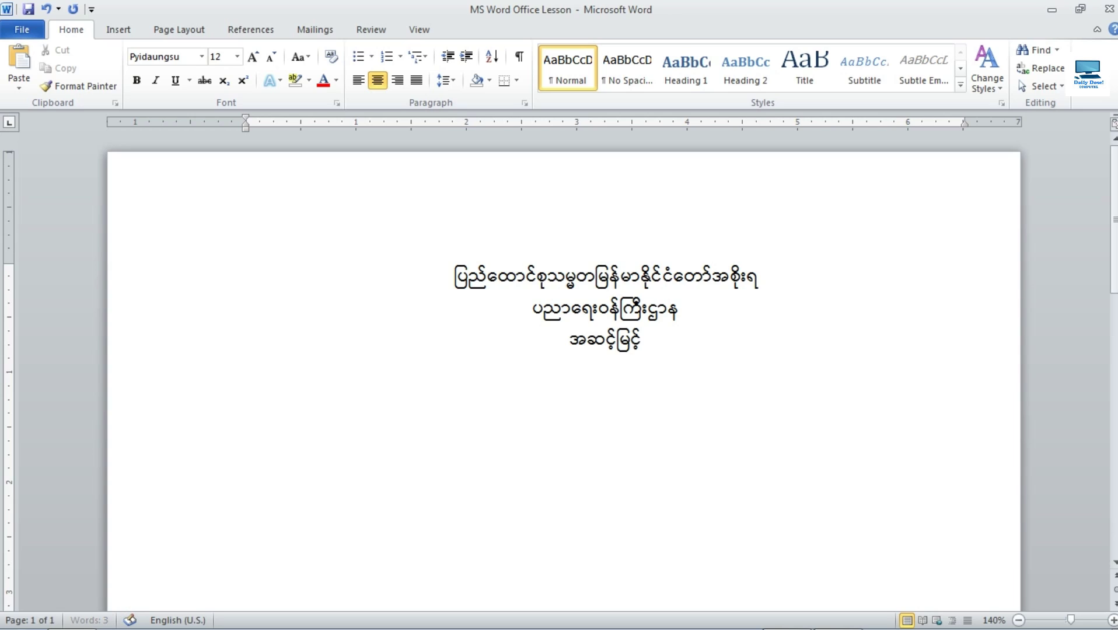
text(ပညာဦးစီး)
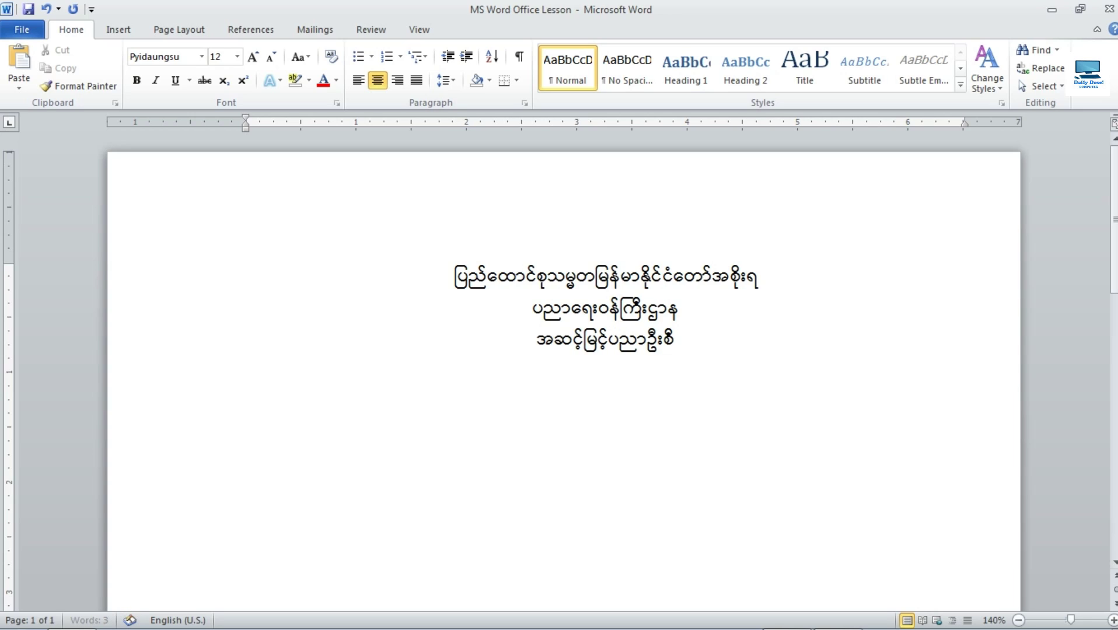
text(ဌာန)
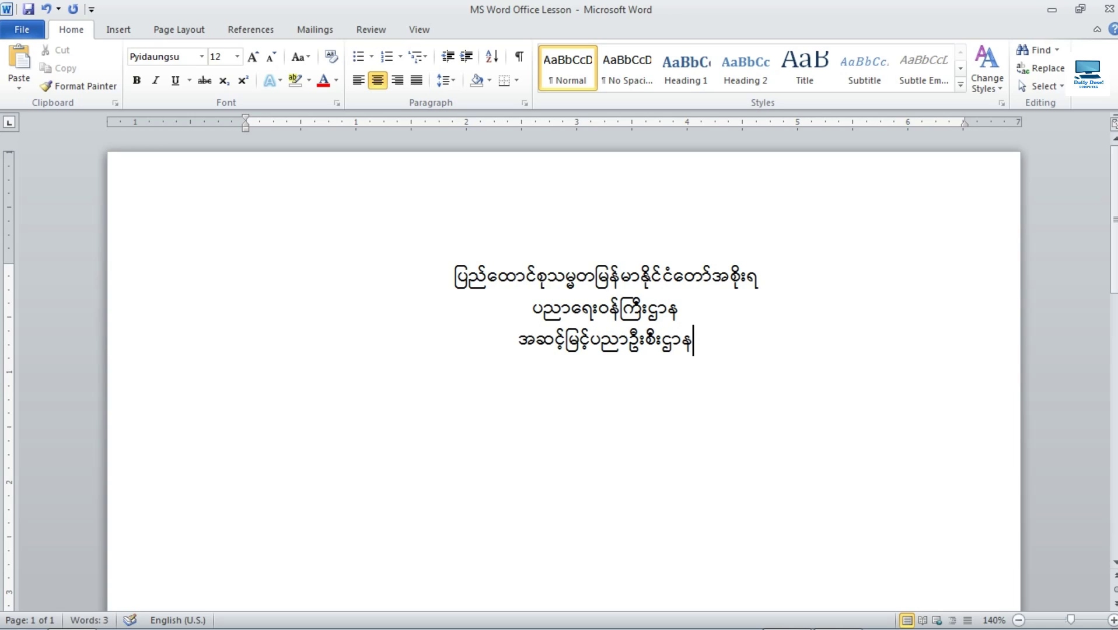
scroll(654, 414, down, 4)
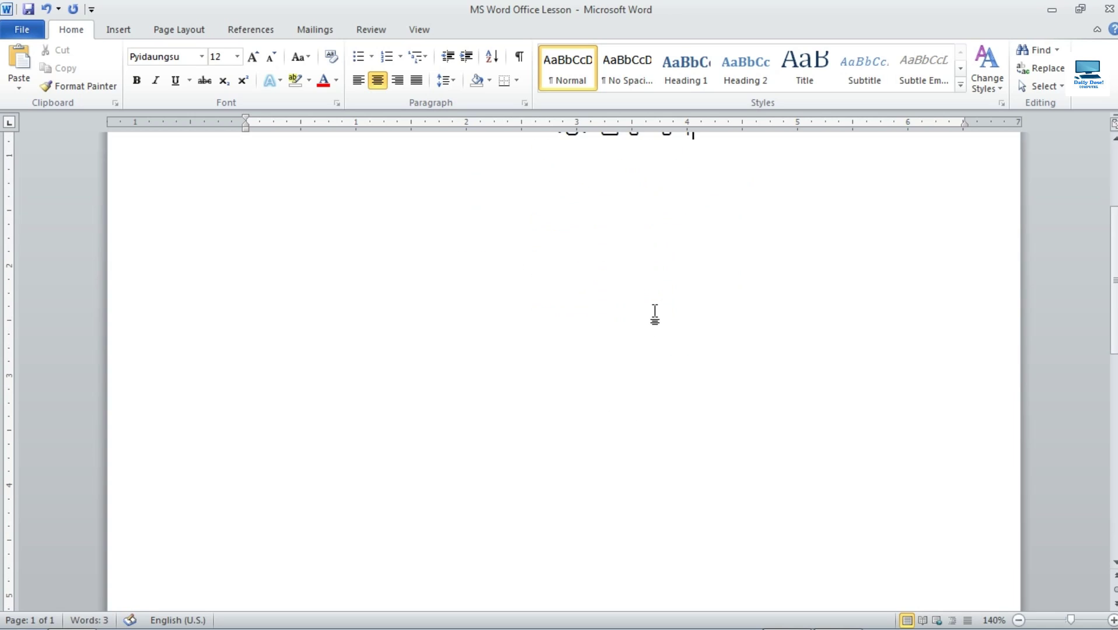
scroll(654, 316, up, 4)
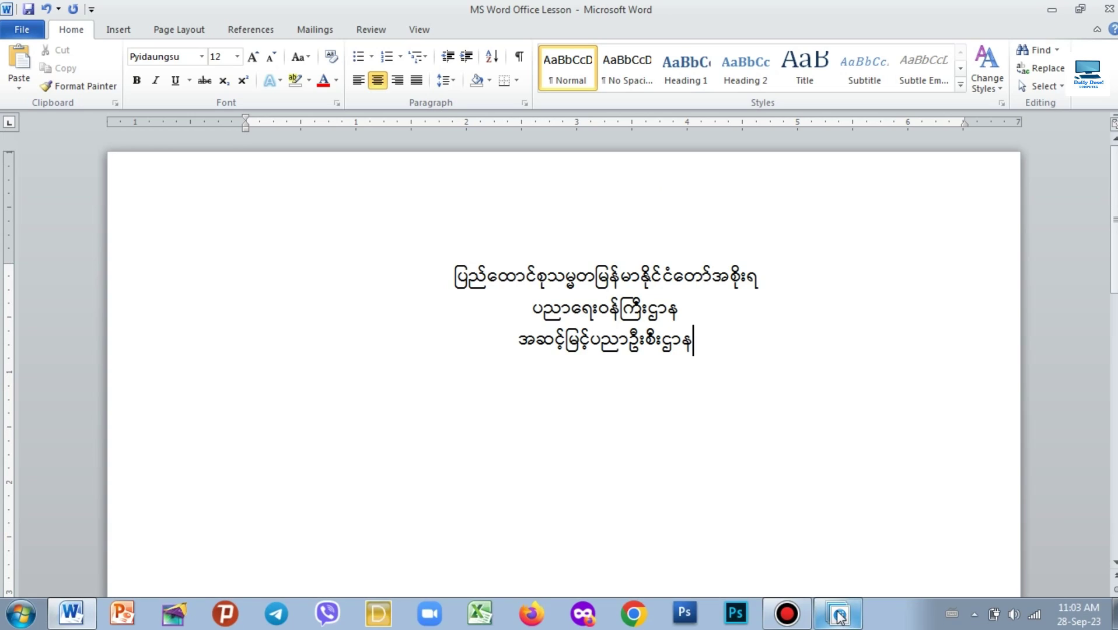
Add a right-aligned line below the three headings and check the reference letter for its text.
click(839, 615)
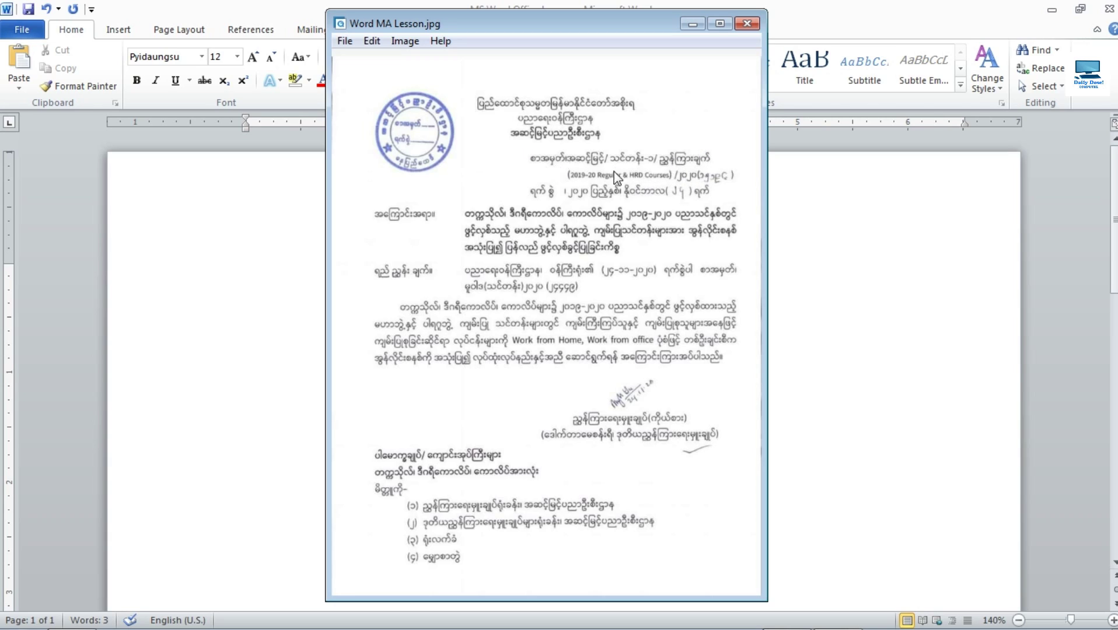
click(692, 24)
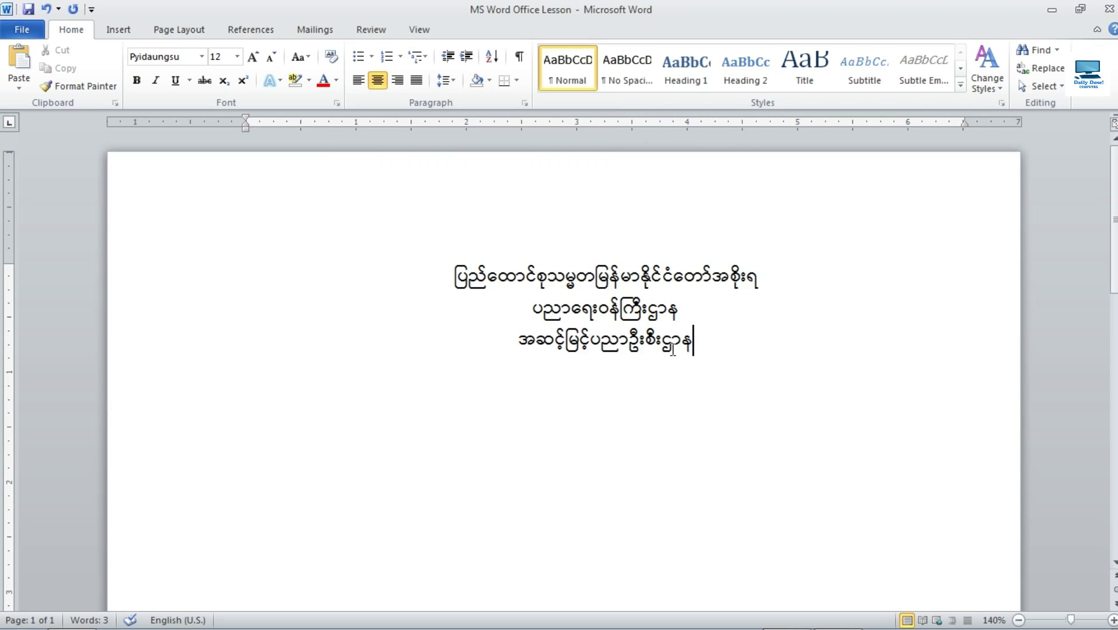
click(712, 347)
key(Return)
click(397, 84)
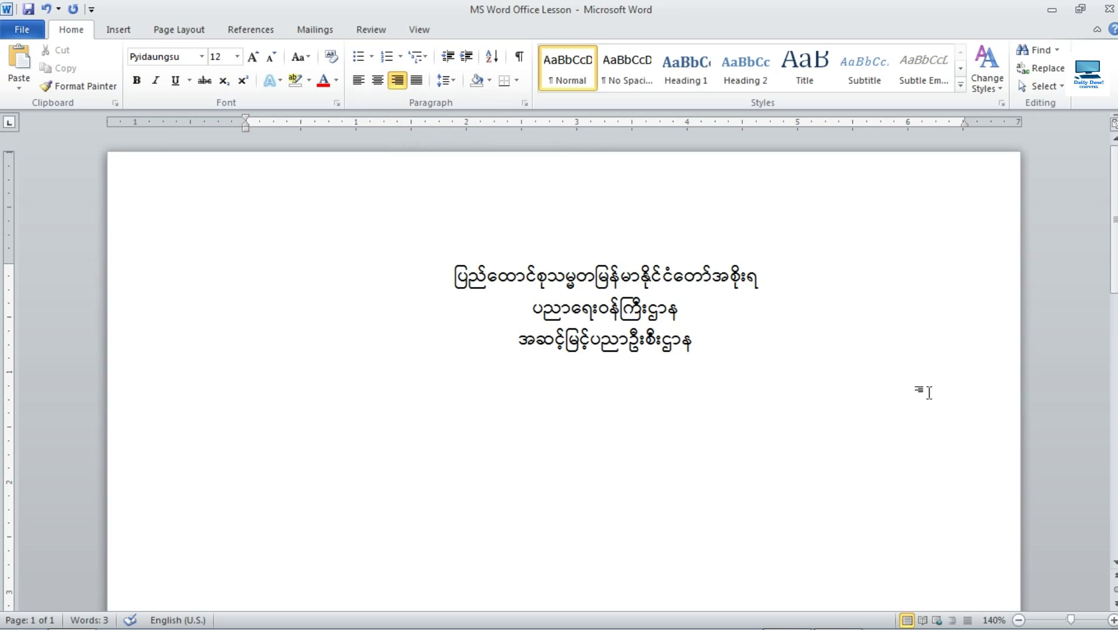
click(837, 613)
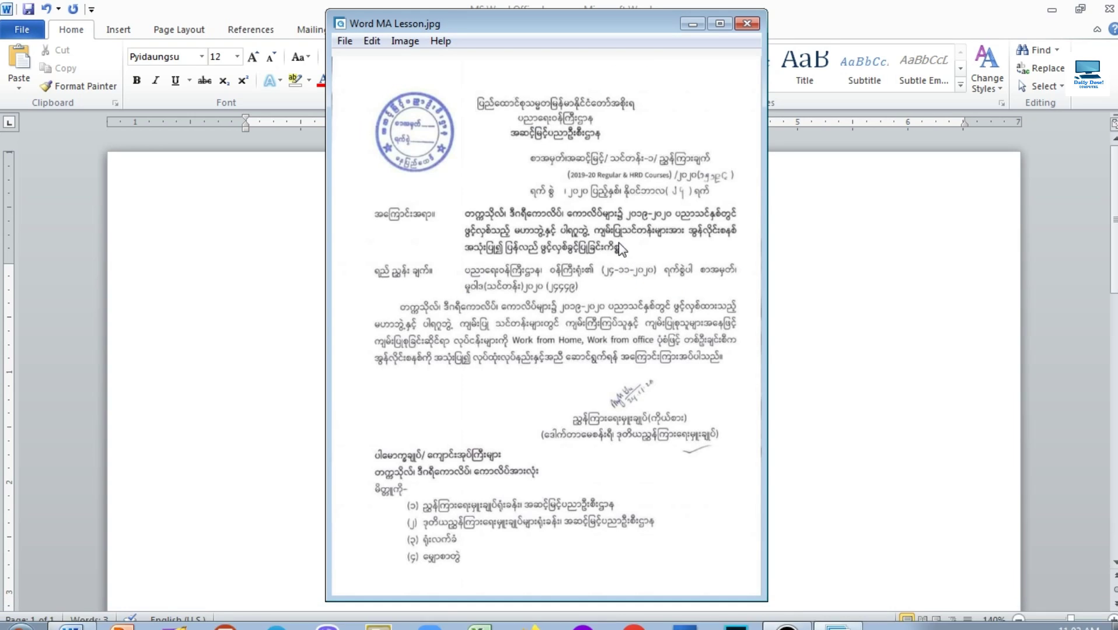
click(693, 26)
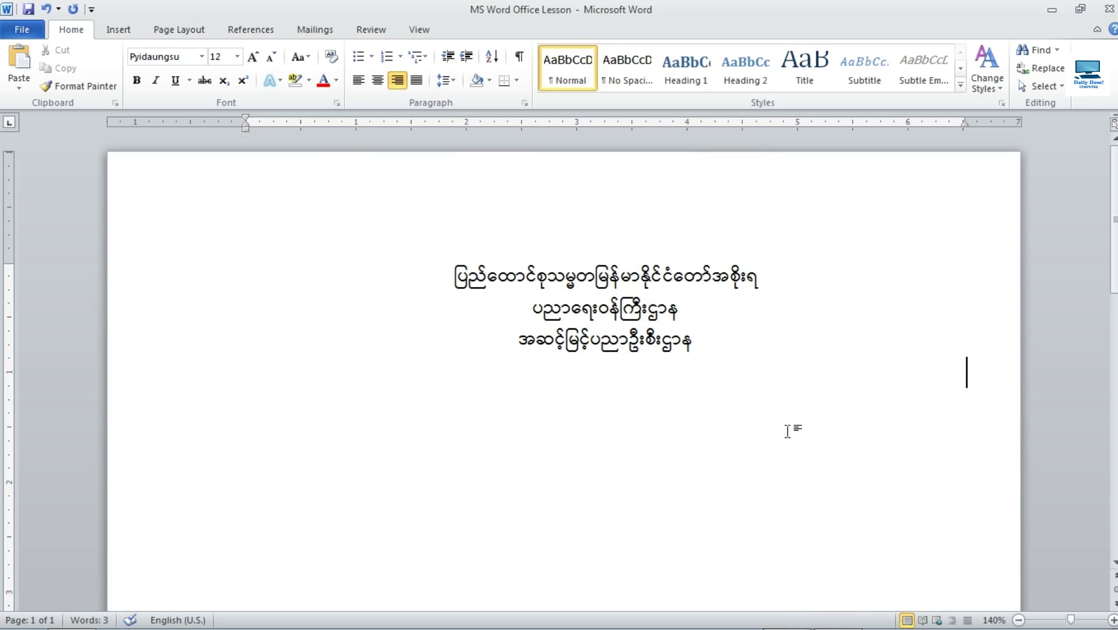
Enter စာအမှတ်၊ အဆင့်မြင့်/ သင်တန်း-၁/ ညွှန်ကြားချက် on the right-aligned line.
text(စာအမျ)
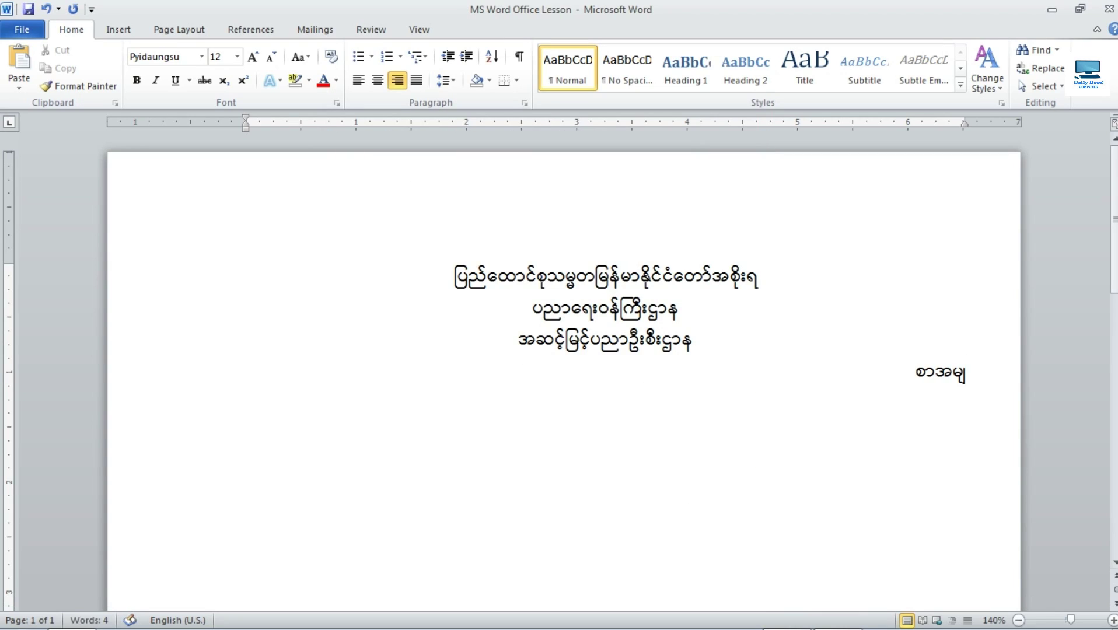
key(BackSpace)
text(ှတ်၊)
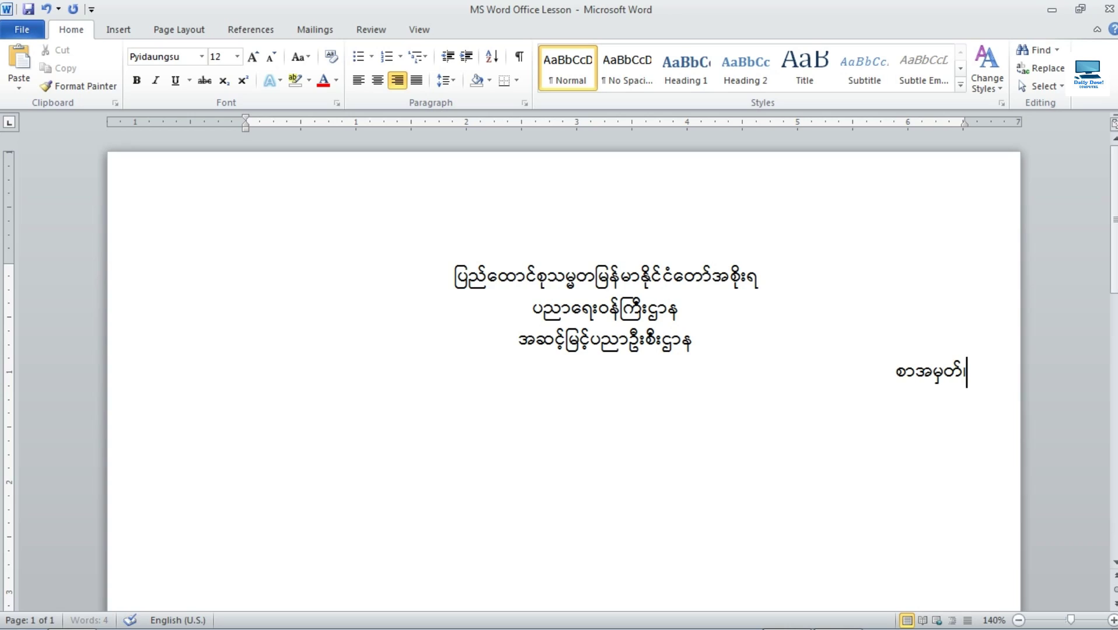
text( အဆင)
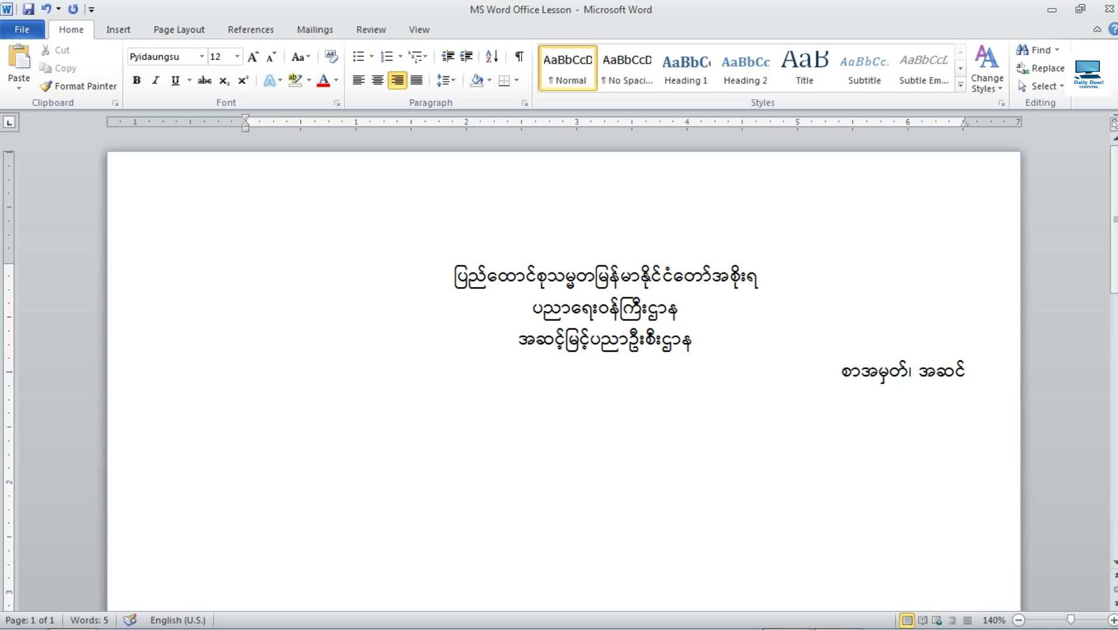
text(့်မြင့်)
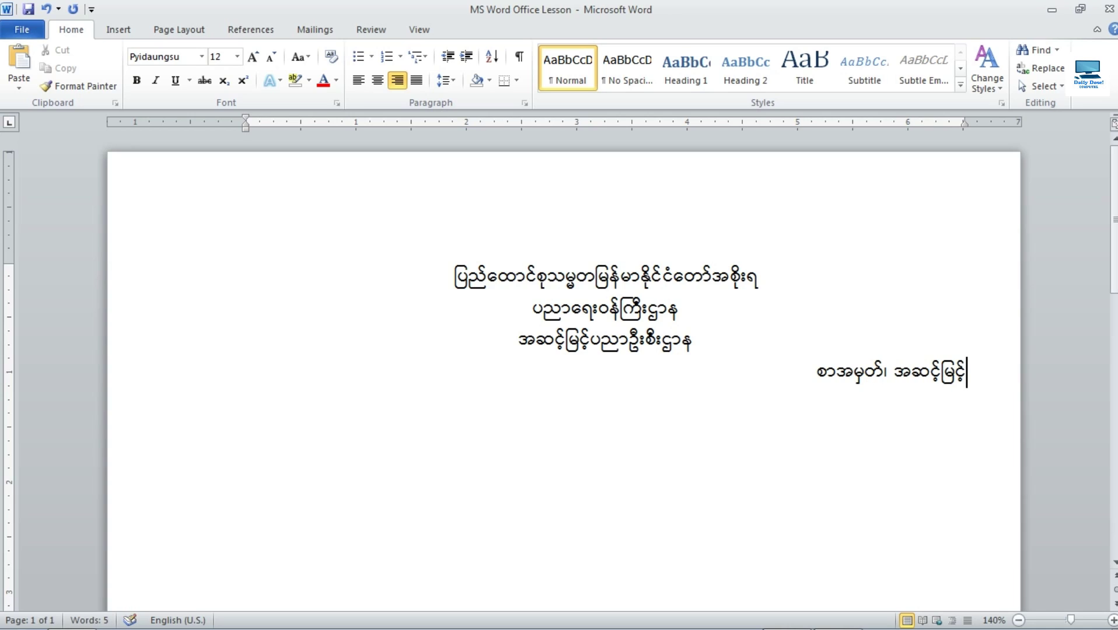
text(/ သင်တန်း)
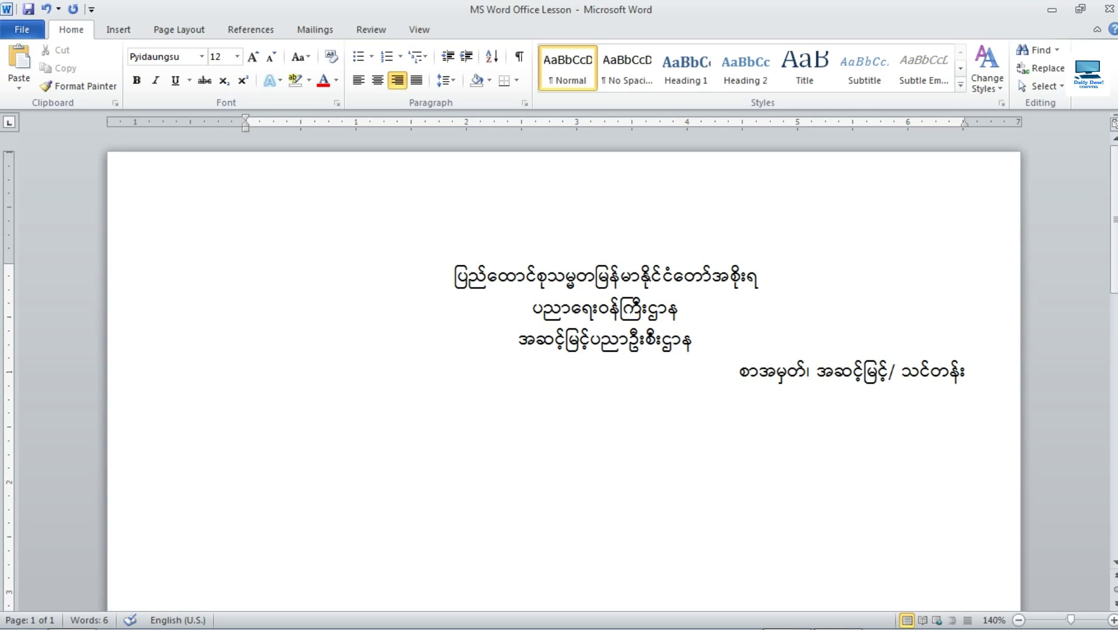
text(-ဖ)
key(BackSpace)
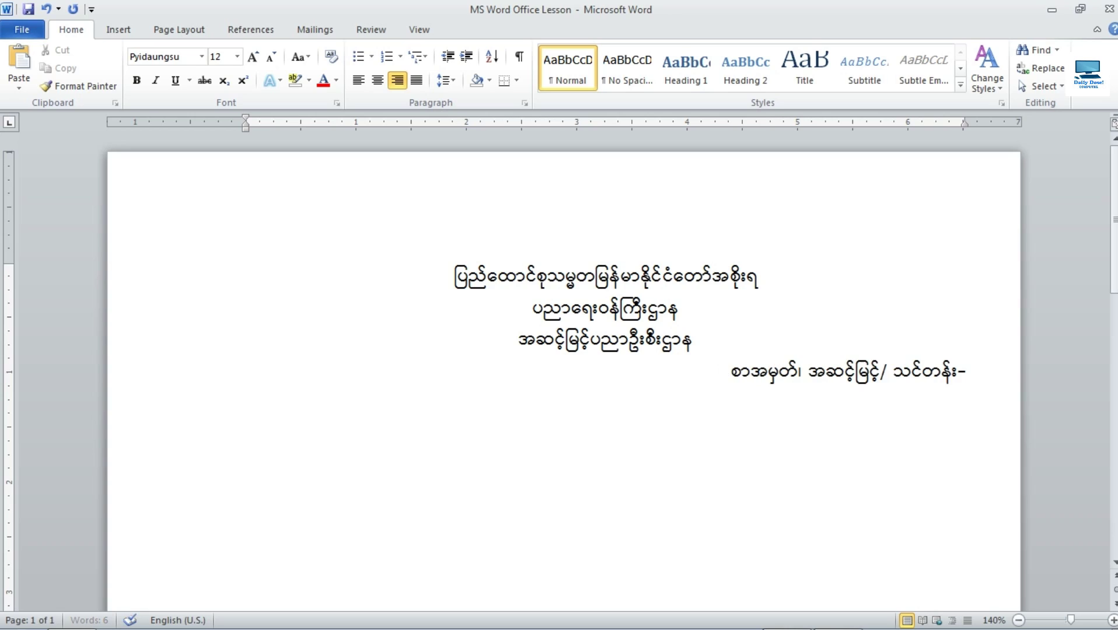
text(၁)
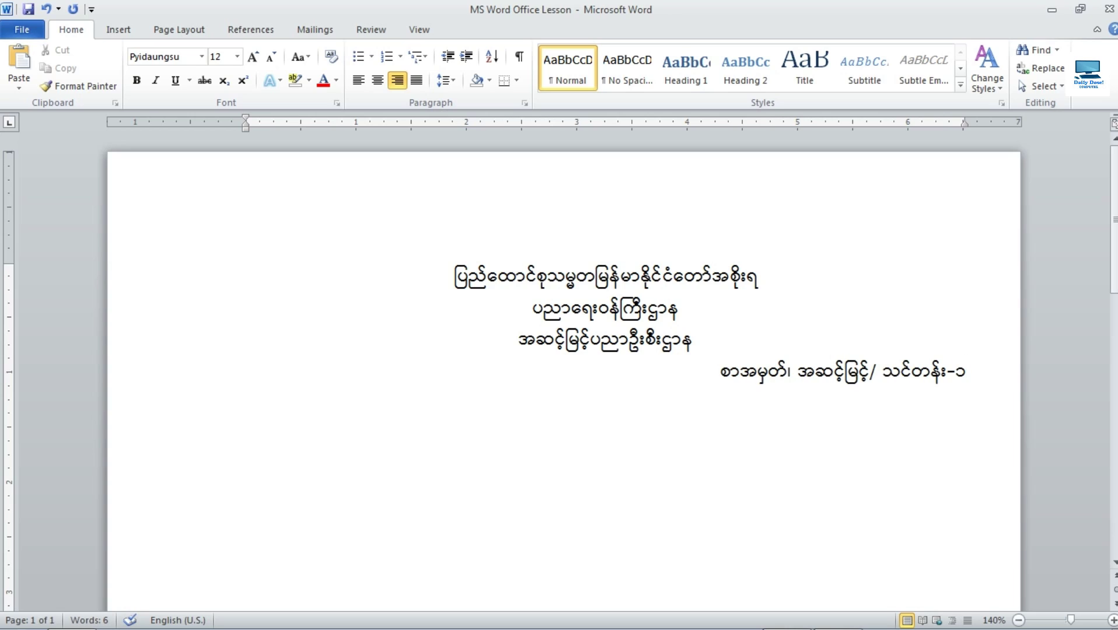
text(/ ညွှန)
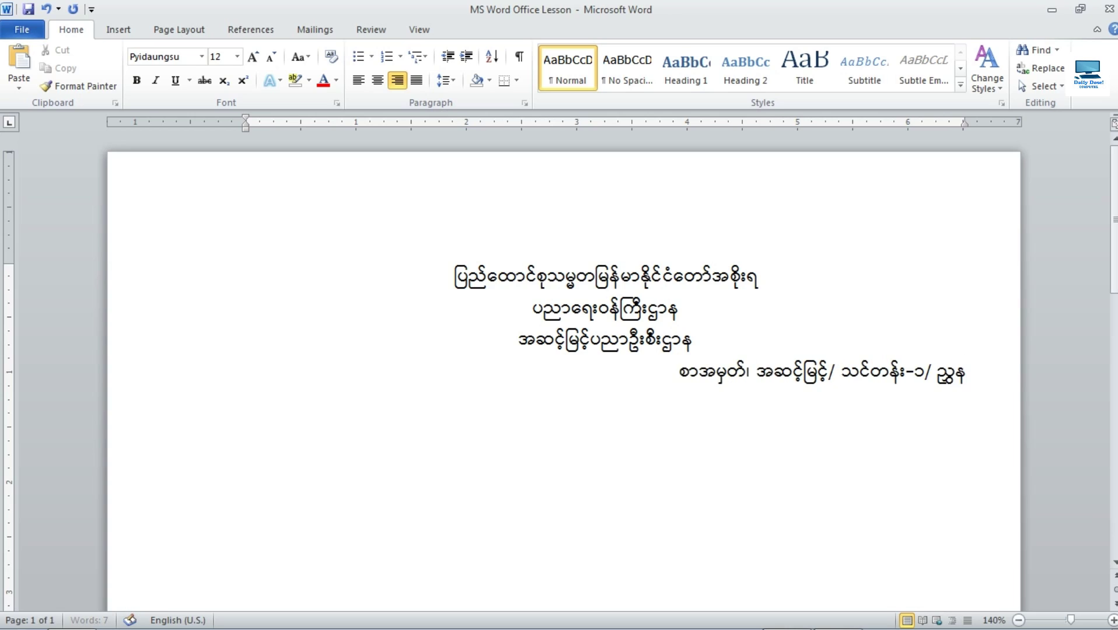
text(်ကြားခက)
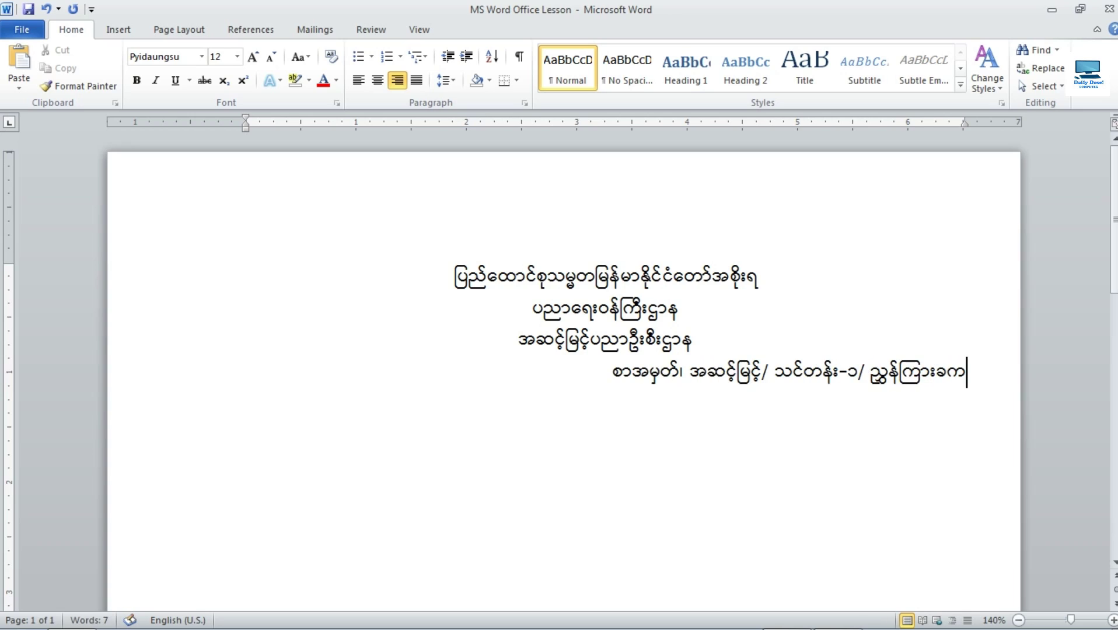
text(ျ်)
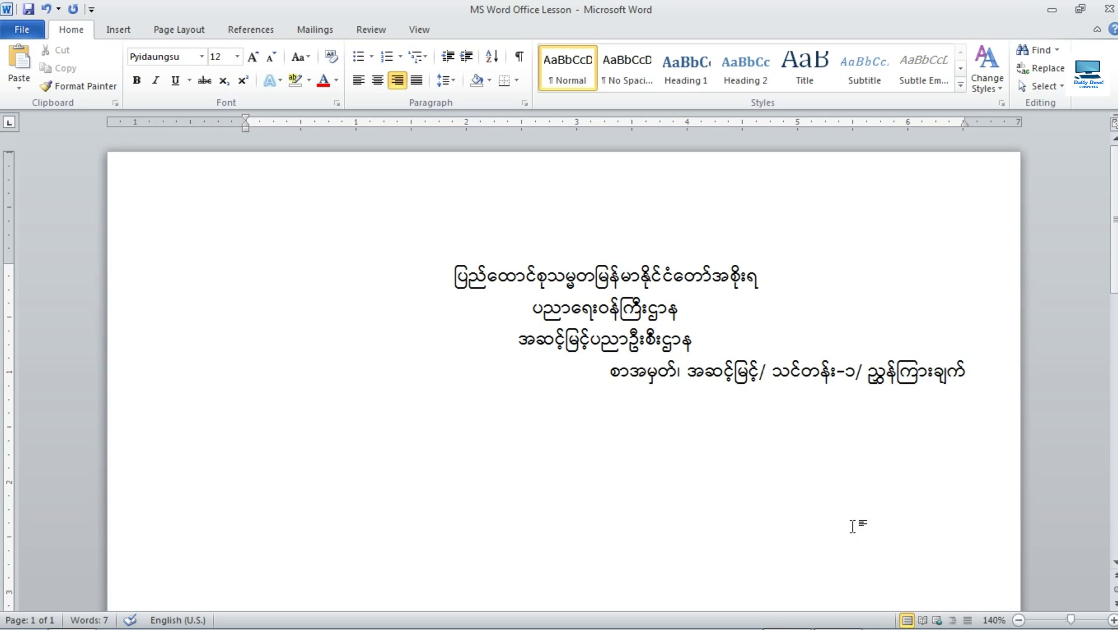
Following the reference letter, add a right-aligned line below the letter number and enter (2019-2020 Regular & on it.
click(839, 612)
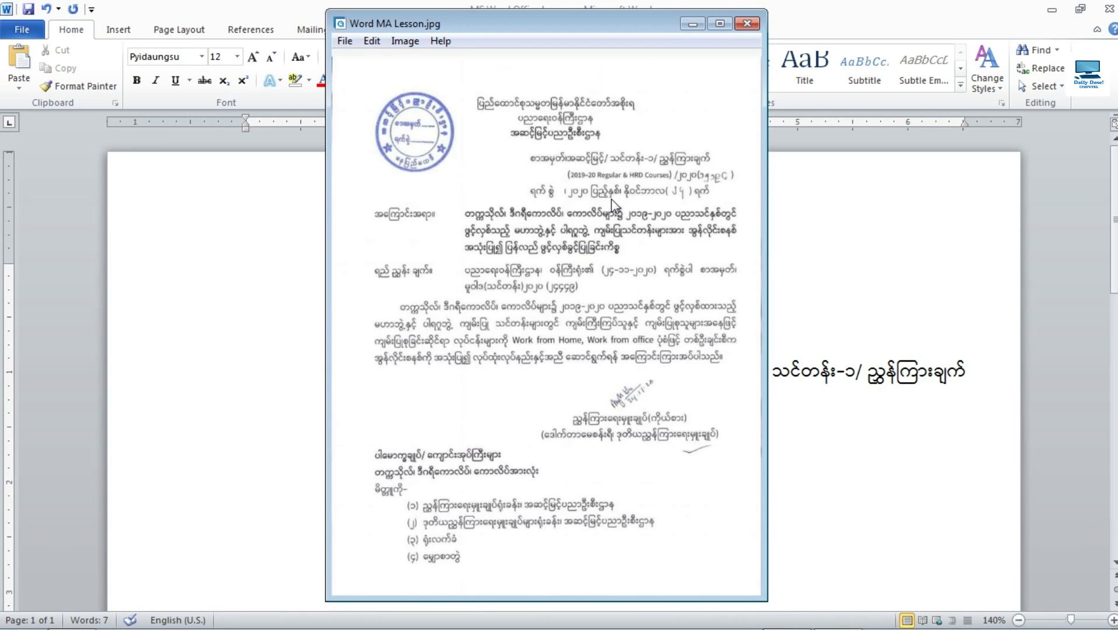
drag(587, 31, 441, 23)
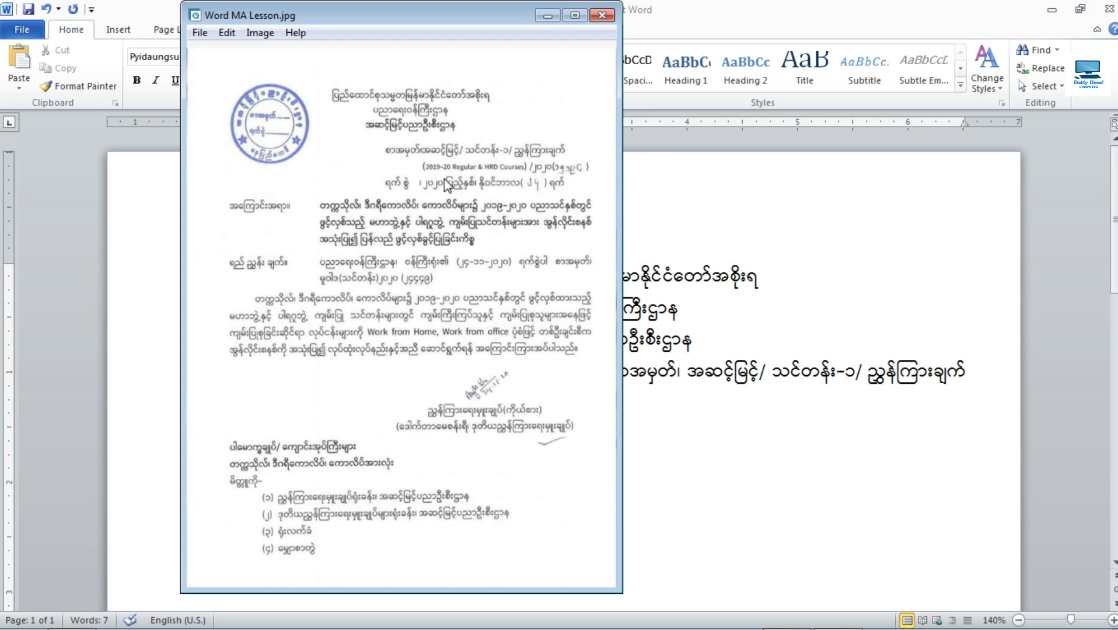
click(548, 15)
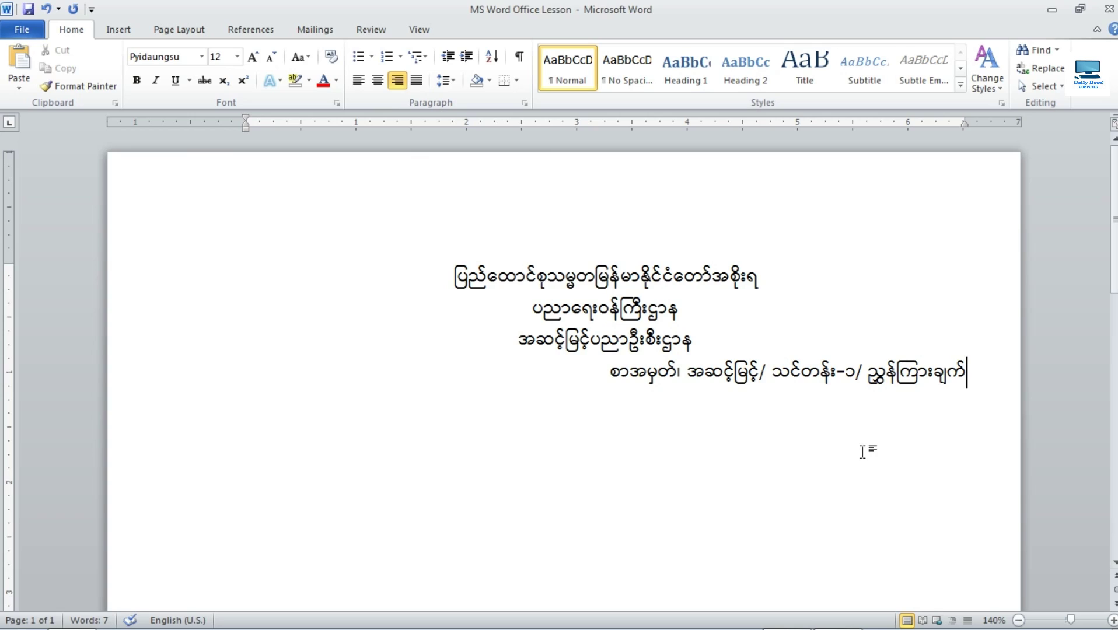
key(Return)
key(ctrl+shift+space)
text(()
click(837, 613)
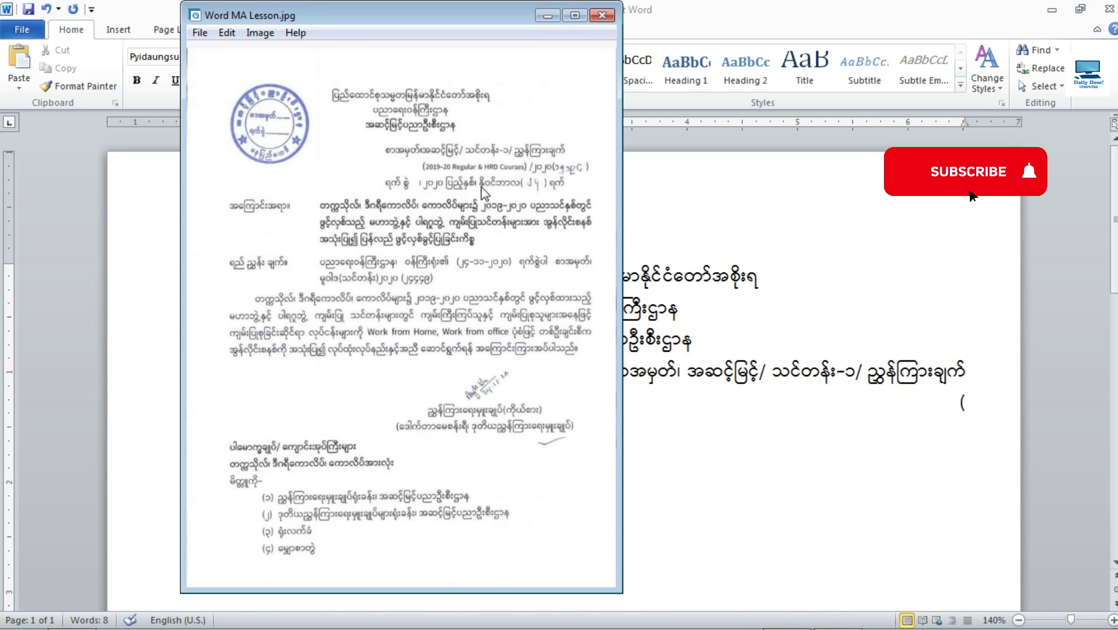
click(547, 16)
text(2019)
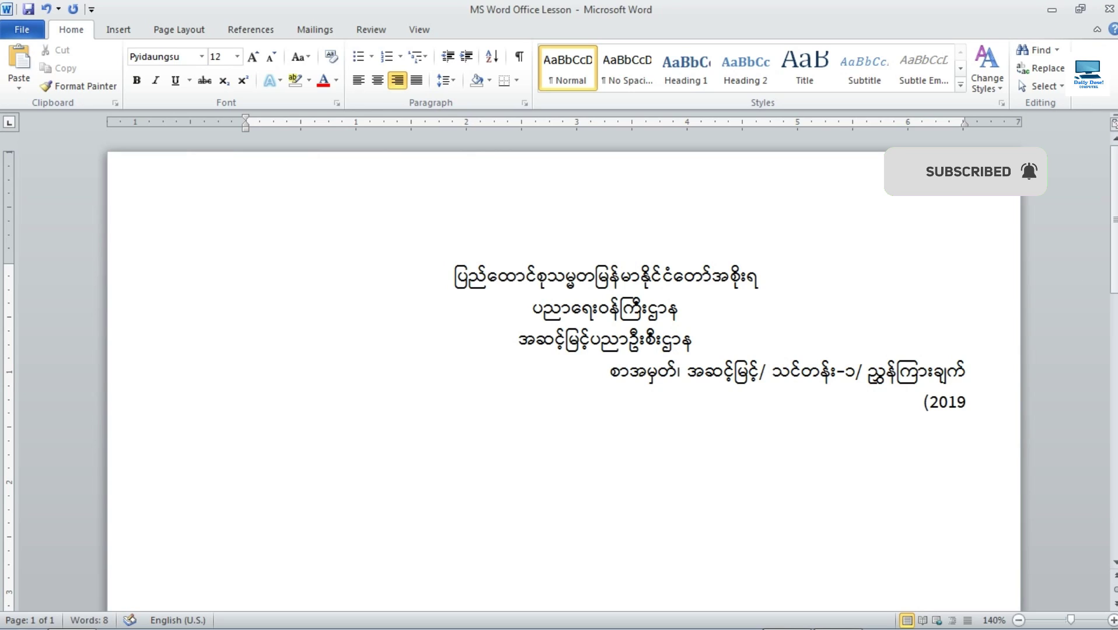
text(-20)
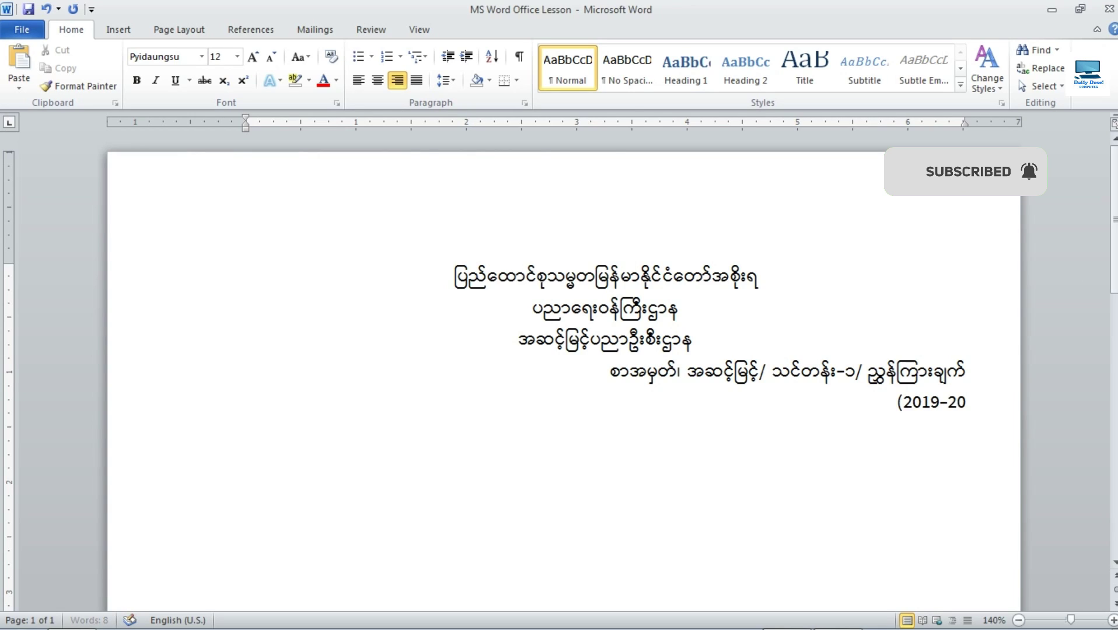
text(20 Re)
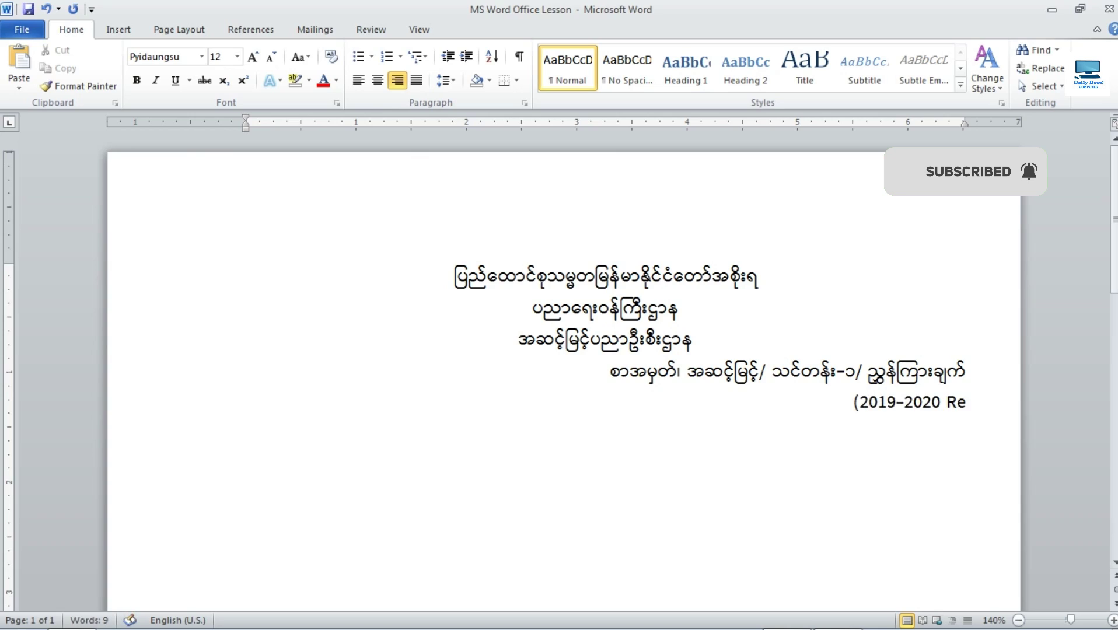
text(gular)
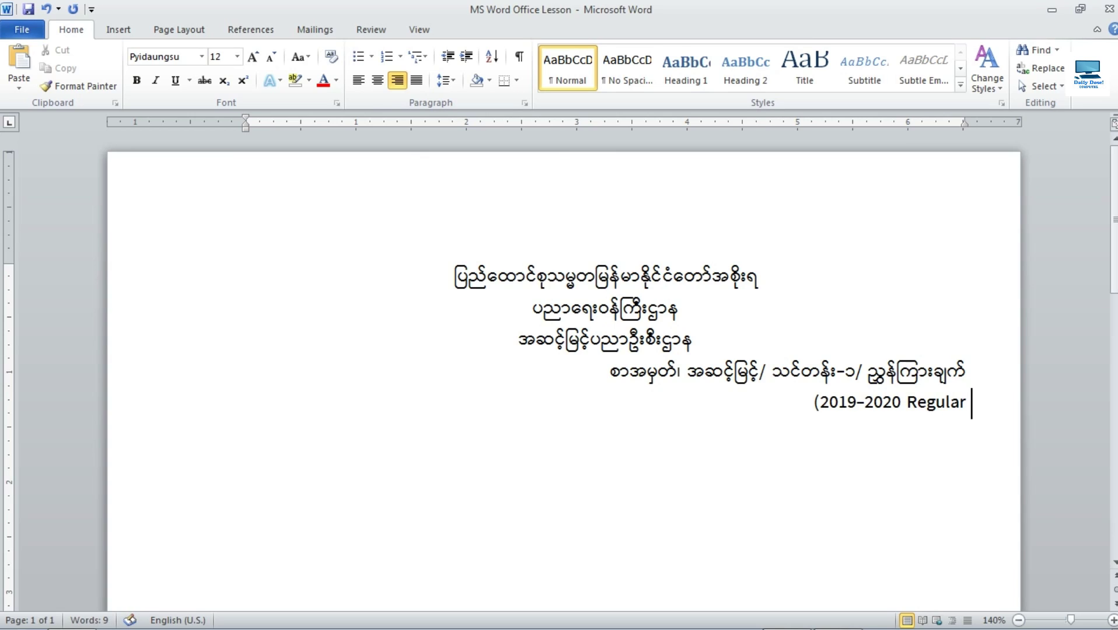
text( &)
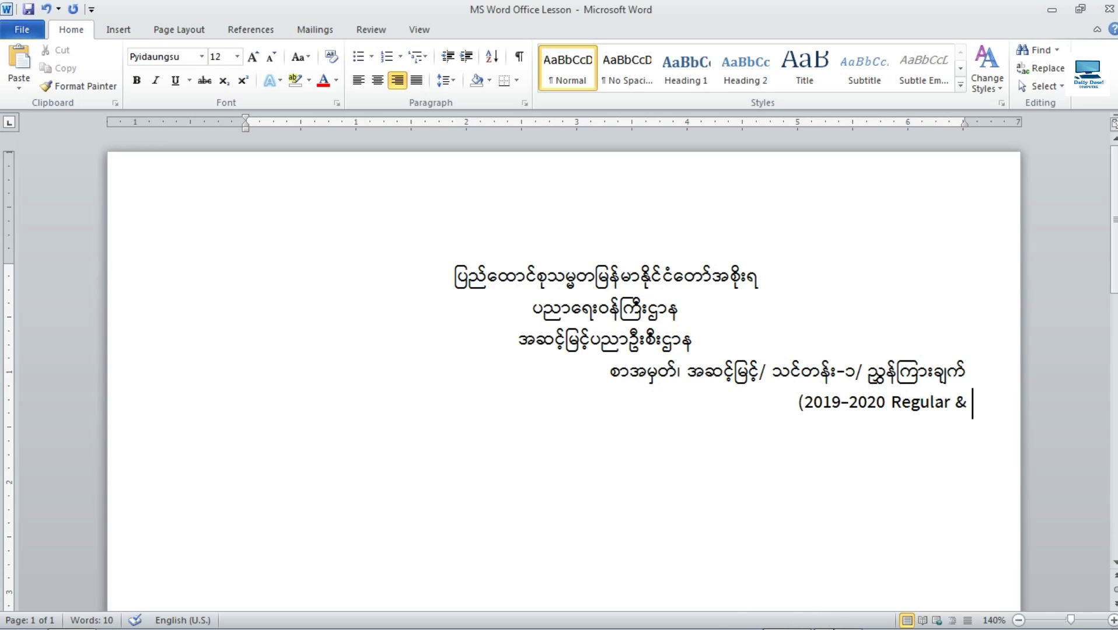
Check the reference letter and continue the second right-aligned line with HRD Courses)/ after the ampersand.
click(174, 616)
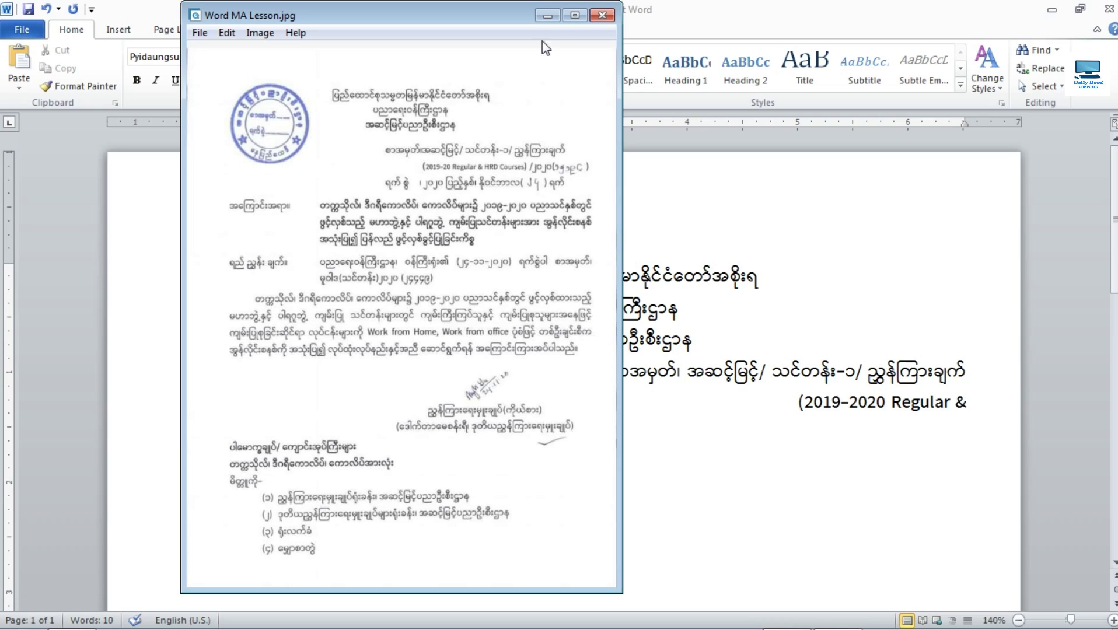
click(646, 399)
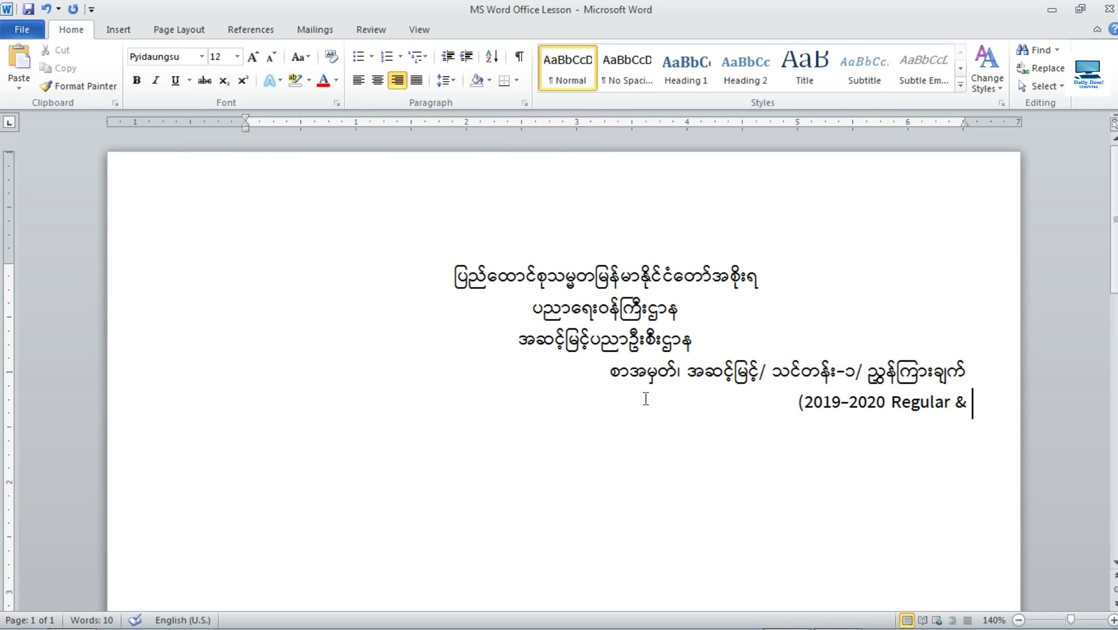
text(HR)
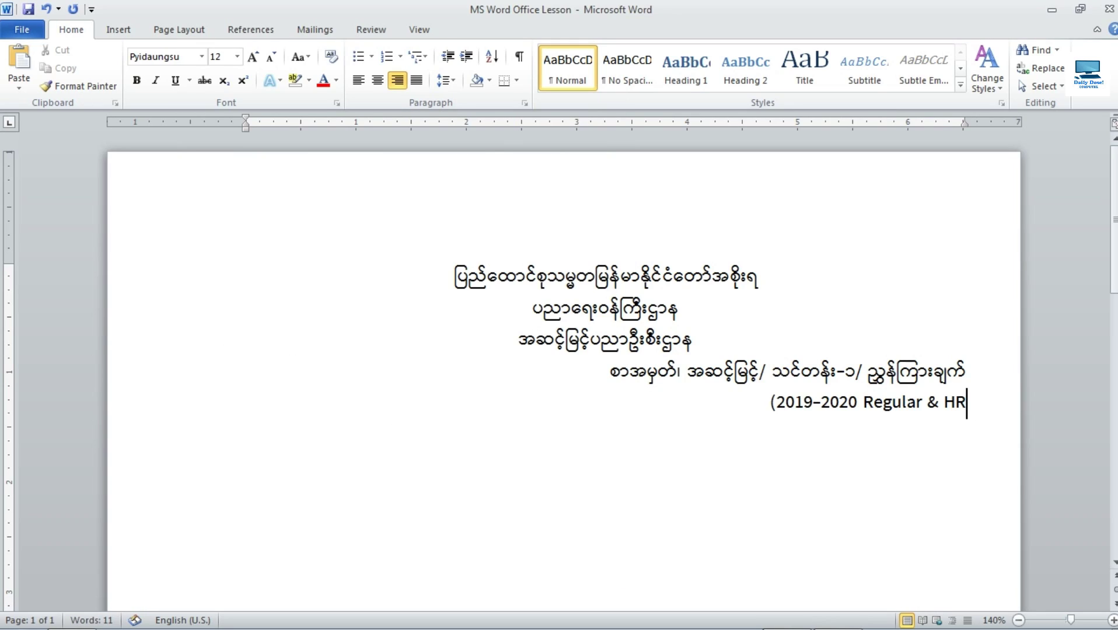
text(D Cours)
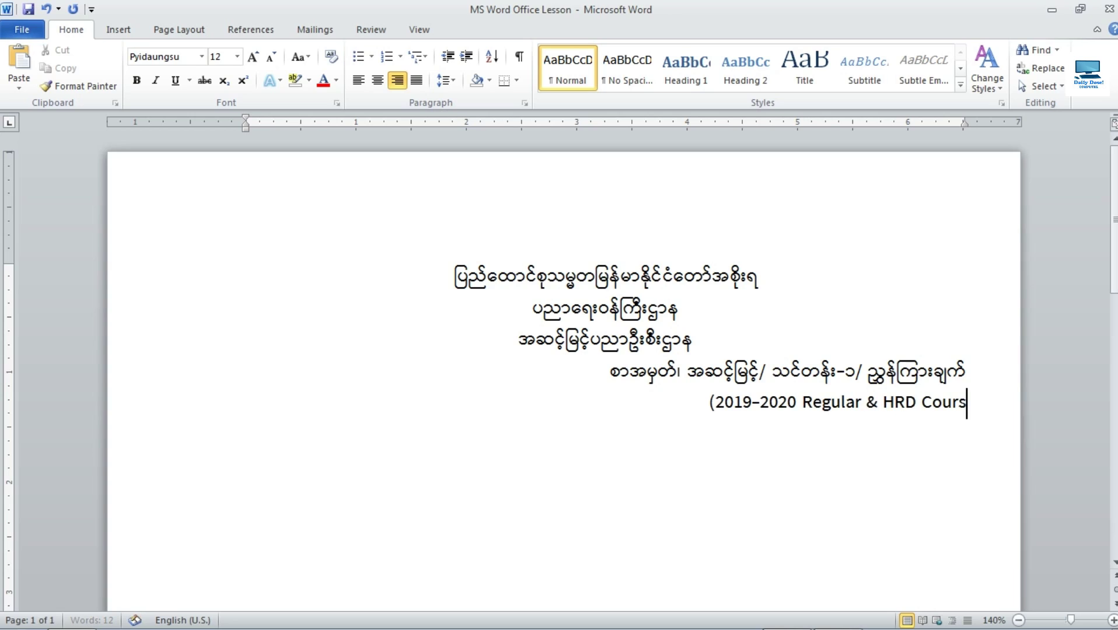
text(es).)
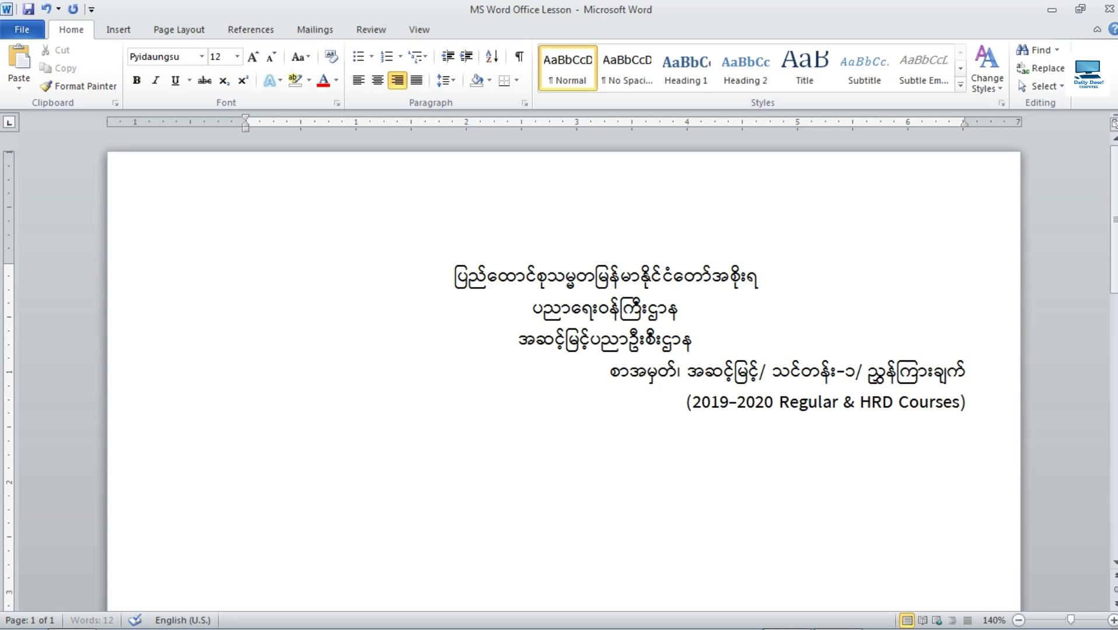
key(BackSpace)
text(/)
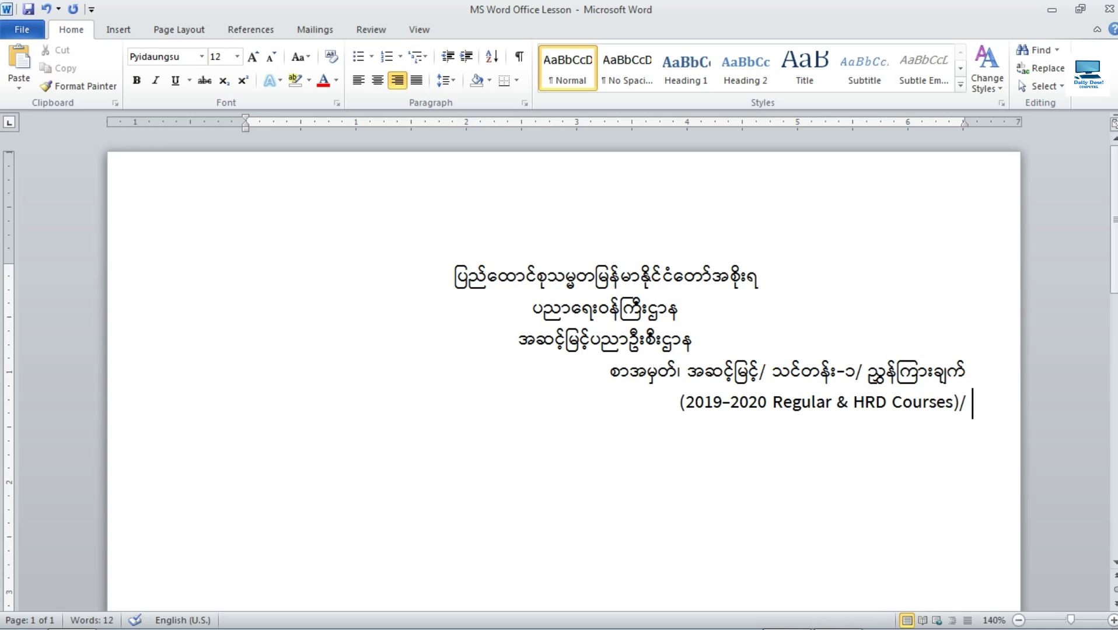
Following the reference letter, finish the course line with ၂၀၂၀ and a pair of parentheses enclosing blank space.
click(839, 620)
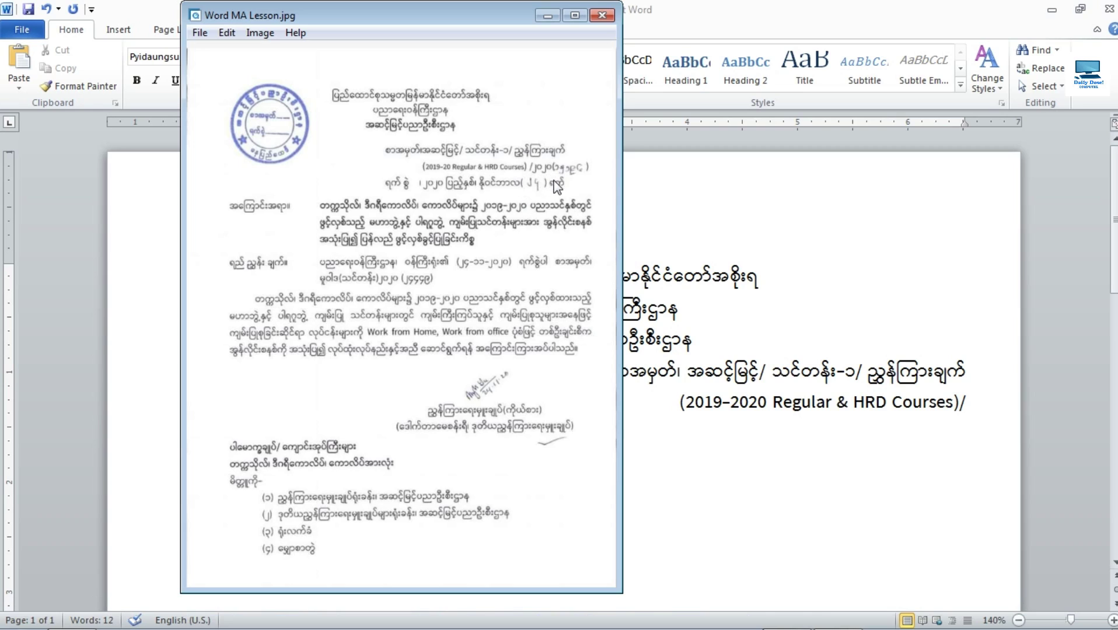
click(547, 15)
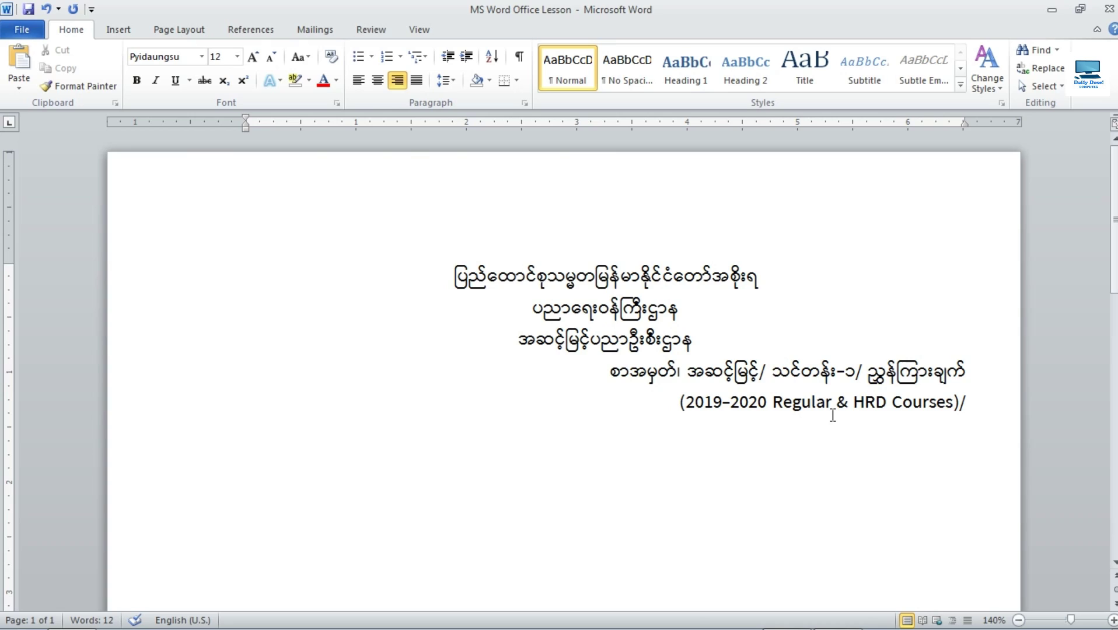
key(alt+shift)
text(()
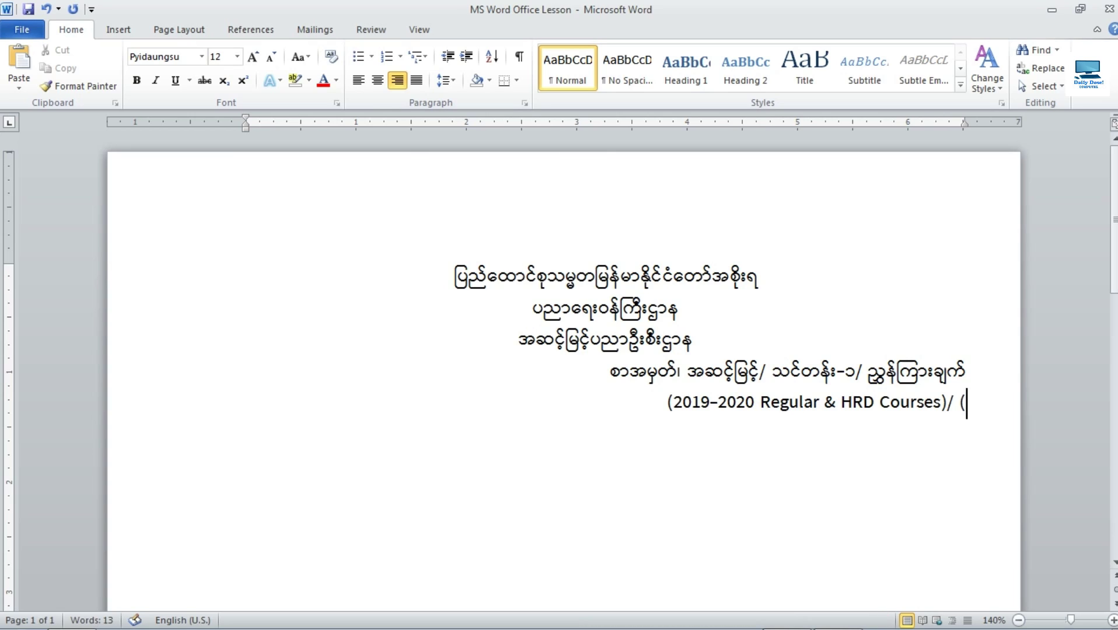
key(BackSpace)
text(၂၀၂၀)
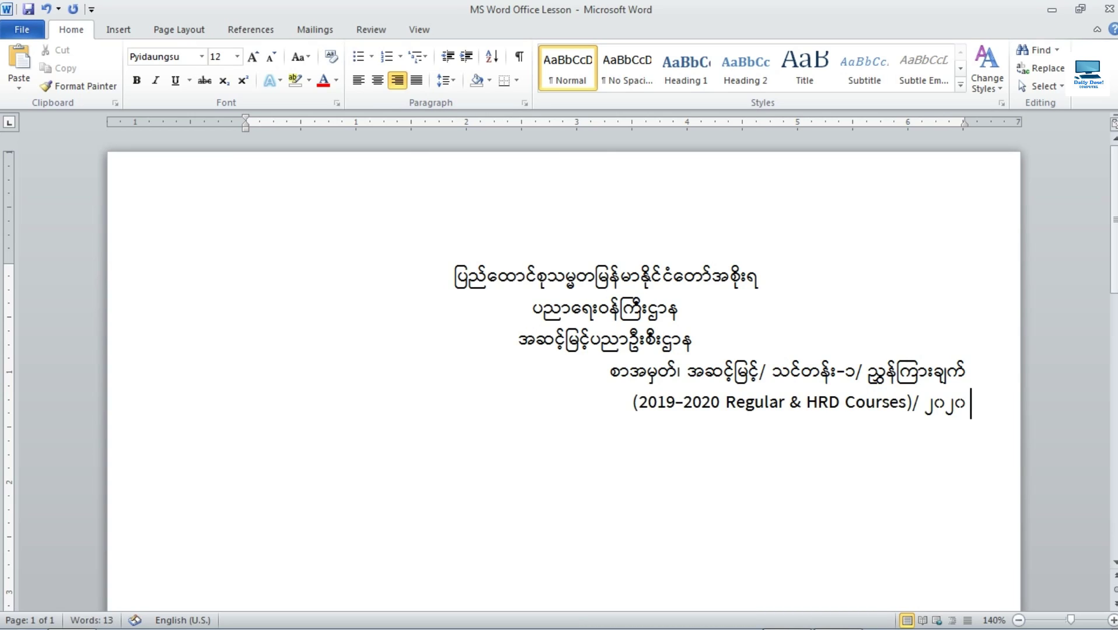
text( ()
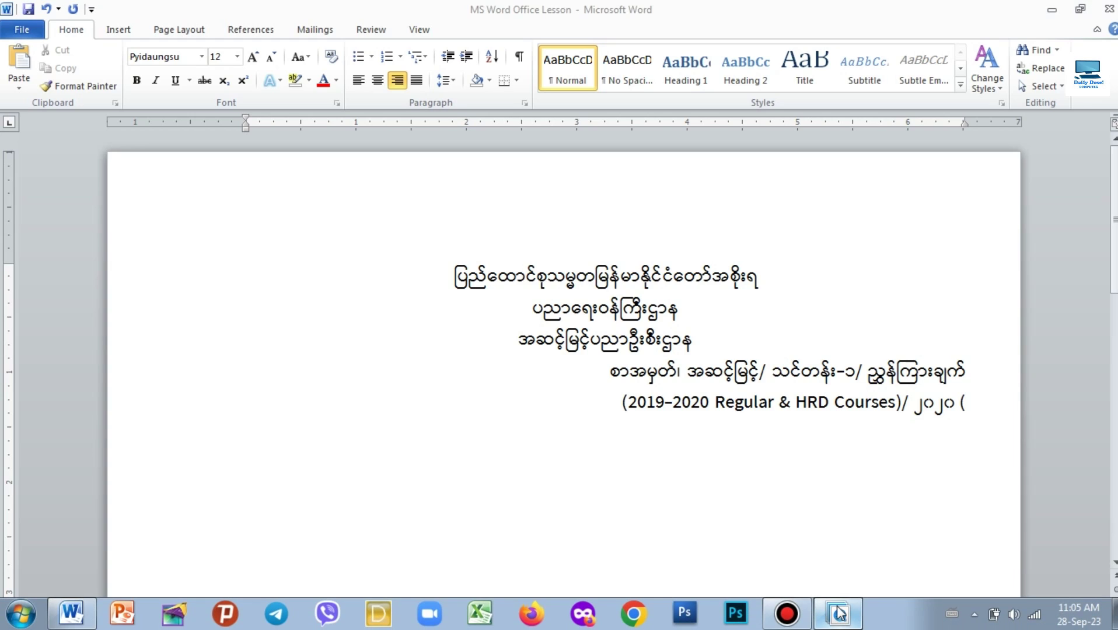
click(837, 613)
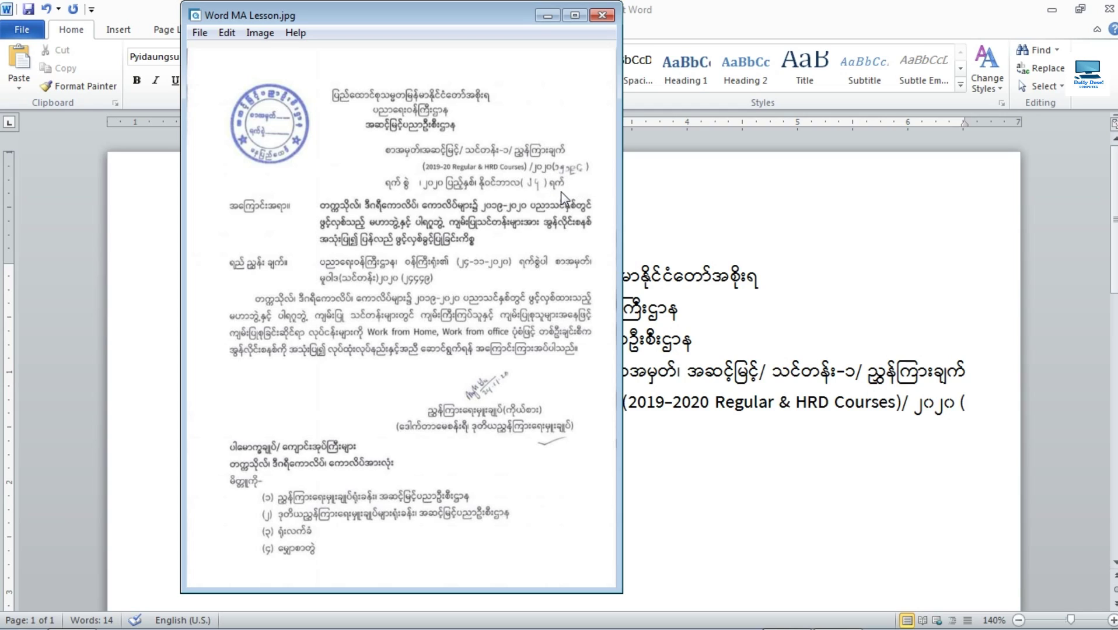
click(548, 16)
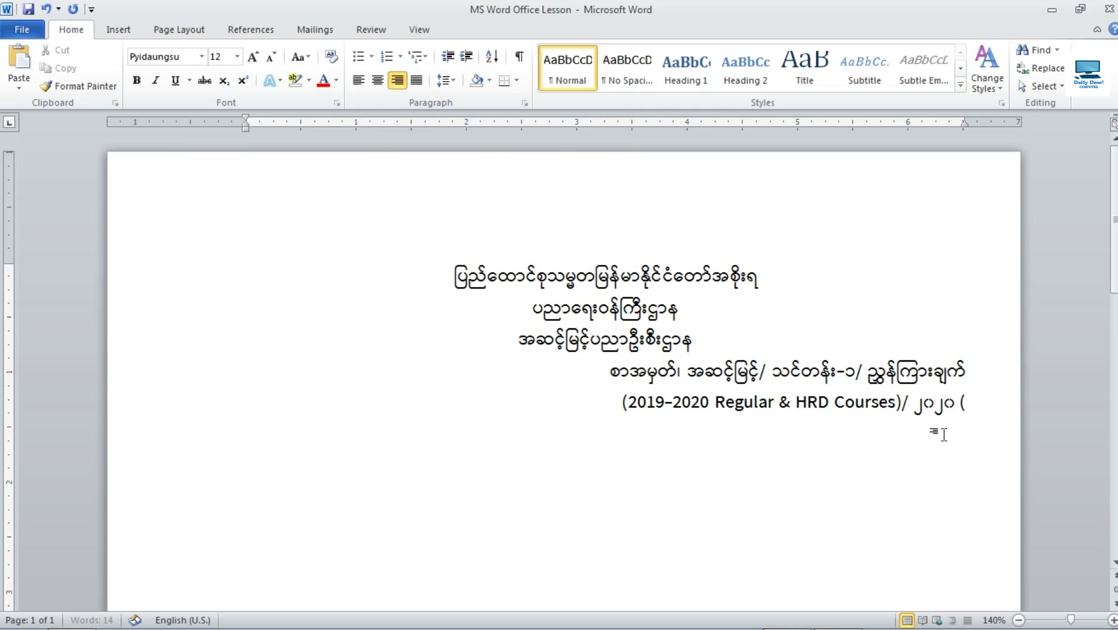
text())
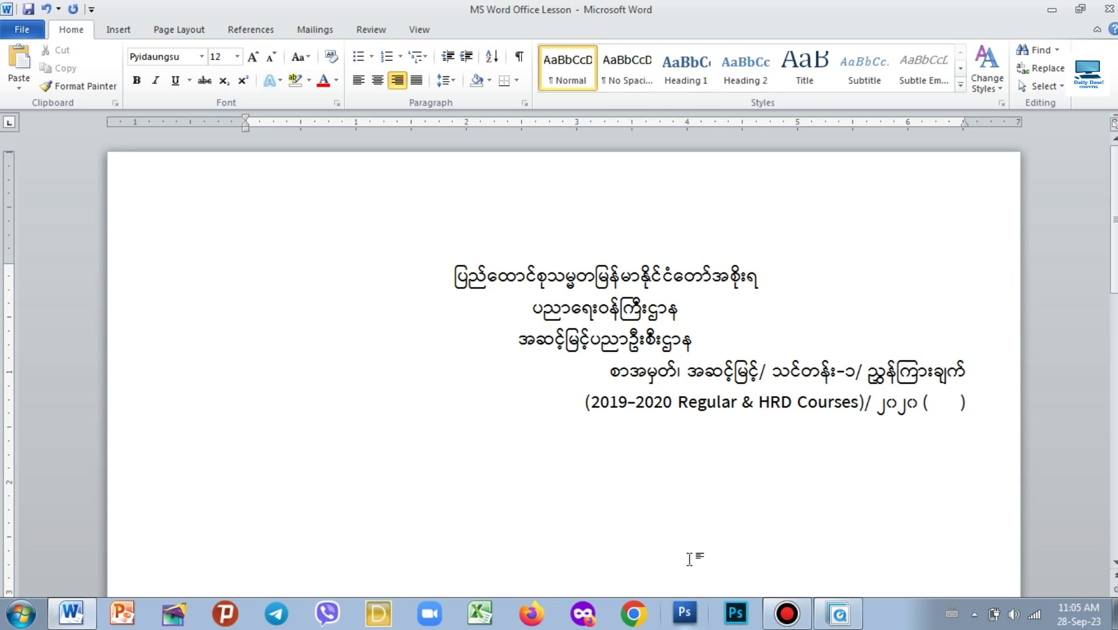
Check the reference letter and begin the date line below the course line with ရက်စွဲ၊ ၂၀၂၀ ပြည့်နှစ်၊.
click(838, 614)
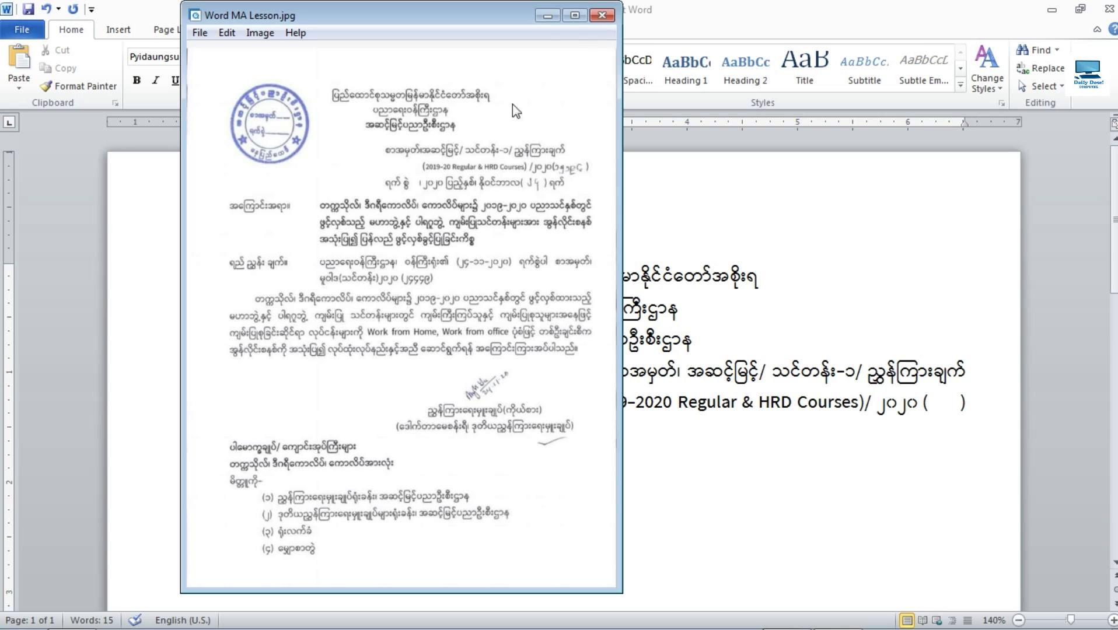
click(793, 433)
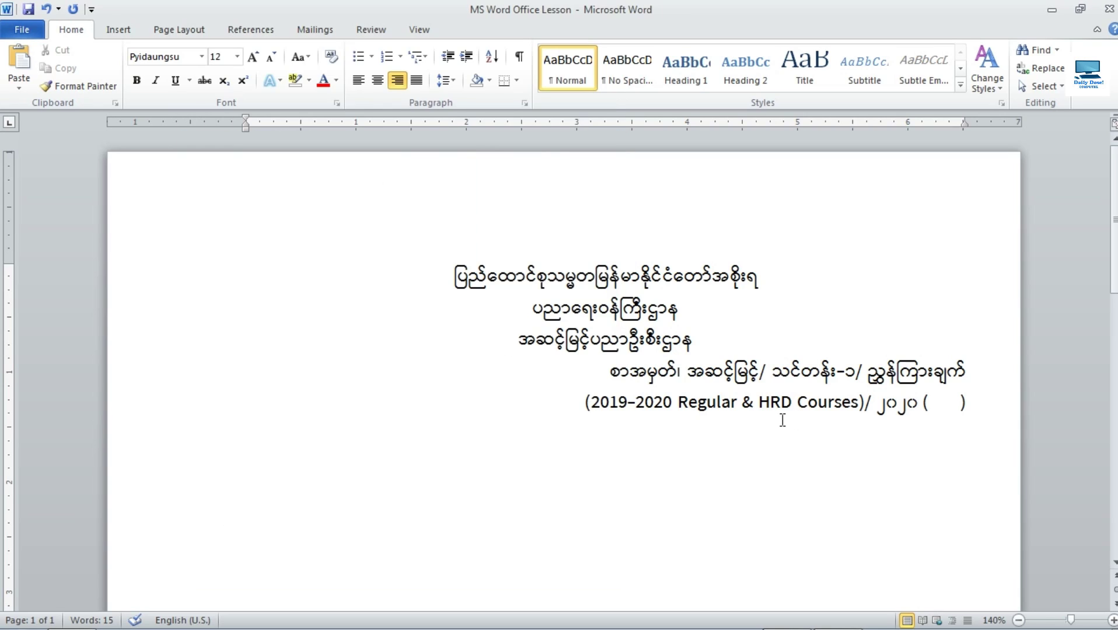
key(Return)
text(ရက်စွဲ)
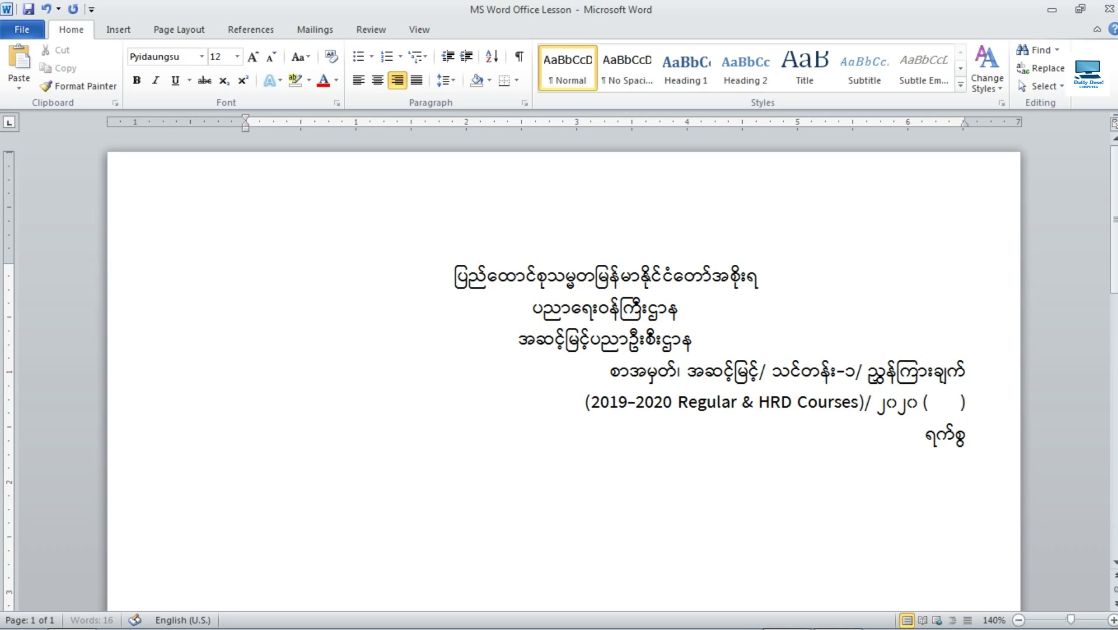
text(၊)
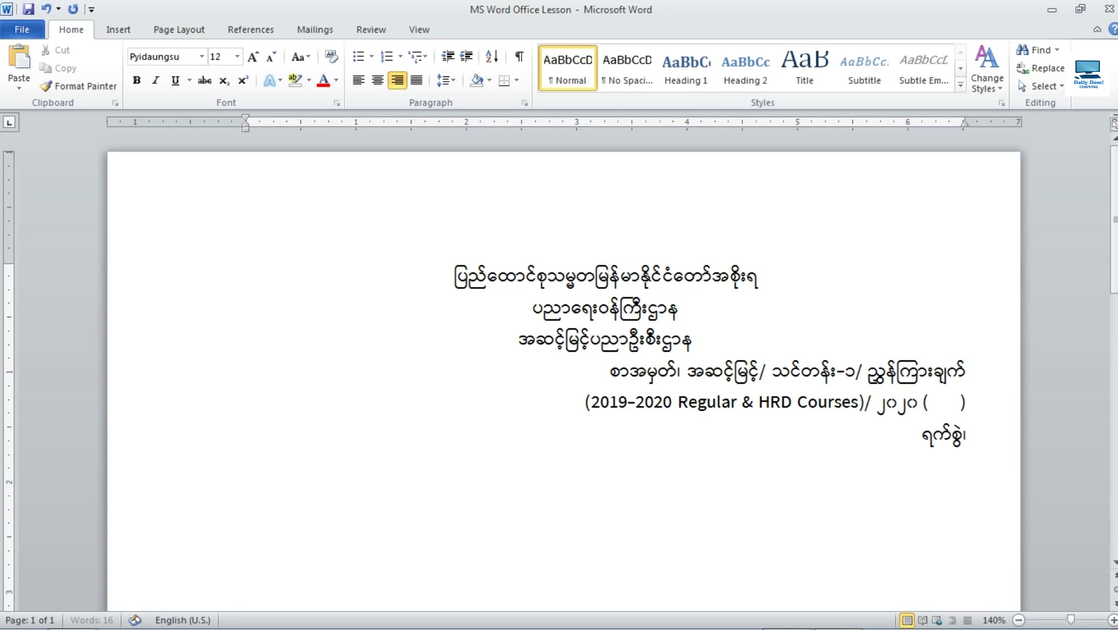
text( ၂၀၂၀)
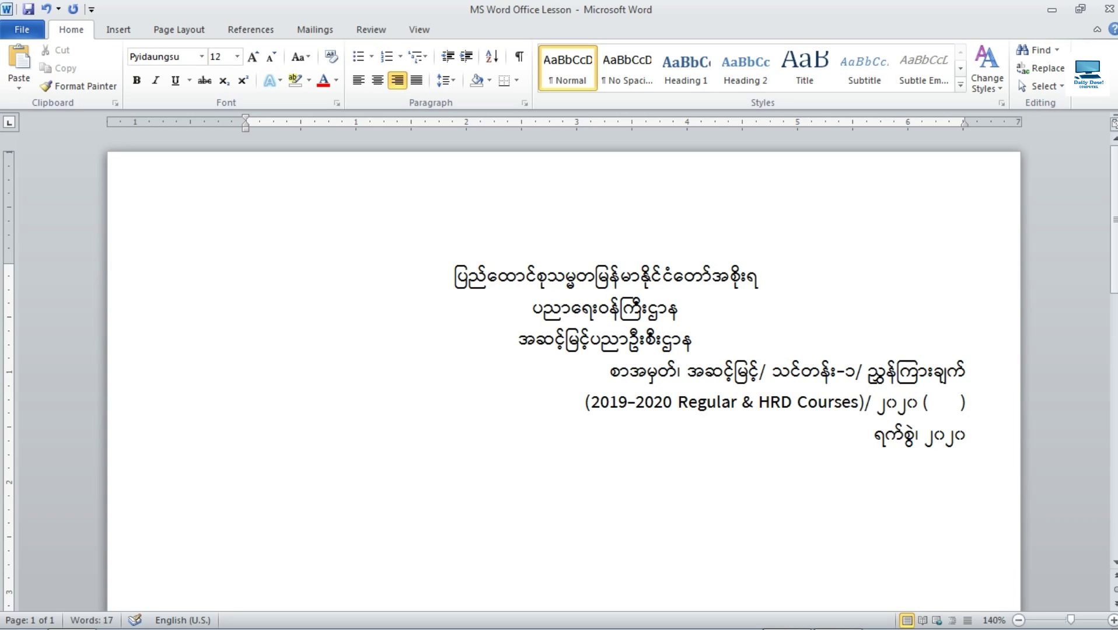
text( ပြည်)
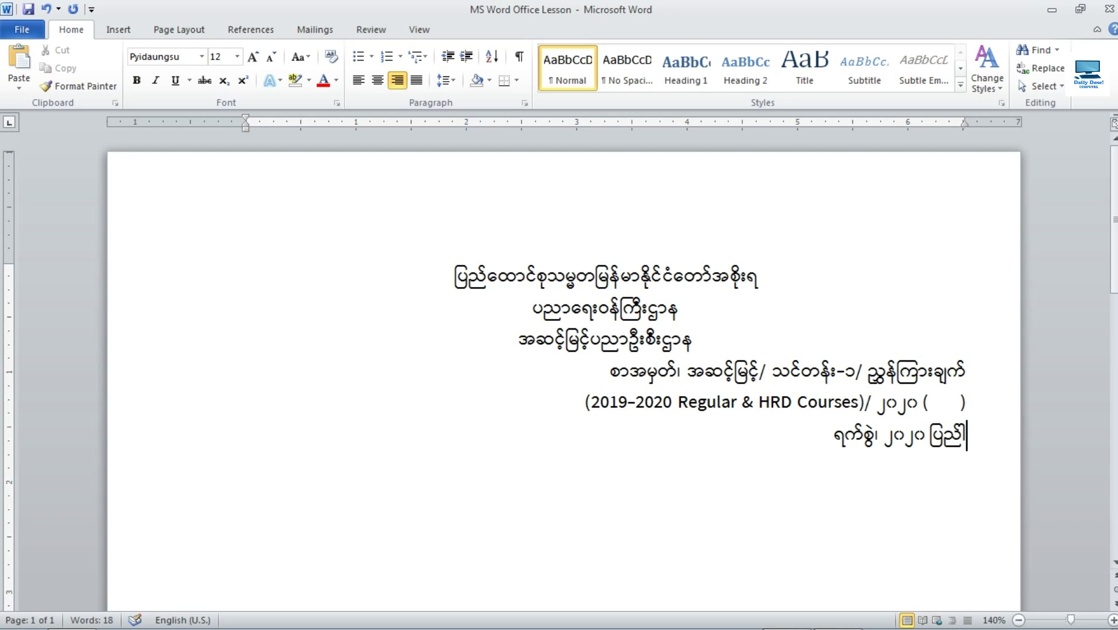
text(့နှစ်၊)
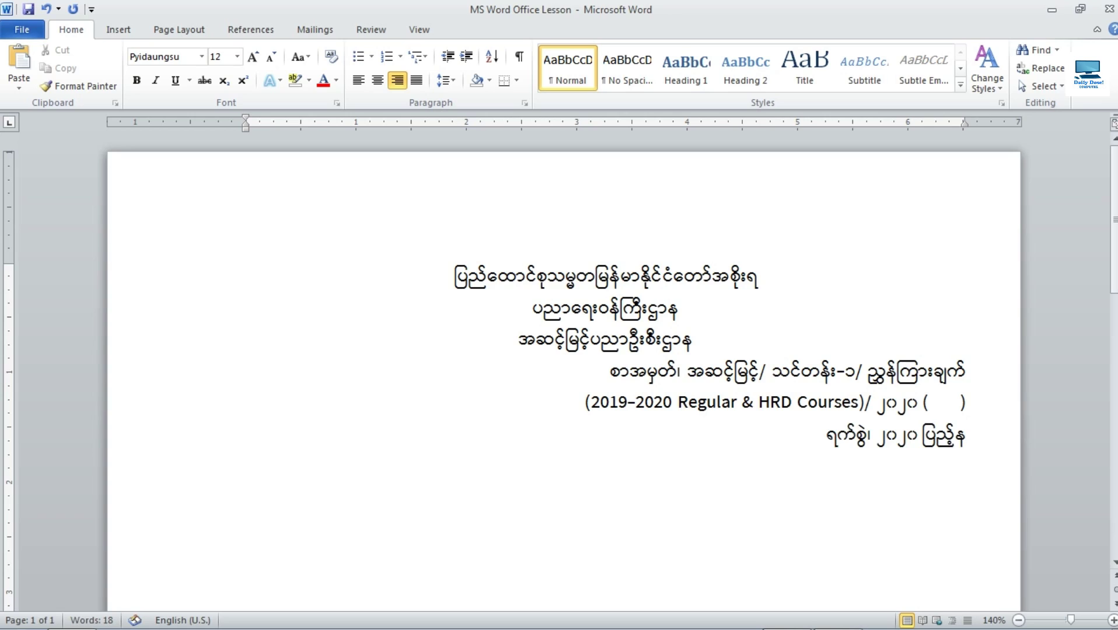
Complete the date line with နိုဝင်ဘာလ, a pair of parentheses enclosing blank space, and ရက်.
text( န)
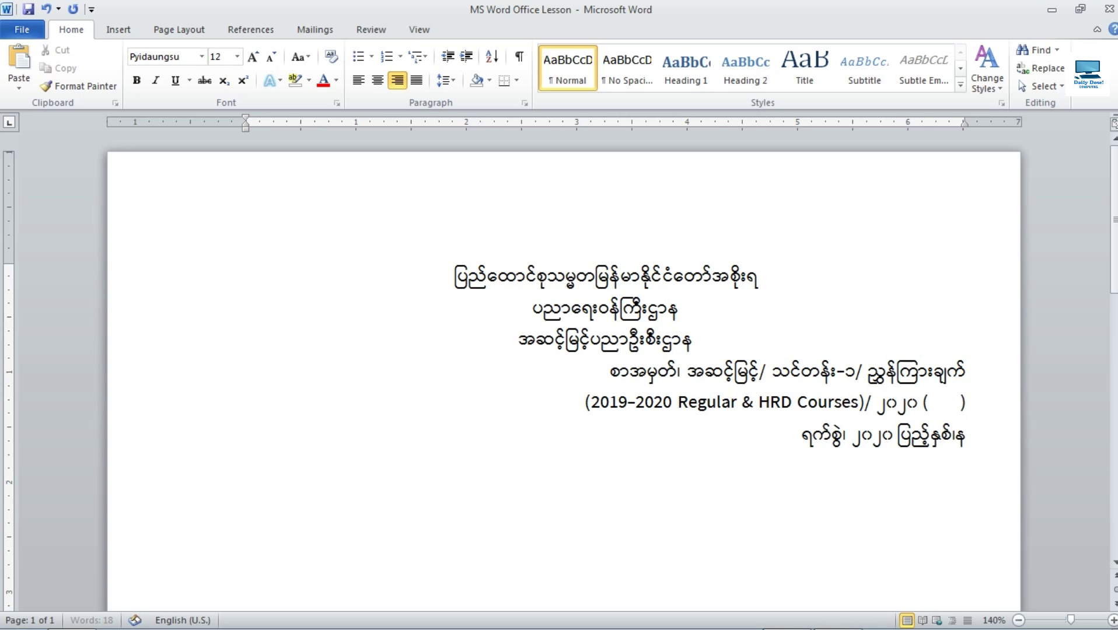
text(ို)
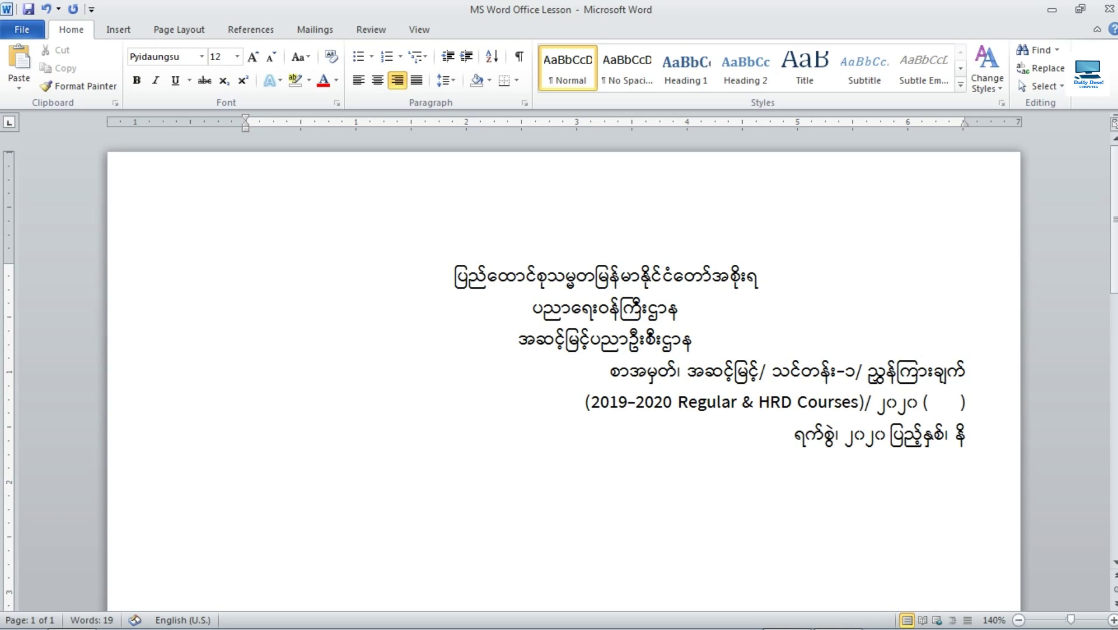
text(ဝင်ဘာလ)
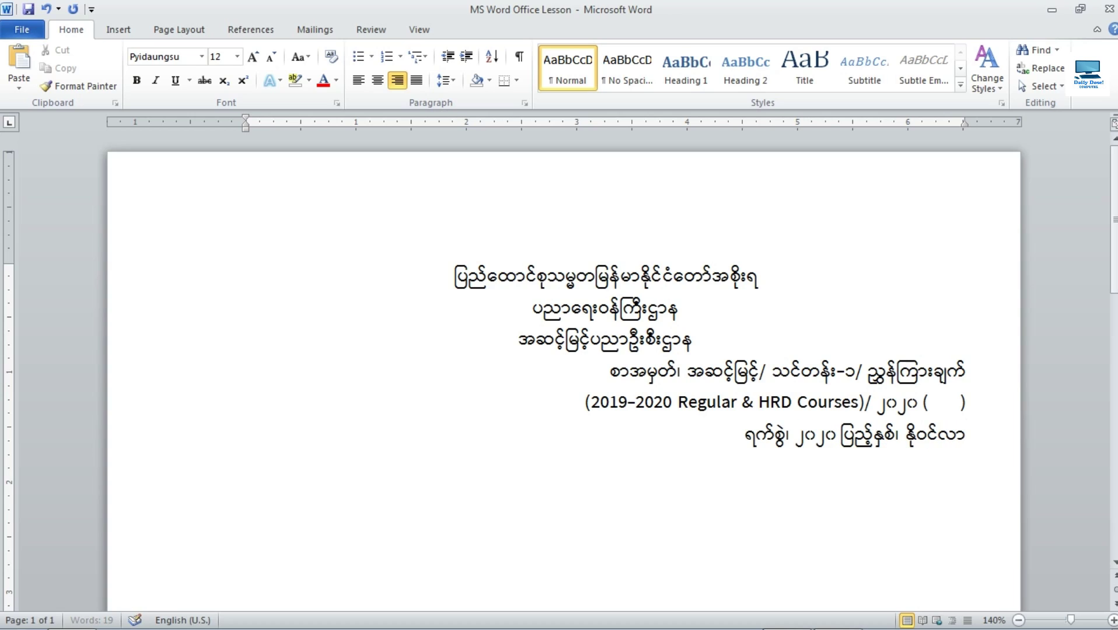
text( ()
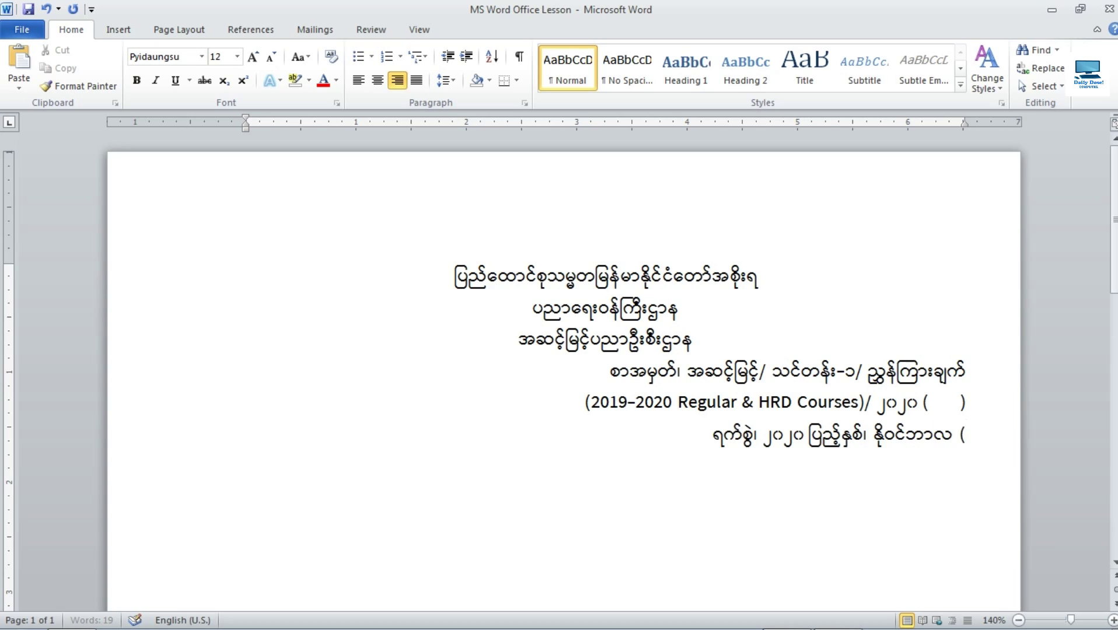
text(၀)
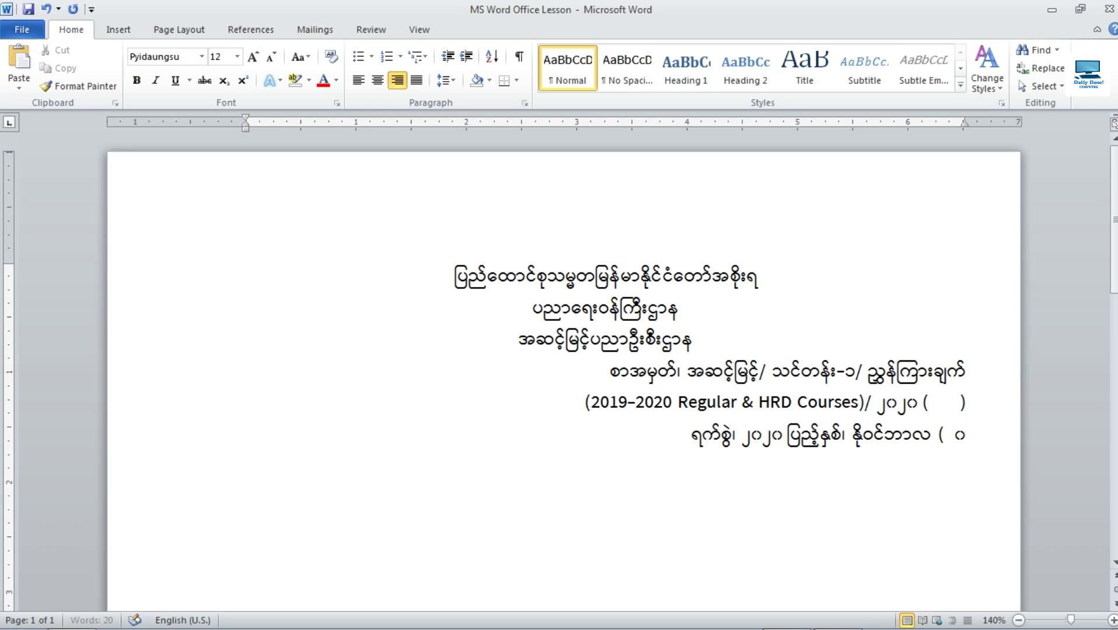
key(BackSpace)
text())
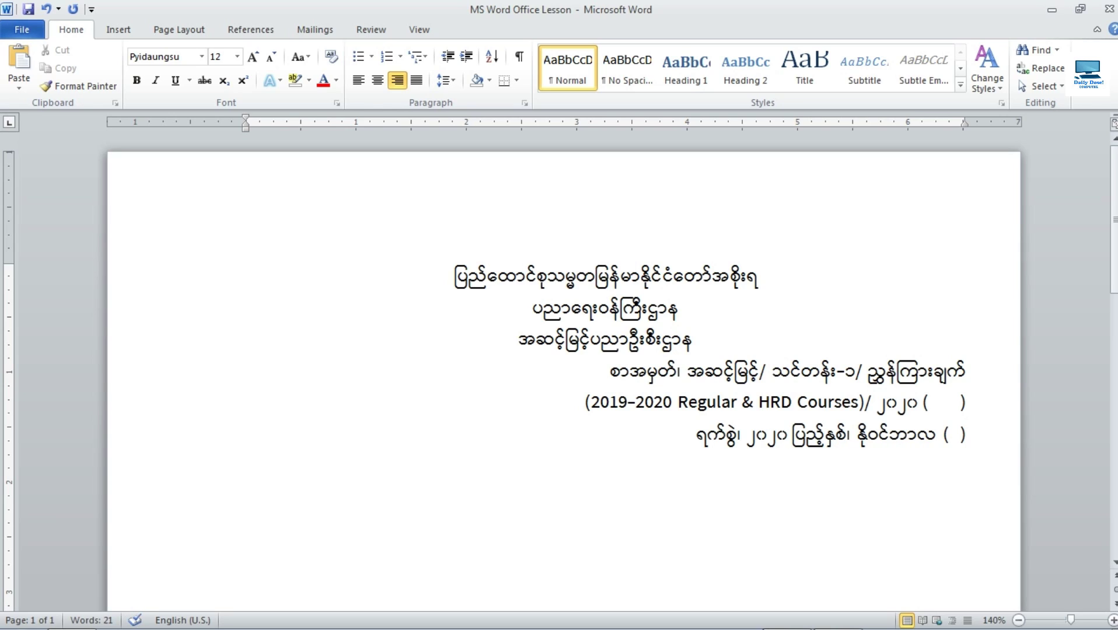
key(Left)
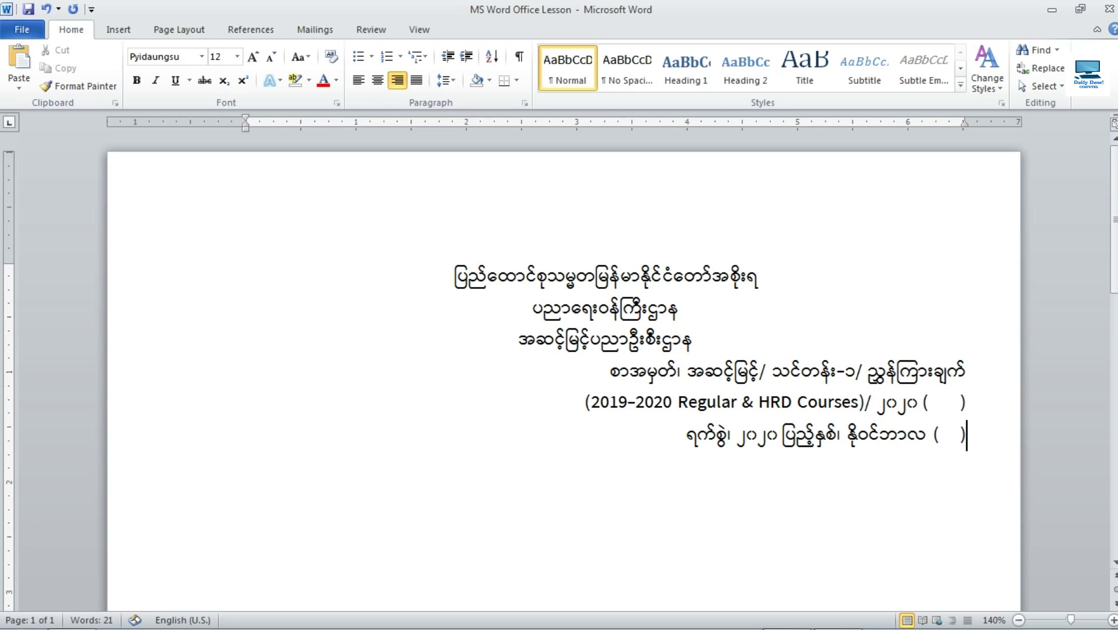
key(End)
text(ရက်)
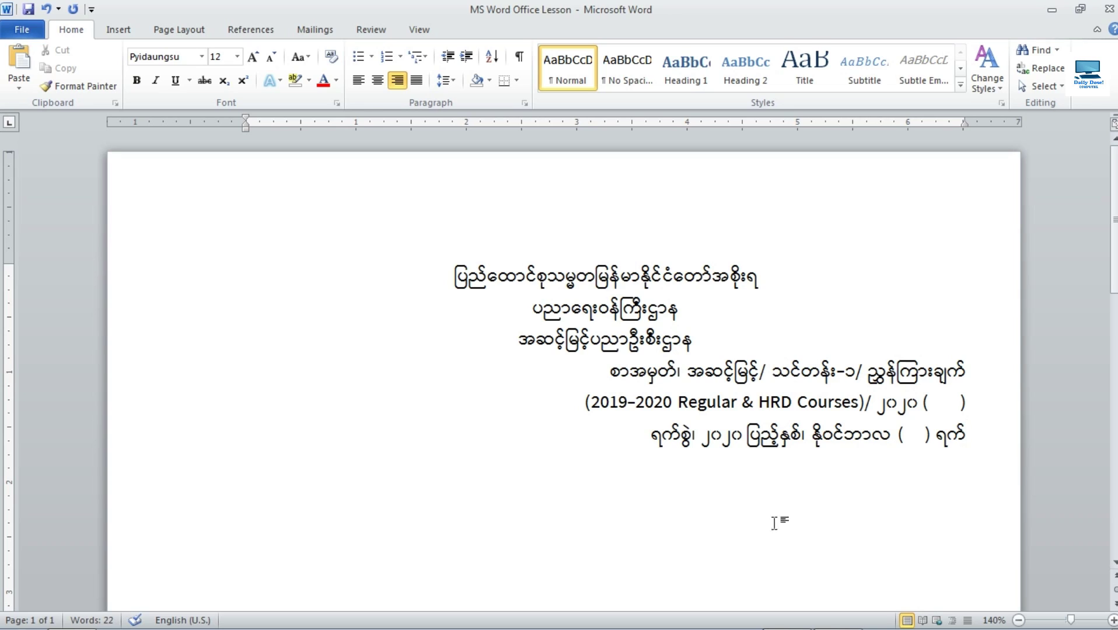
Following the reference letter, space out ရက် စွဲ and နို ဝင် ဘာ လ in the date line and widen the gap inside its parentheses.
mouse_move(755, 623)
click(839, 614)
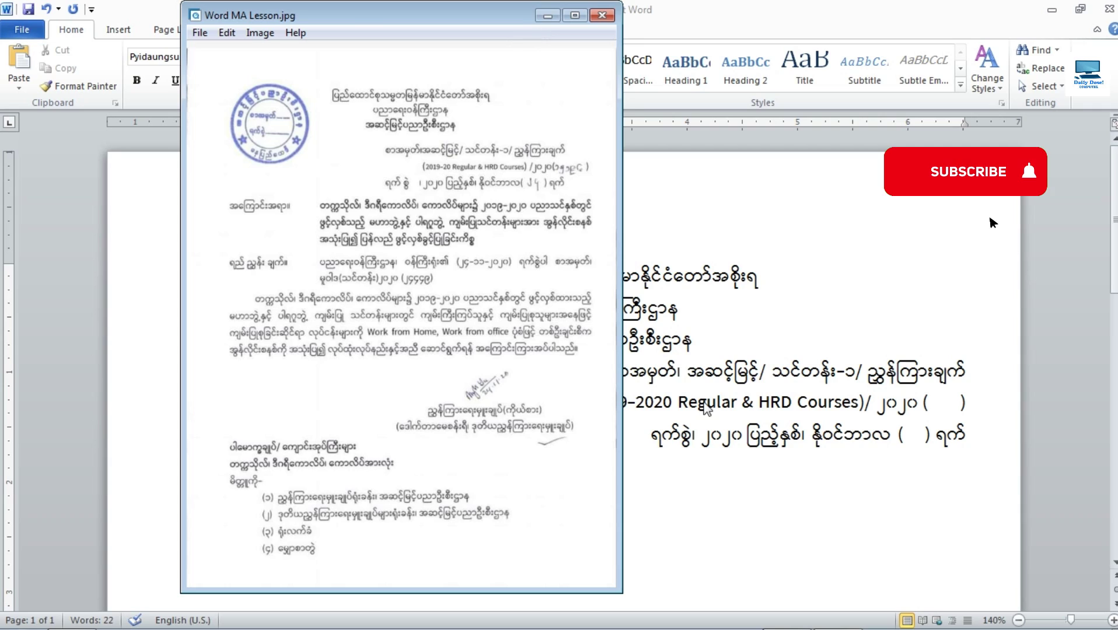
click(969, 193)
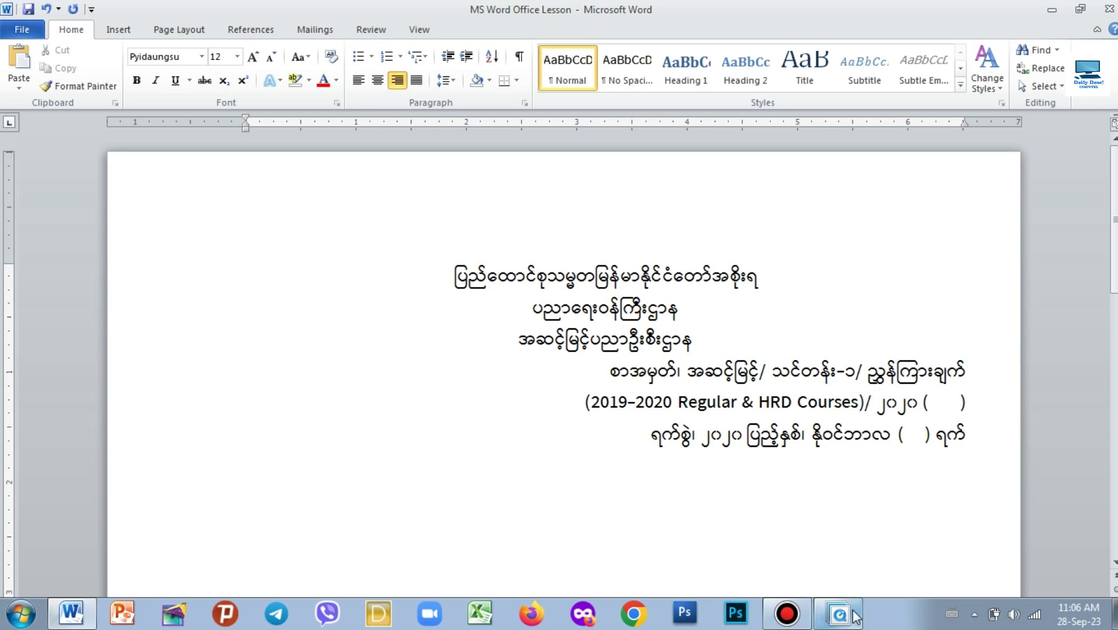
click(854, 616)
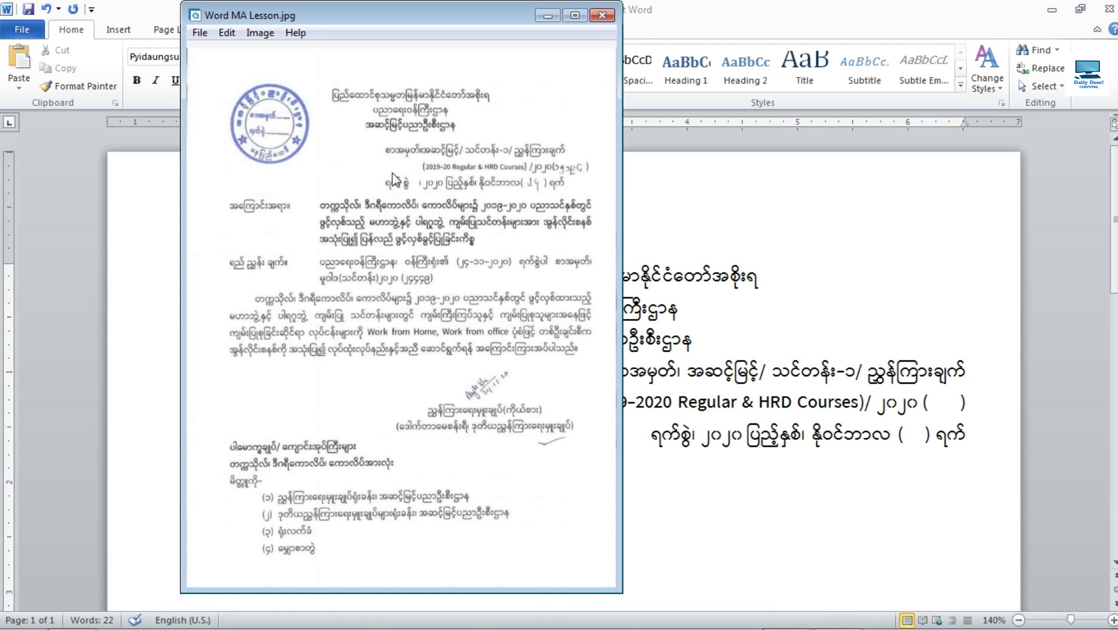
click(547, 16)
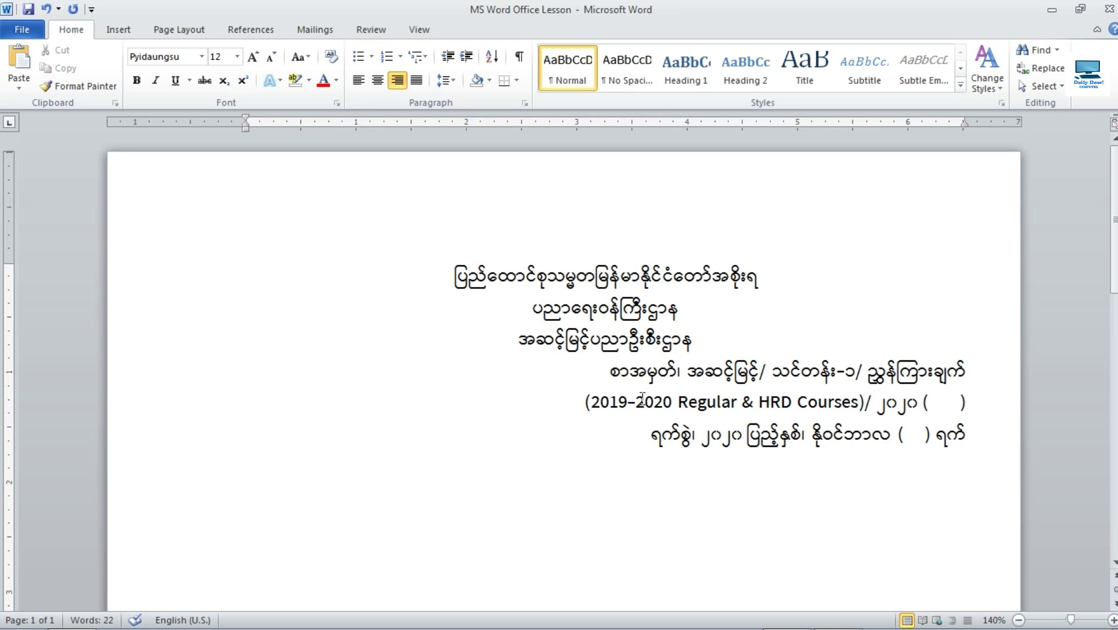
click(682, 440)
click(838, 442)
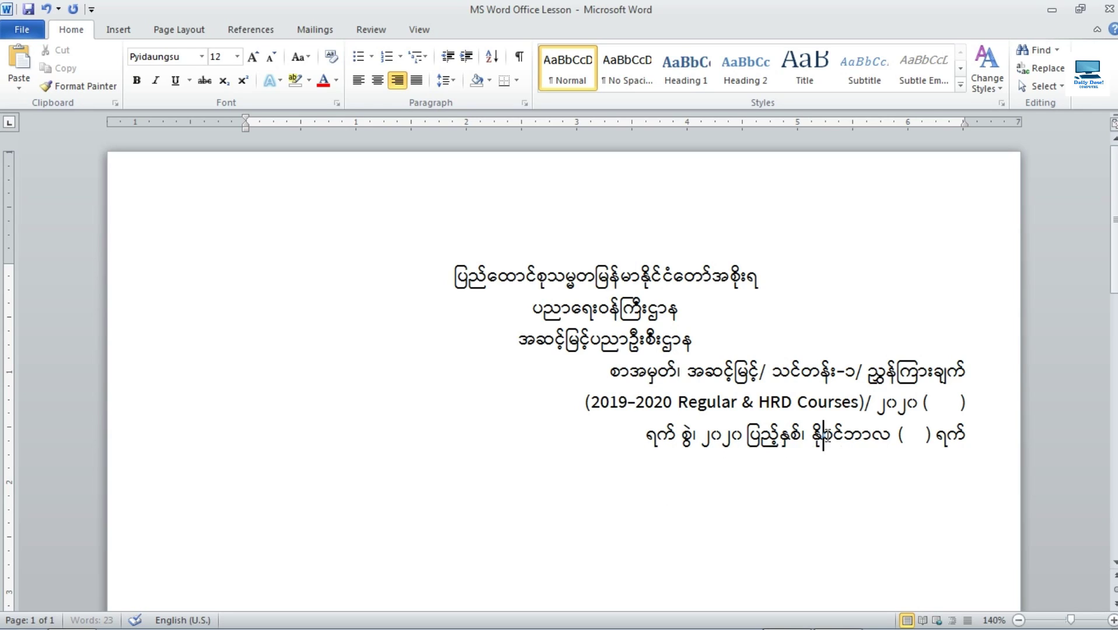
click(847, 437)
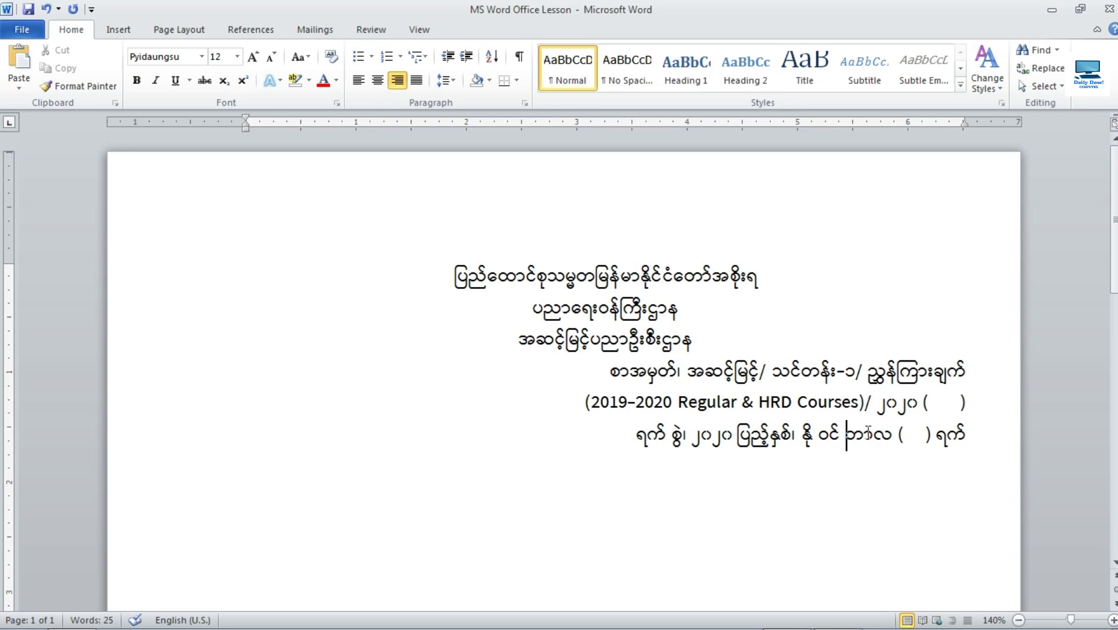
click(870, 435)
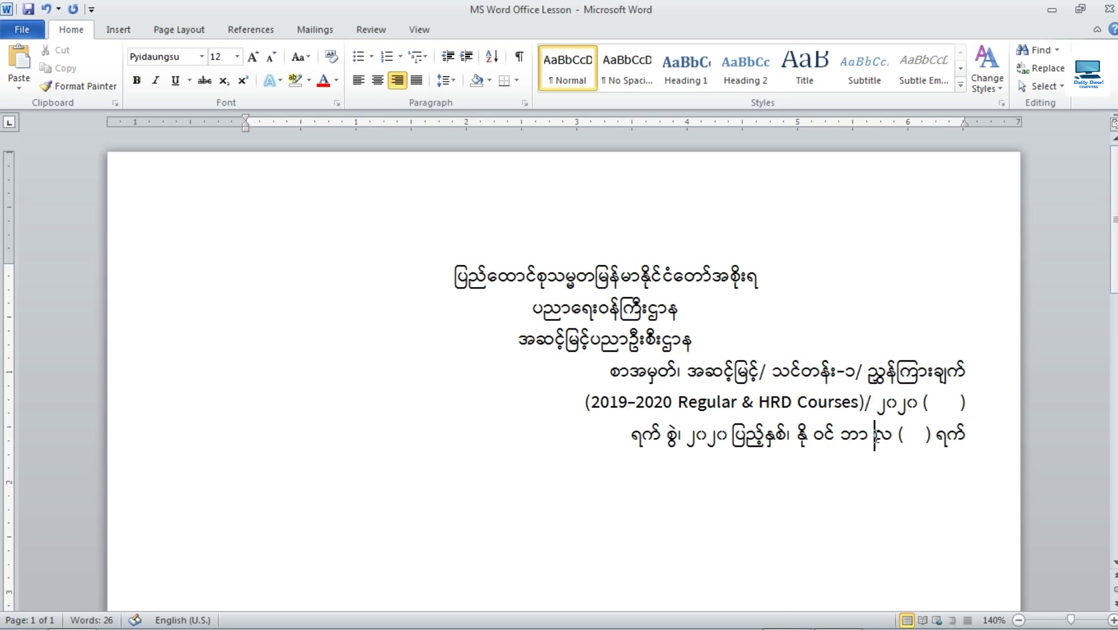
click(918, 442)
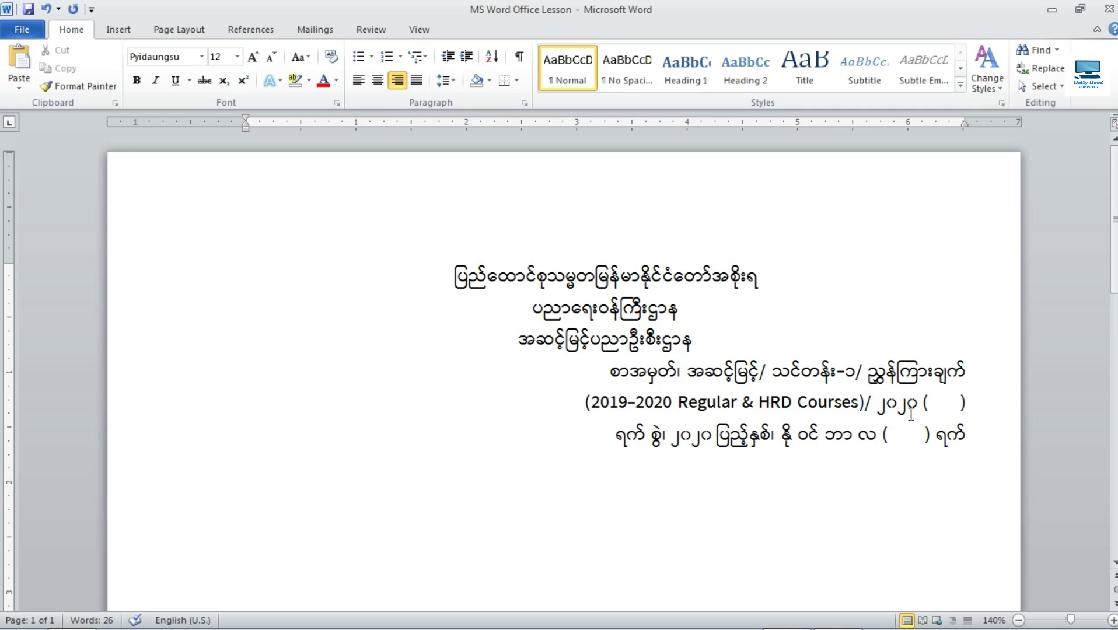
Narrow the blank gap inside the course line's parentheses and remove the space between ၂၀၂၀ and the opening parenthesis.
click(954, 408)
key(BackSpace)
key(BackSpace)
key(BackSpace)
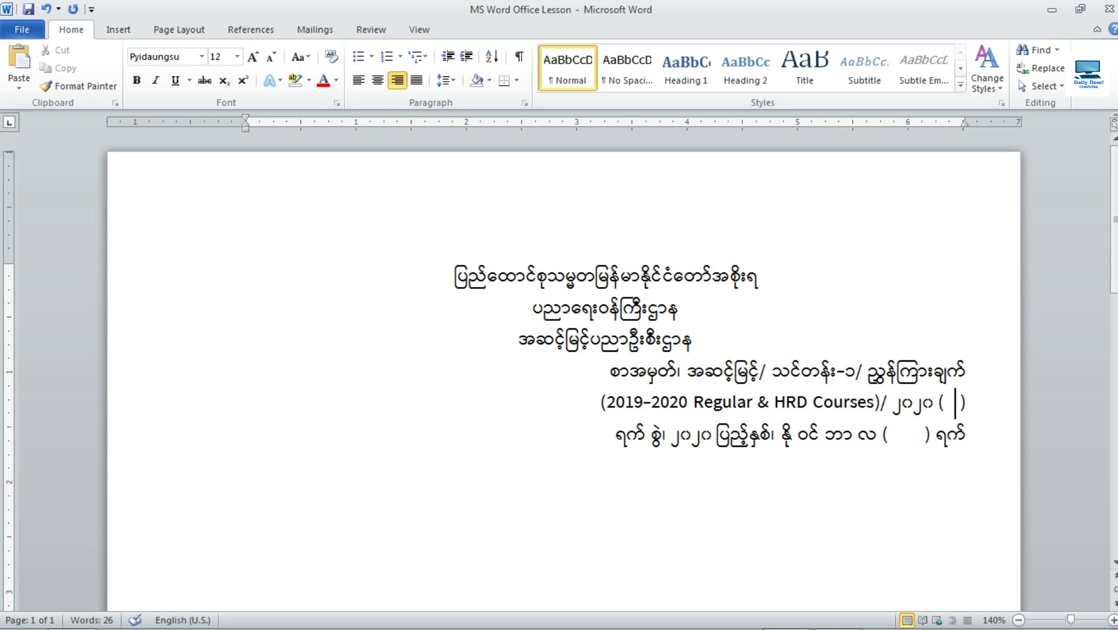
key(BackSpace)
key(BackSpace)
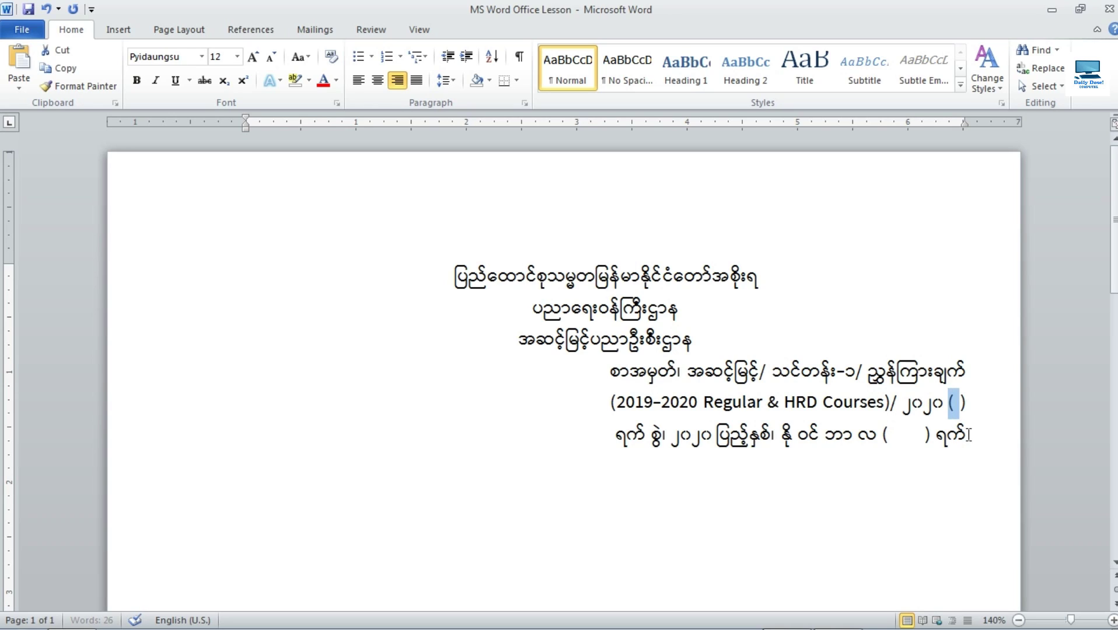
key(shift+Left)
key(BackSpace)
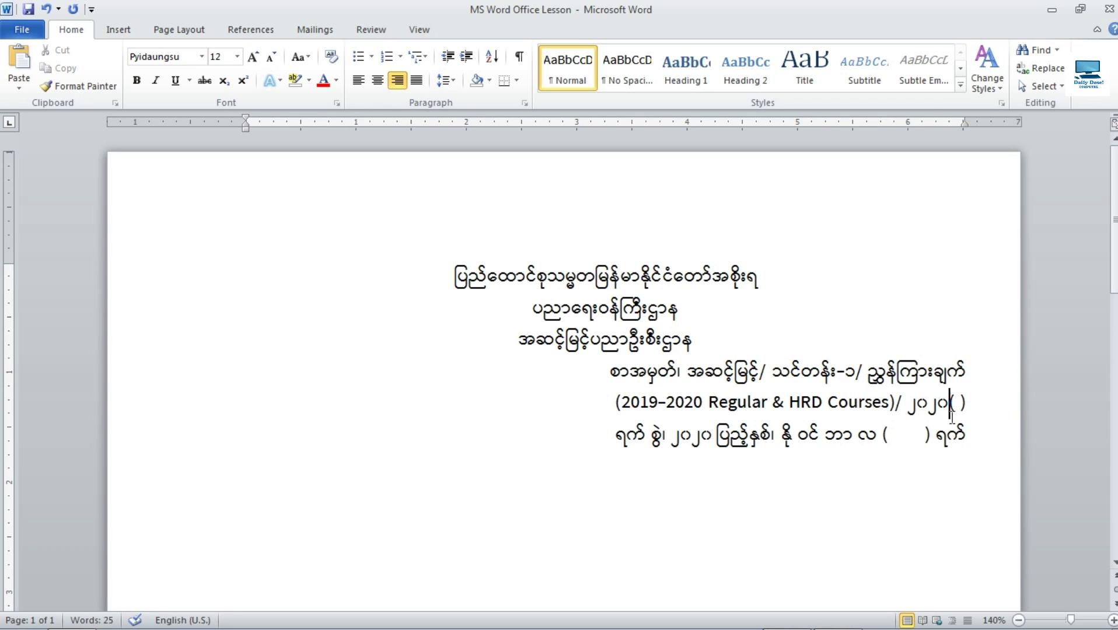
click(959, 405)
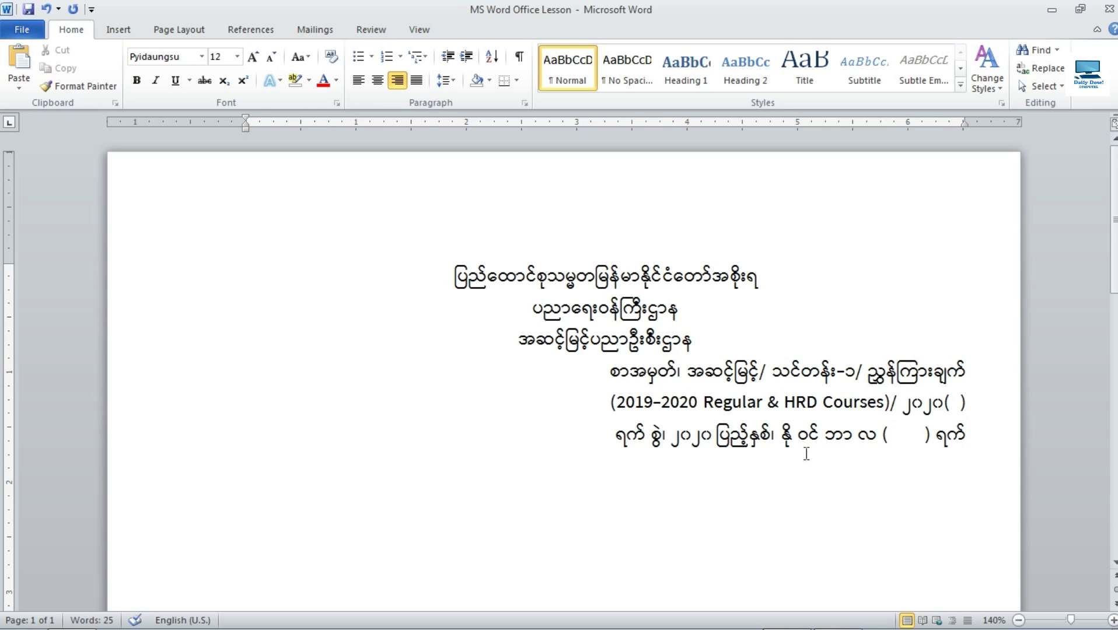
Check the reference letter and add a new justified paragraph below the date line.
scroll(722, 419, down, 2)
scroll(754, 379, up, 1)
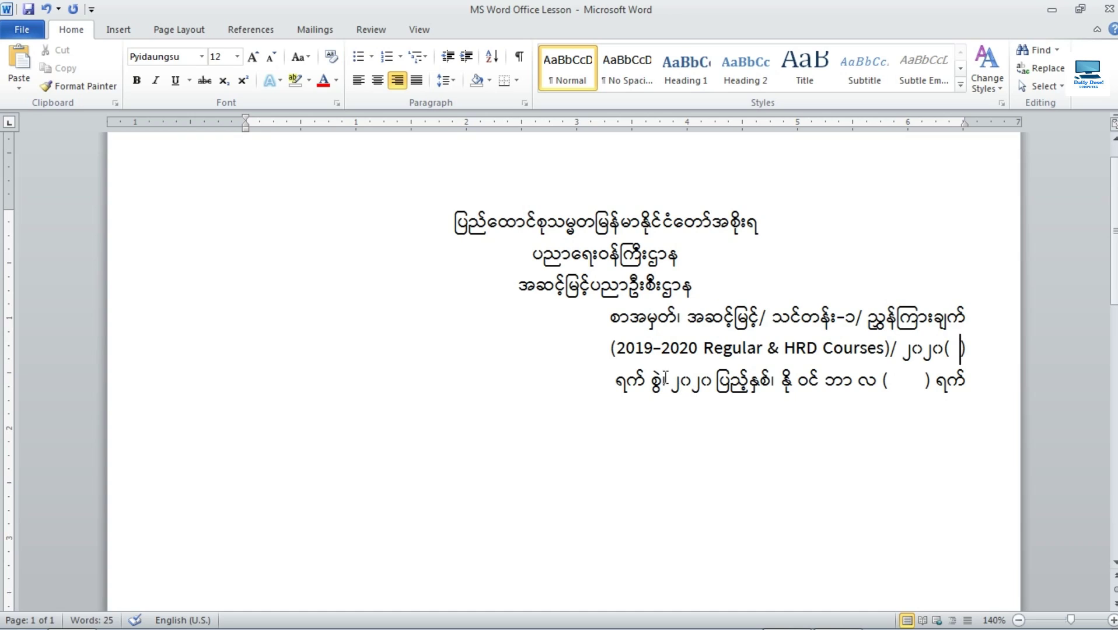
scroll(669, 387, down, 3)
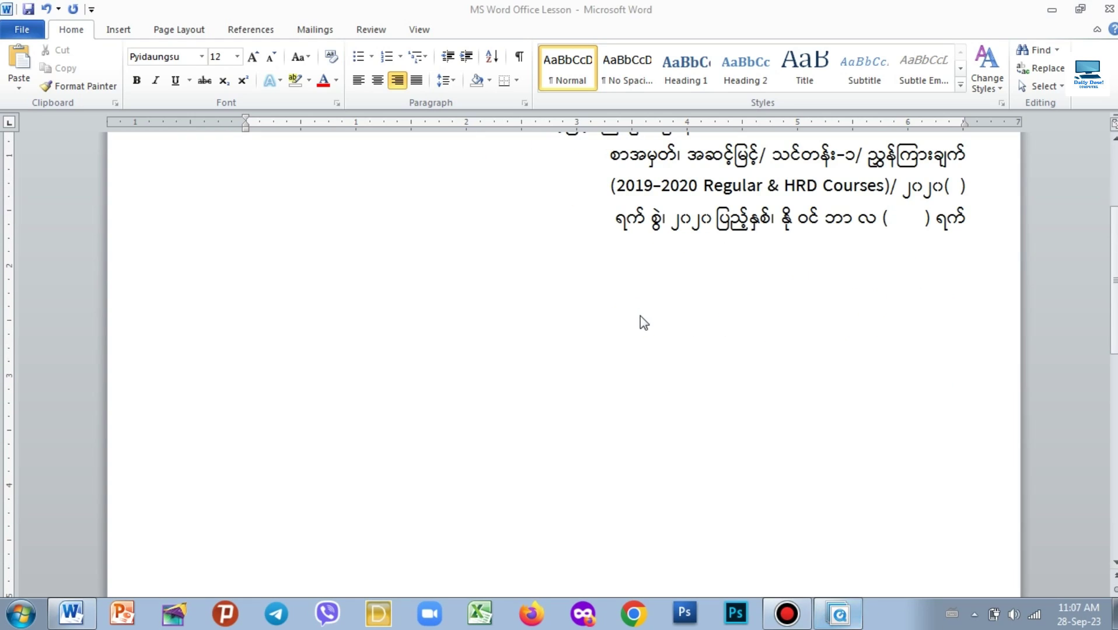
click(839, 613)
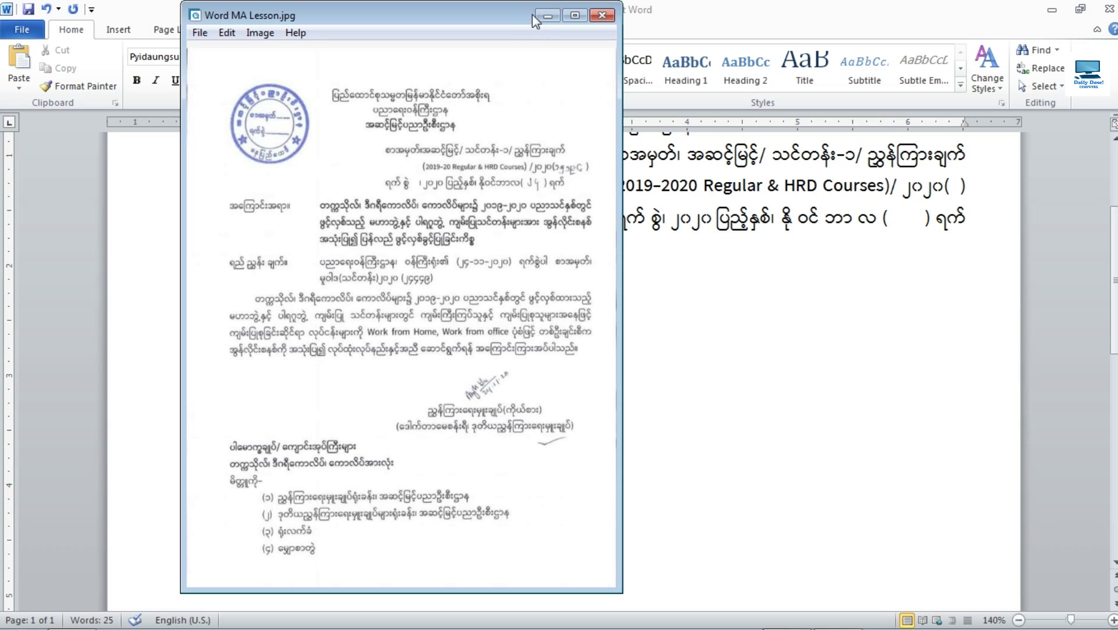
click(1028, 237)
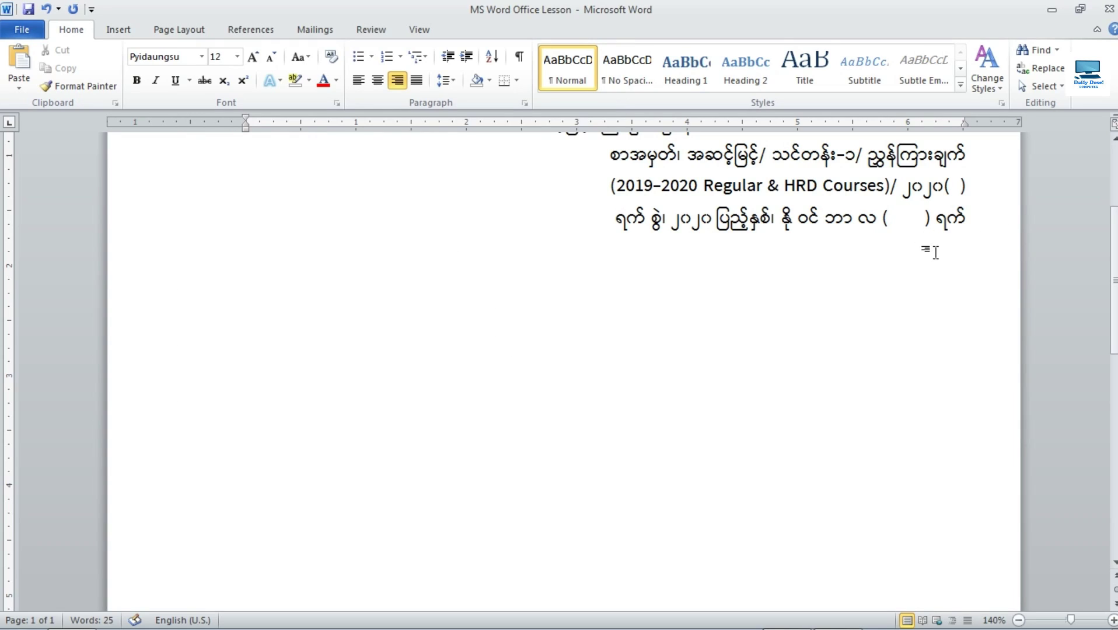
key(Return)
mouse_move(765, 623)
click(837, 617)
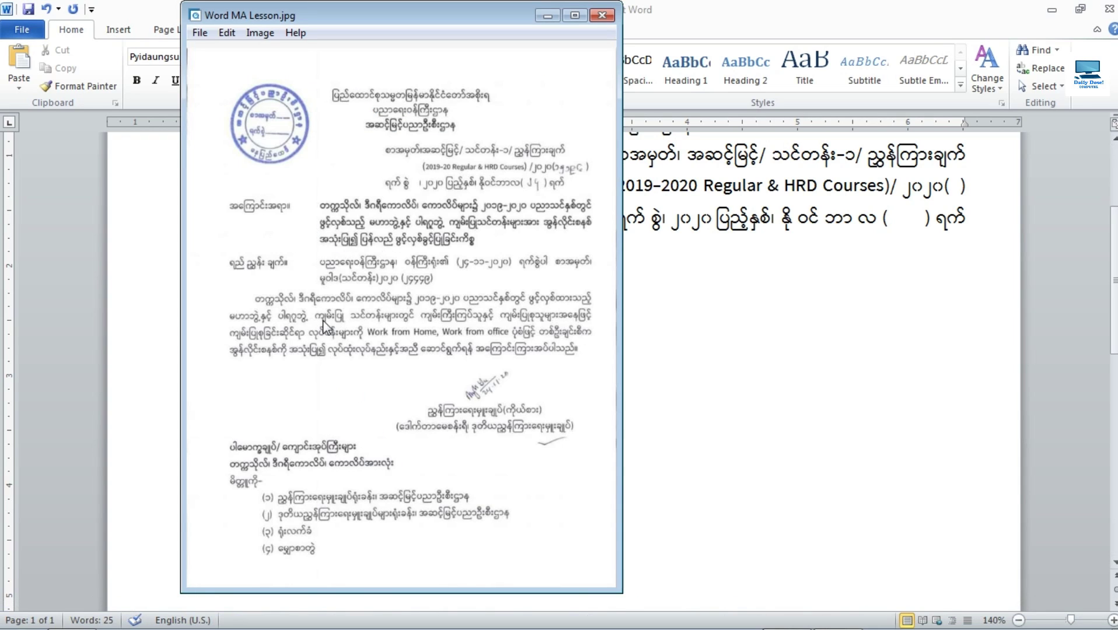
click(547, 16)
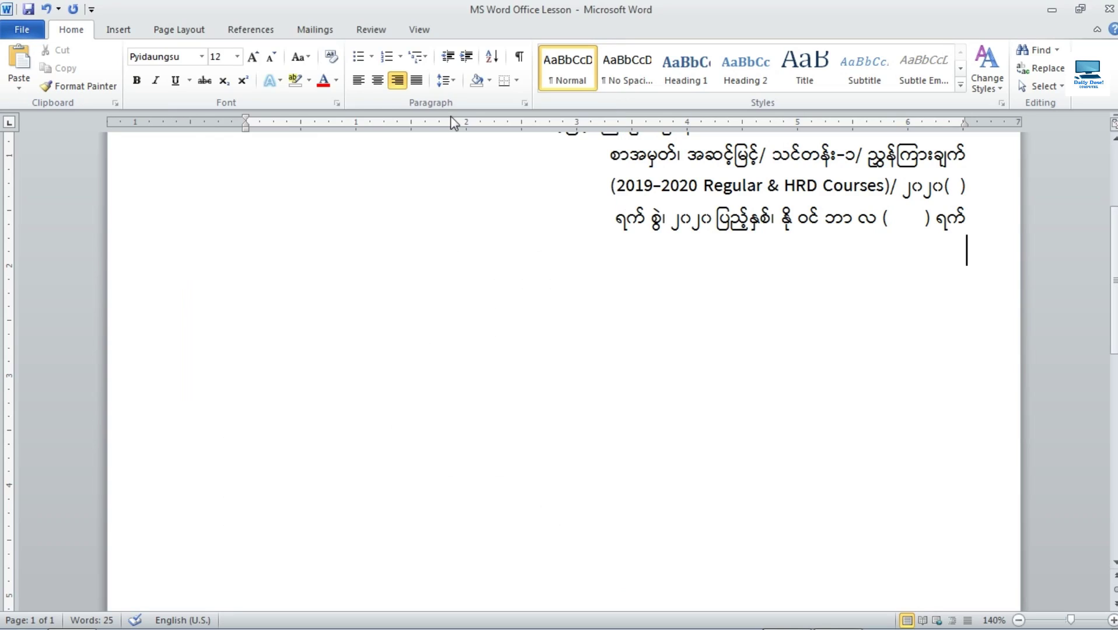
click(417, 82)
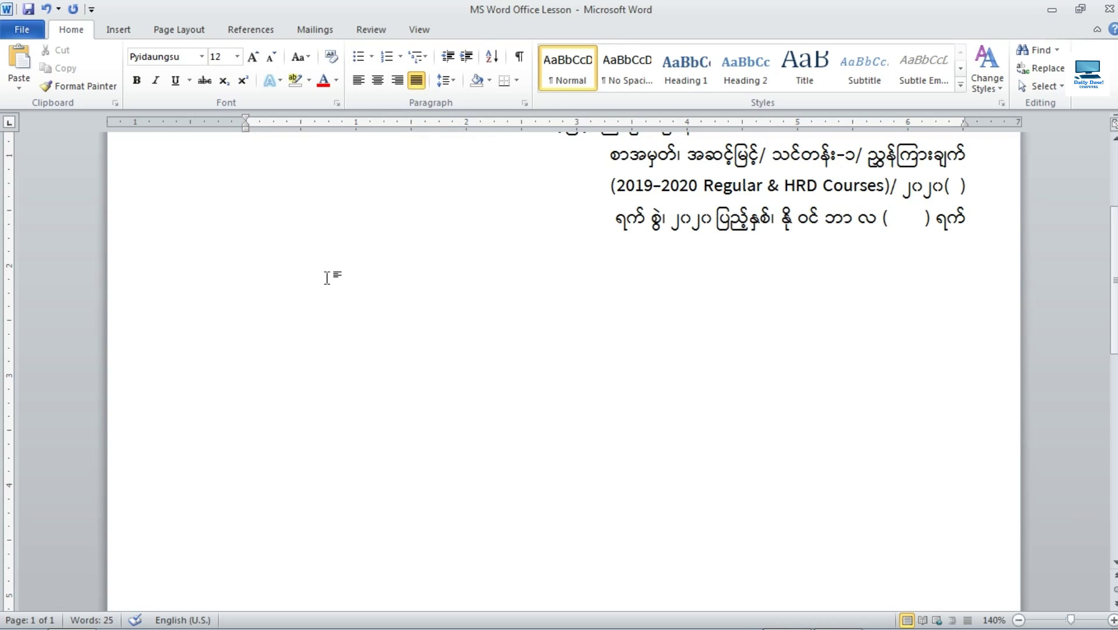
Enter the subject label အကြောင်းအရာ။ in the new paragraph, followed by a tab gap, and check it against the reference letter.
text(အကြောင)
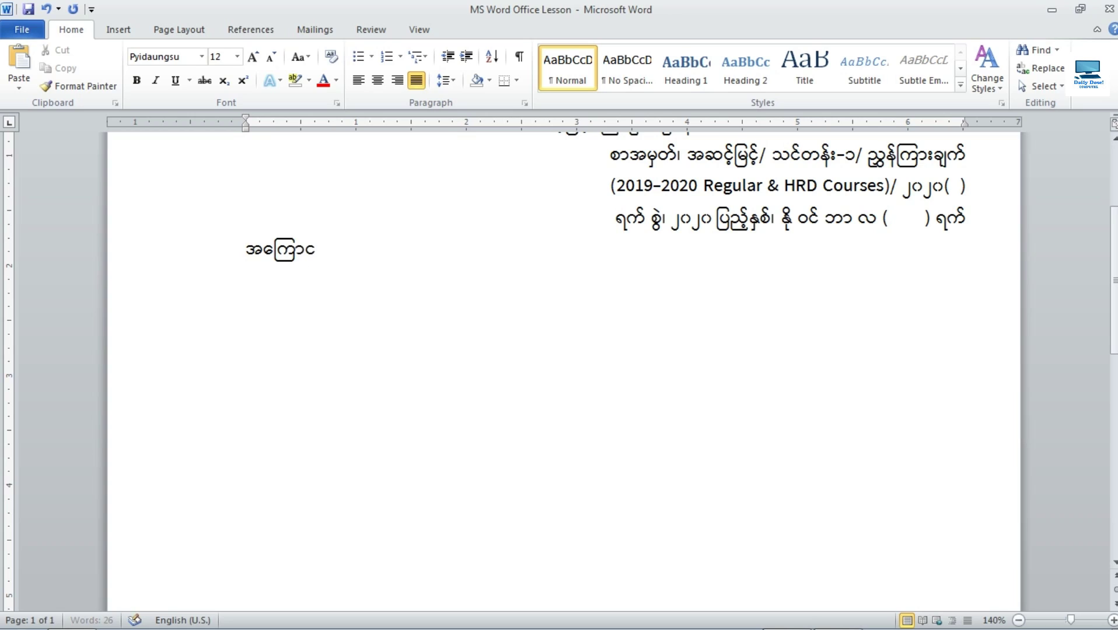
text(်းအရာ)
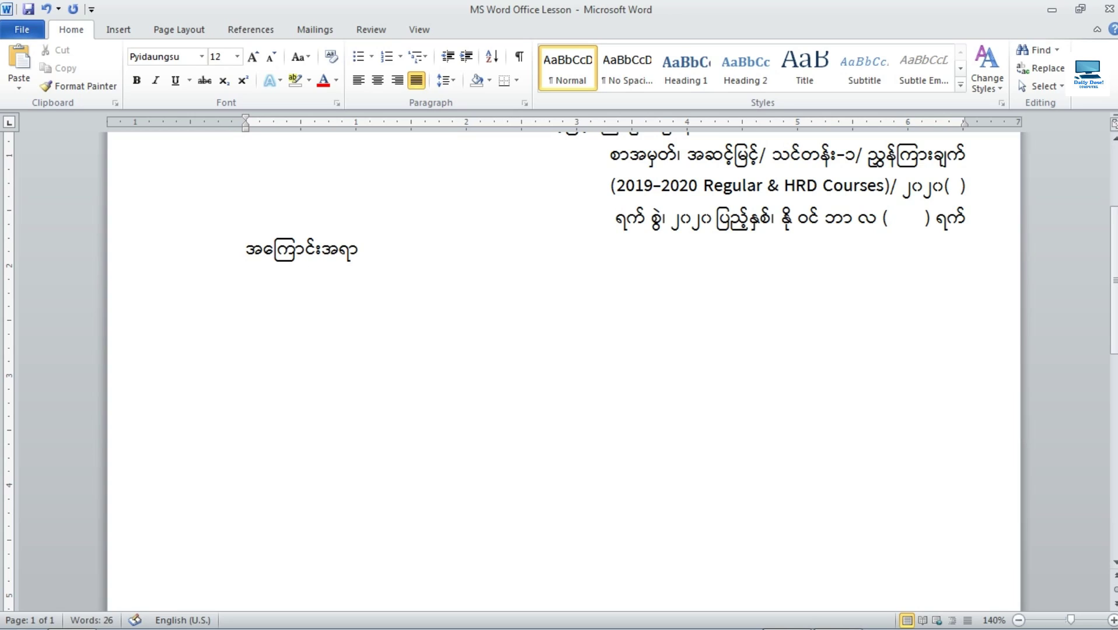
text(။)
click(838, 617)
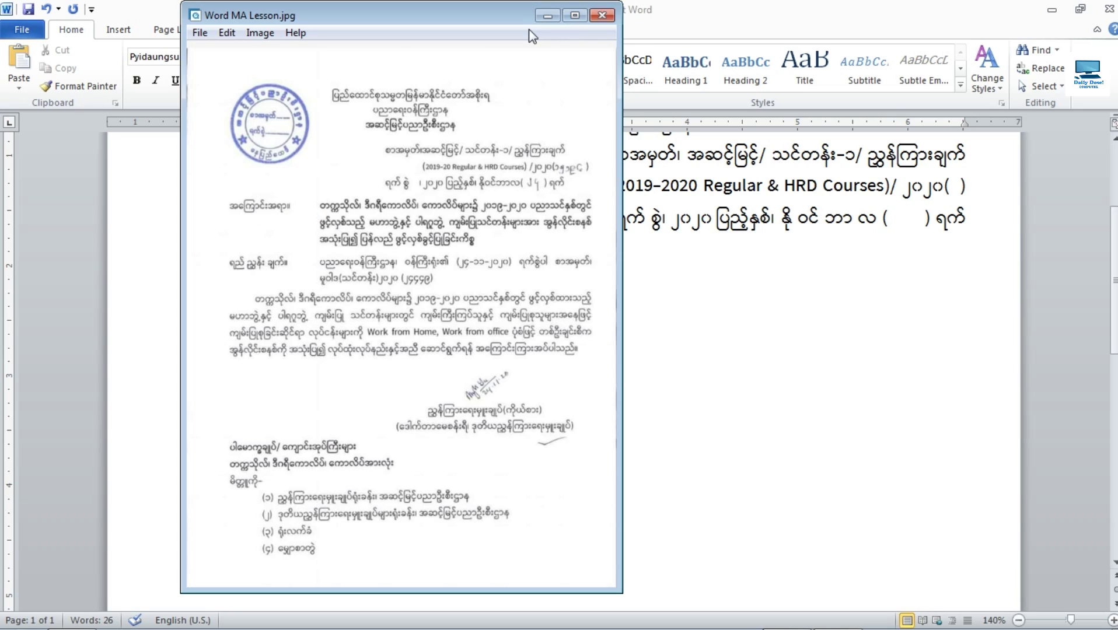
click(382, 262)
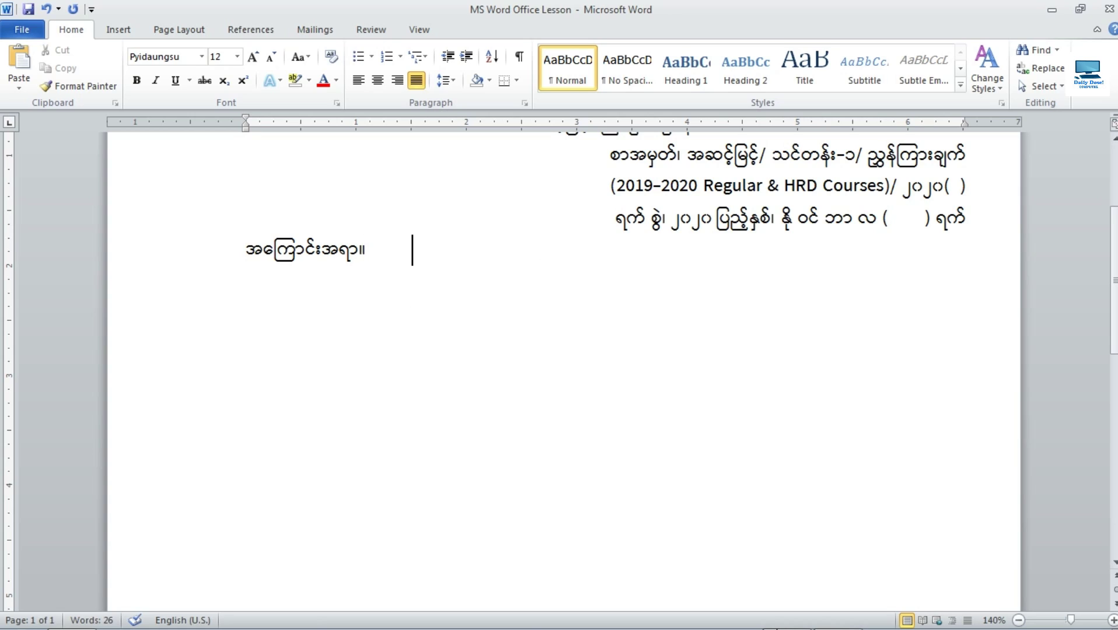
Following the reference letter, enter တက္ကသိုလ်၊ဒီဂရီကောလိပ်၊ ကောလိပ်များ၌ after the subject label's tab gap.
click(787, 618)
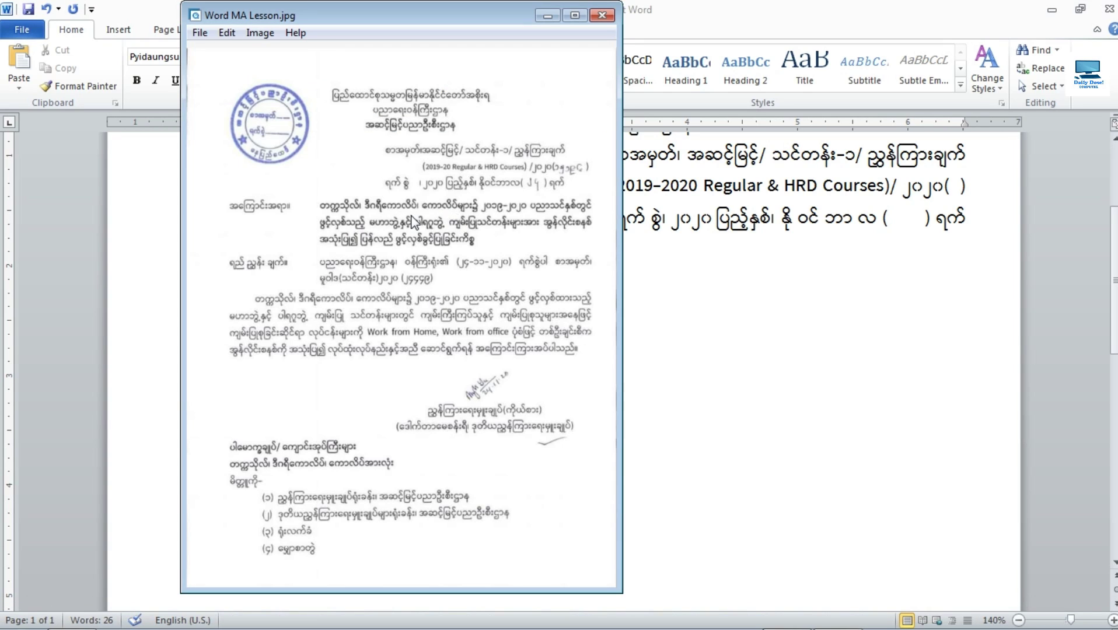
click(548, 16)
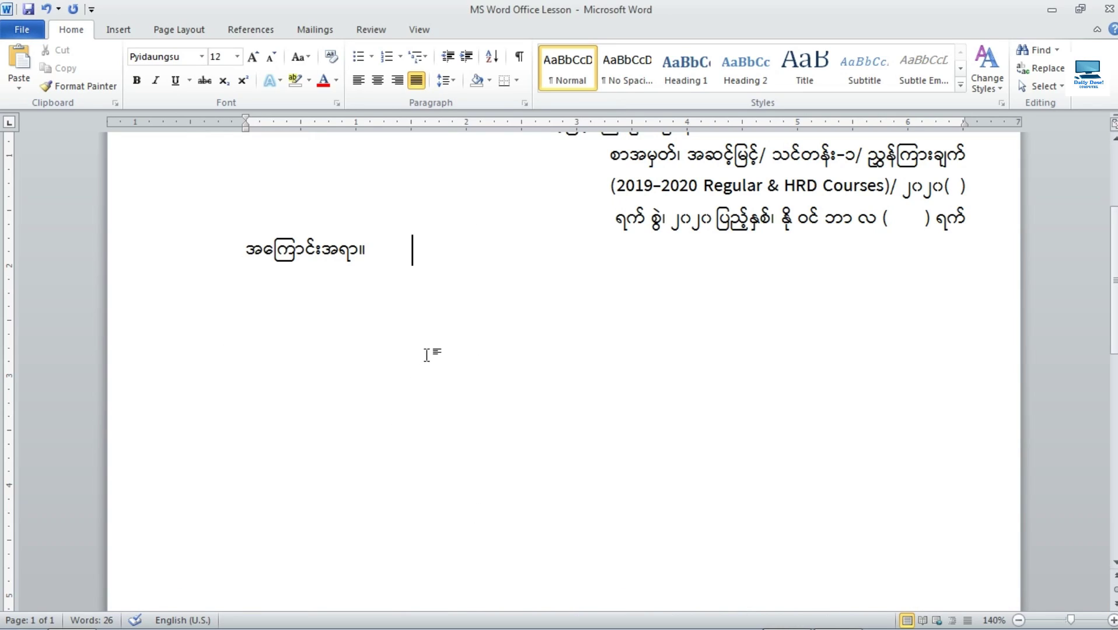
text(တက်က)
key(BackSpace)
key(BackSpace)
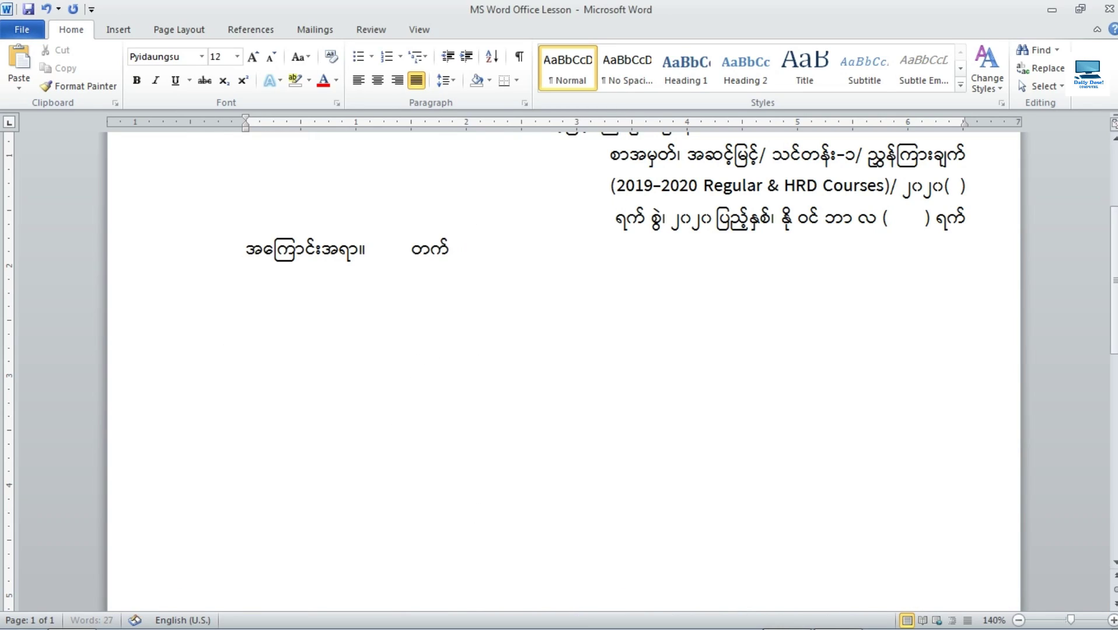
text(္ကသိုလ်၊ဒ)
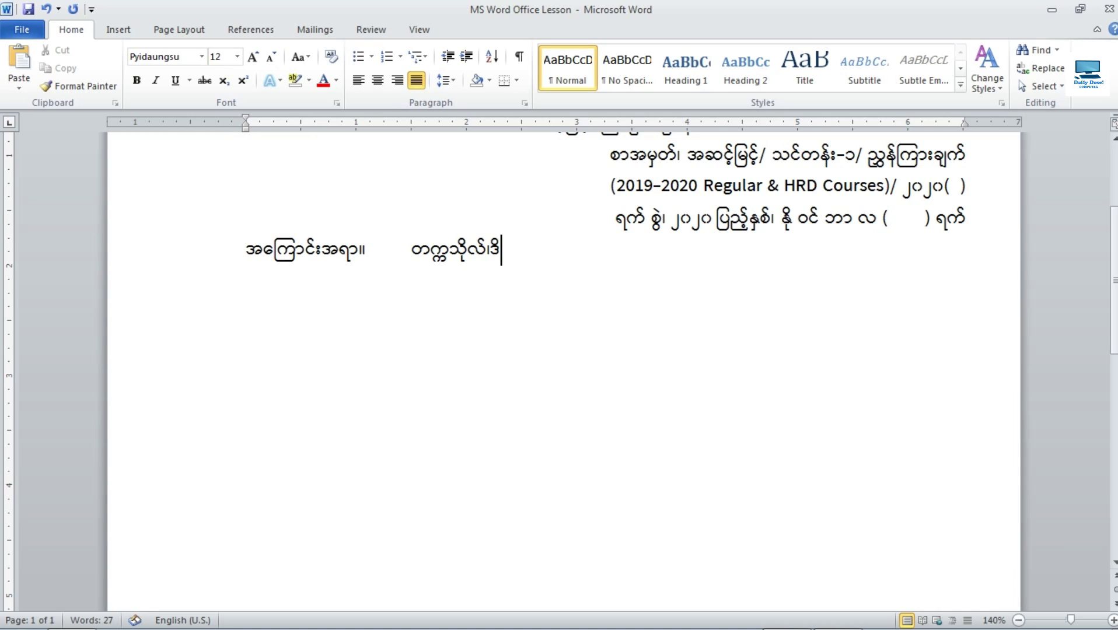
text(ီဂရိ)
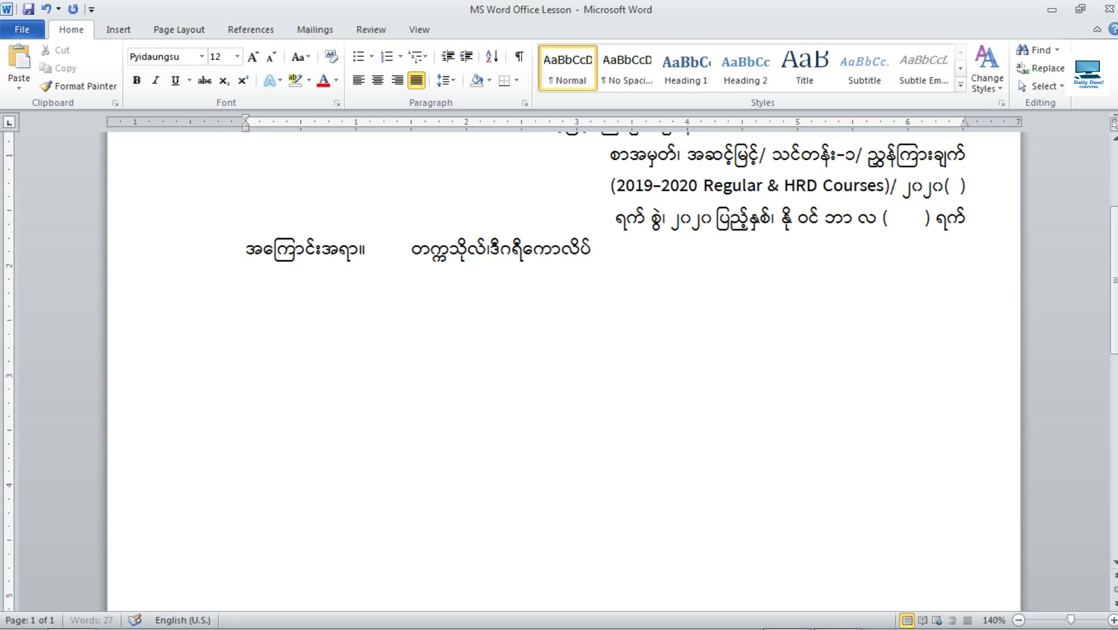
text(ကောလိပ်၊ ကောလိပ်များ)
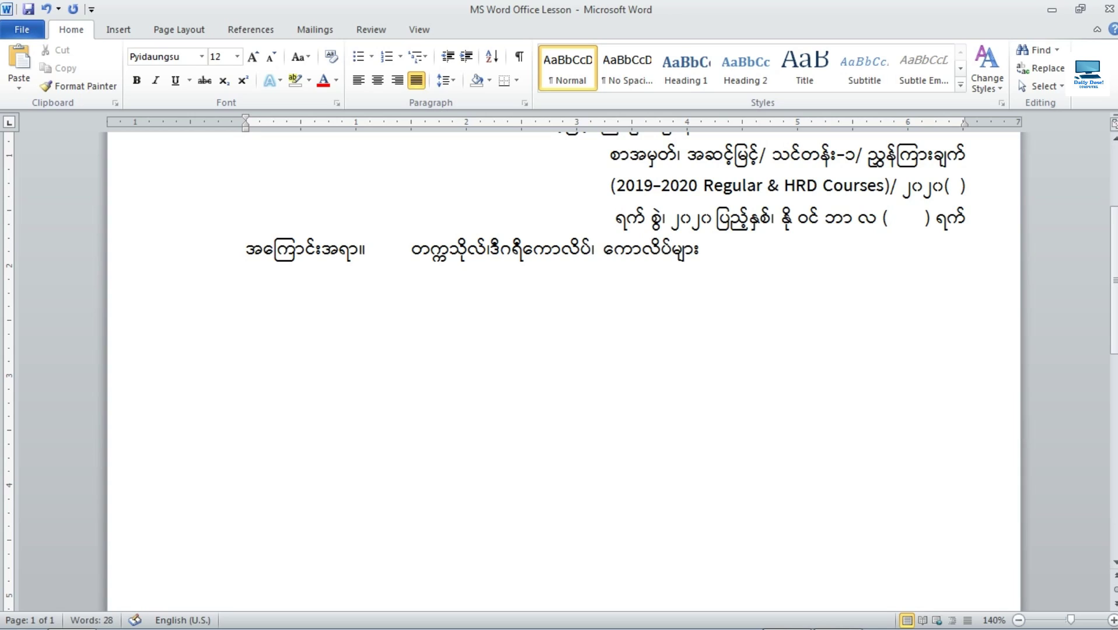
text(၌)
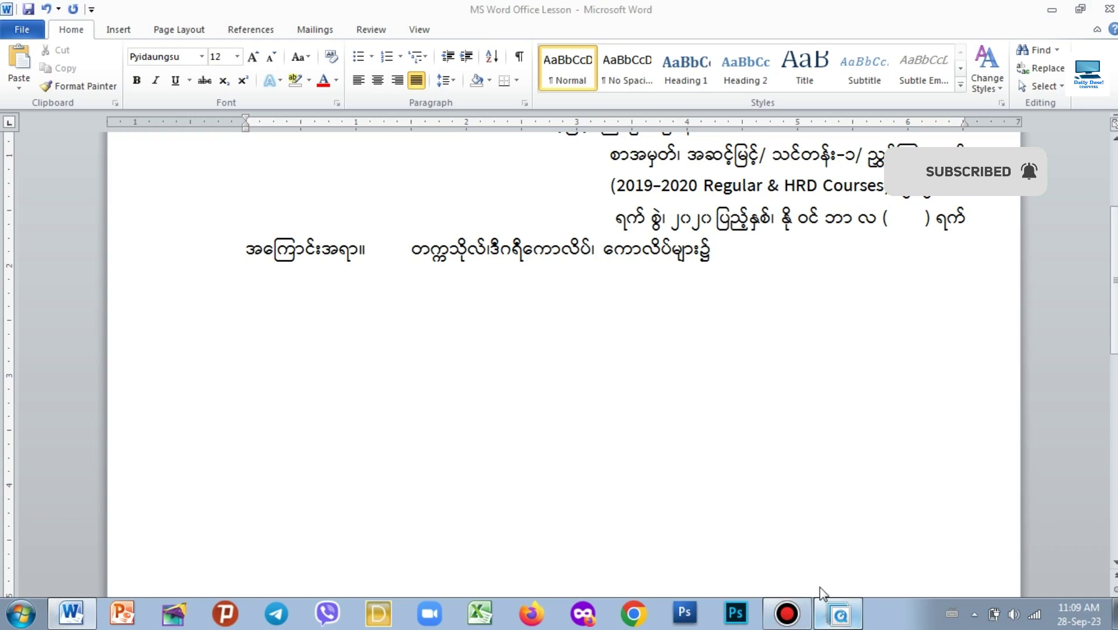
Check the reference letter and continue the subject text with ၂၀၁၉-၂၀၂၀ ပညာသင်နှစ်တွင်.
click(831, 613)
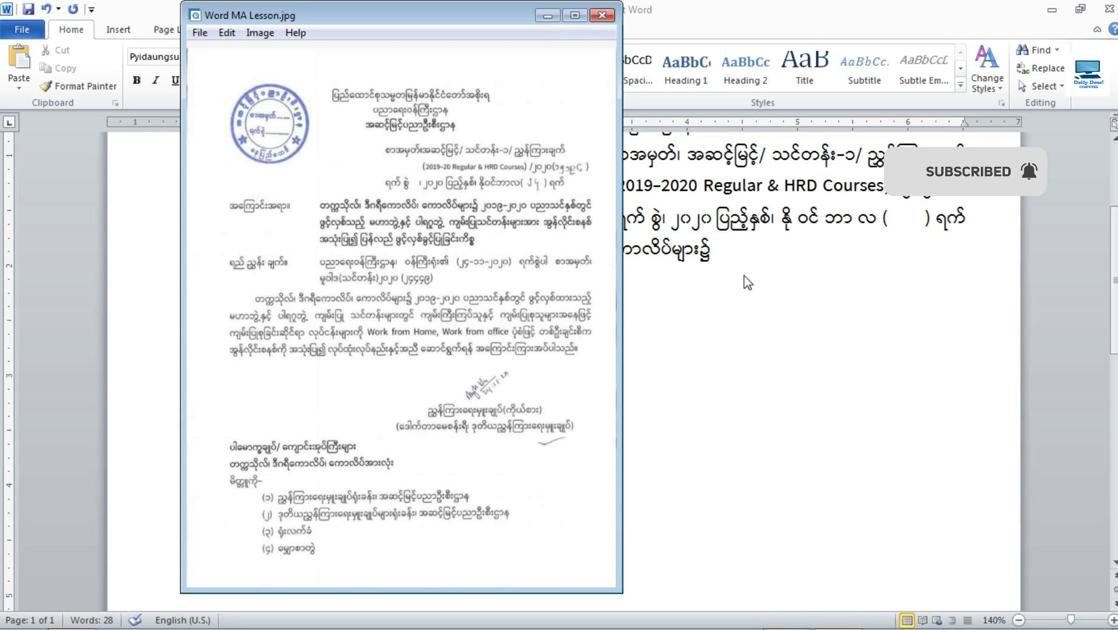
click(785, 245)
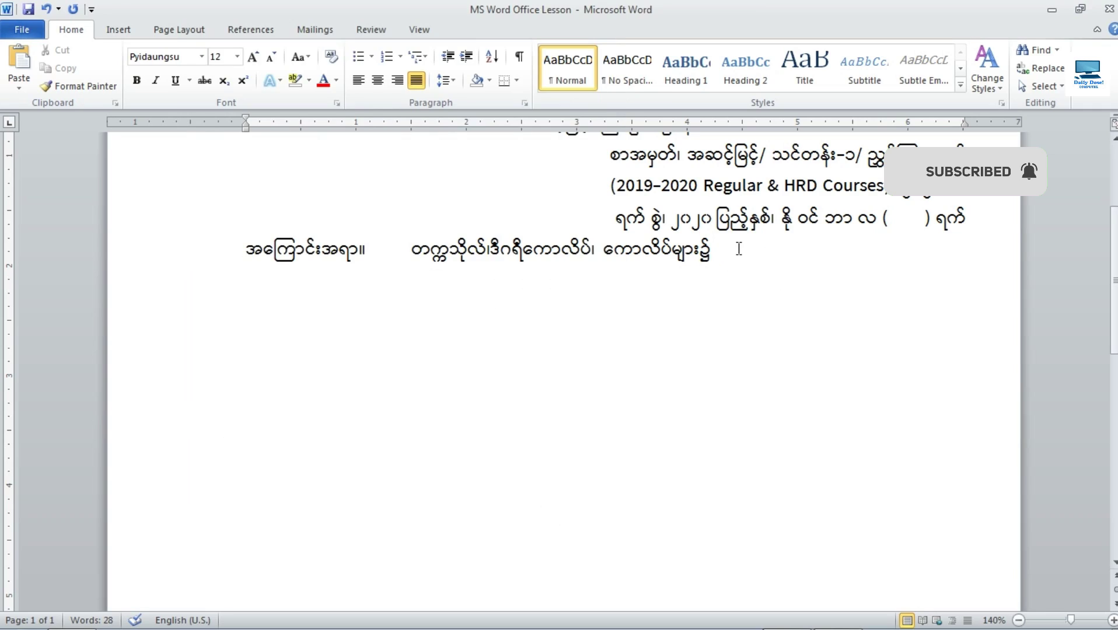
text(၁၉)
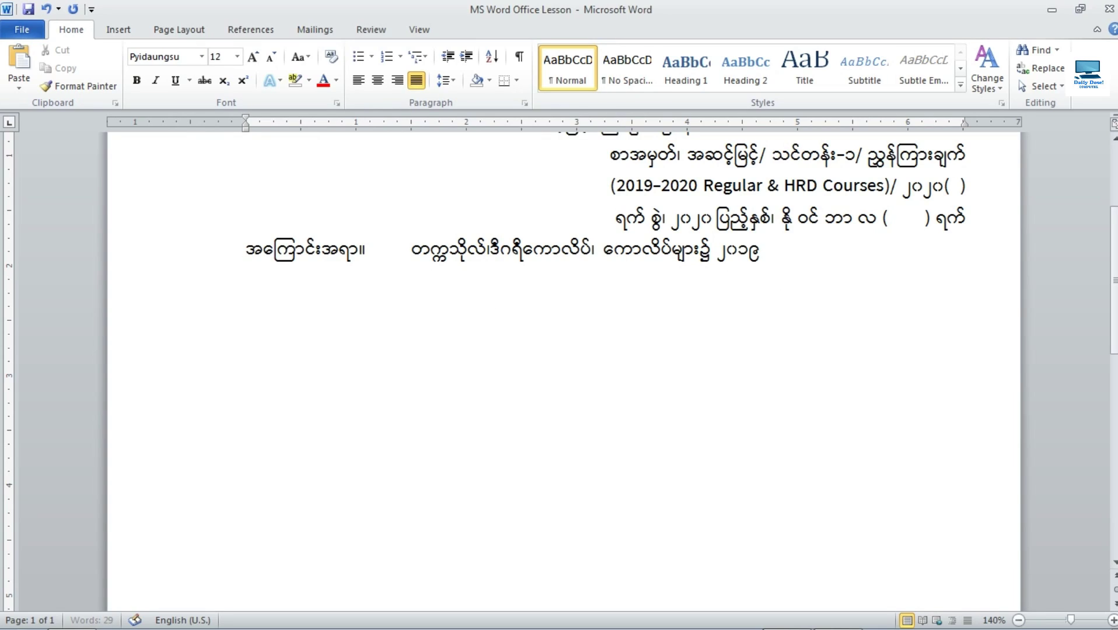
text(-၂၀၂၀ ပညာသင်)
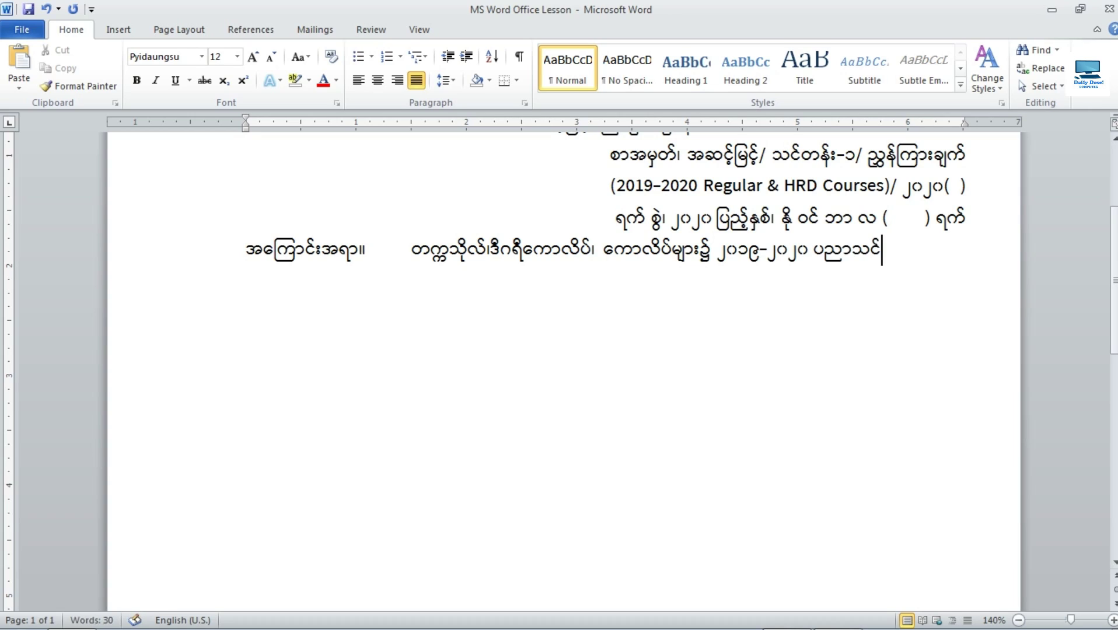
text(နှစ်တွင်)
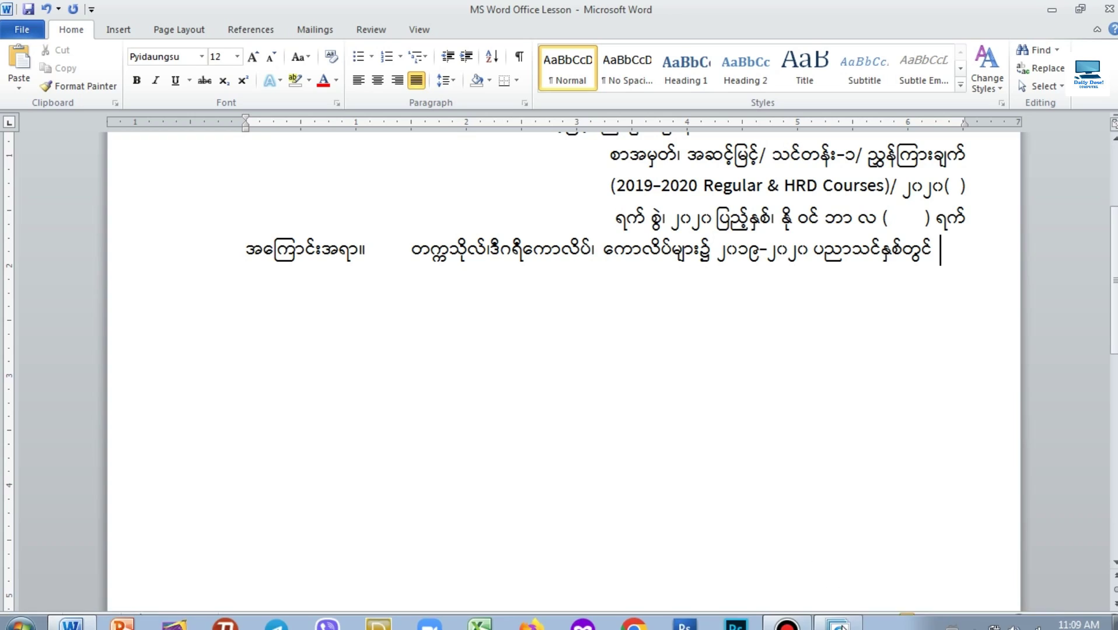
Review the subject wording in the reference letter and add ဖွင့်လှစ်သည့် after ပညာသင်နှစ်တွင်.
click(838, 624)
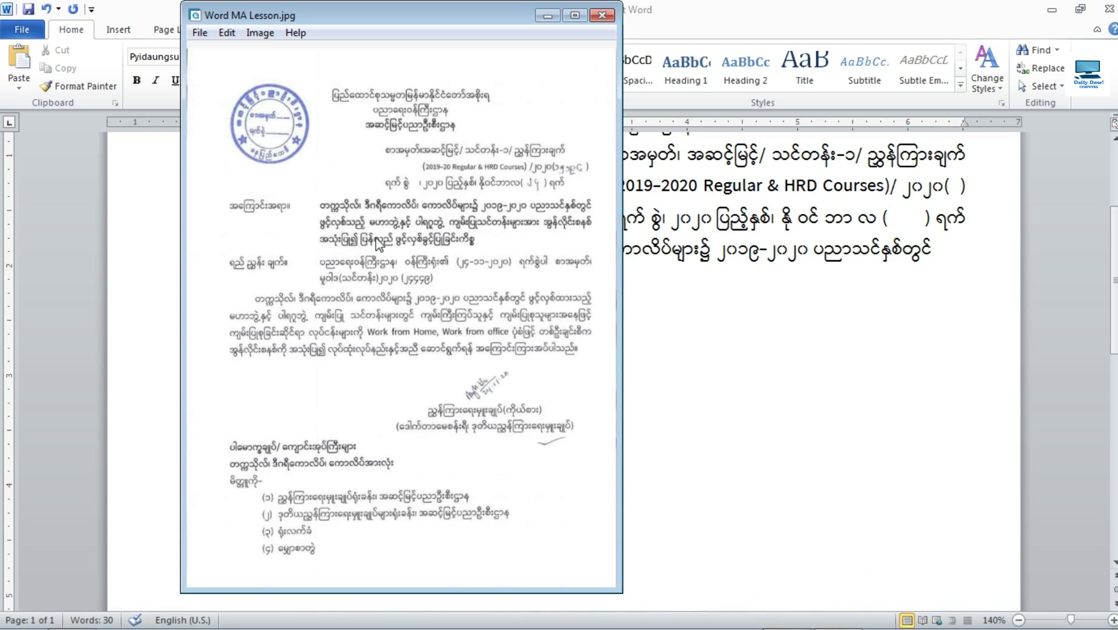
click(548, 15)
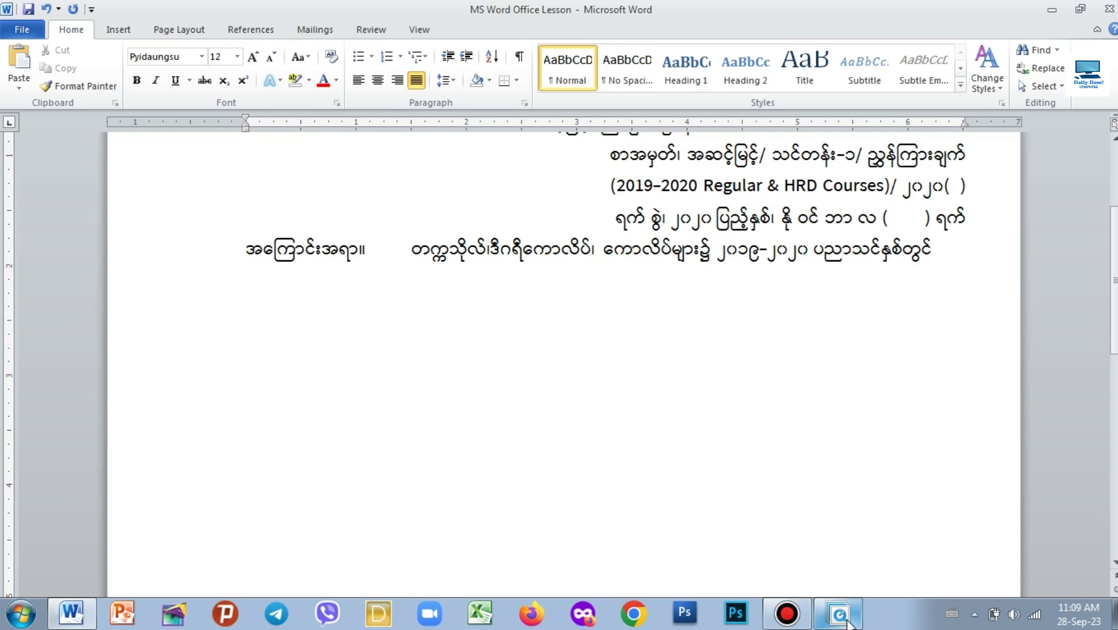
click(839, 618)
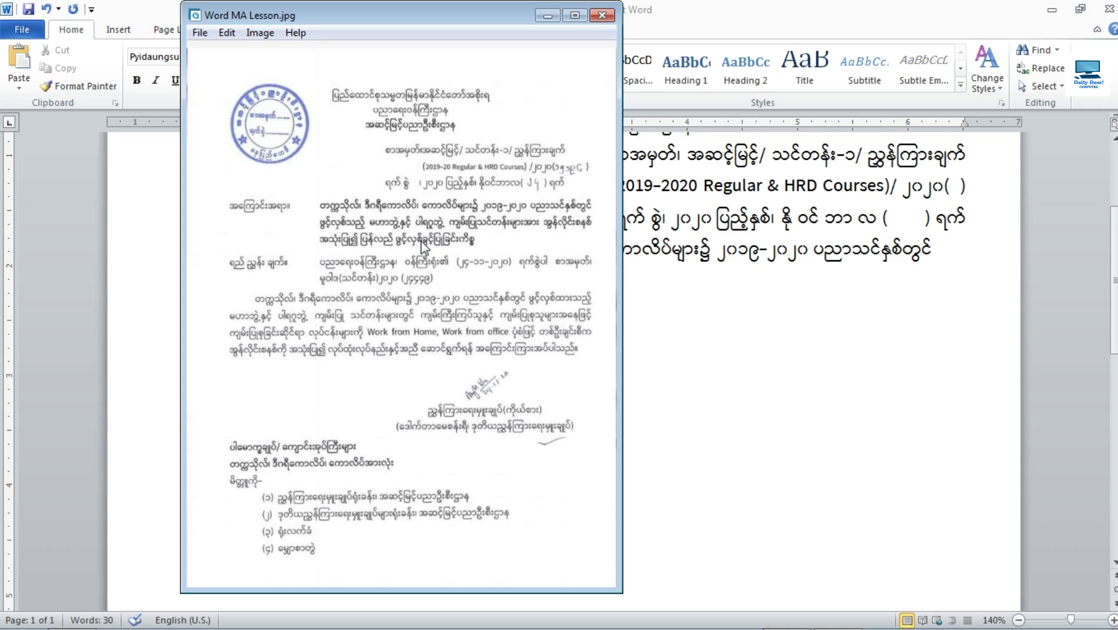
click(548, 15)
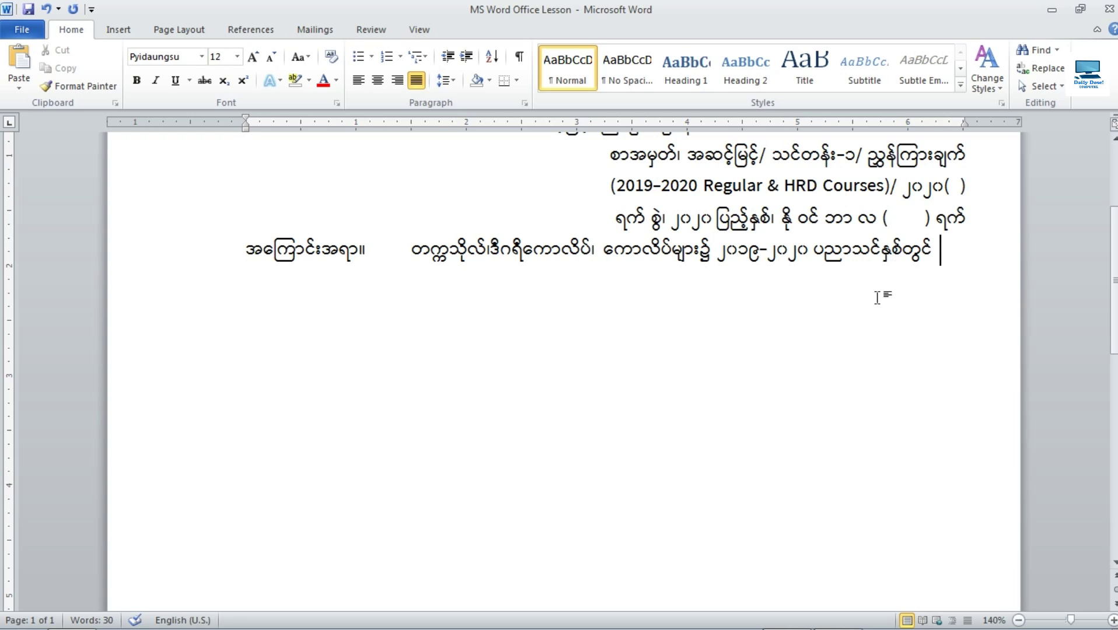
click(839, 617)
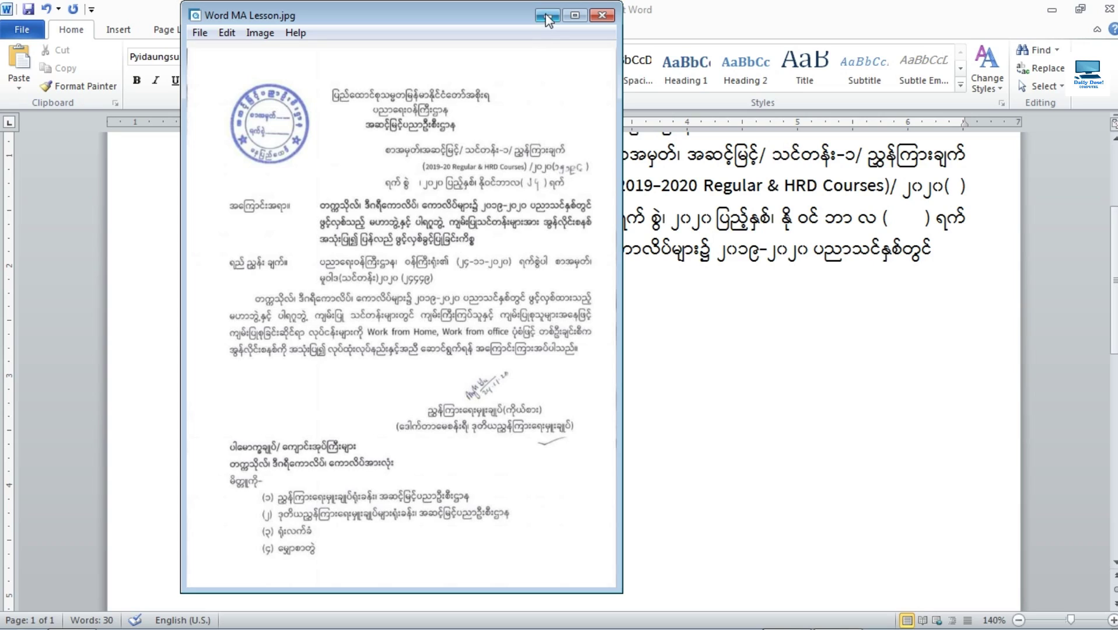
click(941, 252)
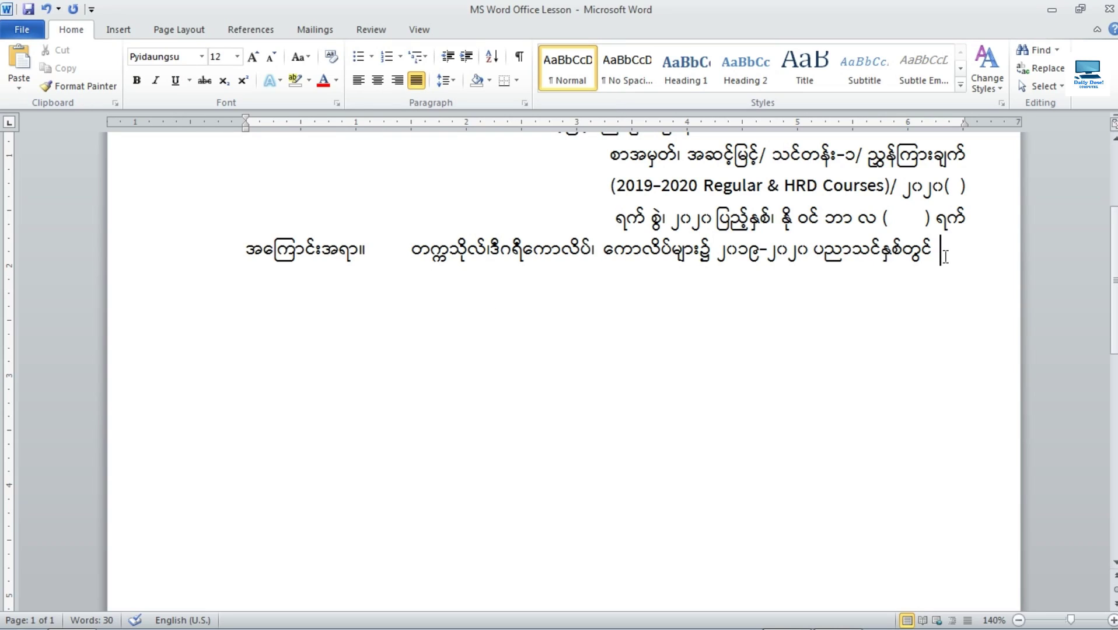
text(ဖွင့လျ)
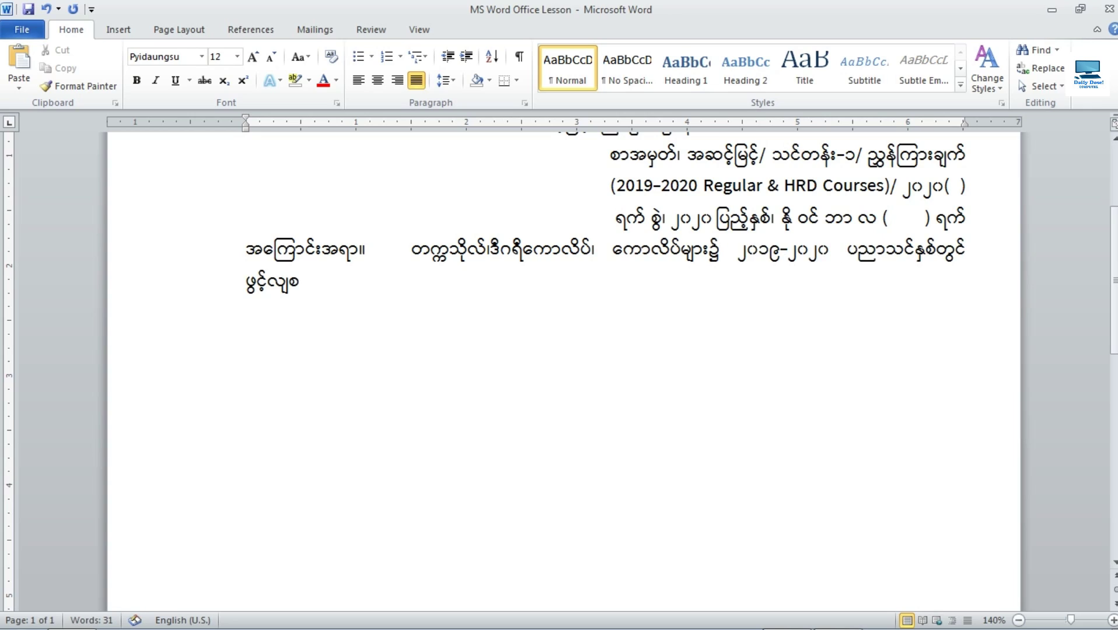
key(BackSpace)
text(ှစ်သည့်)
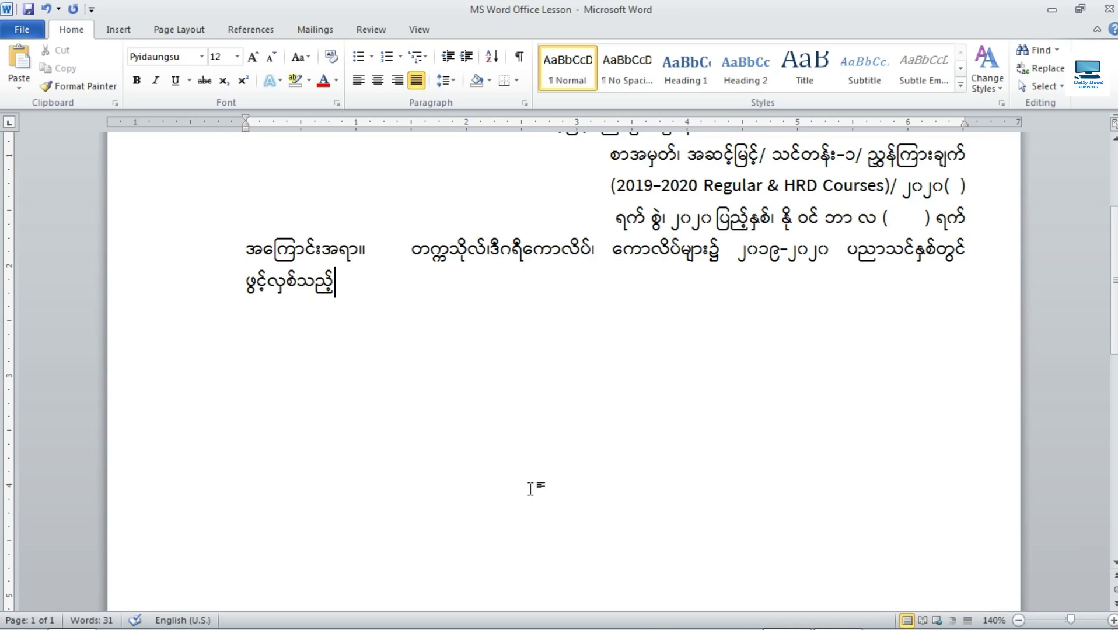
Check the reference letter and extend the subject text with မဟာဘွဲ့နှင့် ပါရဂူဘွဲ့.
mouse_move(706, 627)
click(825, 616)
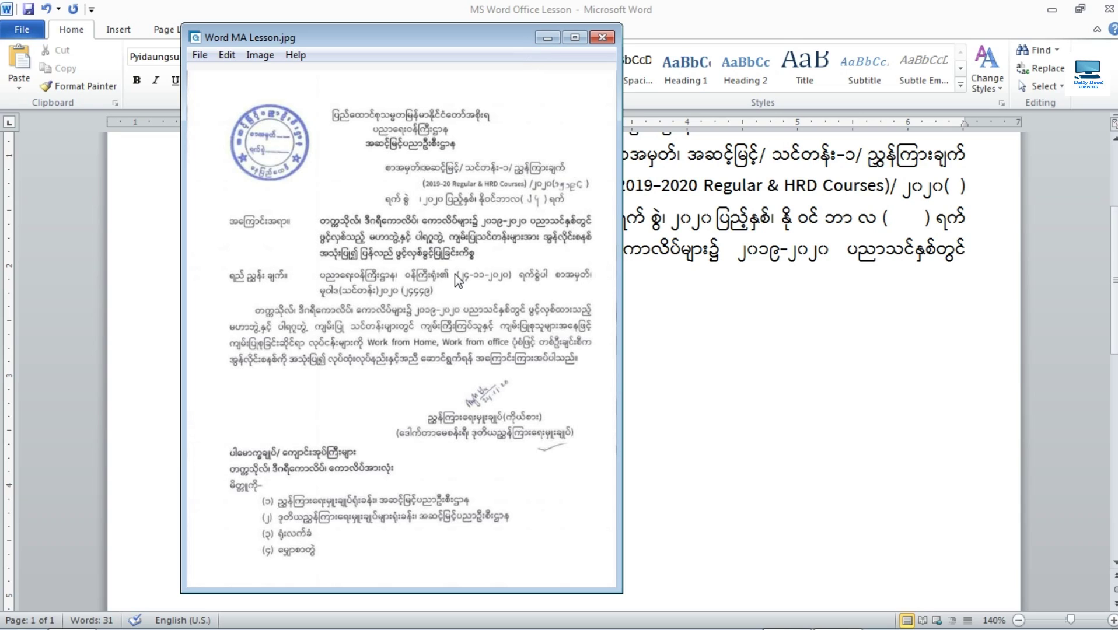
click(547, 38)
text(မ)
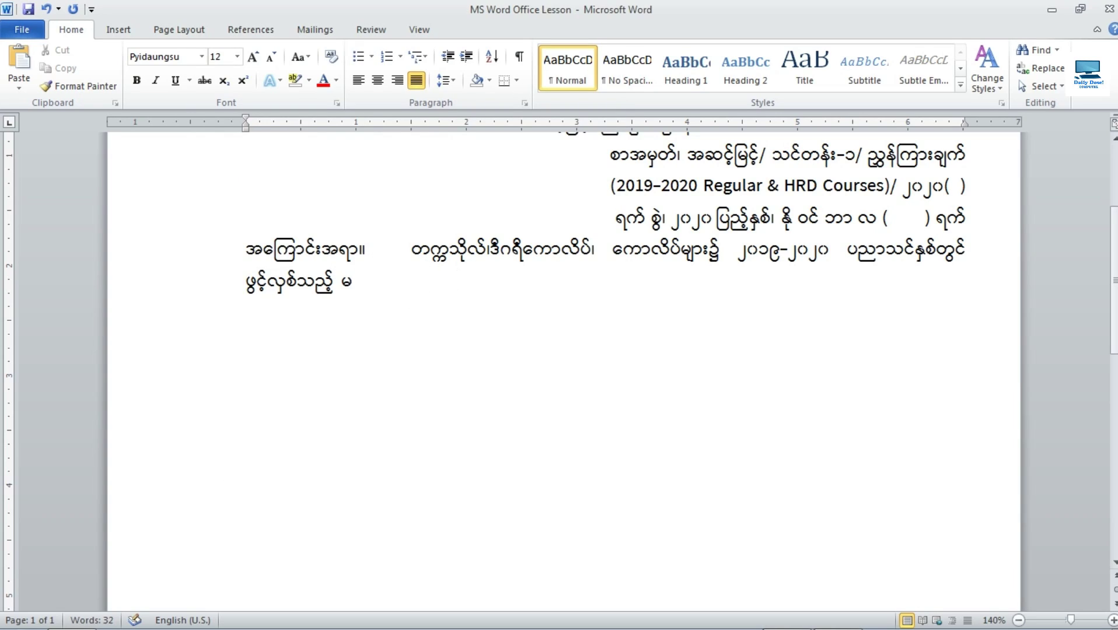
text(ဟာဘွဲ့နှင့် ပါ)
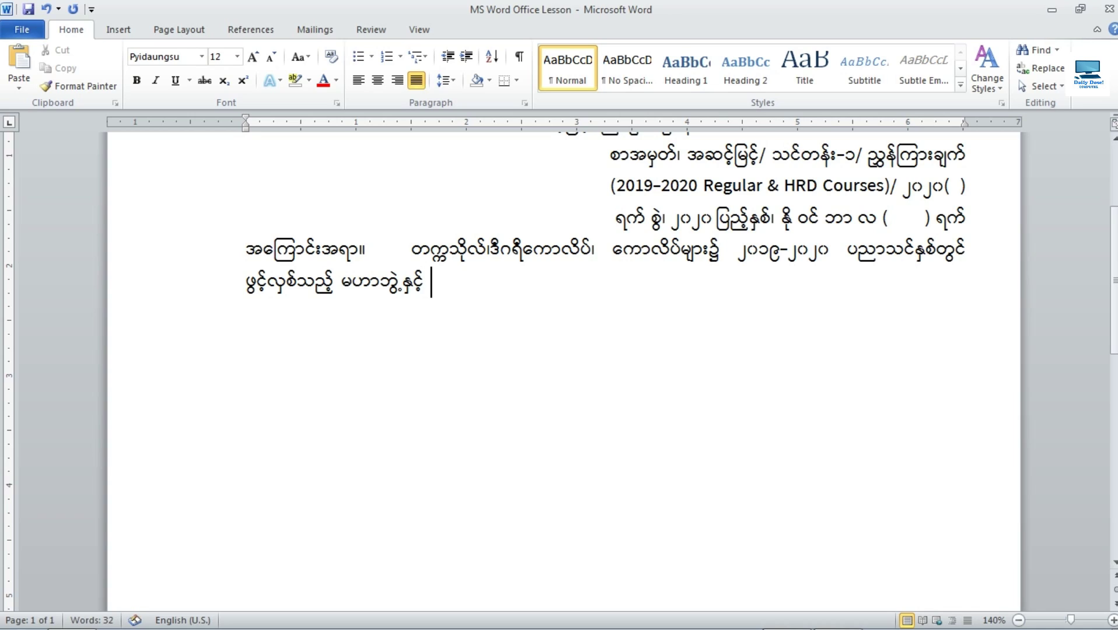
key(BackSpace)
key(BackSpace)
key(BackSpace)
text(ါ ရ)
key(BackSpace)
key(BackSpace)
text(ရဂူဘွဲ့)
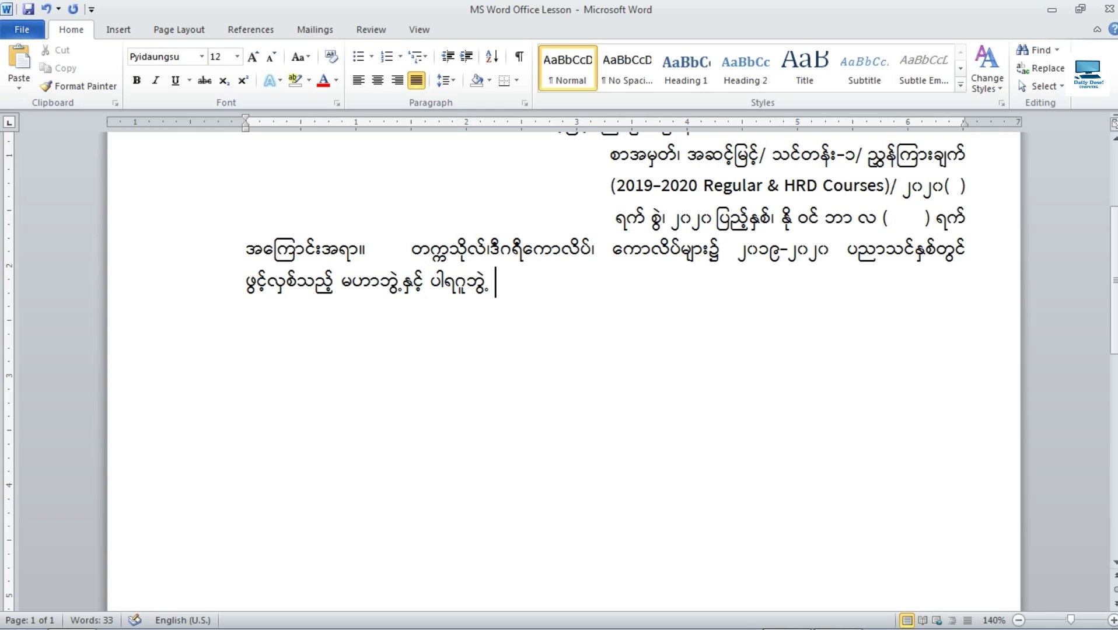
Consult the reference letter and add ကျမ်းပြုသင်တန်းများအား အွန်လိုင်းစနစ် to the subject text.
click(837, 616)
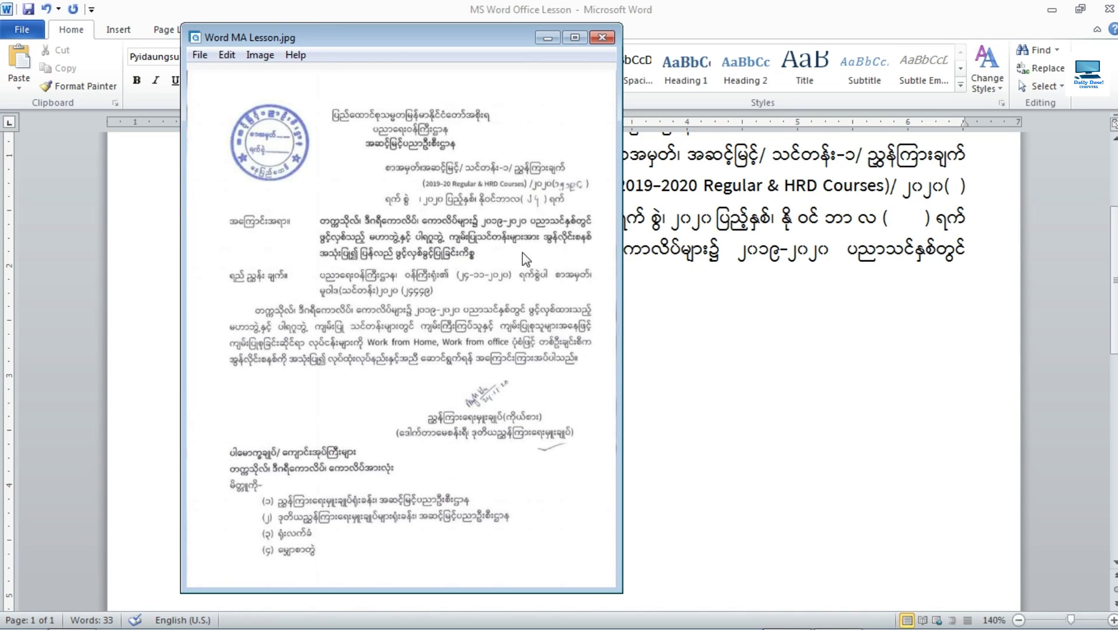
click(546, 39)
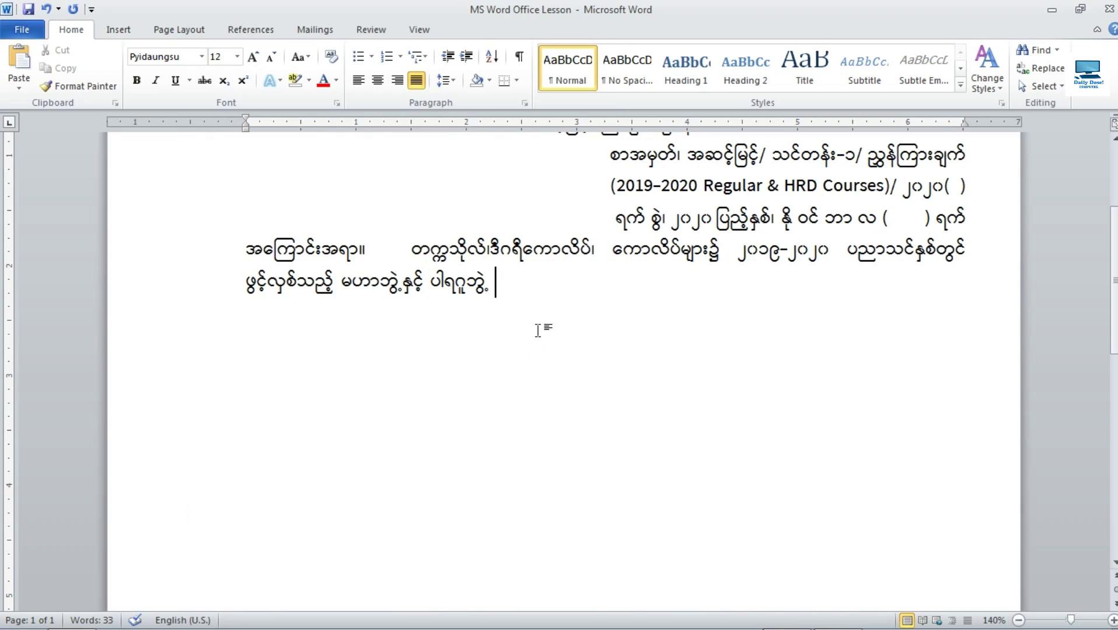
text(ကျ)
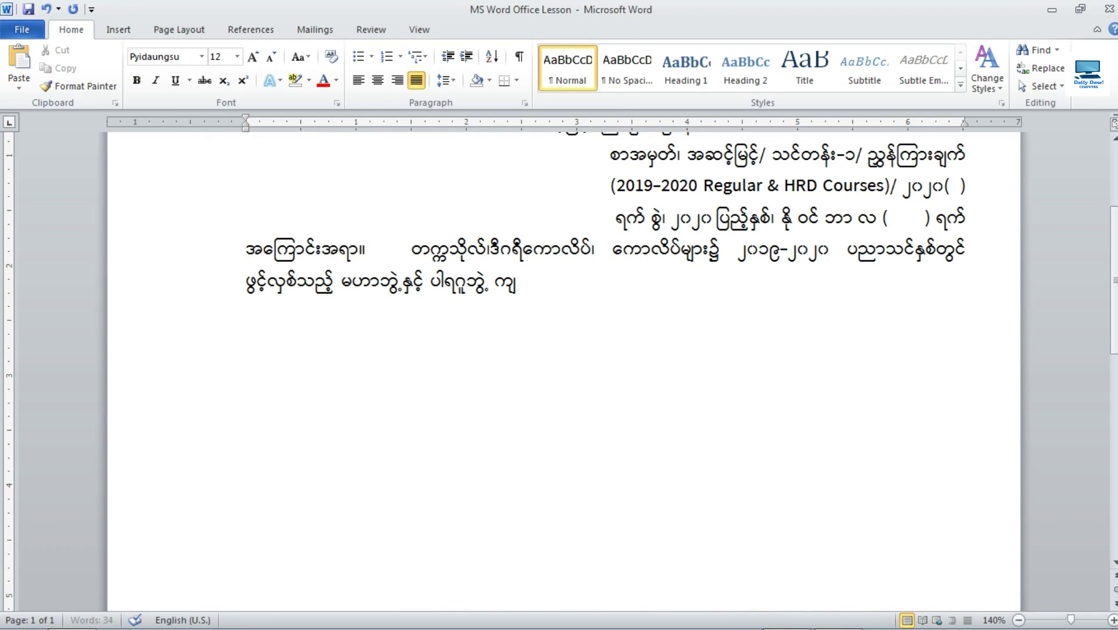
text(မ်းပြုသင်တန)
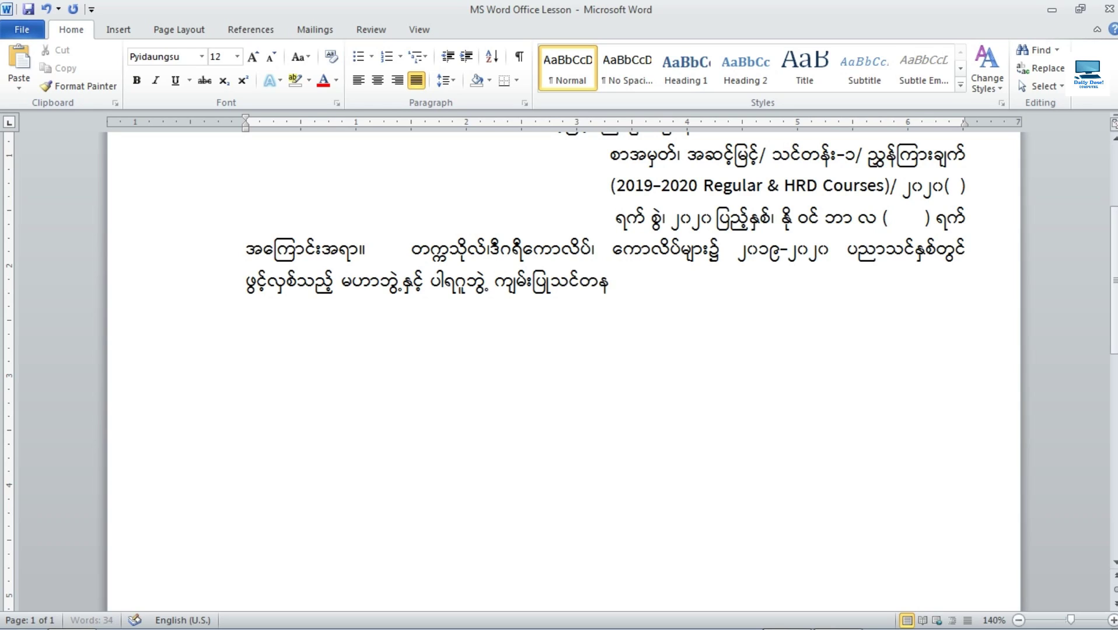
text(်းများအား အွန်လိုက)
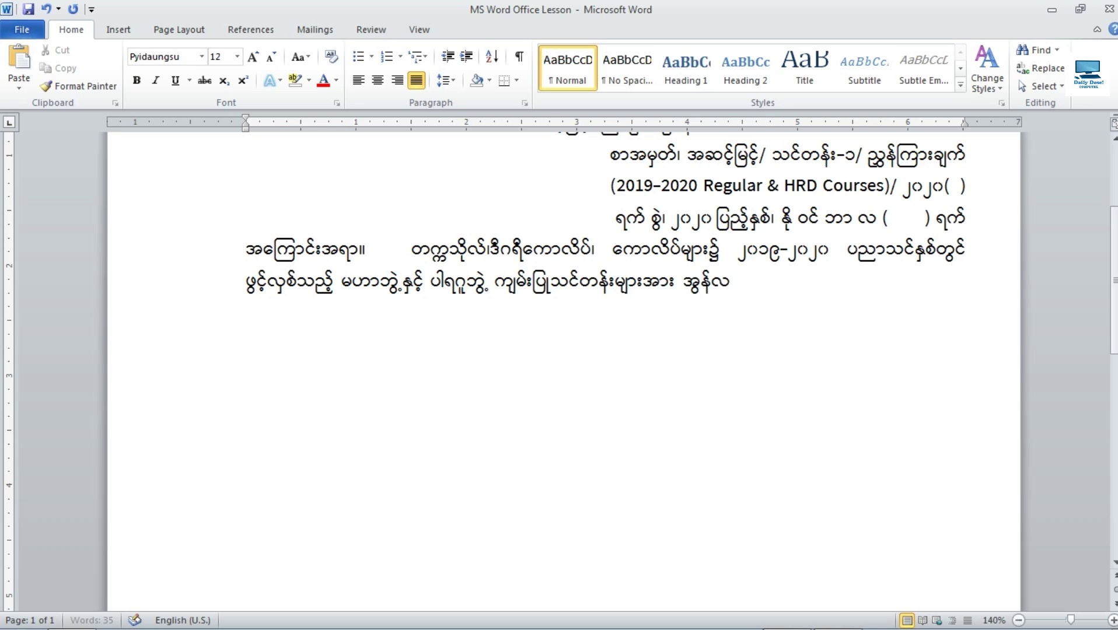
key(BackSpace)
text(င်းစနစ်)
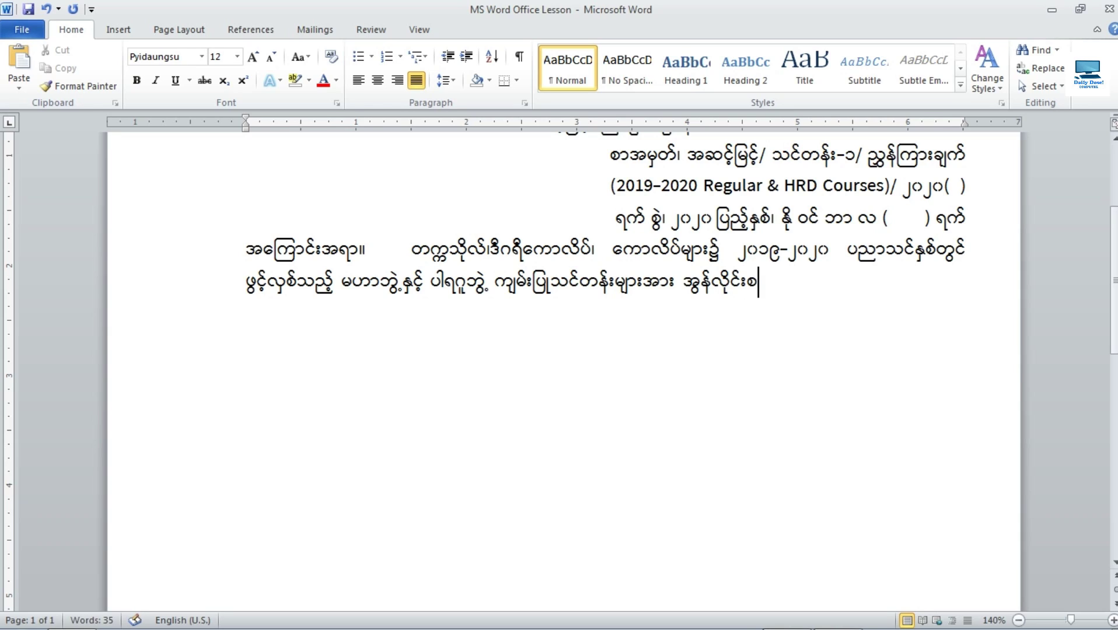
Consult the reference letter and continue the subject text with အသုံးပြု၍ ပြန်လည်ဖွင့်လှစ်ခွင့်.
click(784, 614)
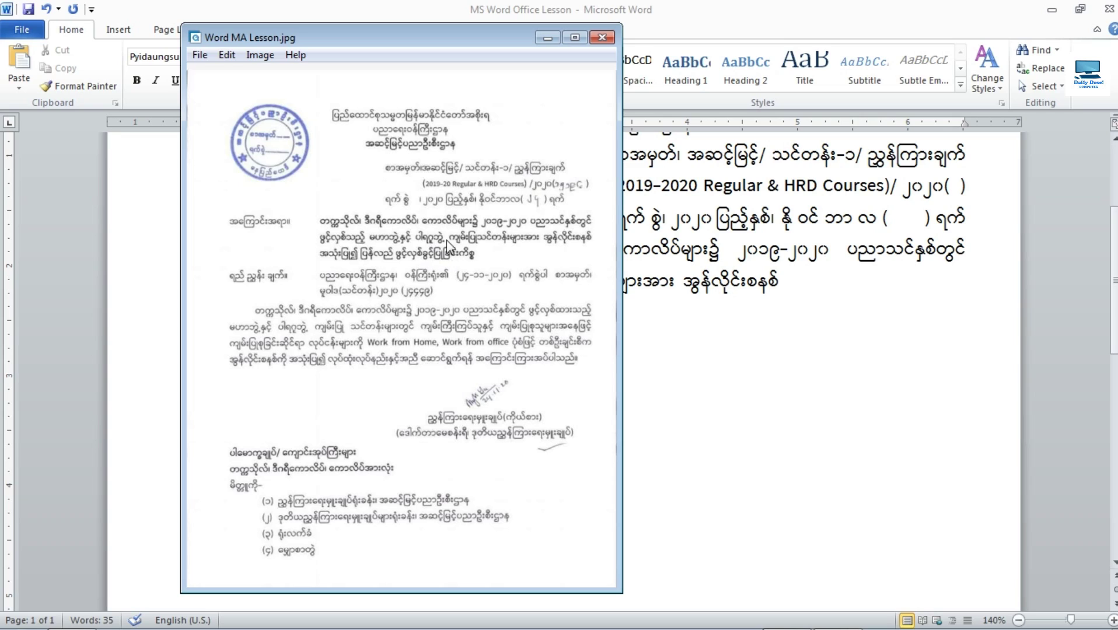
click(548, 38)
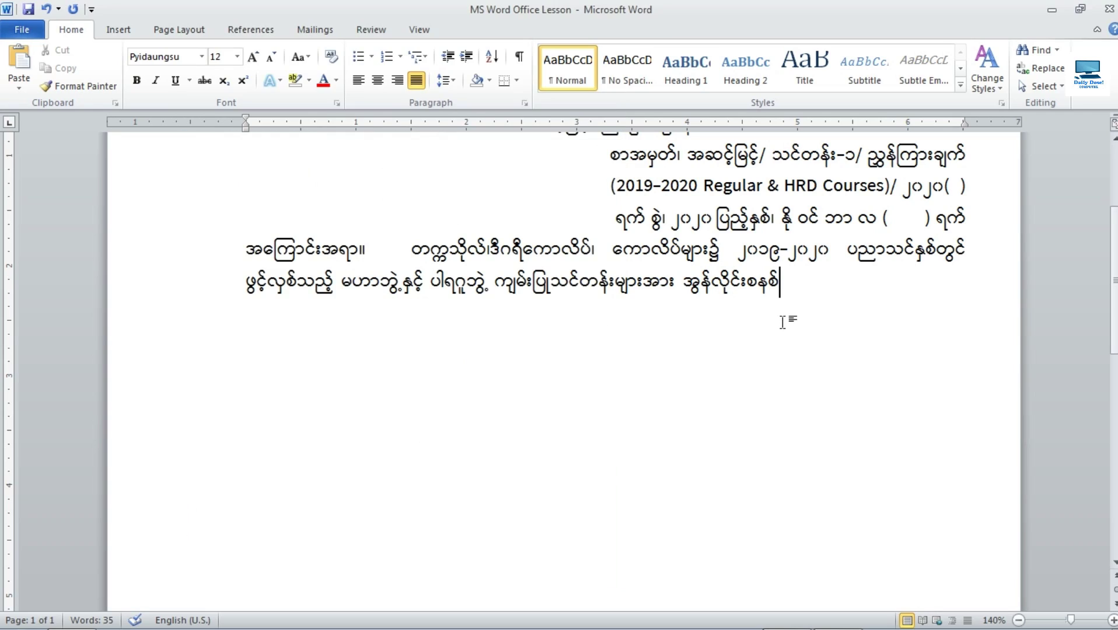
text(အသုံး)
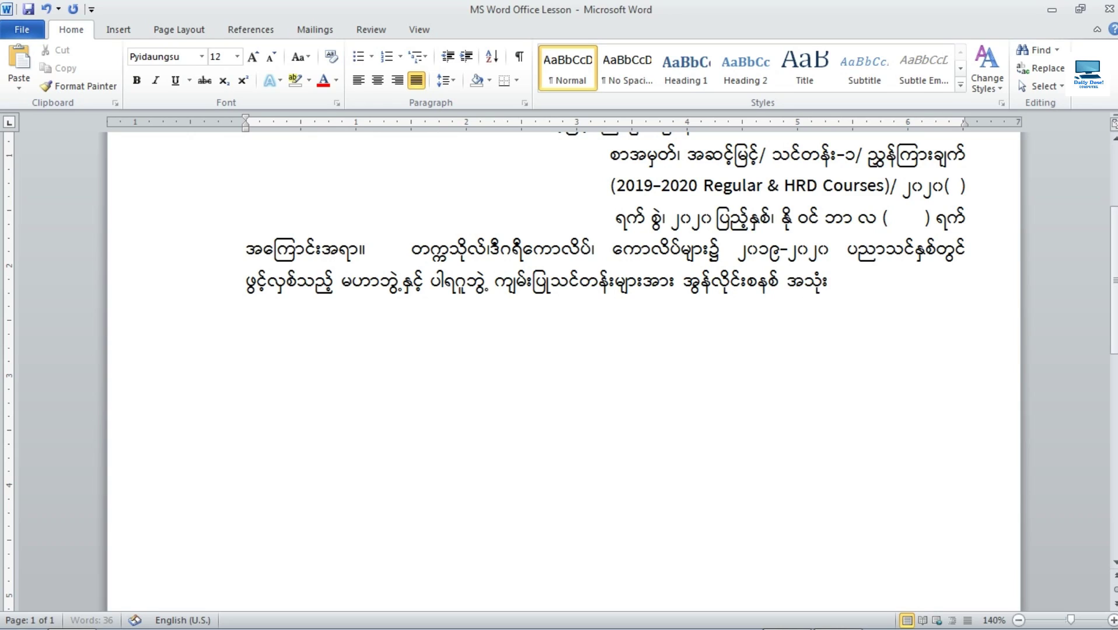
text(ပြုင၍ ပြန်လည်)
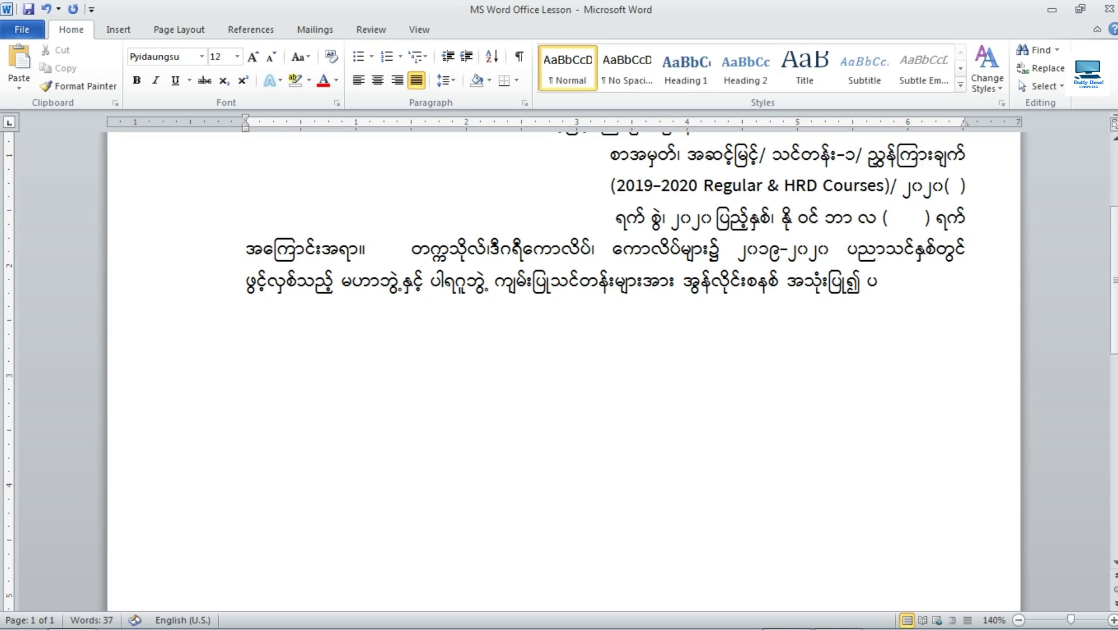
text(ဖွင်)
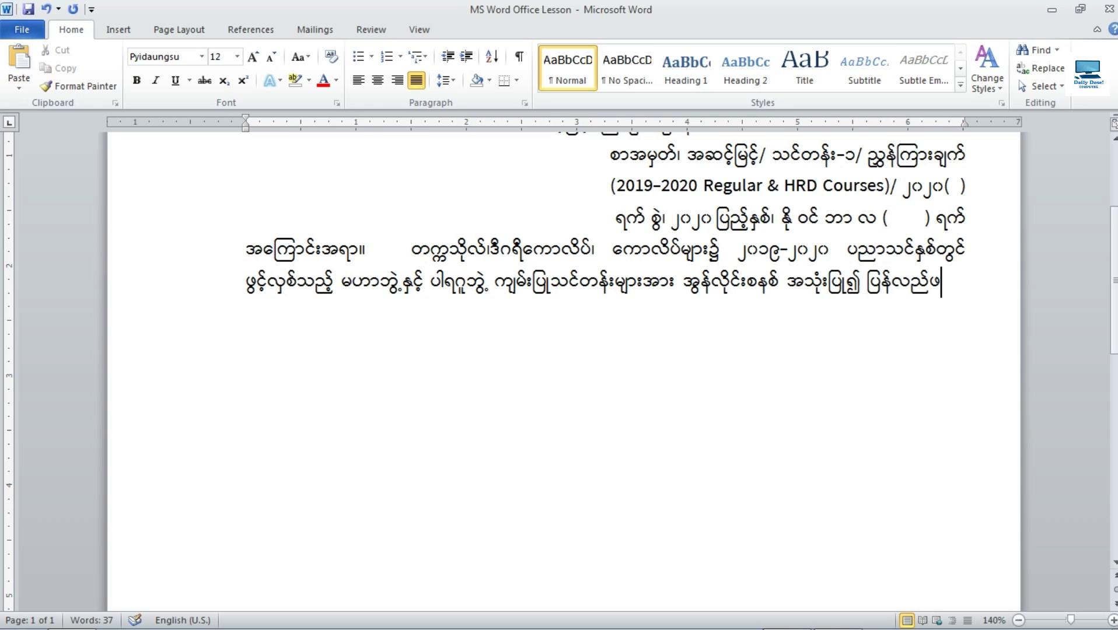
text(့လှစ်ခွင့်)
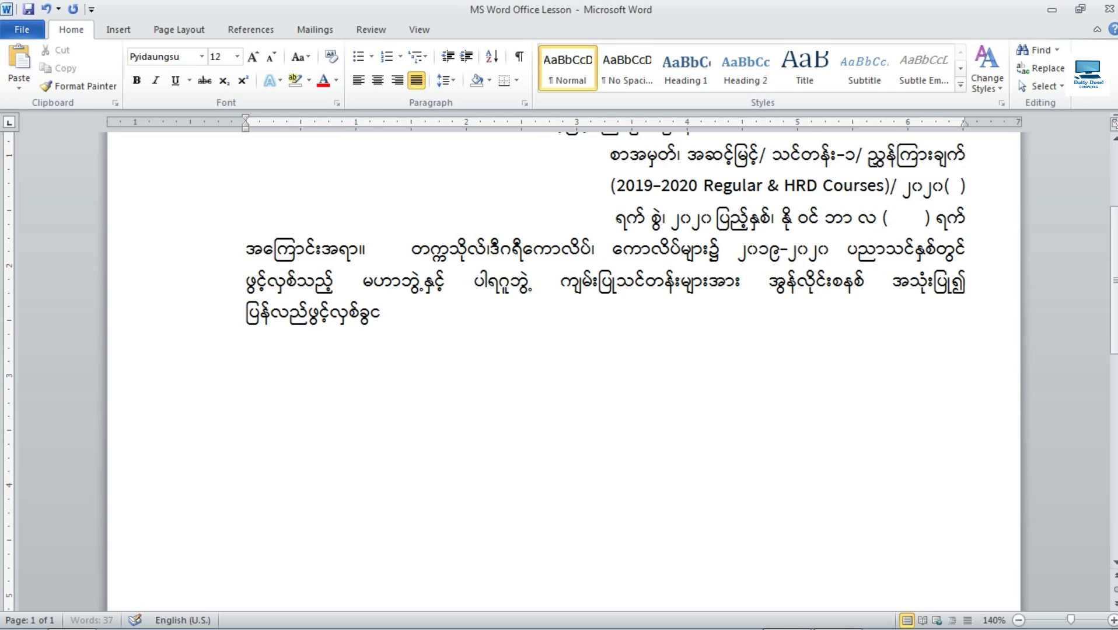
Finish the subject text with ပြုသည့်ကိစ္စ and check its ending against the reference letter.
text(ပြုသည့်ကိ)
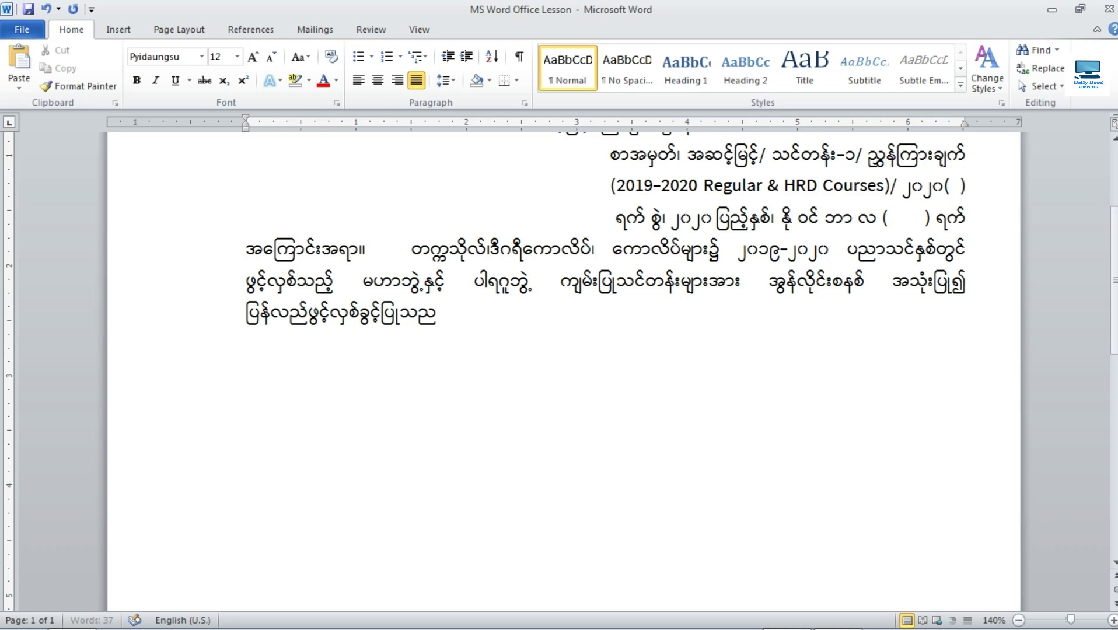
text(စ)
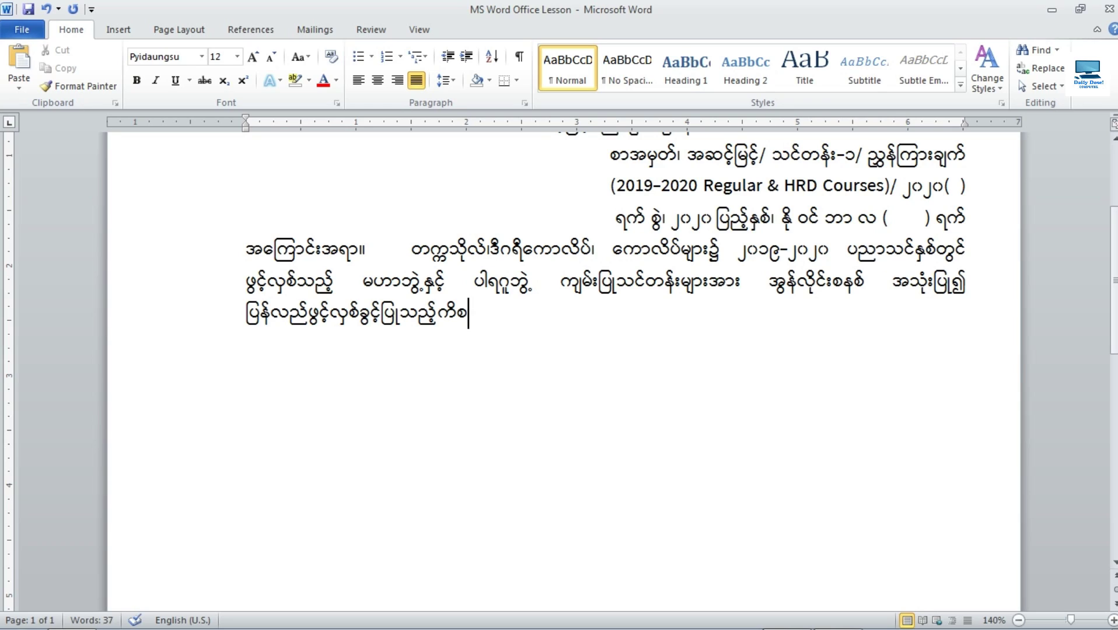
text(္)
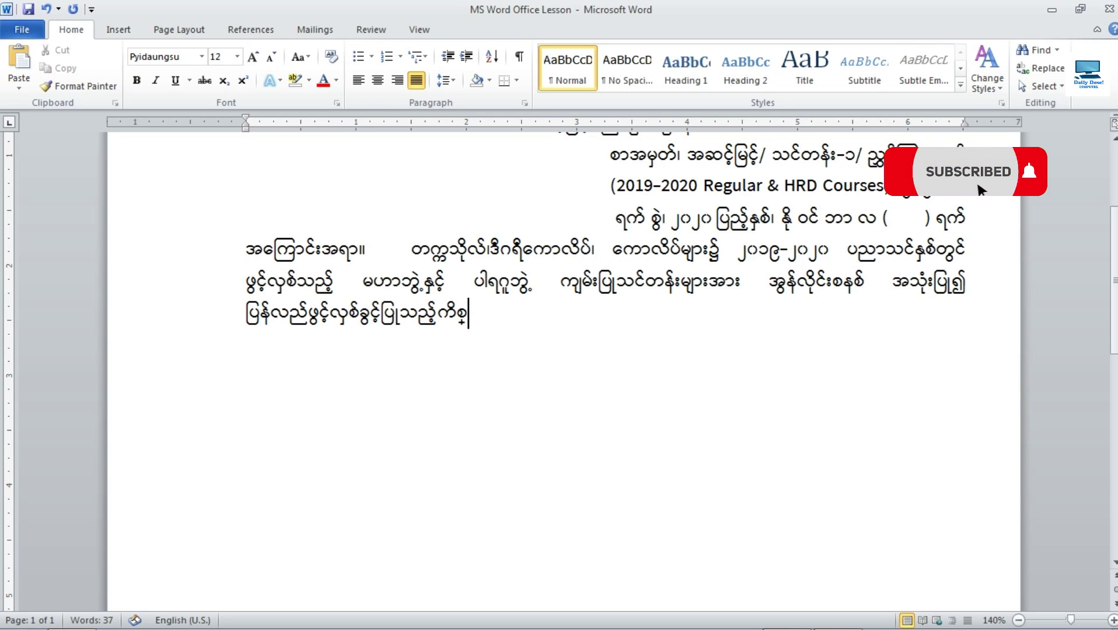
text(စ။)
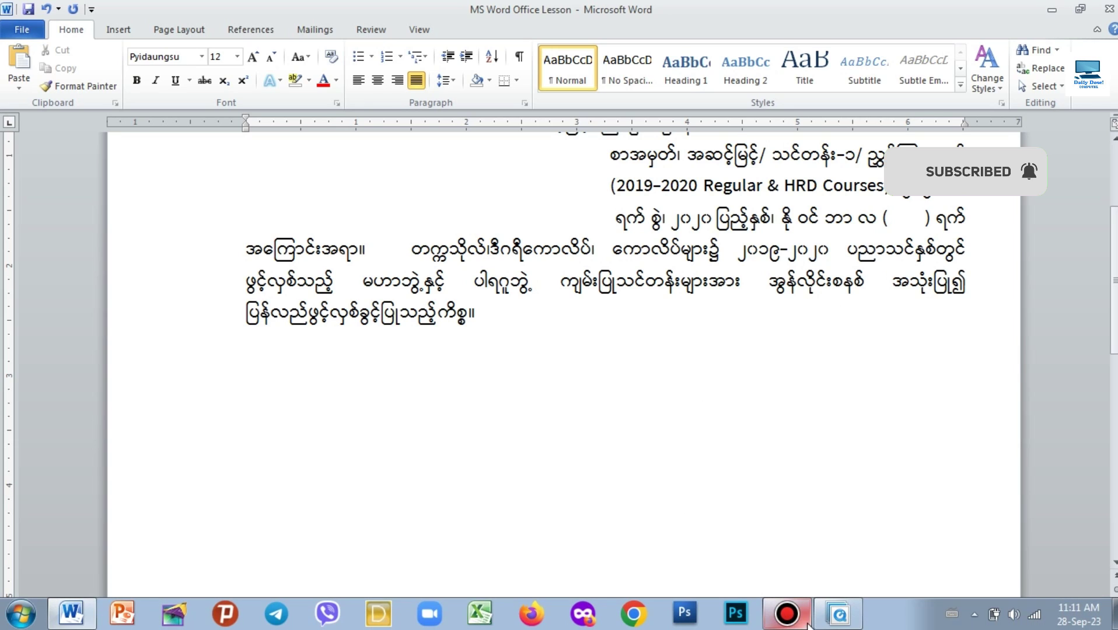
click(838, 622)
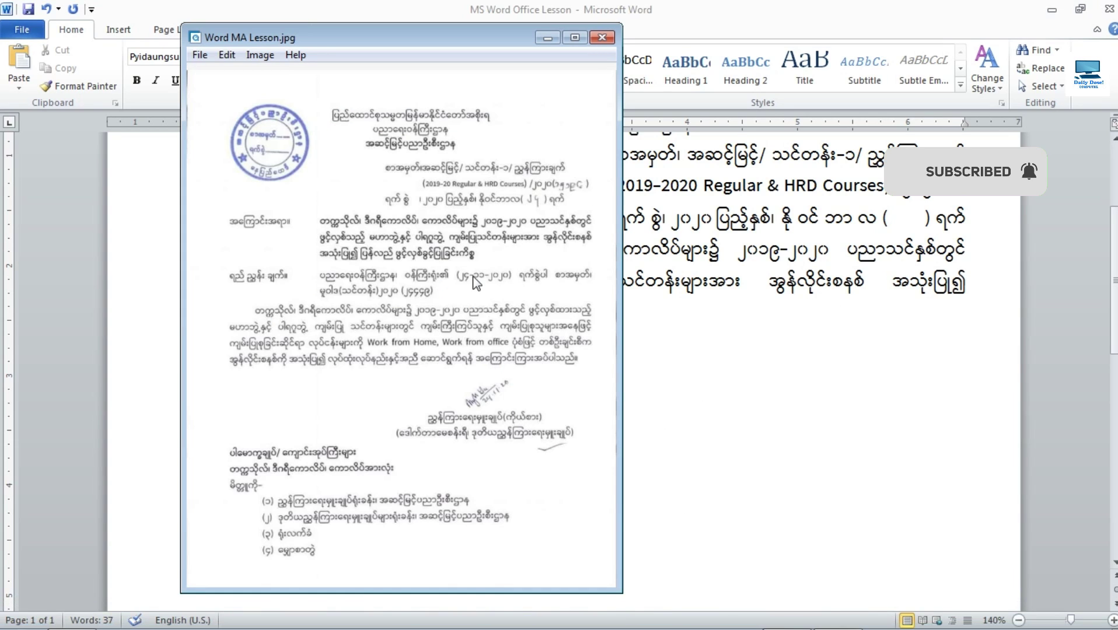
click(546, 38)
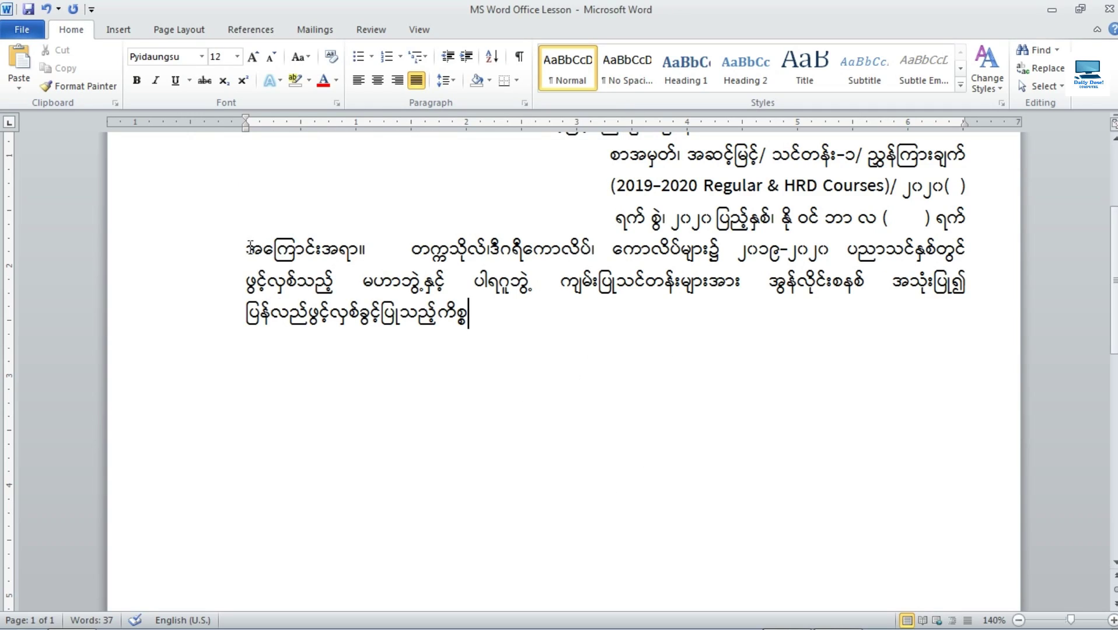
Compare the subject paragraph's layout with the reference letter and give it a 1.5-inch hanging indent so wrapped lines align under တက္ကသိုလ်.
drag(250, 248, 507, 317)
click(559, 350)
click(71, 616)
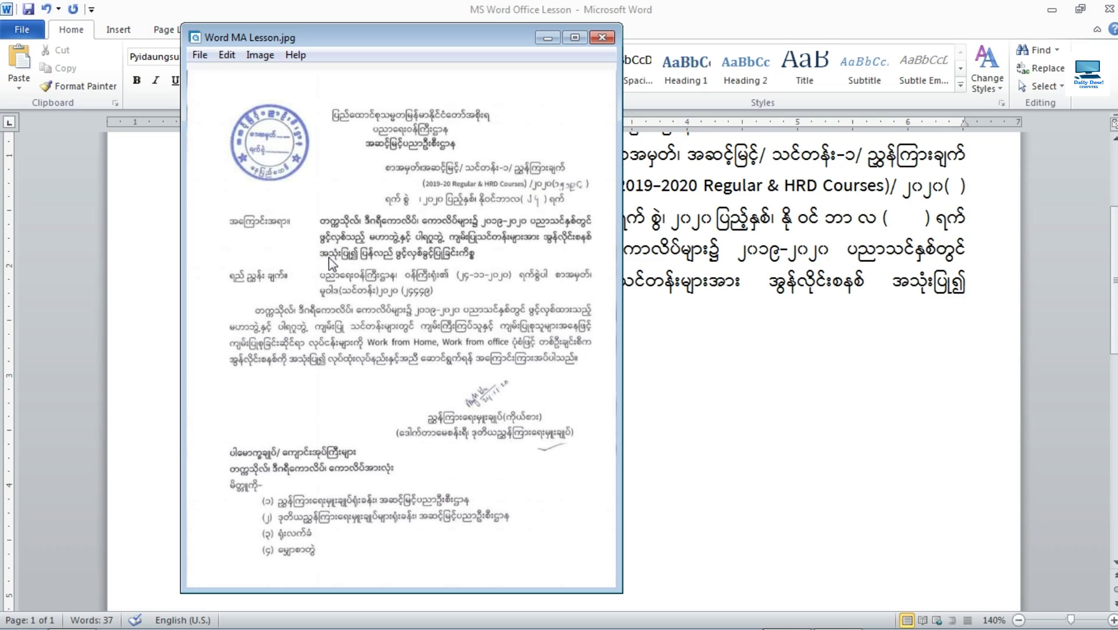
click(546, 38)
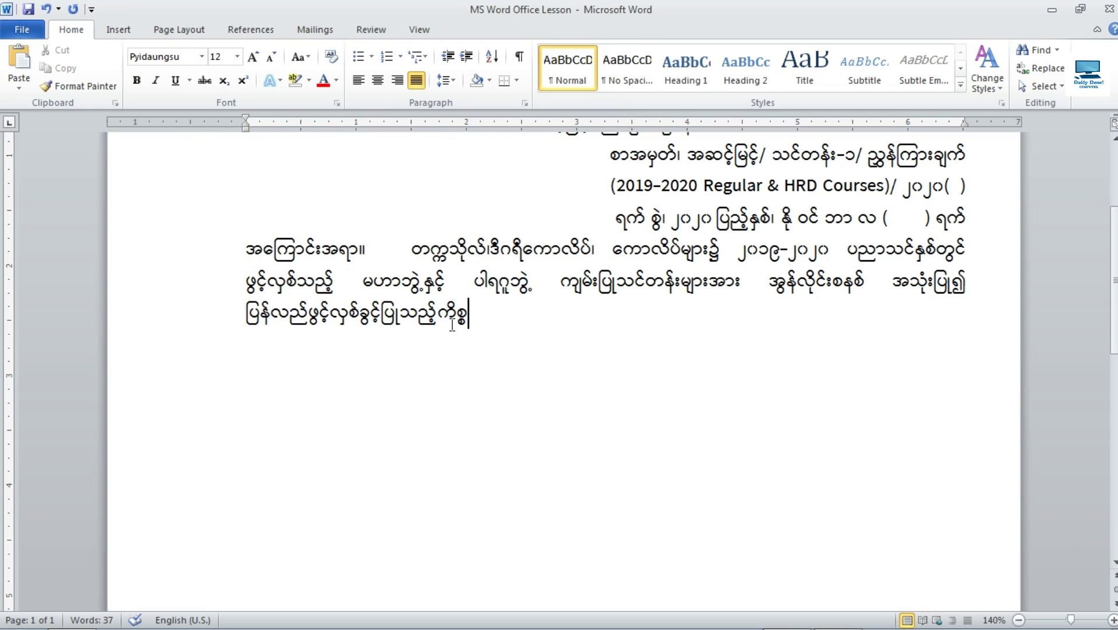
click(248, 282)
click(248, 281)
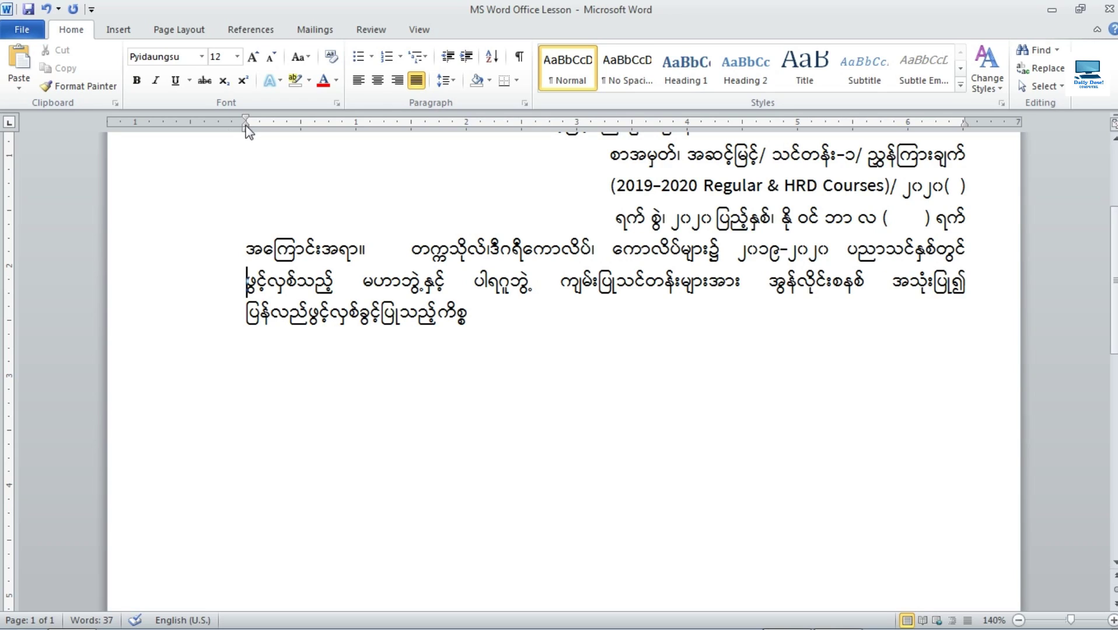
drag(245, 127, 246, 127)
mouse_move(245, 127)
mouse_down()
mouse_move(382, 161)
mouse_move(411, 179)
mouse_up()
drag(411, 180, 412, 198)
drag(414, 202, 411, 192)
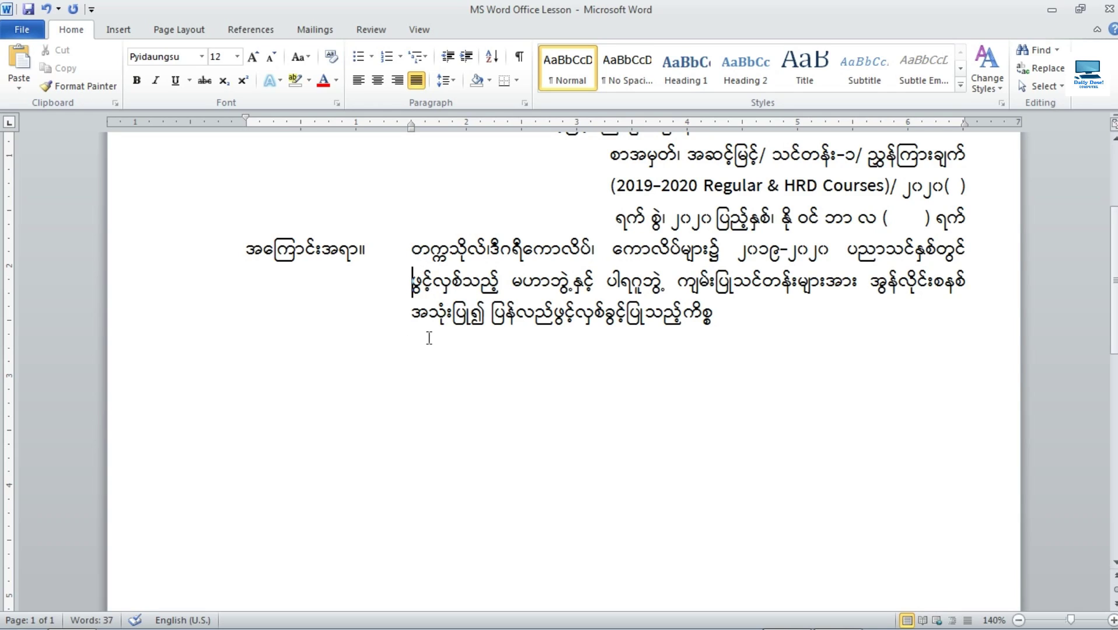
click(417, 318)
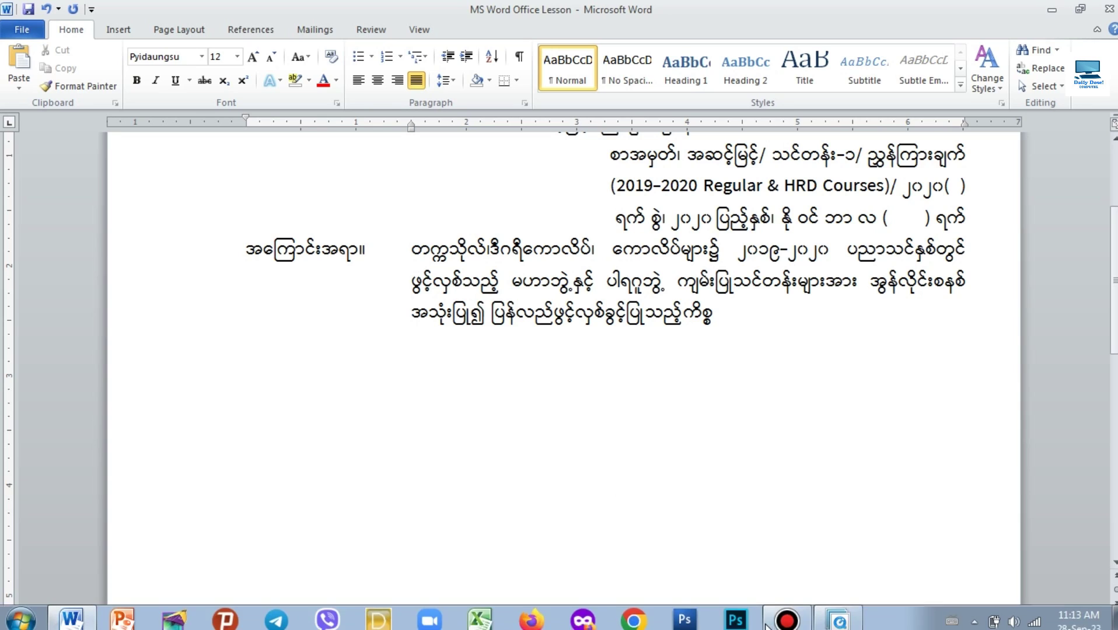
Consult the reference letter and add the label ရည်ညွှန်းချက်။ on a new line below the subject.
click(838, 615)
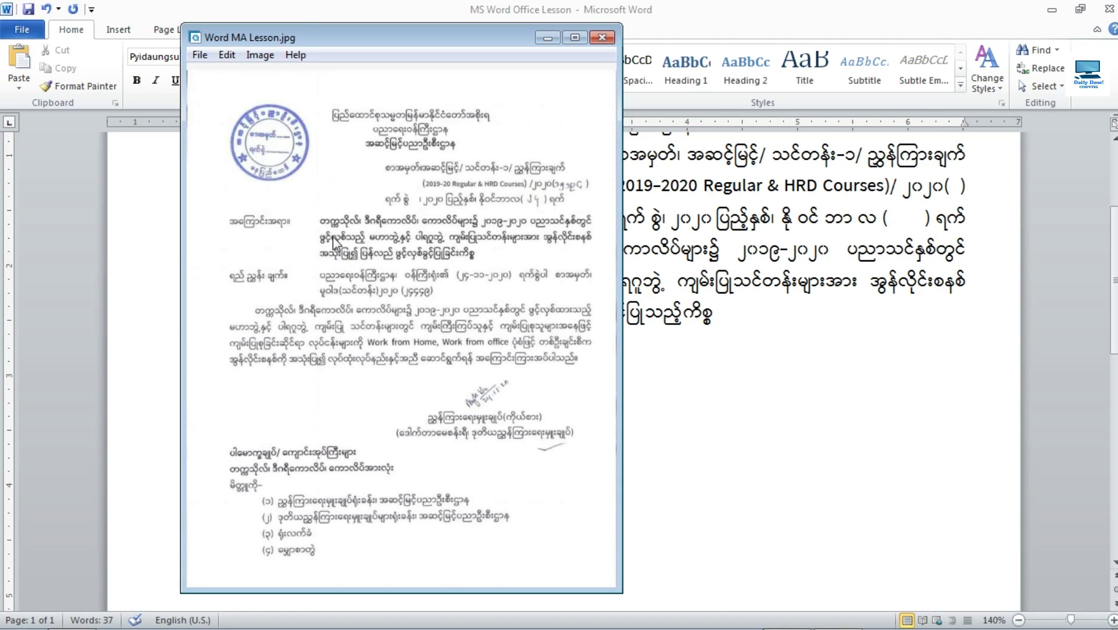
click(547, 37)
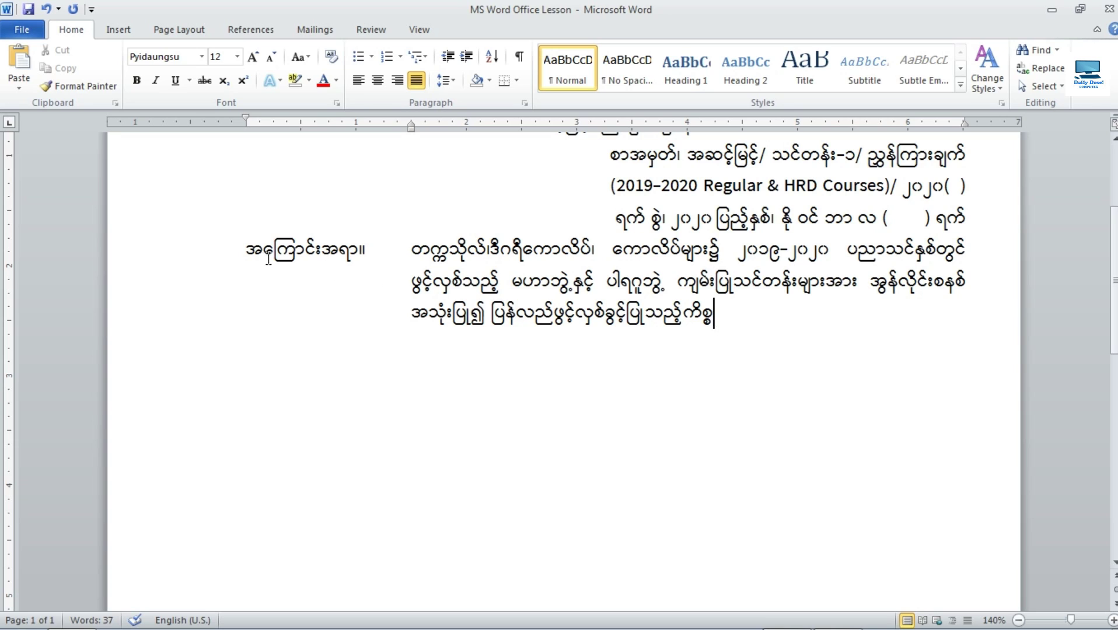
click(838, 620)
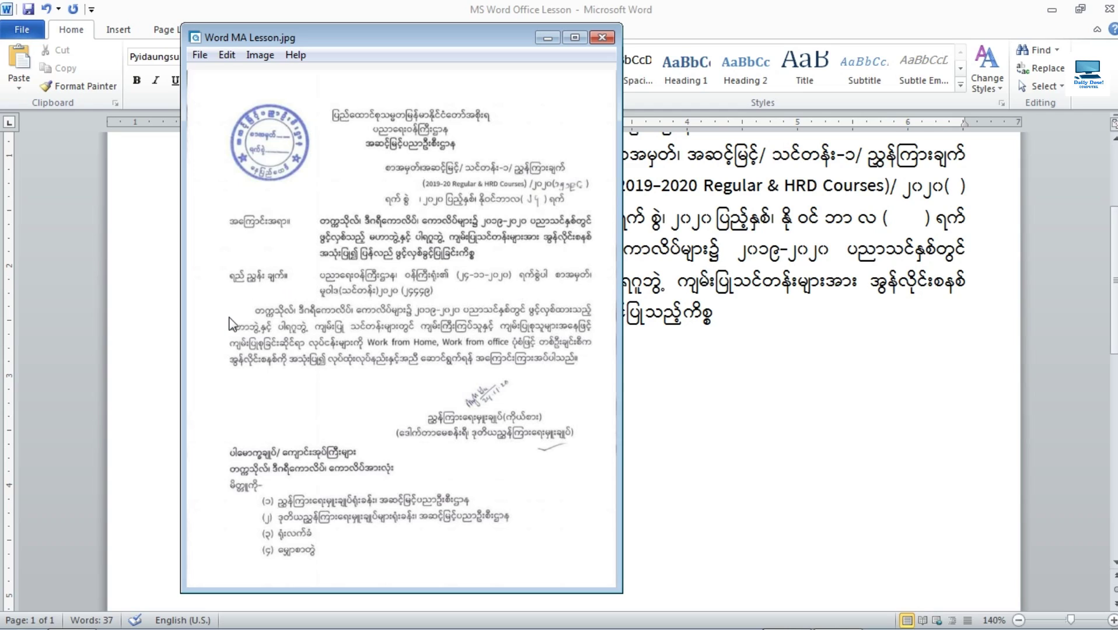
click(547, 38)
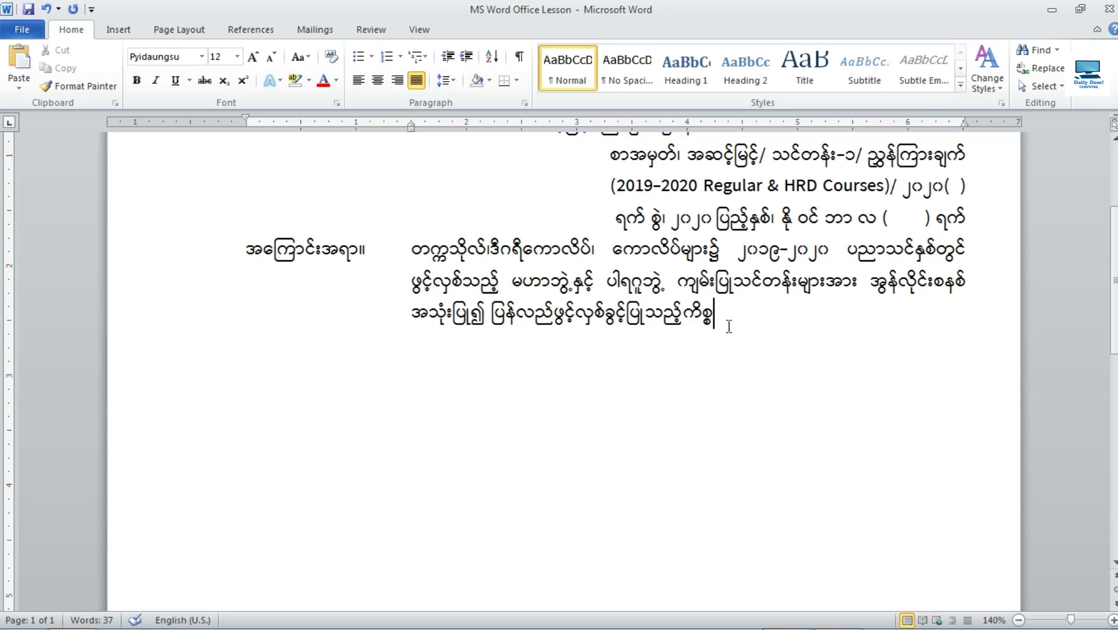
key(Return)
text(ရည် ညွှ)
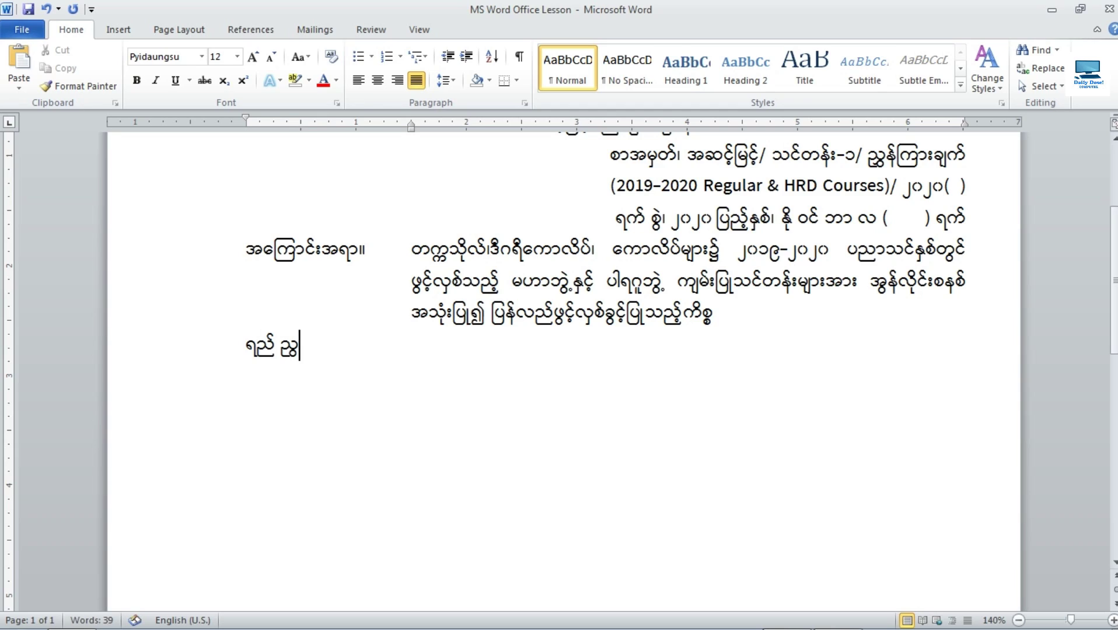
key(BackSpace)
key(BackSpace)
text(ညွှန်းချက်)
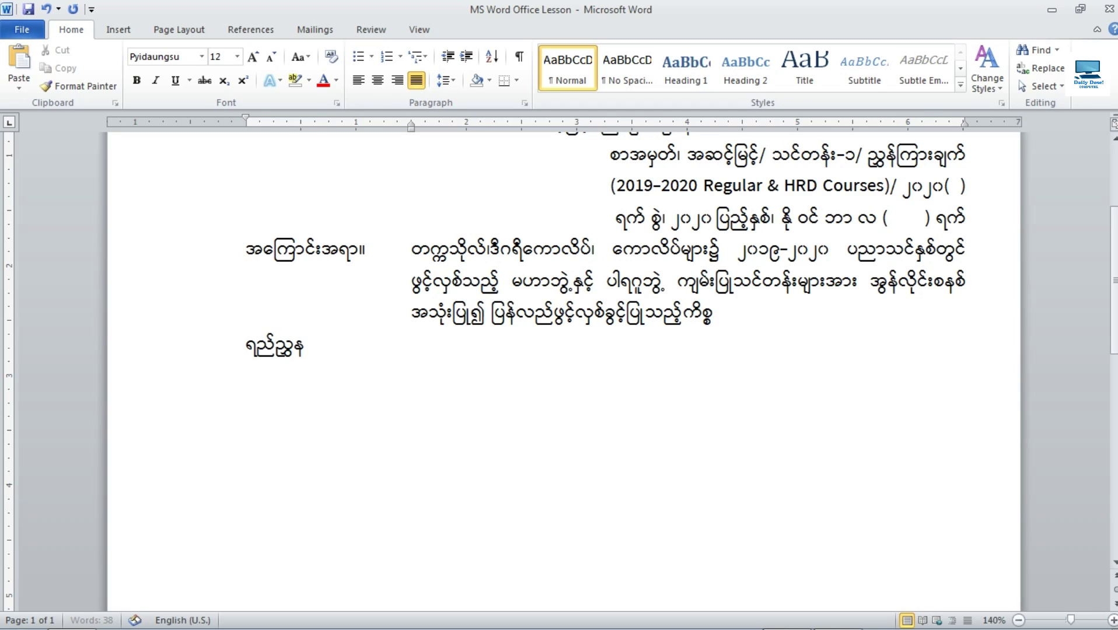
text(။)
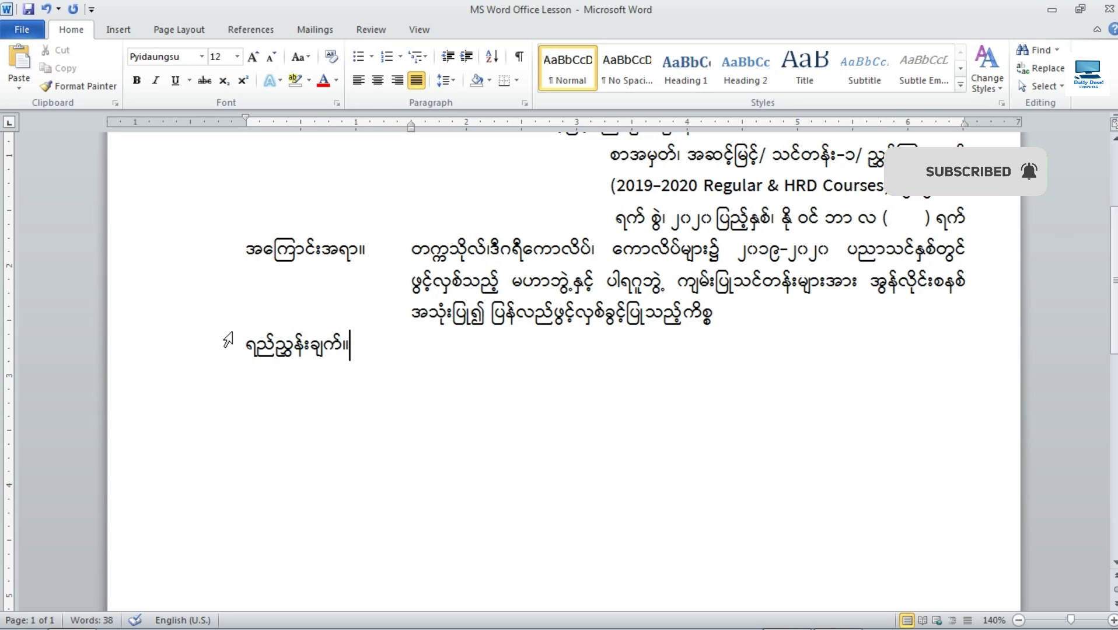
Check the label in the reference letter, space it as ရည် ညွှန်း ချက်။, and add a tab after it.
key(alt+Tab)
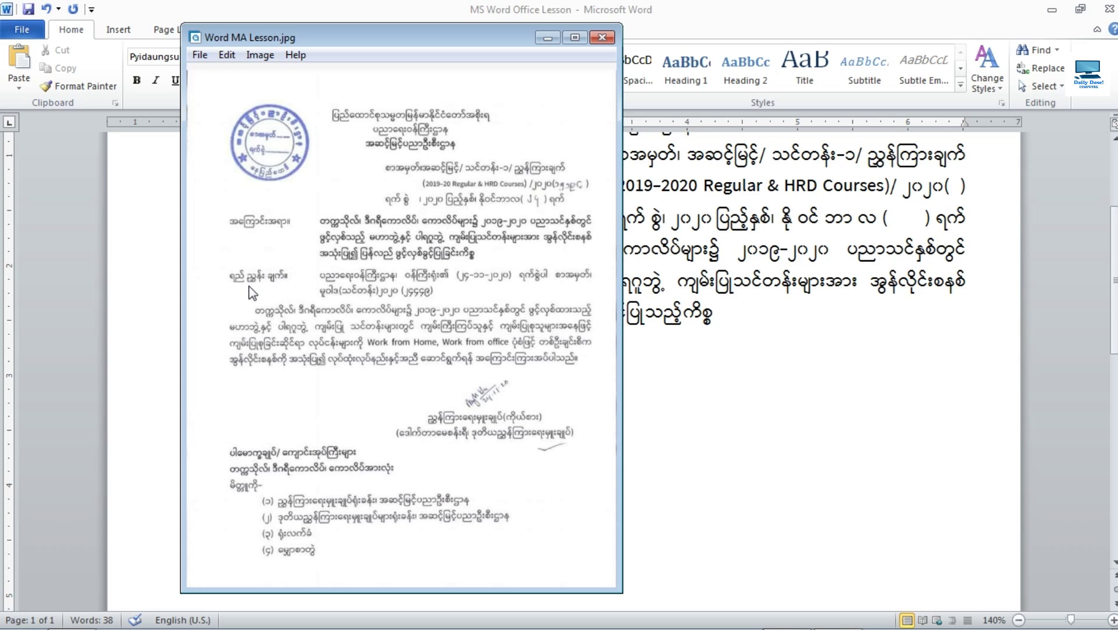
click(548, 39)
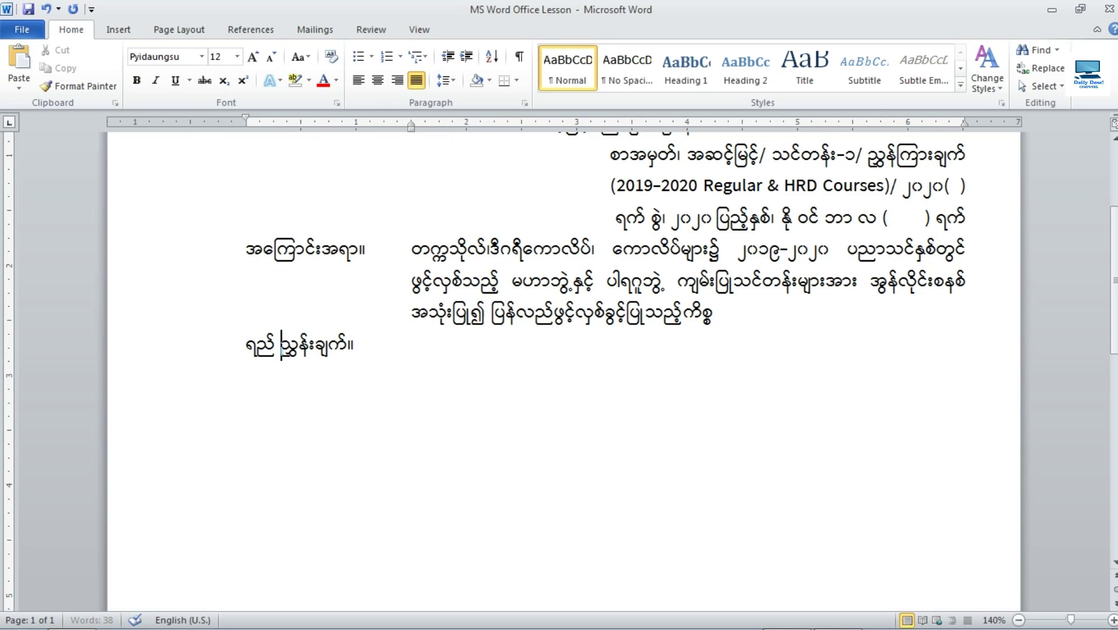
click(316, 345)
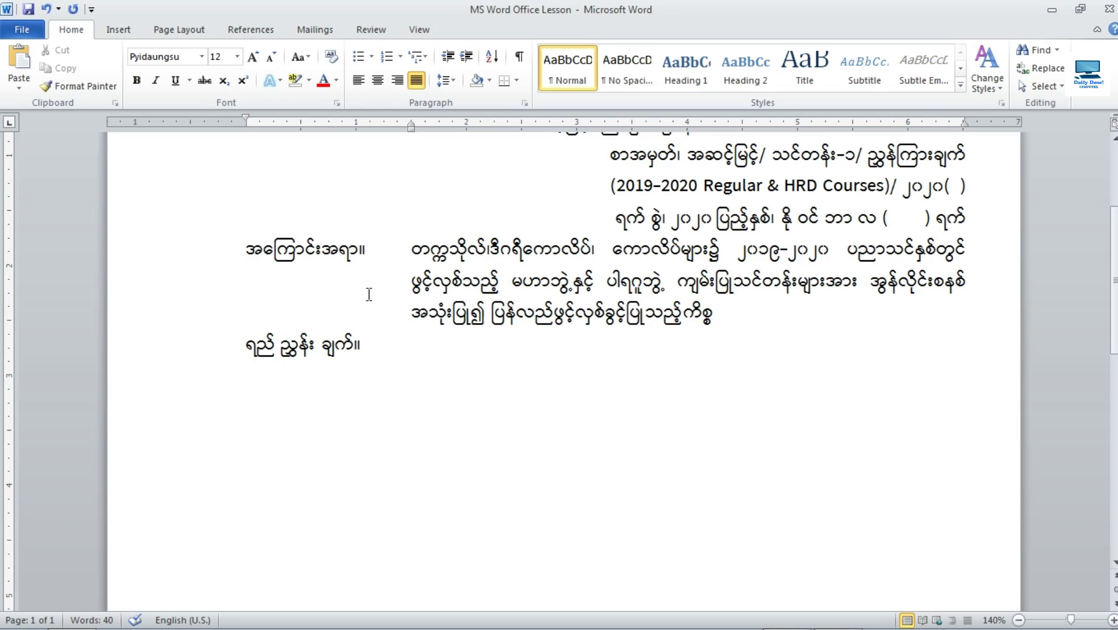
click(368, 341)
key(Tab)
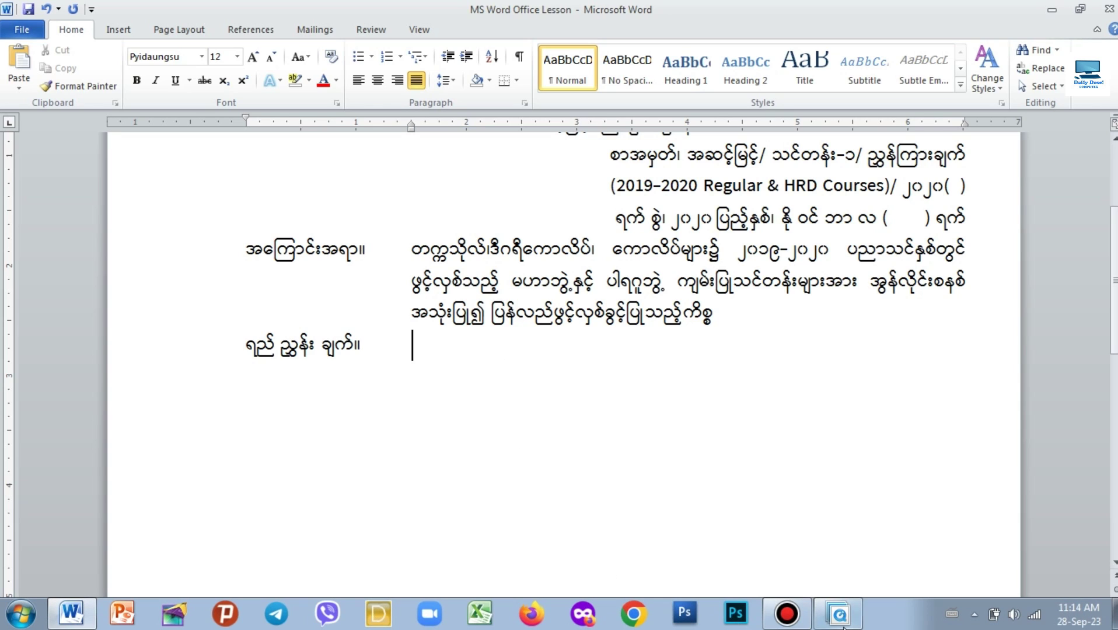
Consult the reference letter and enter ပညာရေးဝန်ကြီး beside the label ရည် ညွှန်း ချက်။.
click(839, 612)
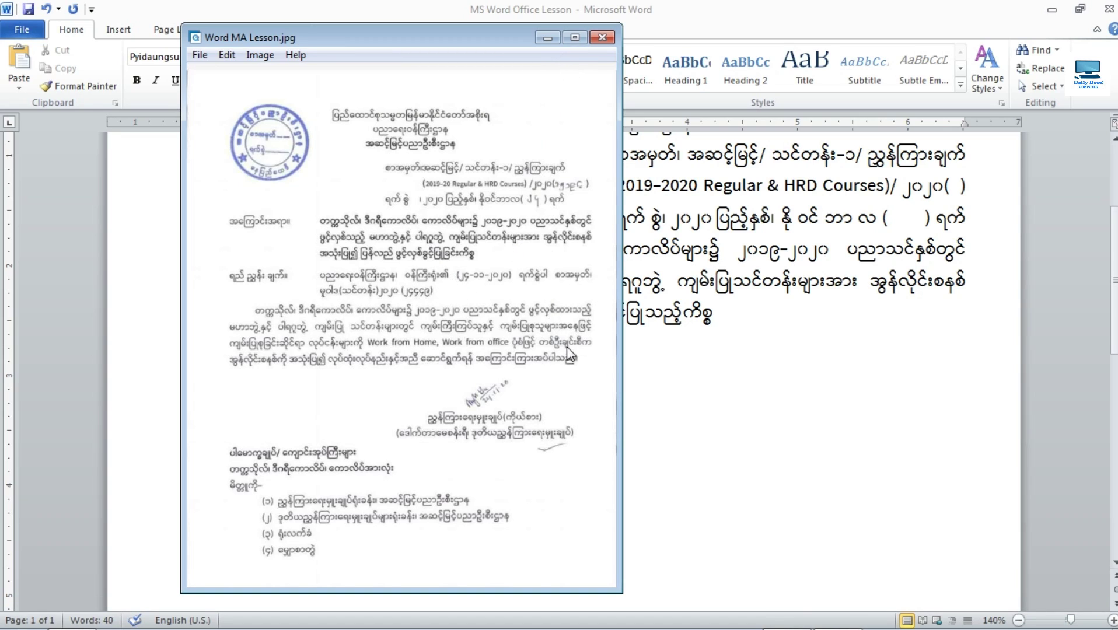
click(547, 38)
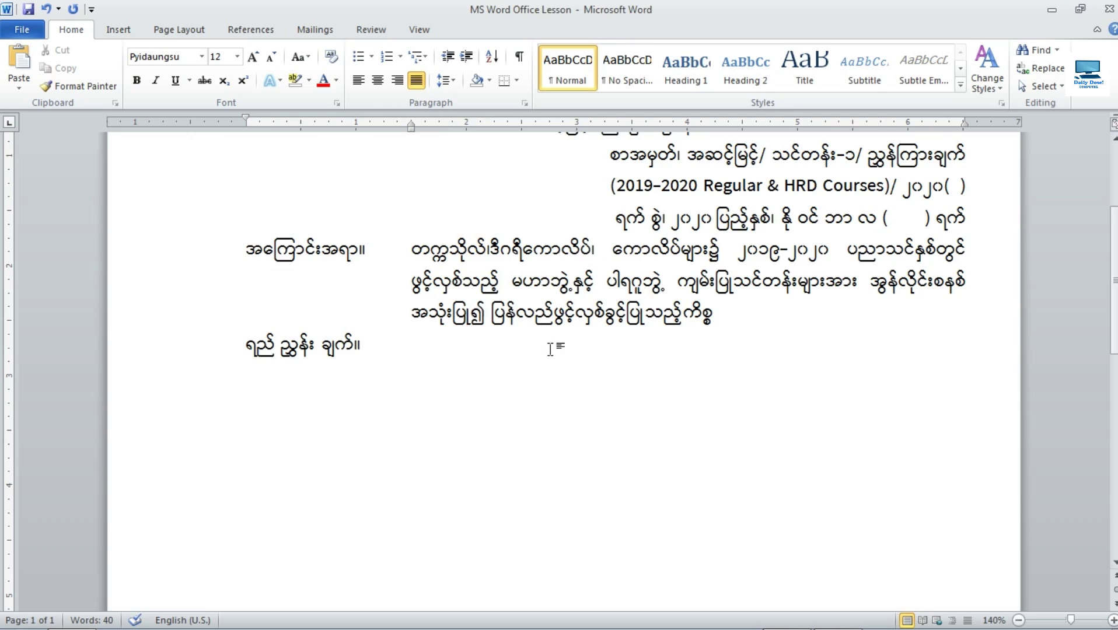
text(ပညာရေး)
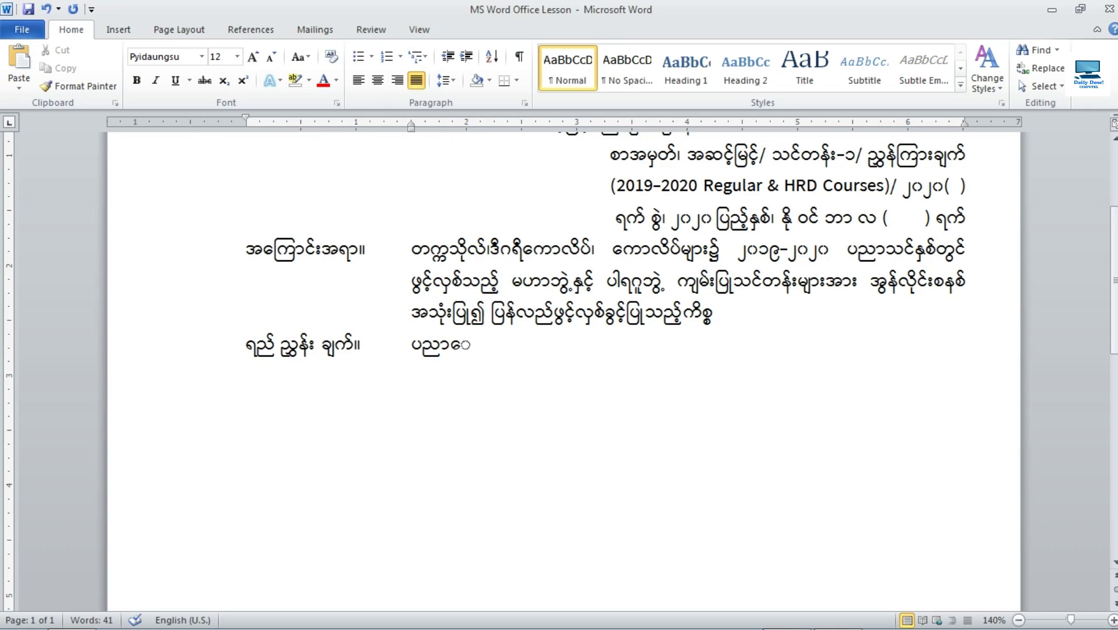
text(ဝန)
key(BackSpace)
text(န်ကြီး)
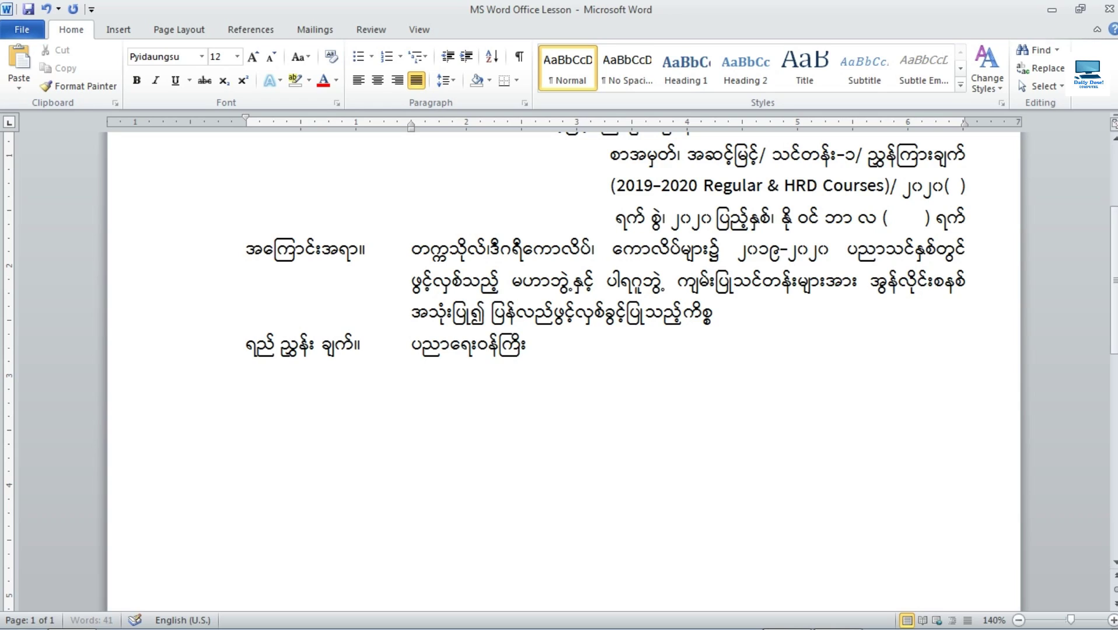
key(BackSpace)
key(BackSpace)
text(ီး)
Continue the text after ပညာရေးဝန်ကြီး with ဌာန၊ ဝန်ကြီးရုံး၏.
text(ဌာန,)
key(BackSpace)
text(၊ တန)
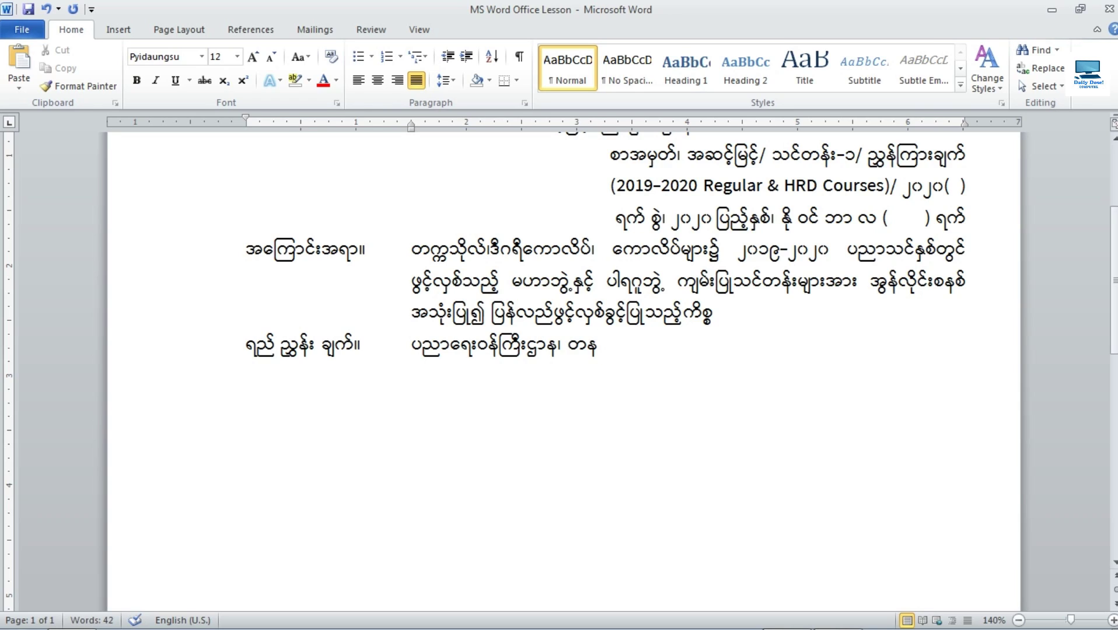
key(BackSpace)
key(BackSpace)
text(ဝန်ကြီးရုံ)
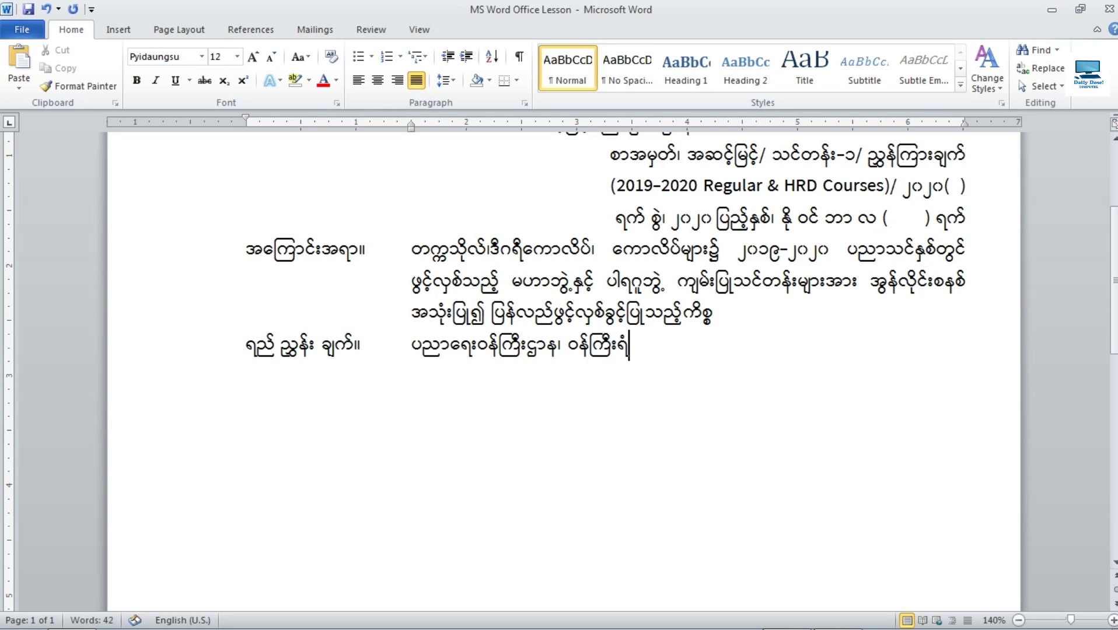
text(း၏)
Consult the reference letter and continue the ရည် ညွှန်း ချက်။ text with (၂၄-၁၁-၂၀၂၀) ရက်စွဲပါ စာအမှတ်၊.
click(838, 614)
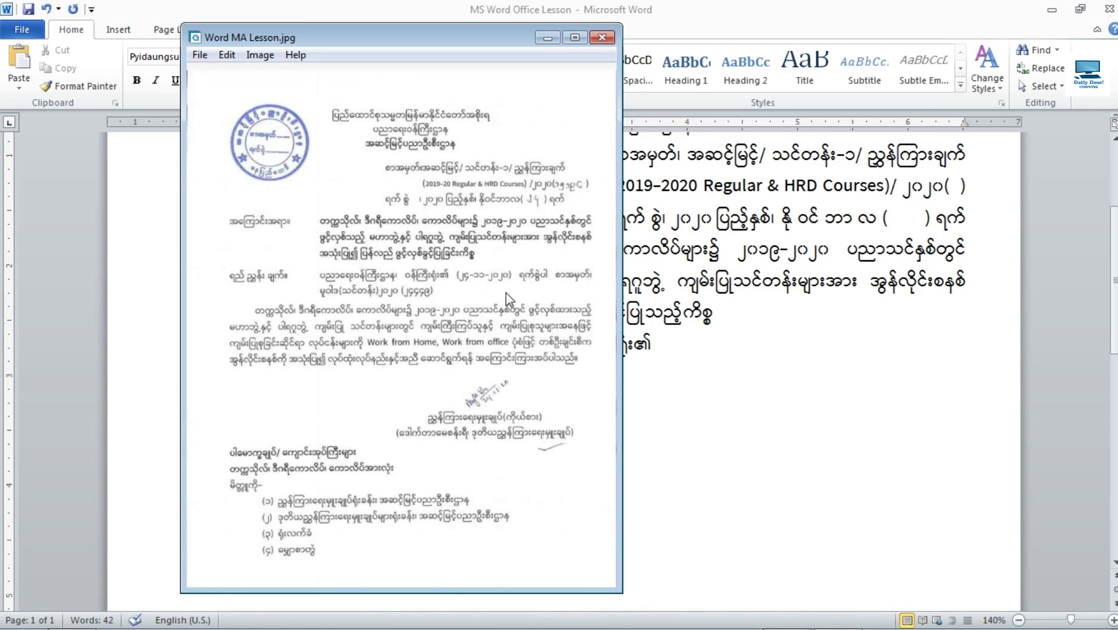
click(548, 39)
text((၂)
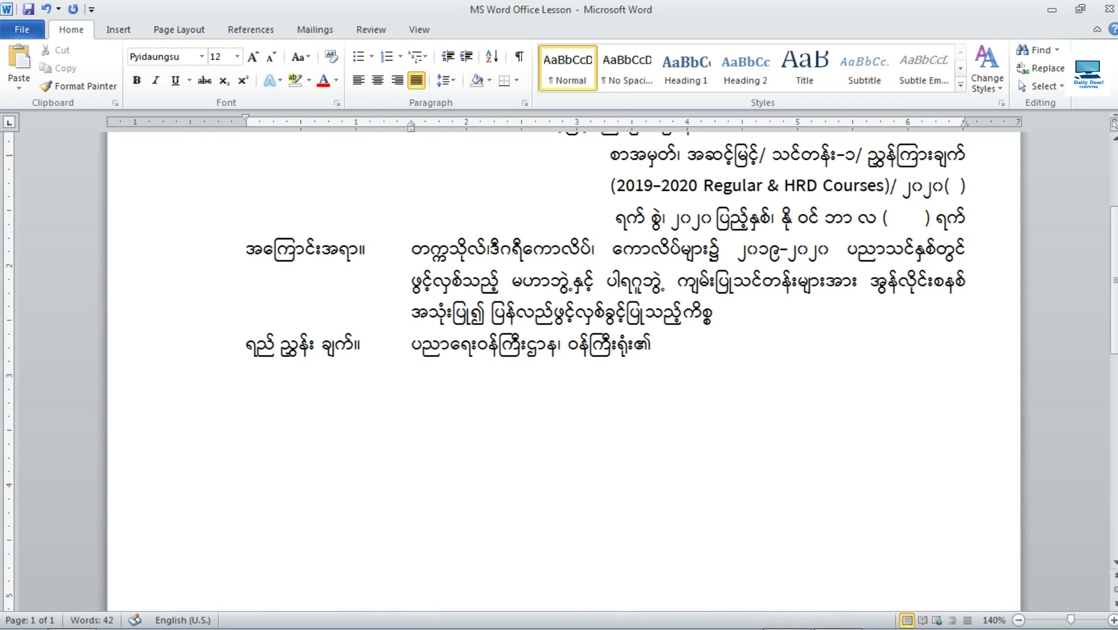
text(၄-၁၁-)
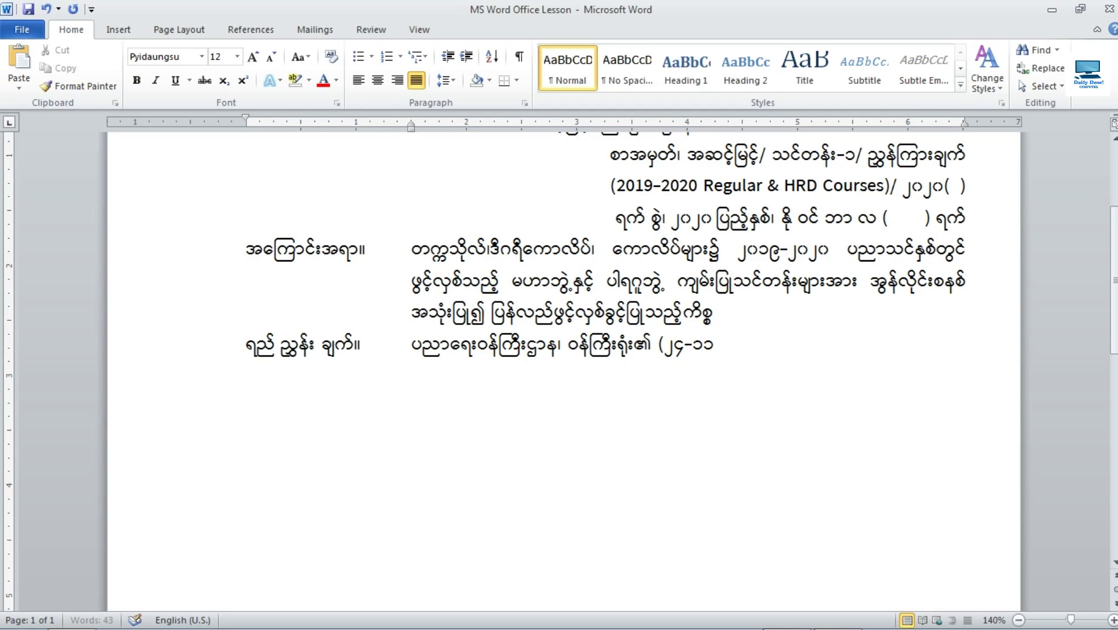
text(၂၀၂၀) ရ)
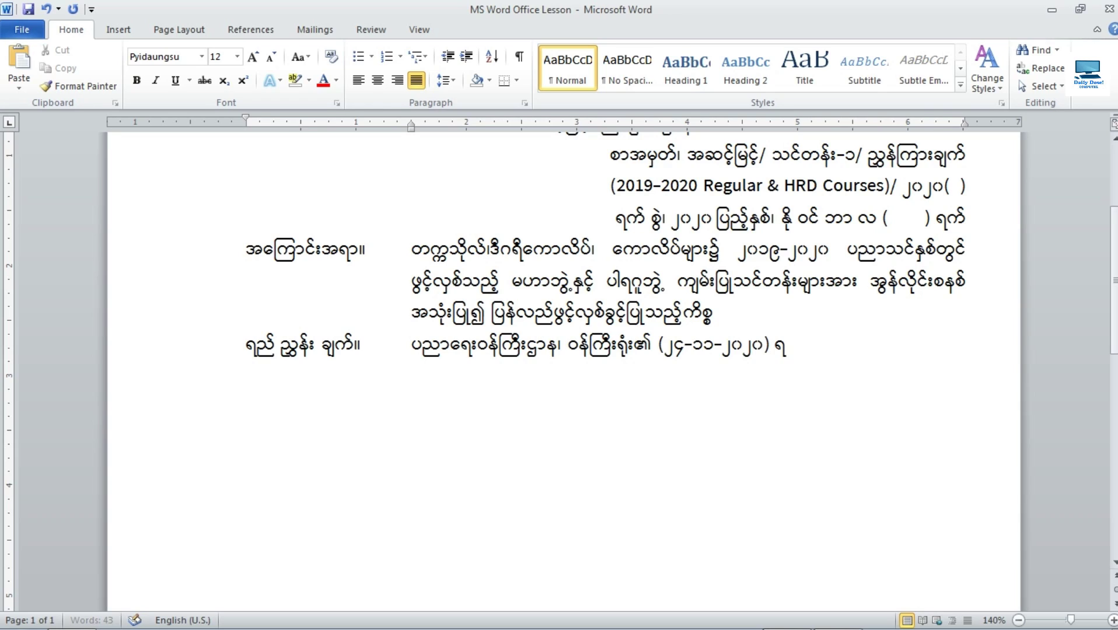
text(က်စွဲပါ)
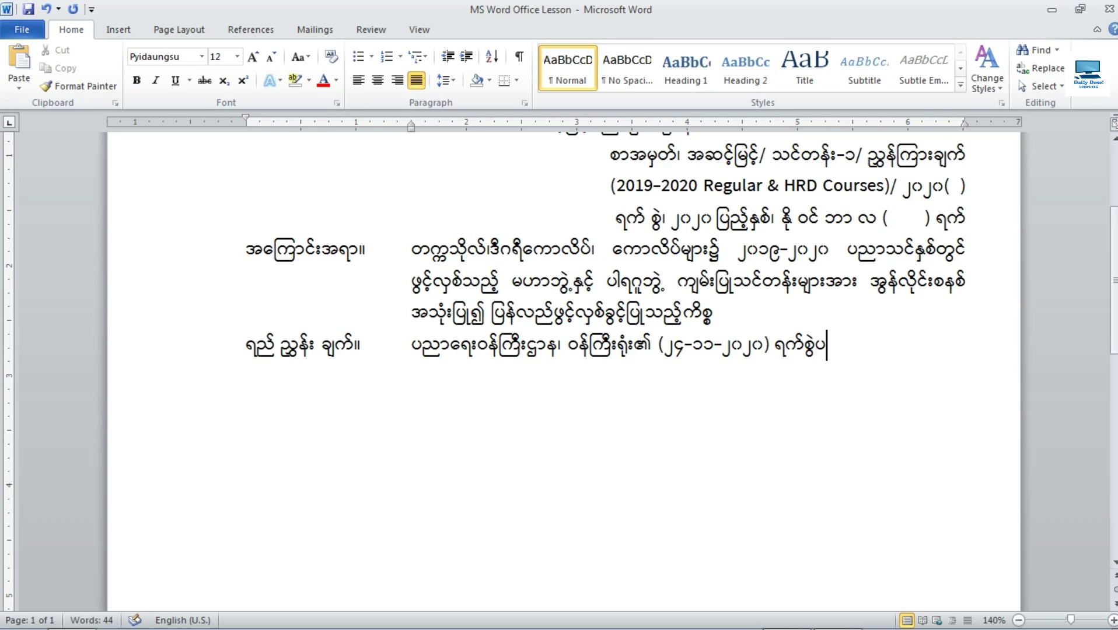
text( စာအမှ)
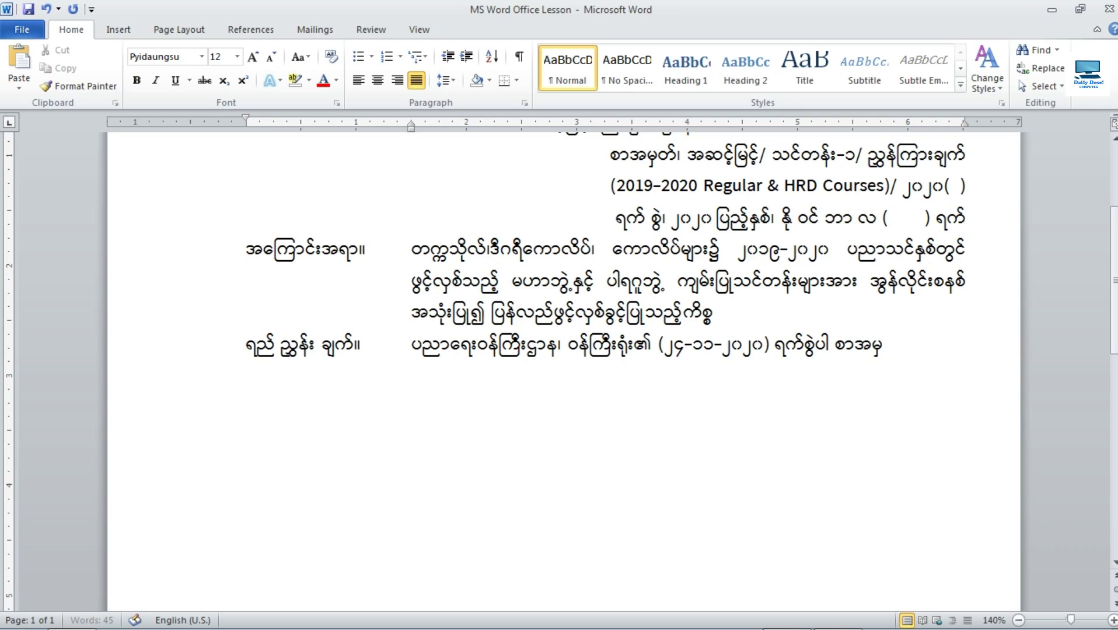
text(တ်၊)
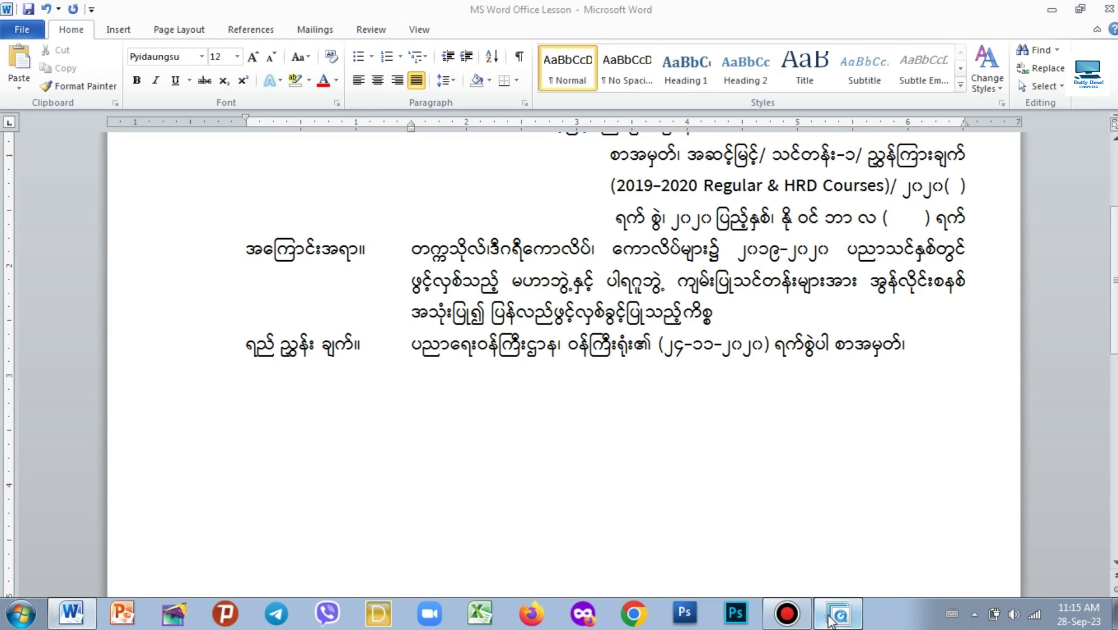
Check the reference letter and continue after စာအမှတ်၊ with မူဝါဒ (သင်တန်း) ၂၀၂၀ and an opening parenthesis.
click(838, 622)
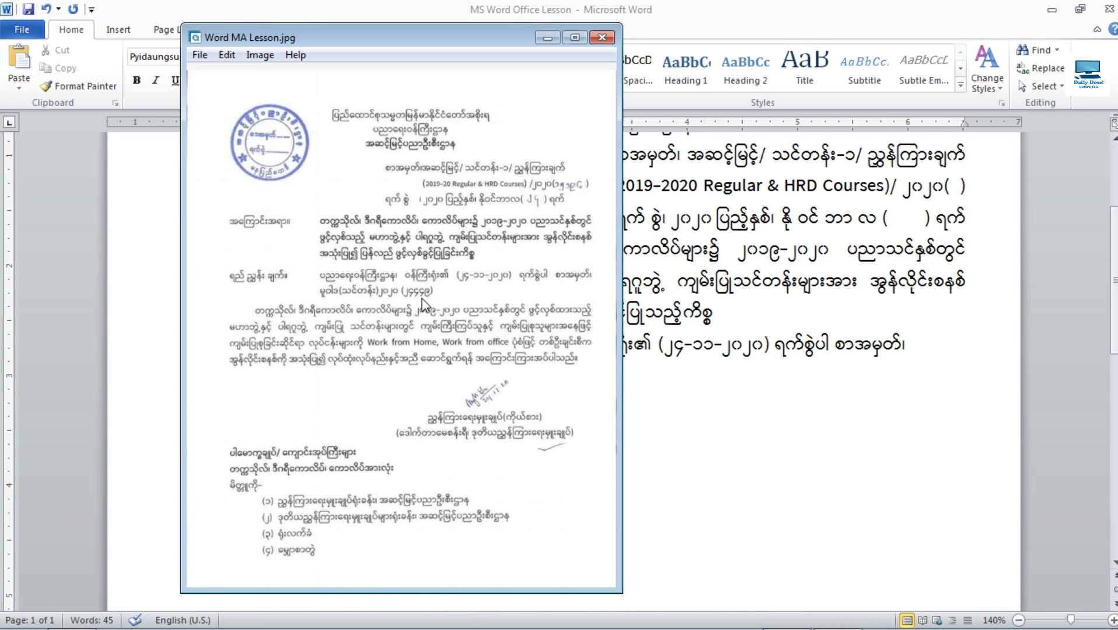
click(710, 379)
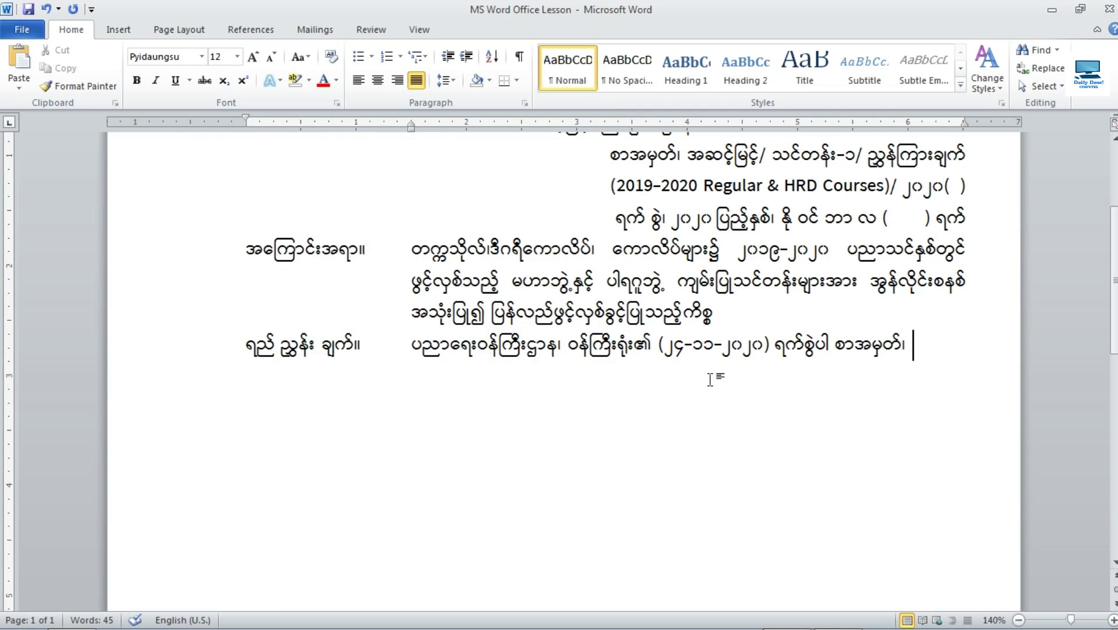
text(မမ)
key(BackSpace)
text(ူဝါ)
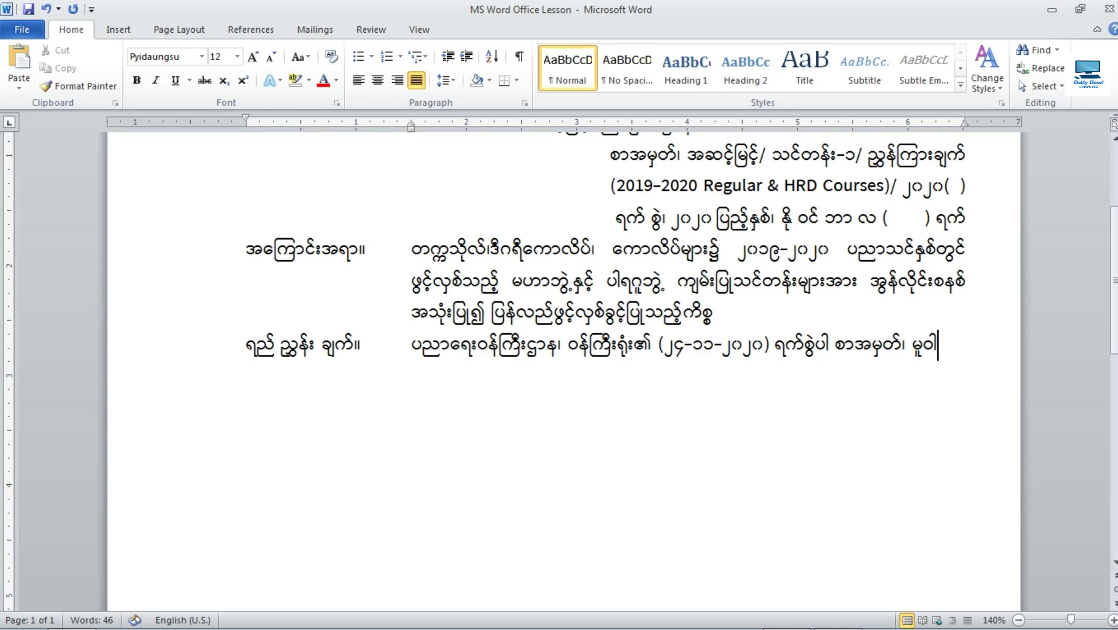
text(ဒ (သင)
text(်တန်း) )
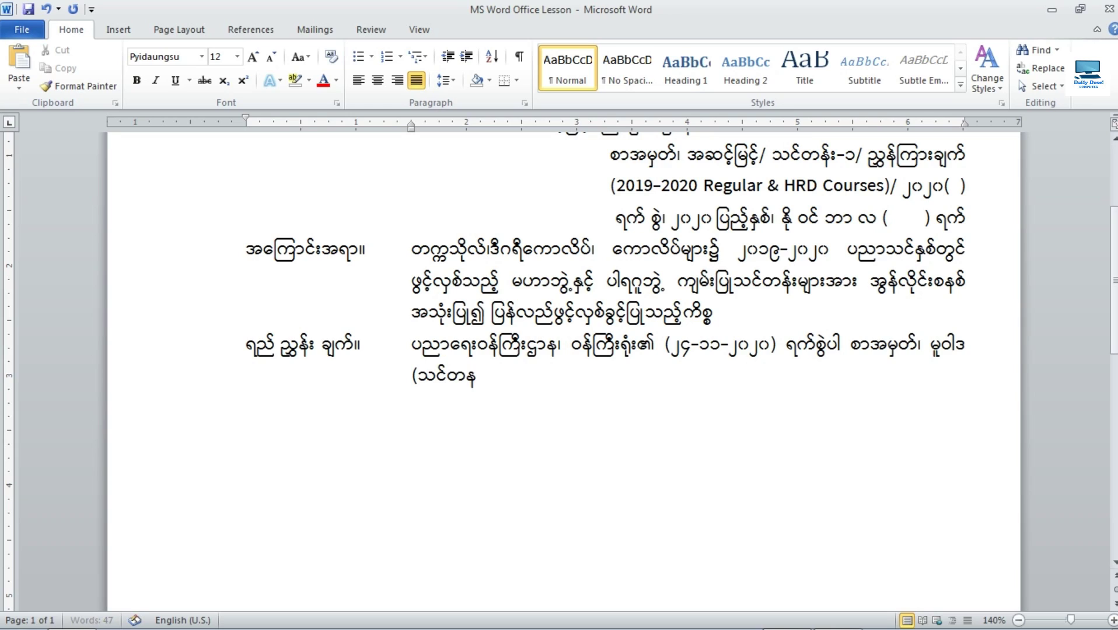
text(၂၀၂၀ ()
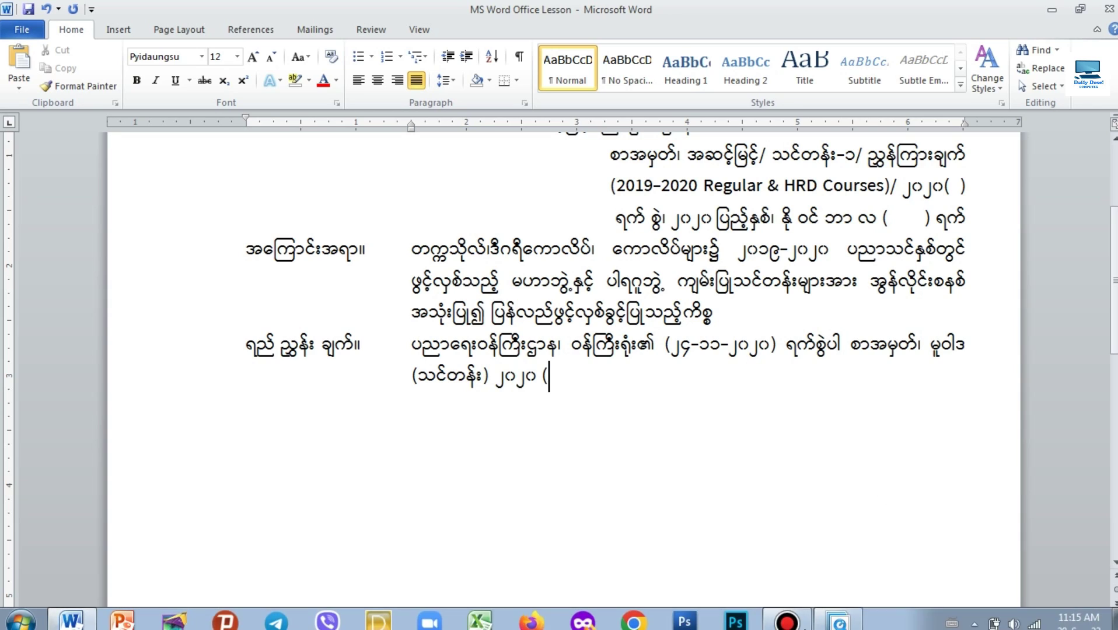
Check the number in the reference letter and complete the parenthesis after ၂၀၂၀ as (၂၄၄၄၉).
click(839, 622)
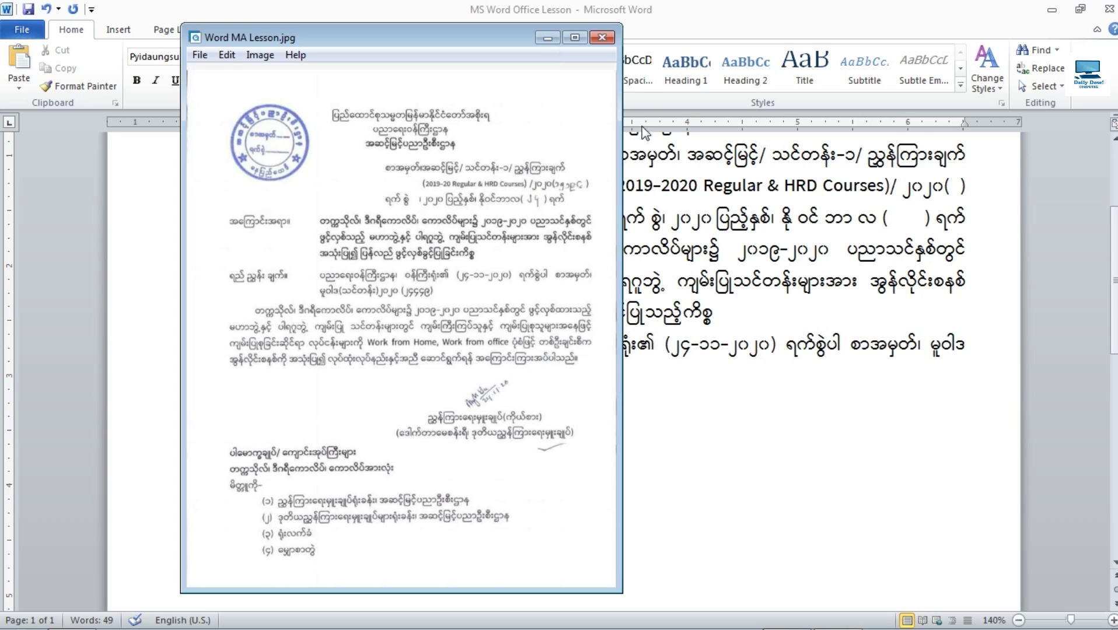
click(547, 37)
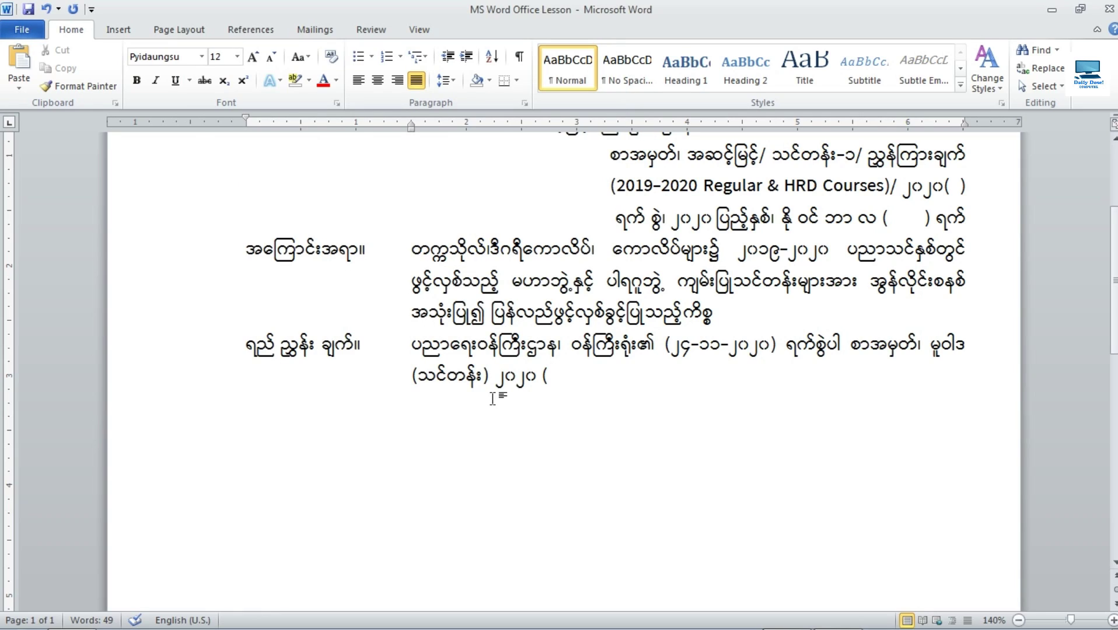
text(၂၄၄၄၉)
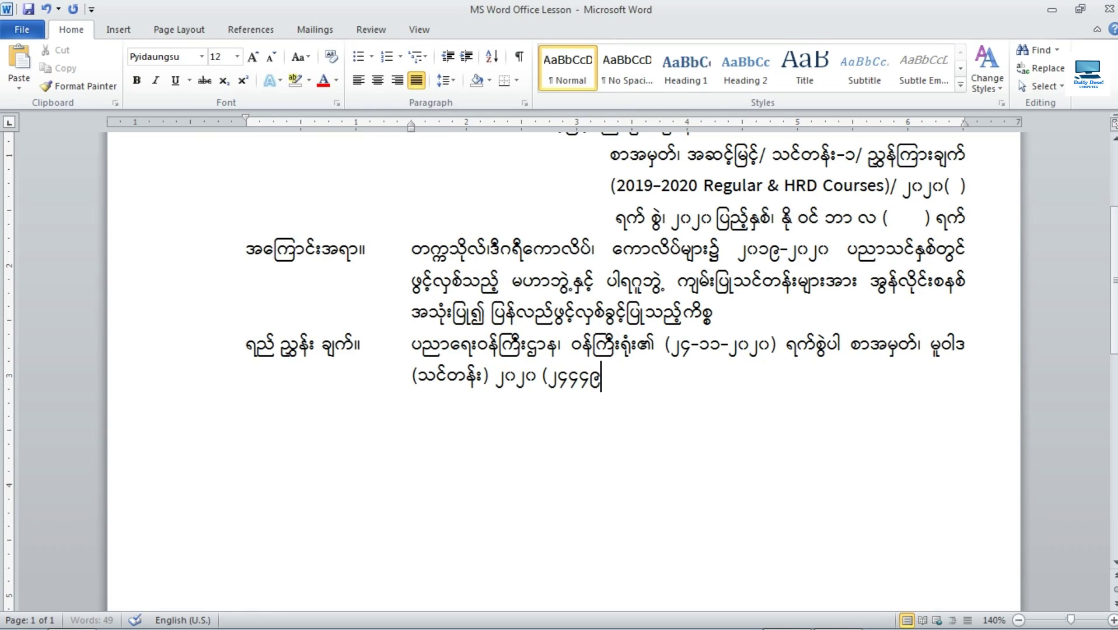
text())
Place the reference letter beside the typed text and compare the line breaks of the ရည် ညွှန်း ချက်။ entry.
click(838, 615)
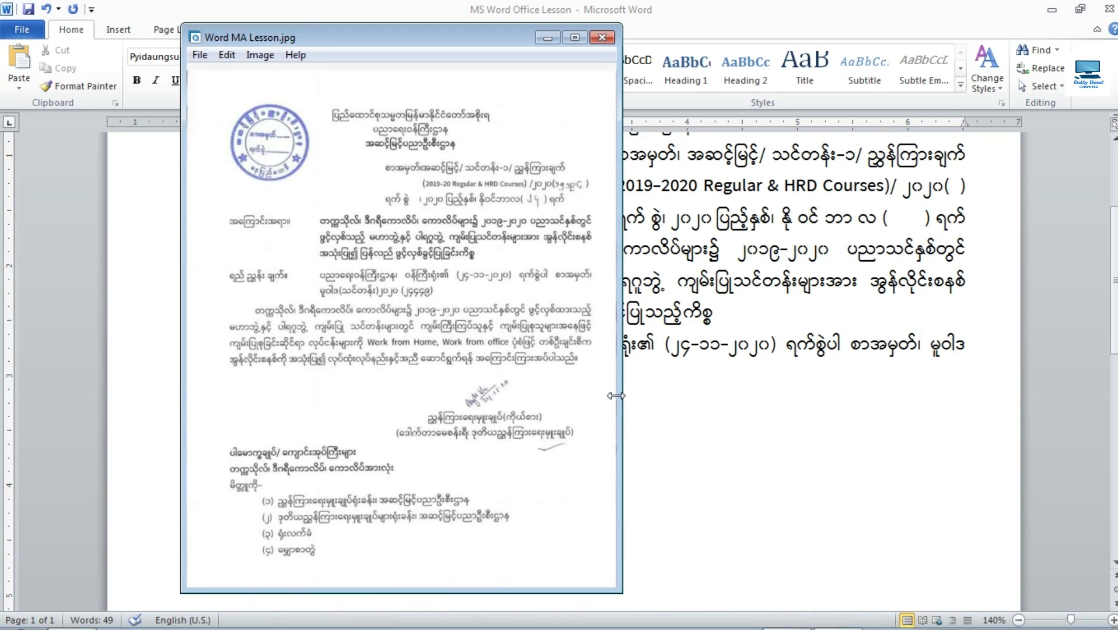
drag(428, 44, 215, 86)
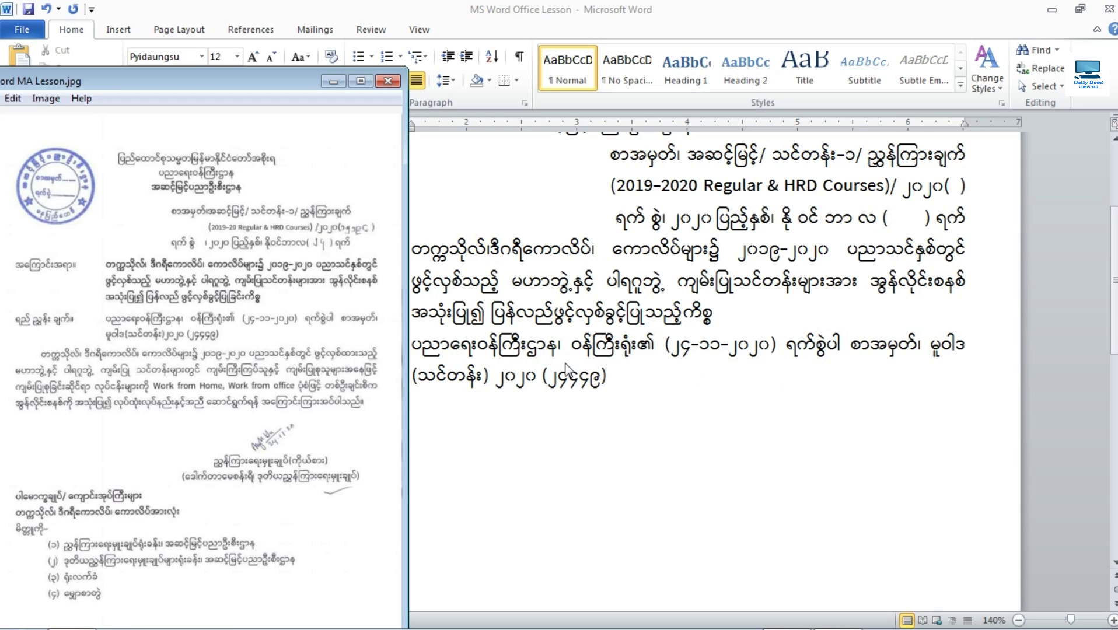
drag(294, 85, 298, 107)
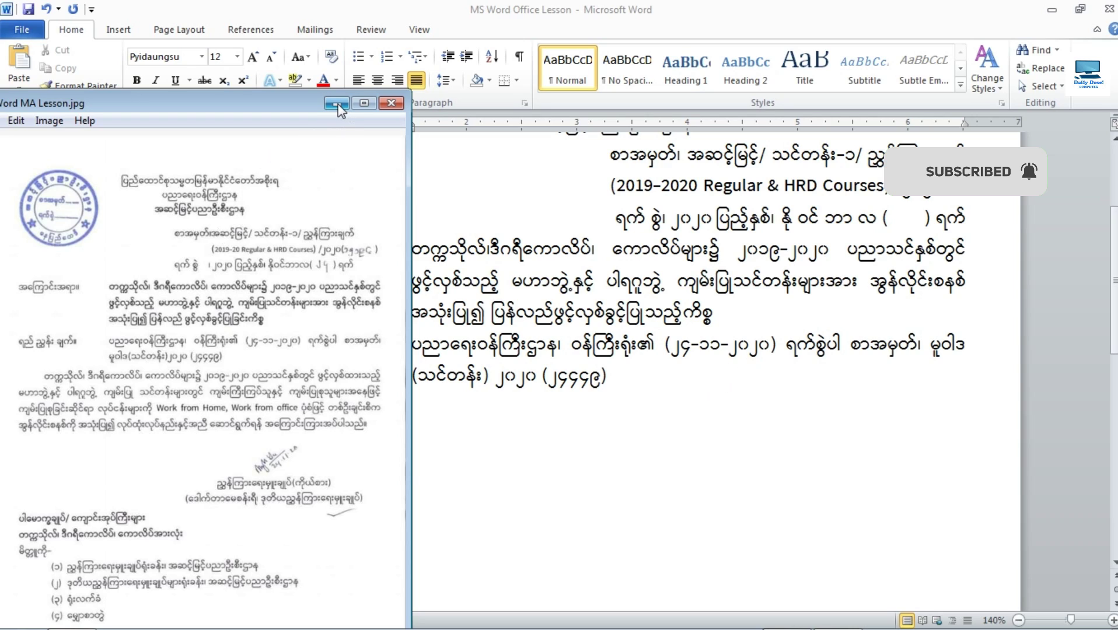
drag(315, 106, 220, 126)
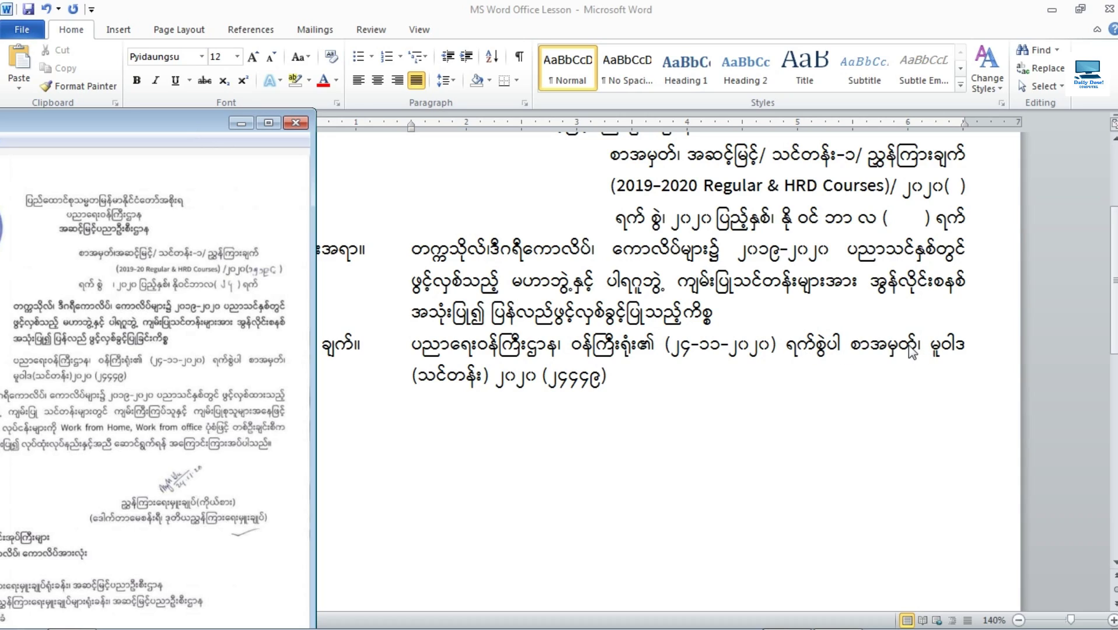
Move မူဝါဒ onto the second line by adding spaces before စာအမှတ်၊, ရက်စွဲပါ, မူဝါဒ and the date's second hyphen.
click(852, 346)
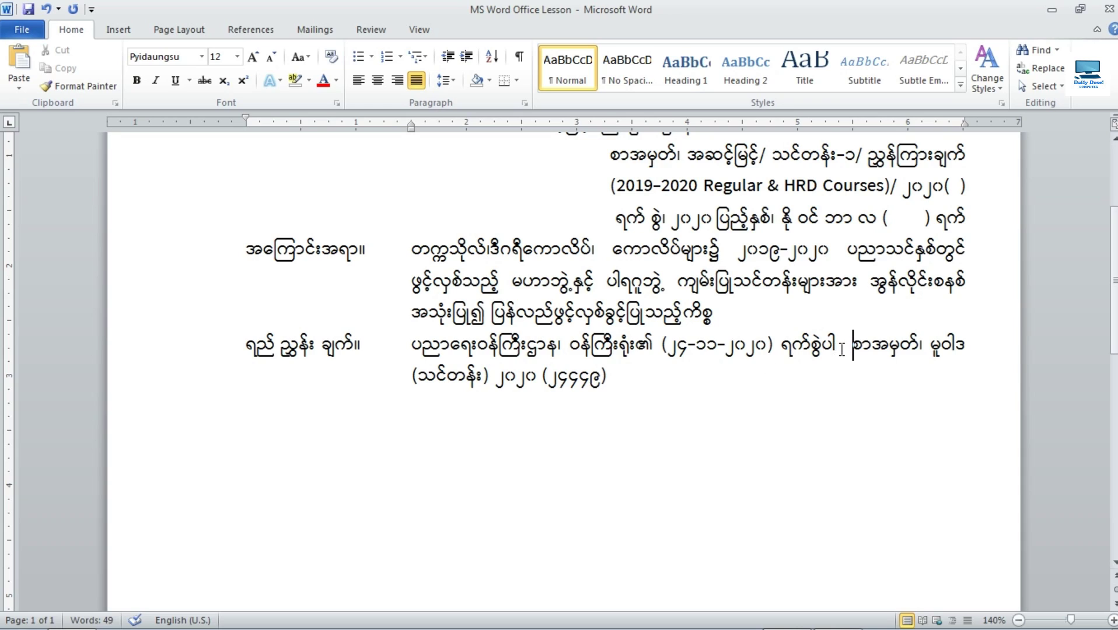
click(783, 348)
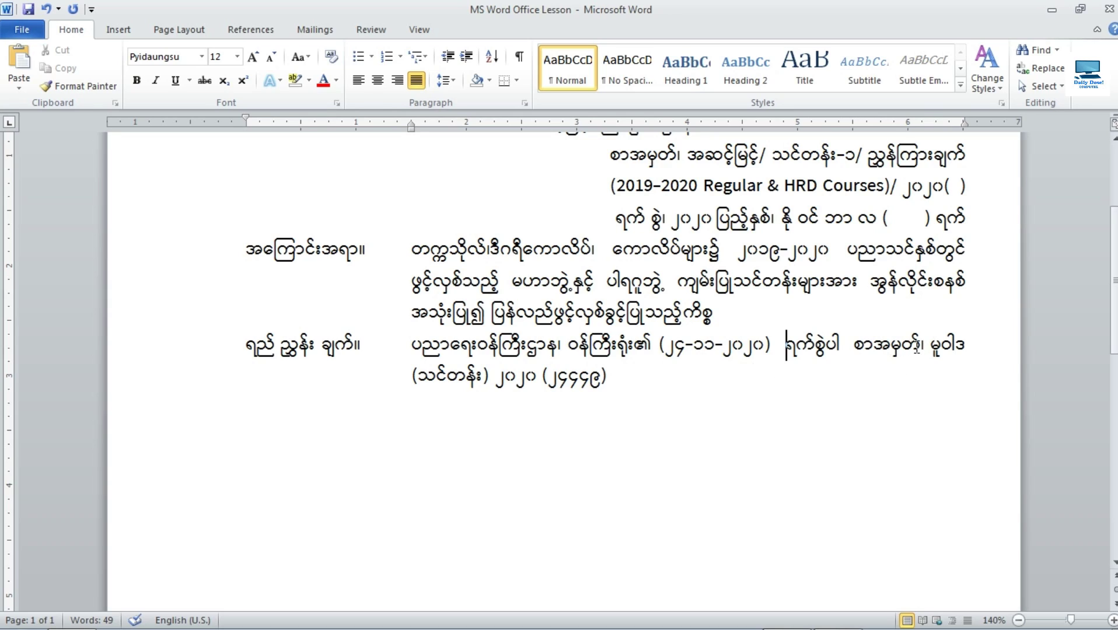
click(931, 348)
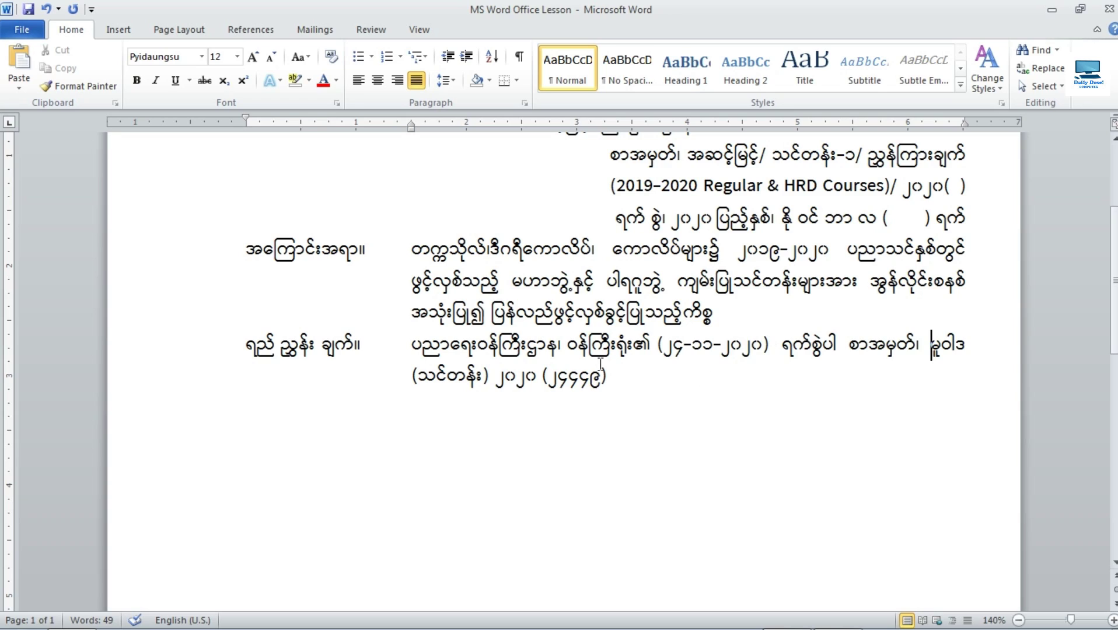
double_click(718, 345)
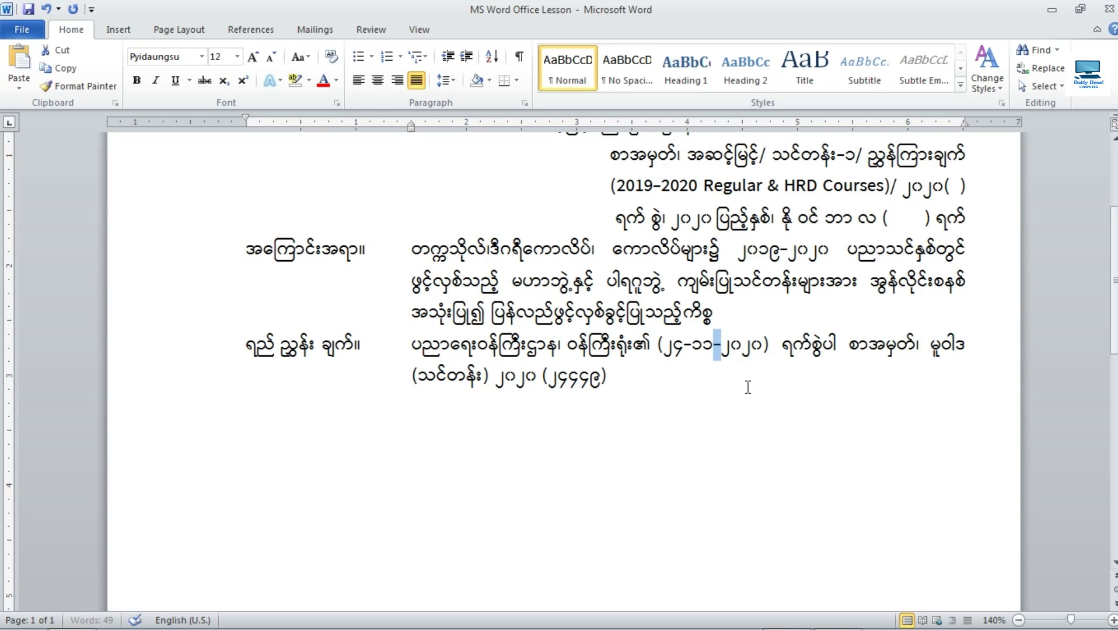
click(715, 349)
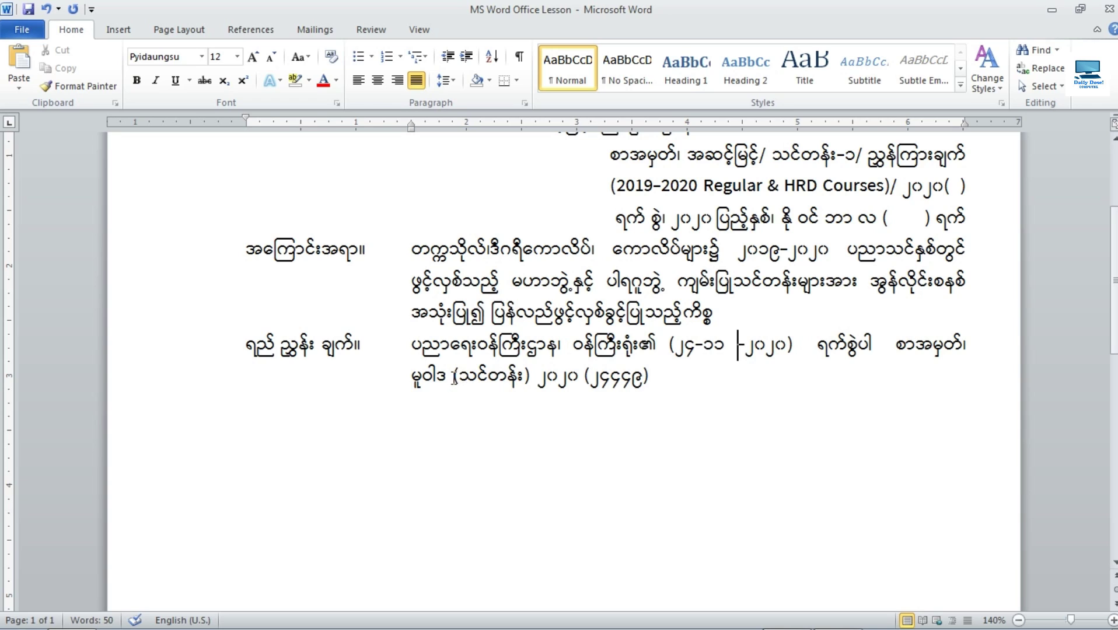
Remove the space between မူဝါဒ and (သင်တန်း) and check the entry against the reference letter.
click(454, 376)
key(BackSpace)
mouse_move(713, 612)
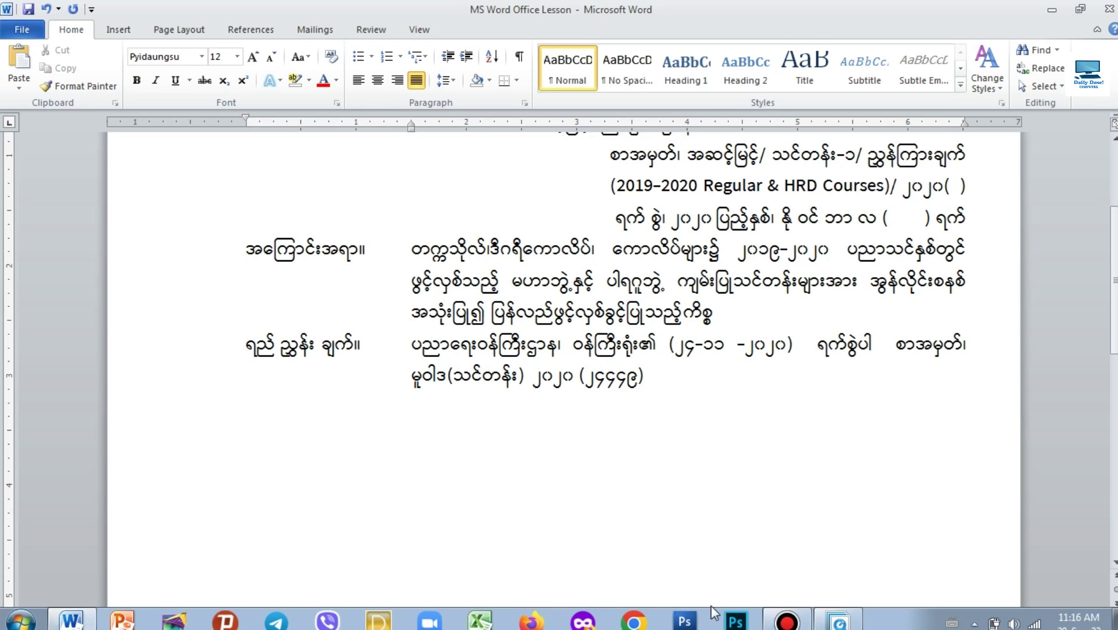
click(838, 621)
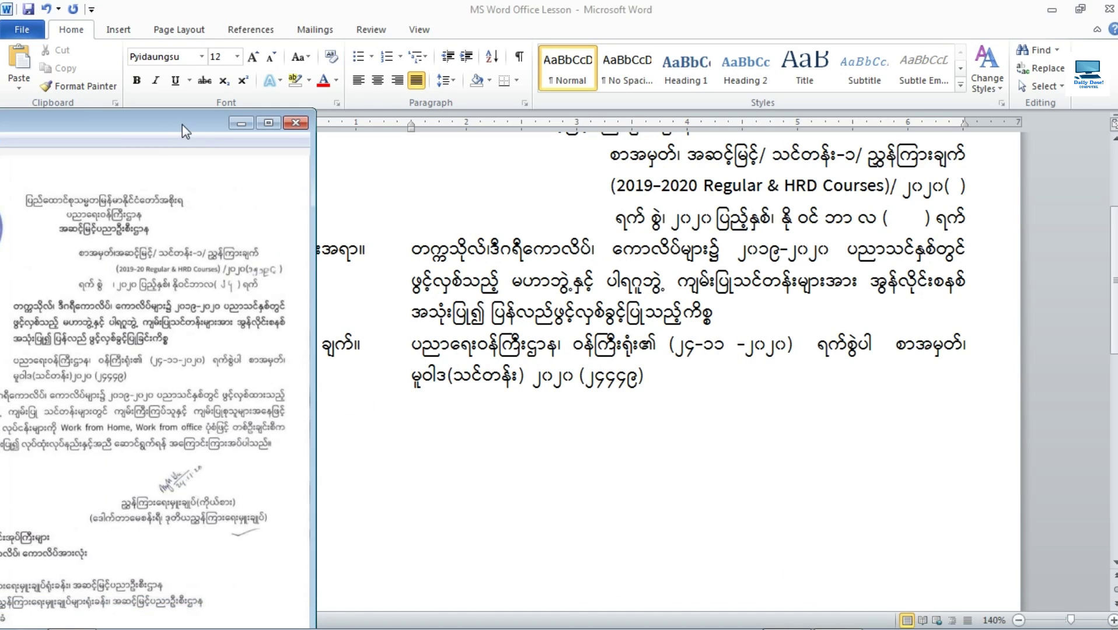
drag(186, 131, 436, 105)
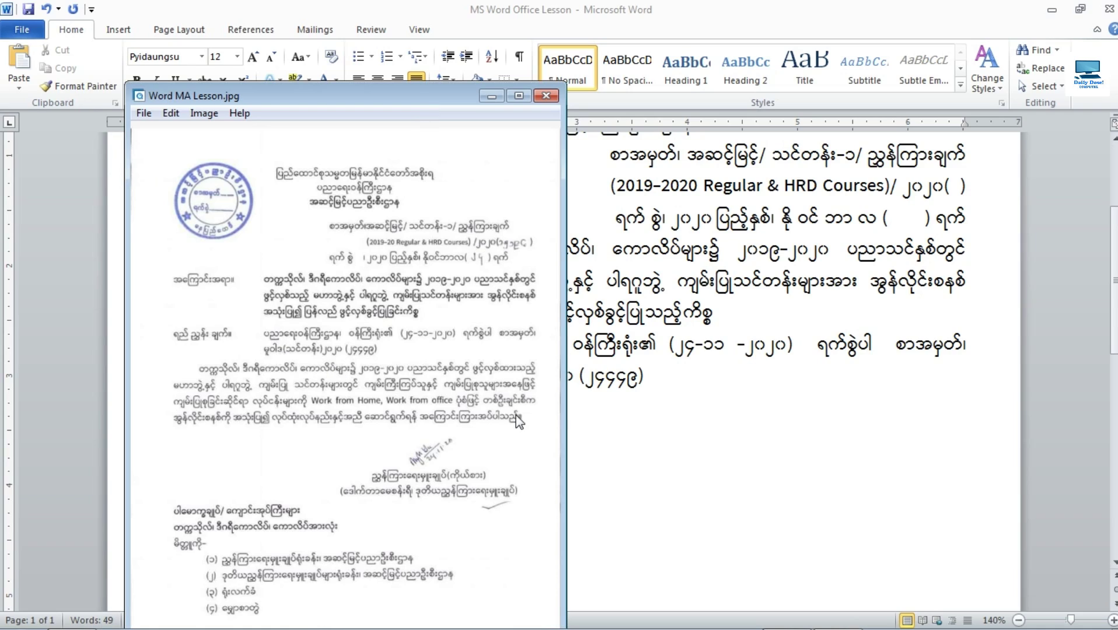
click(492, 95)
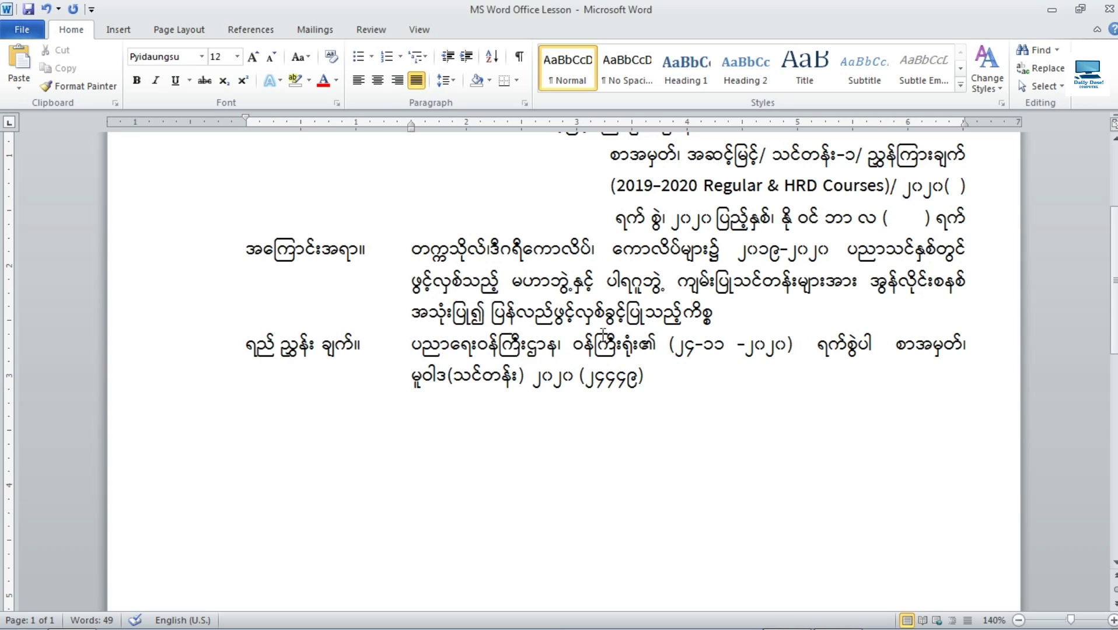
Start a new line after (၂၄၄၄၉) and consult the reference letter for the body paragraph.
scroll(665, 371, down, 3)
click(669, 270)
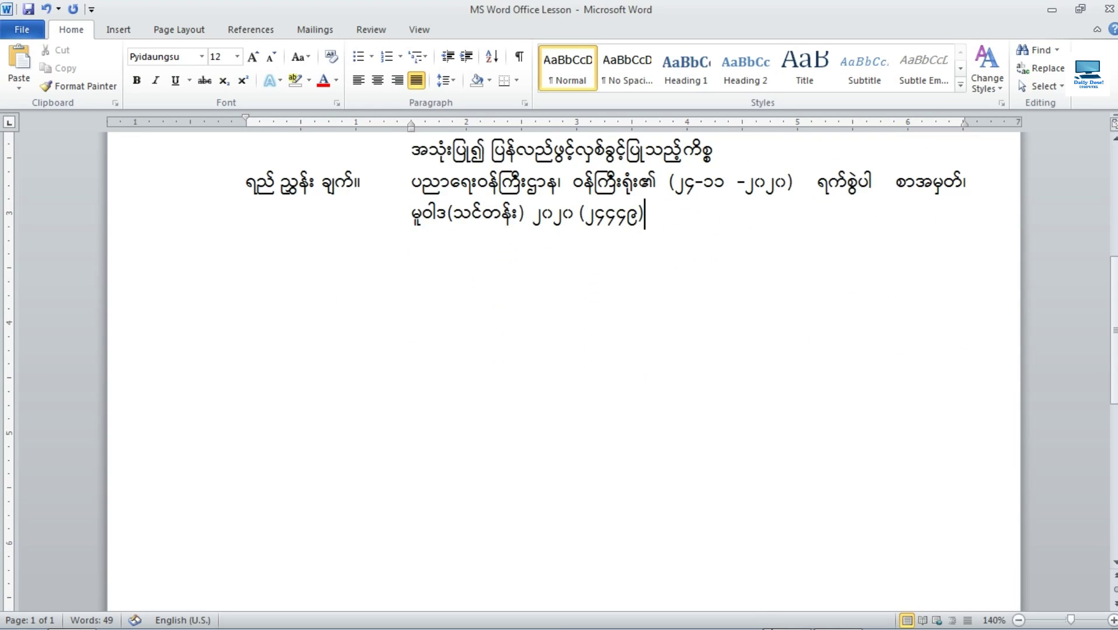
click(851, 616)
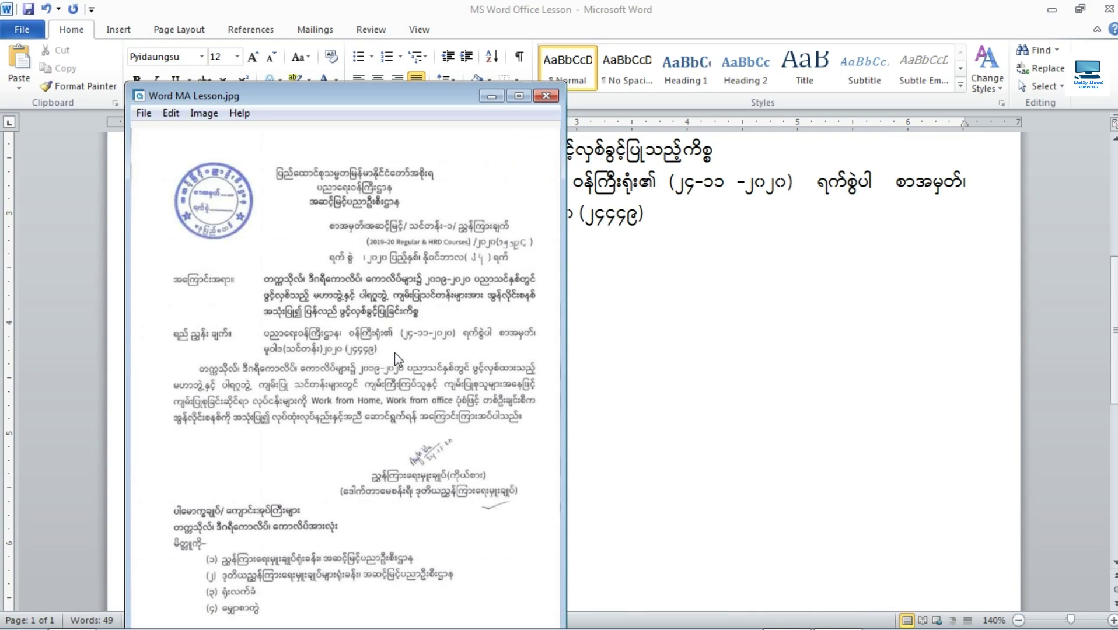
drag(371, 97, 433, 17)
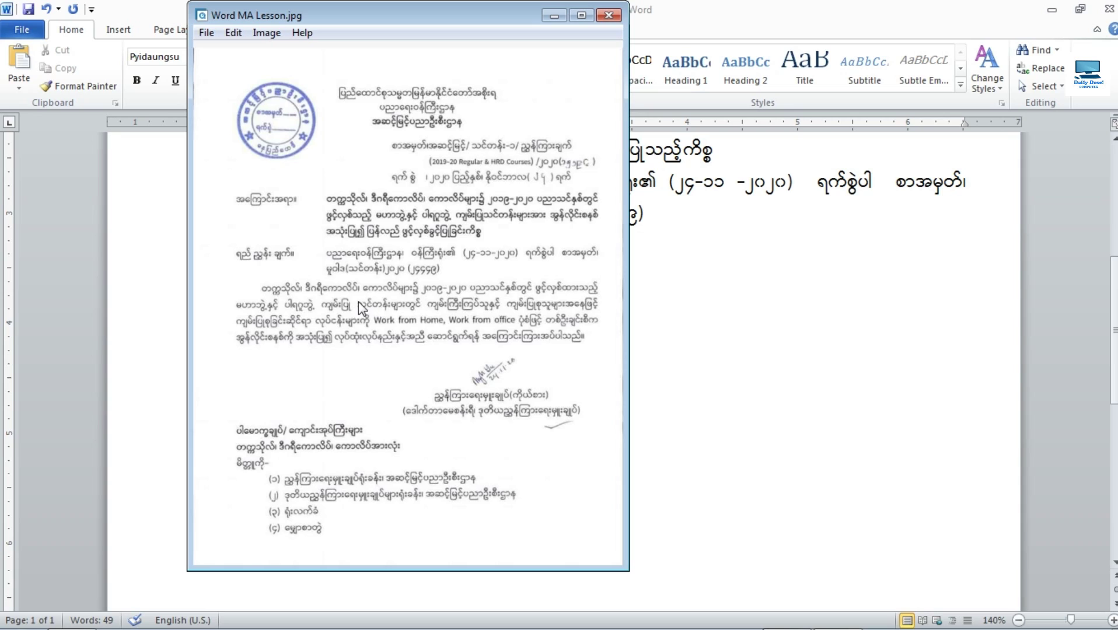
click(694, 344)
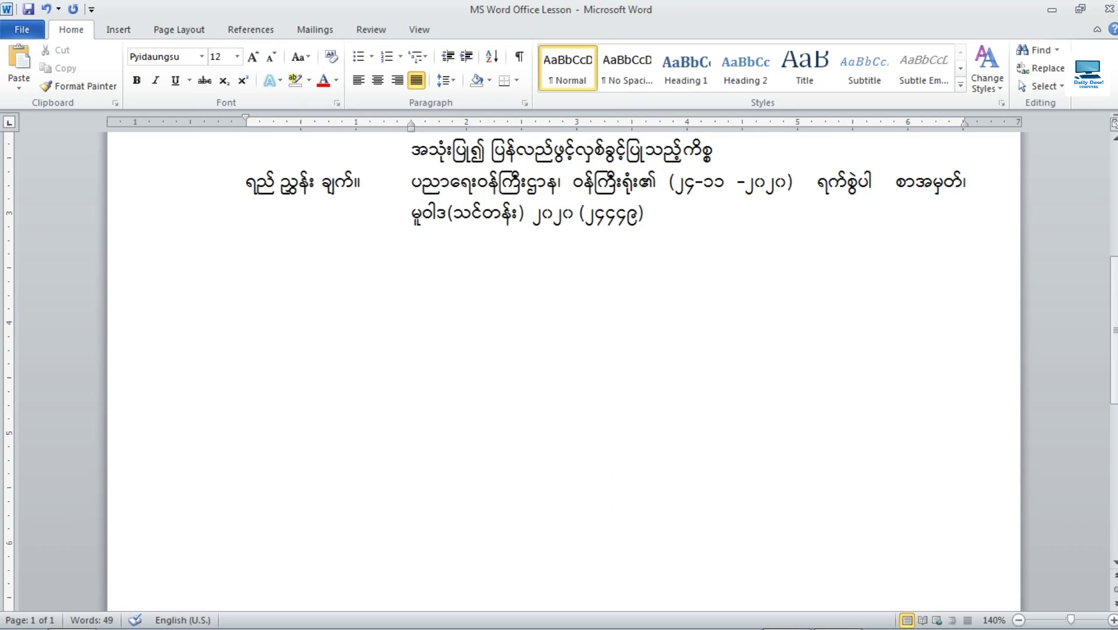
key(Return)
click(849, 614)
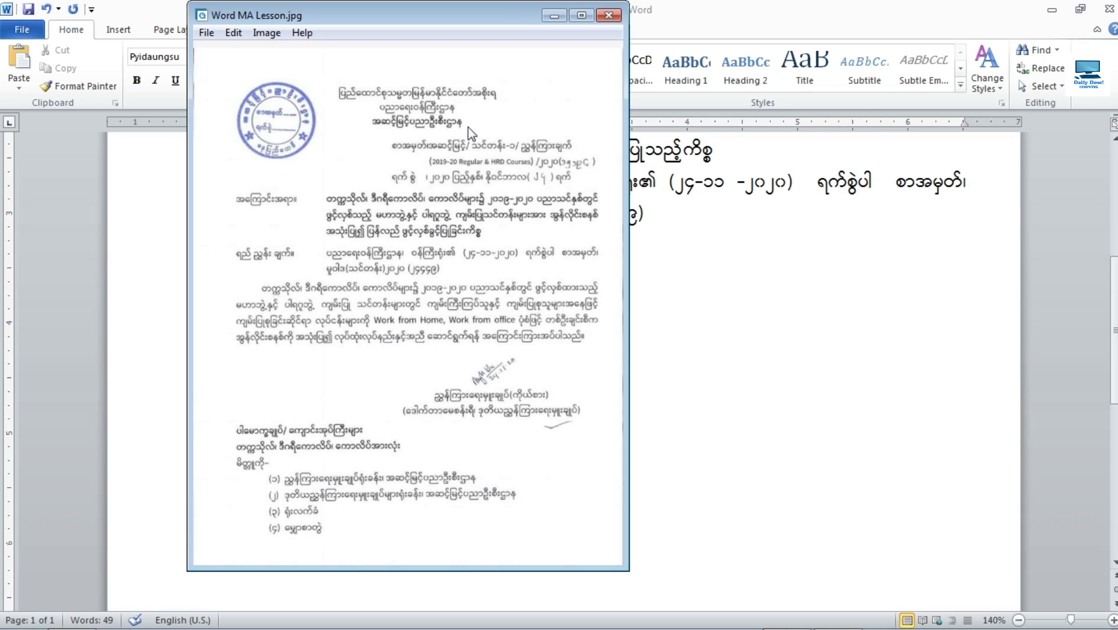
Switch to the Word letter and tab in on the empty line below the reference entry.
key(alt+Tab)
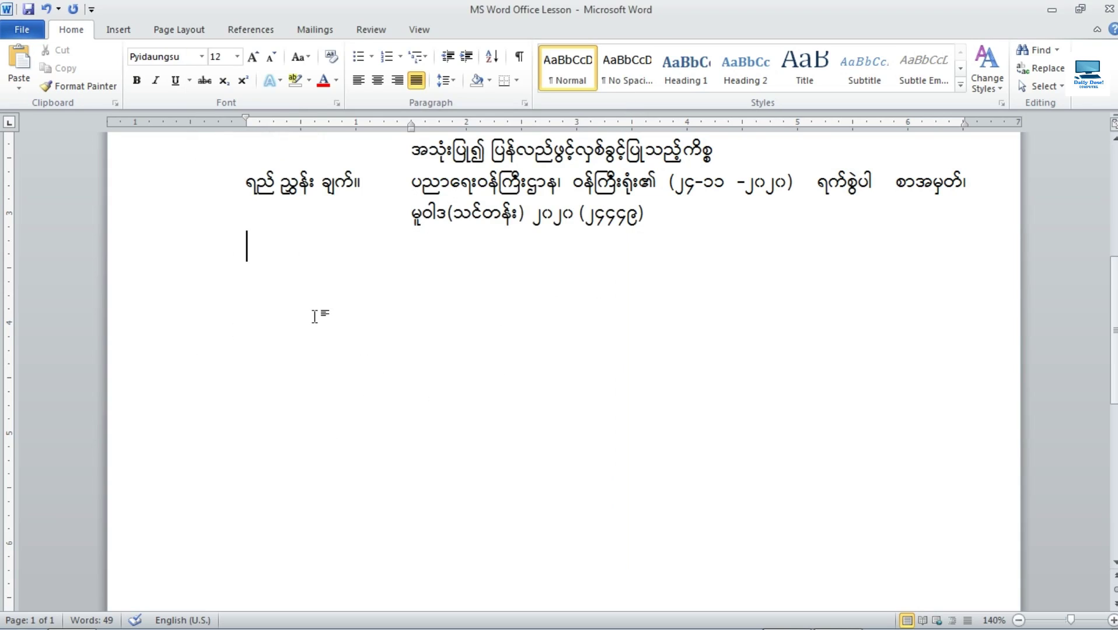
key(Tab)
scroll(328, 315, up, 3)
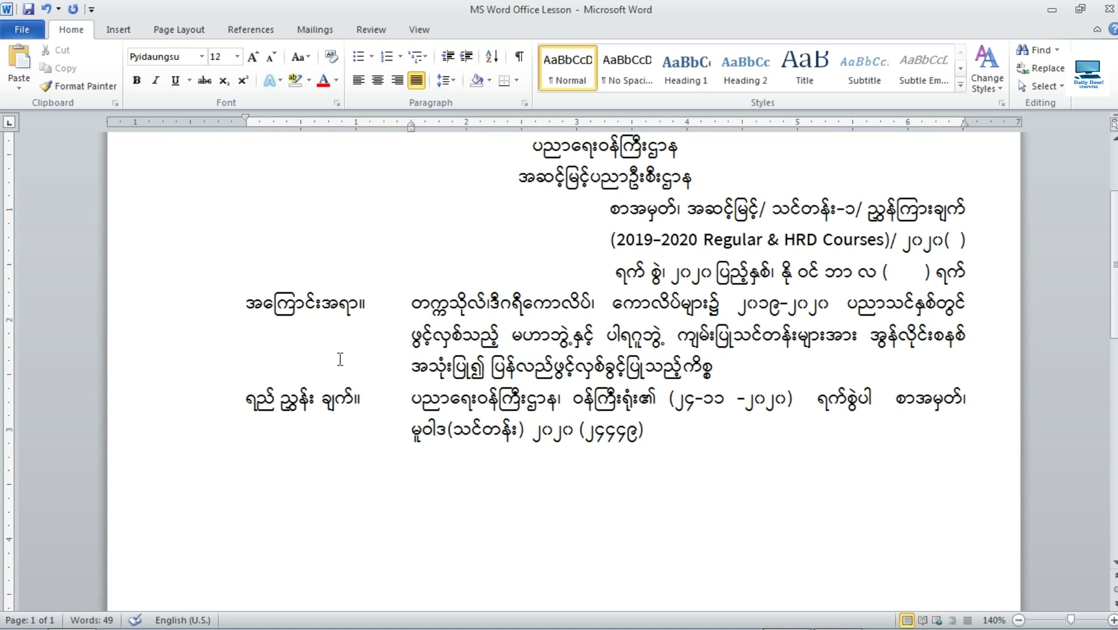
scroll(340, 359, down, 1)
scroll(391, 373, down, 1)
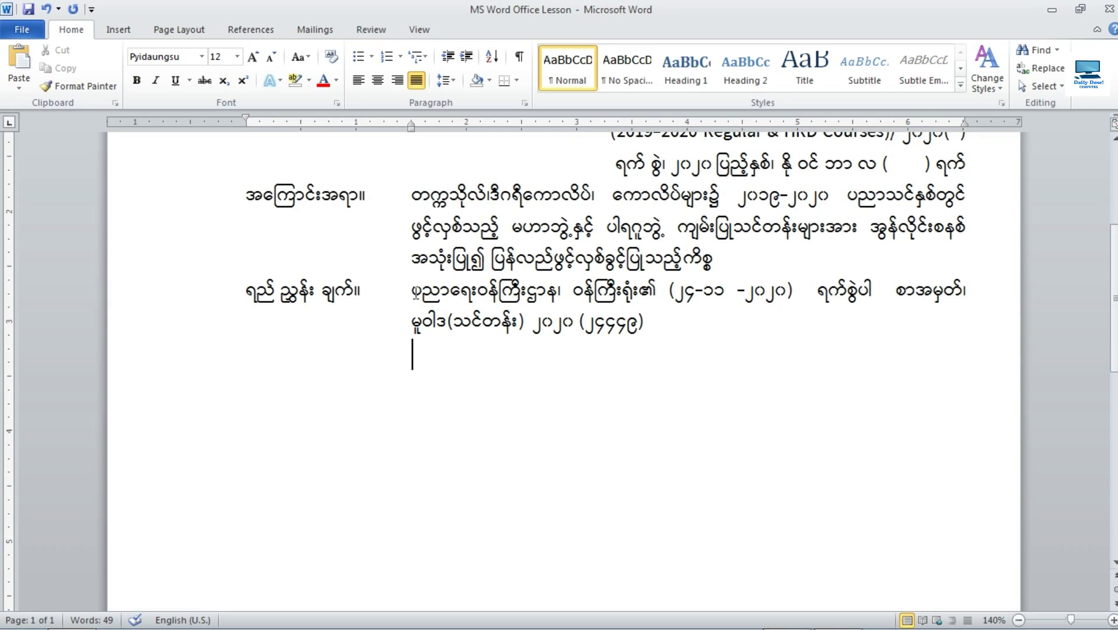
click(406, 374)
click(414, 194)
click(418, 360)
click(251, 382)
click(412, 370)
mouse_move(411, 124)
mouse_down()
mouse_move(253, 146)
mouse_move(245, 126)
mouse_move(249, 136)
mouse_up()
key(BackSpace)
Start a new paragraph below the reference entry, tab in its first line and set its hanging indent to 0.
click(649, 322)
key(Return)
key(Tab)
drag(411, 128, 246, 150)
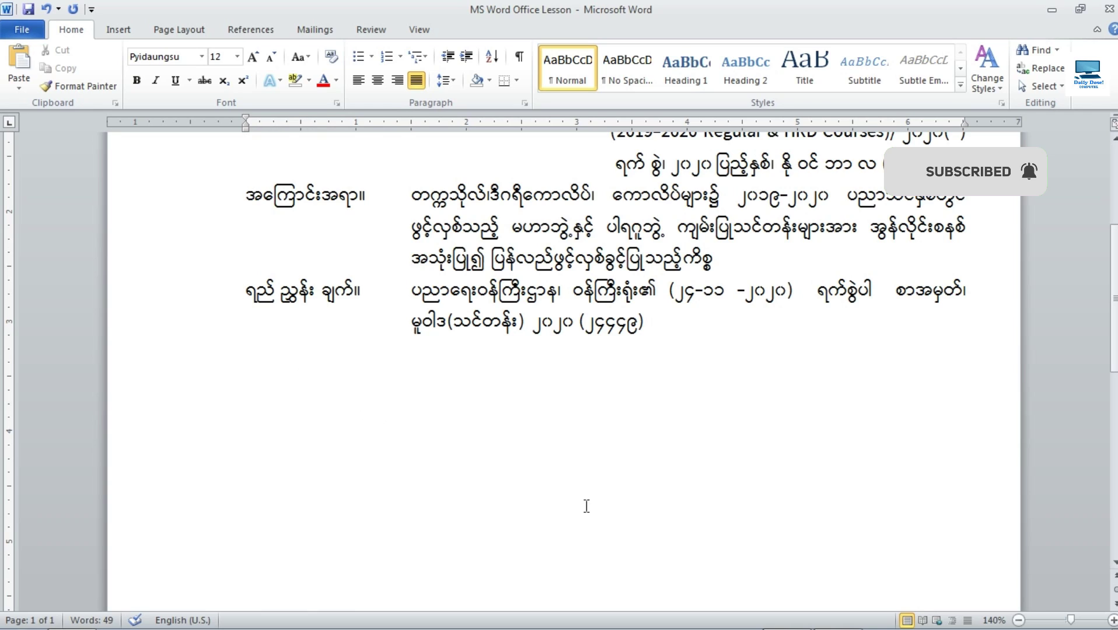
Consult the scanned letter and begin the body paragraph with "တက္ကသိုလ်၊ ဒီဂရီကောလိပ်၊ကောလိပ်များ".
click(838, 623)
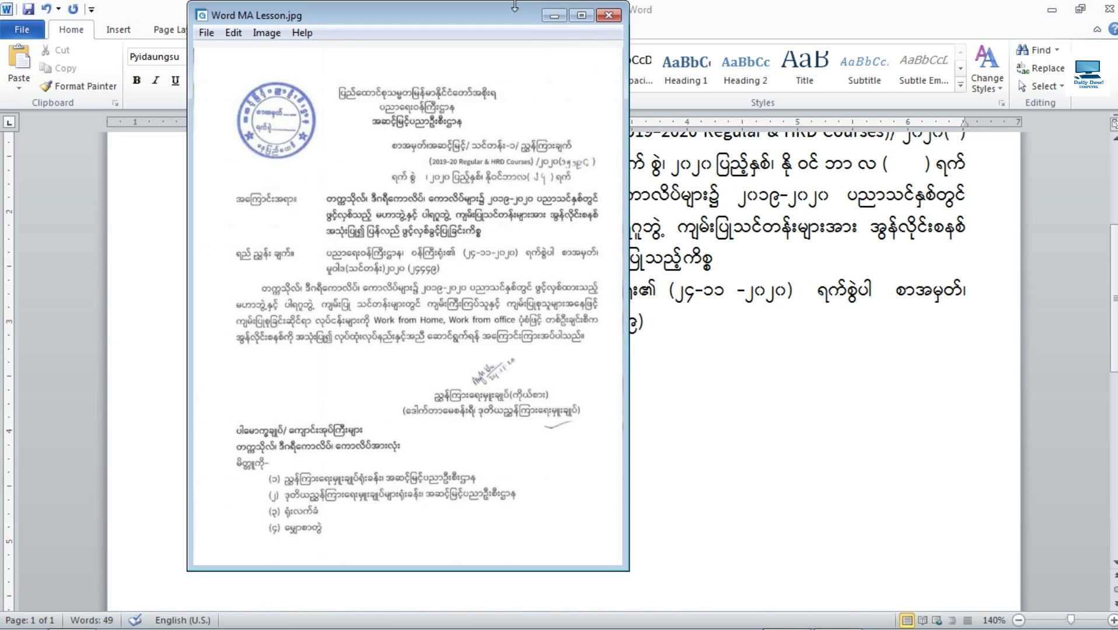
click(558, 18)
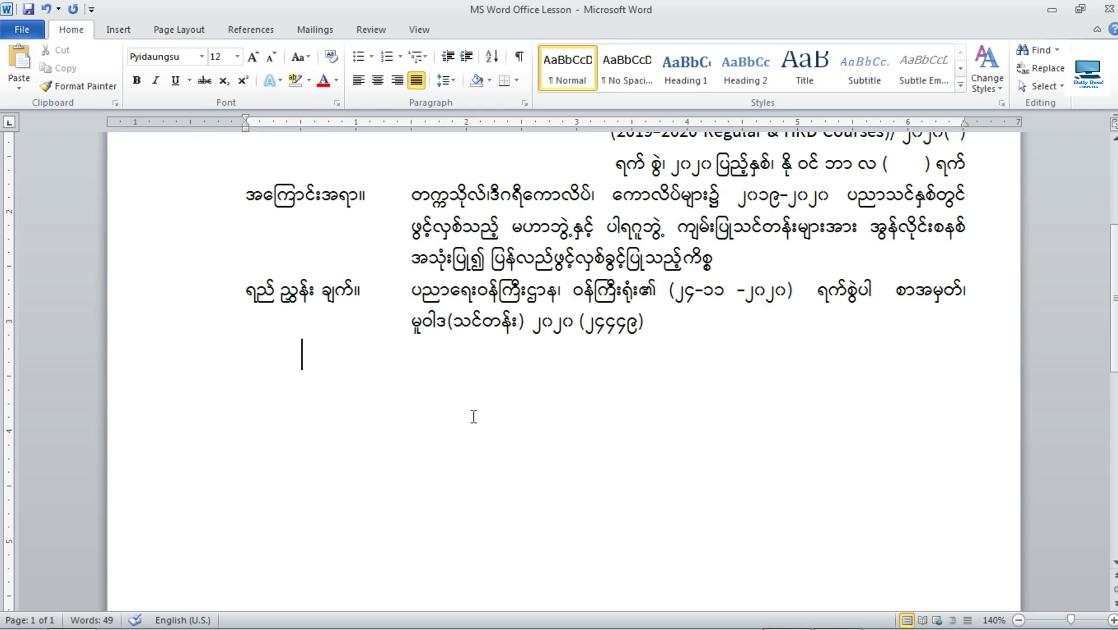
text(တက္က)
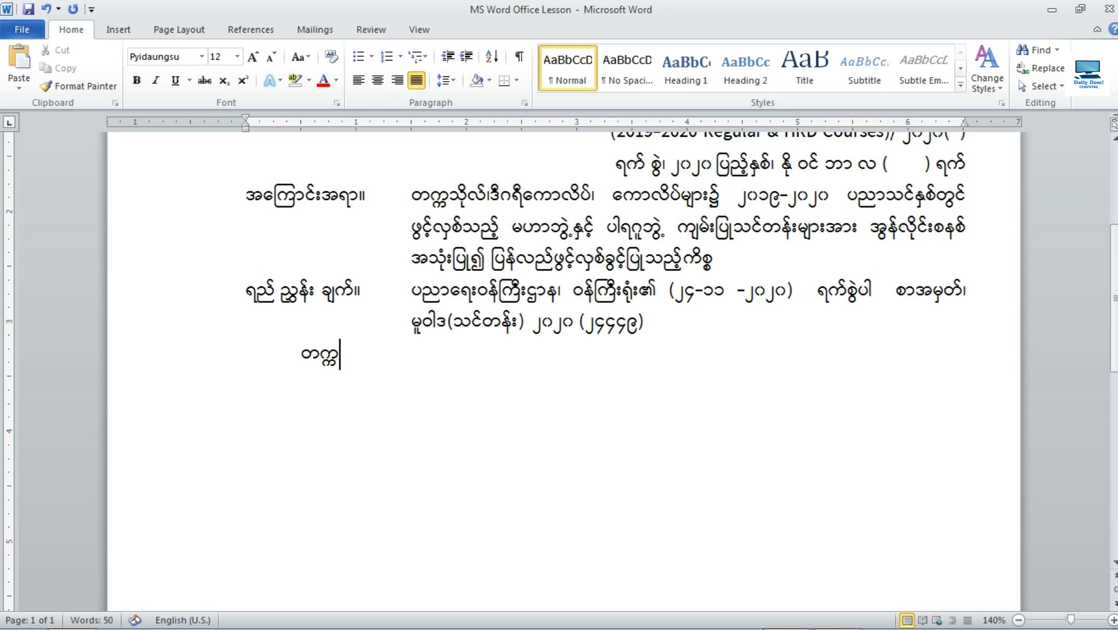
text(သိုလ်၊ )
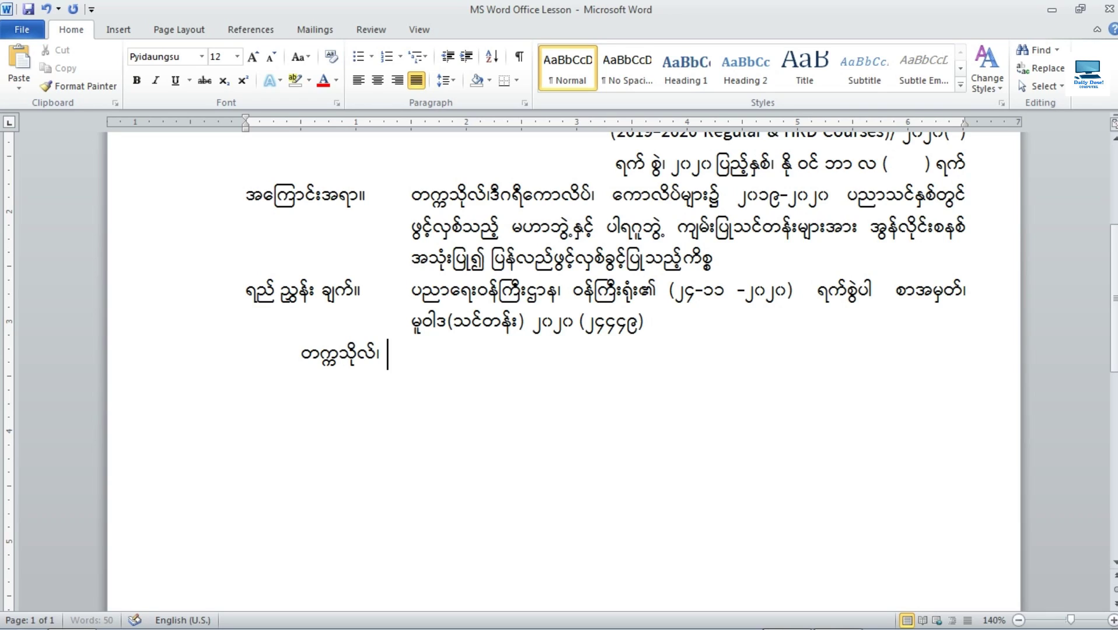
text(ဒီဂရ)
text(ီကောလိပ)
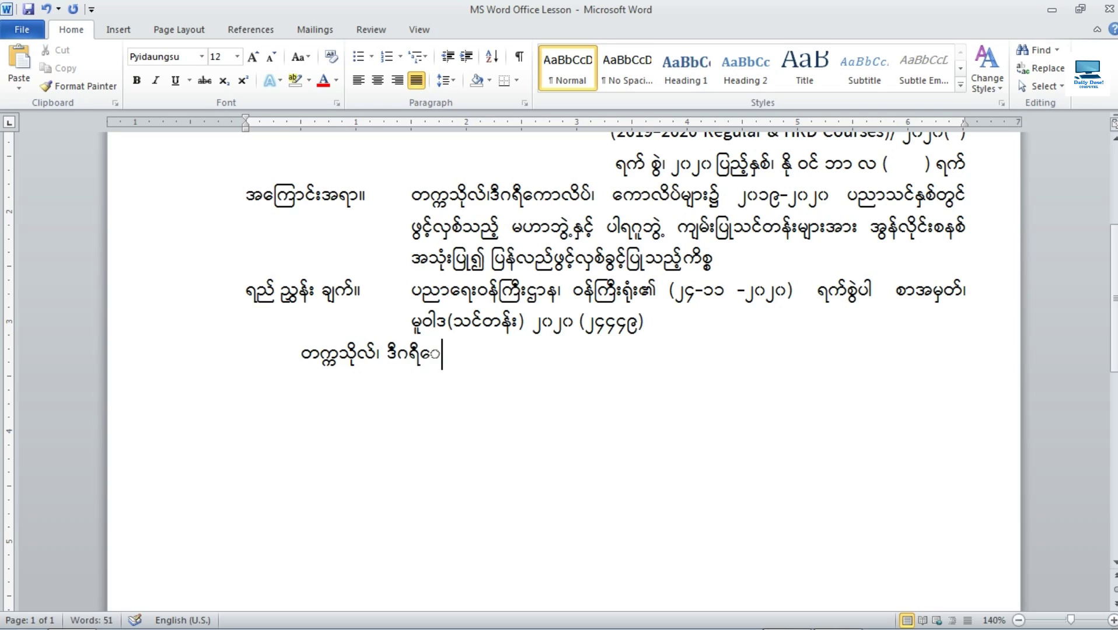
text(်၊)
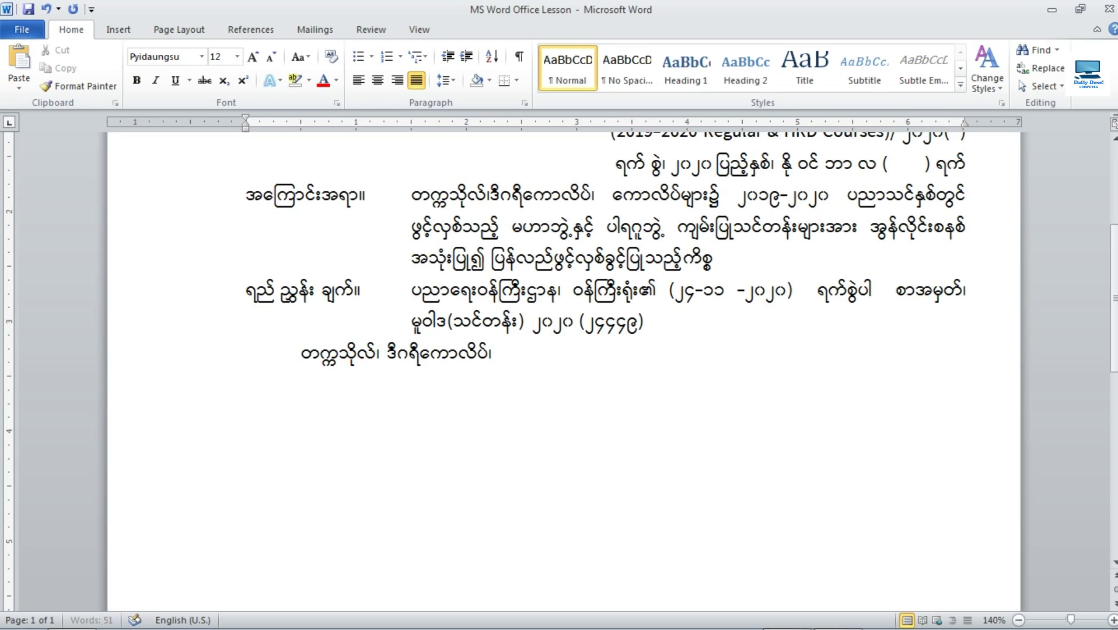
text(ကောလိပ်များ)
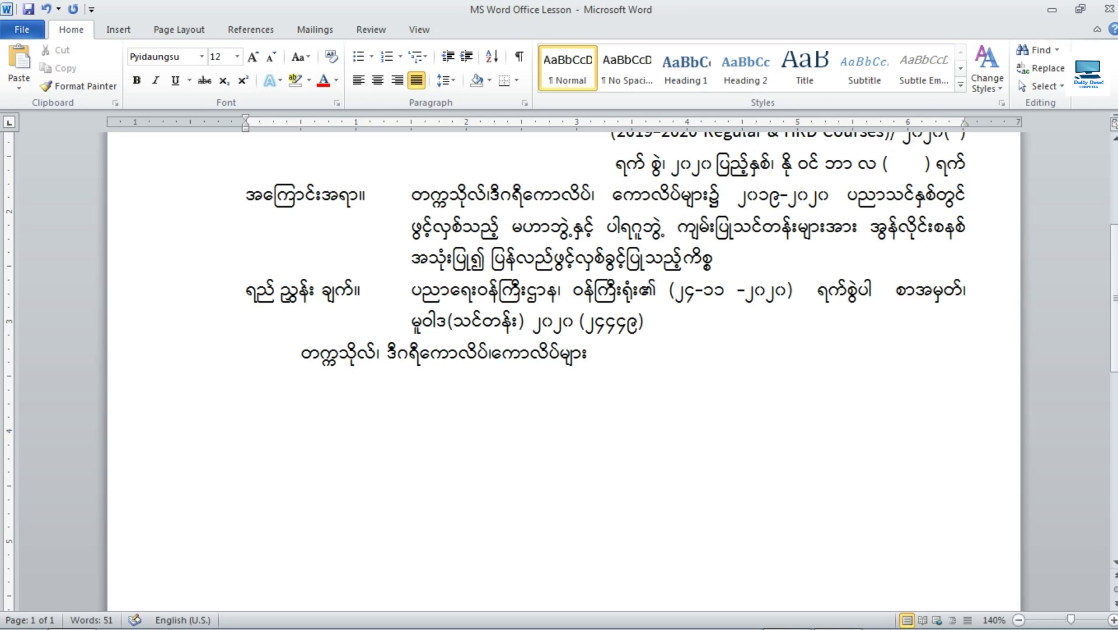
Continue the body paragraph with "၌ ၂၀၁၉-၂၀၂၀ ပညာသင်နှစ်တွင်" and dismiss the antivirus certificate alert by disconnecting.
text(က)
key(BackSpace)
text(၌ ၂၀၁၉-)
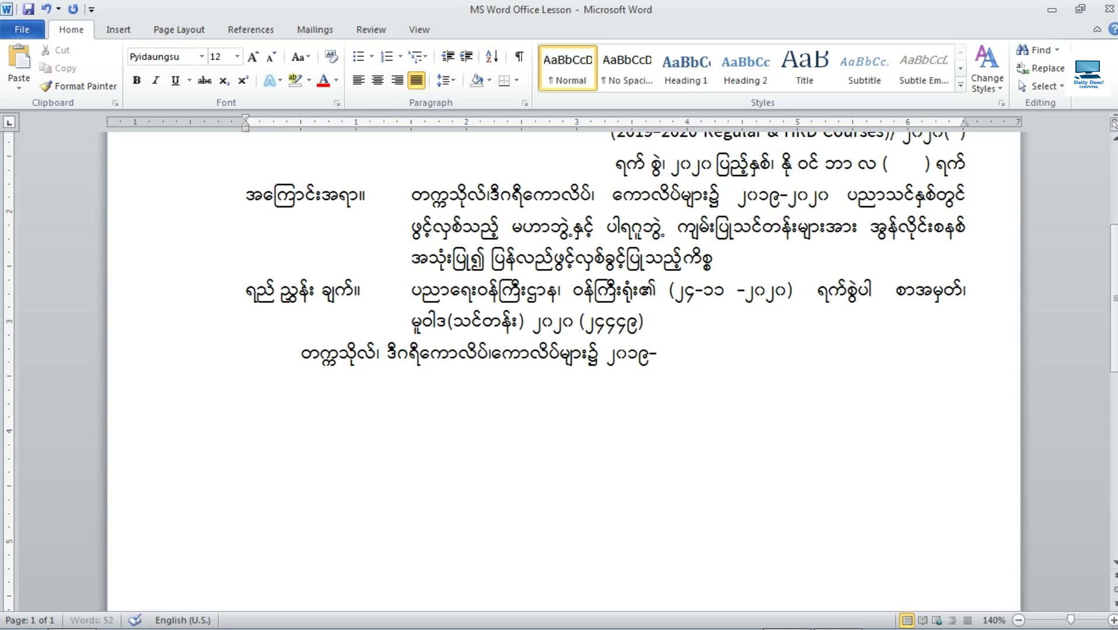
text(၂၀၂၀ ပညာသင်နှစ)
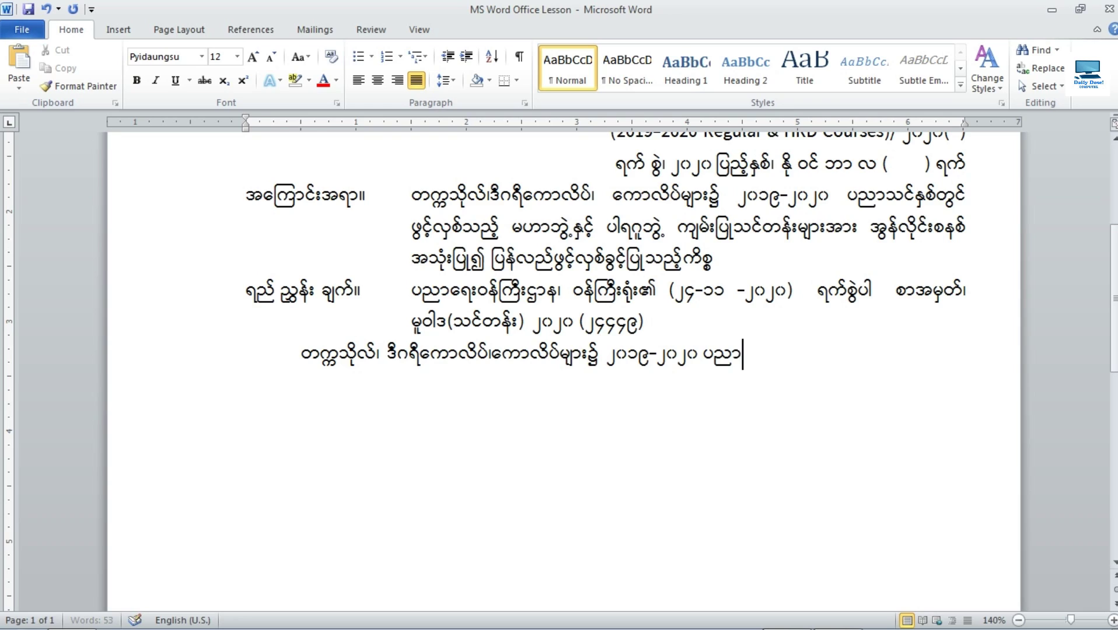
key(BackSpace)
key(BackSpace)
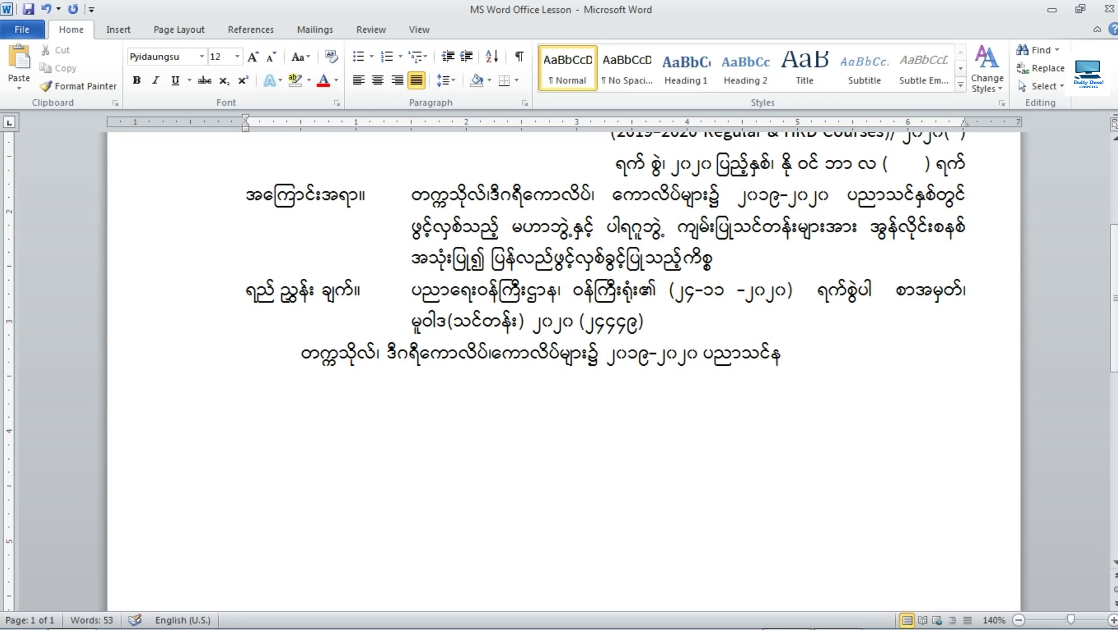
text(ှစ်တ)
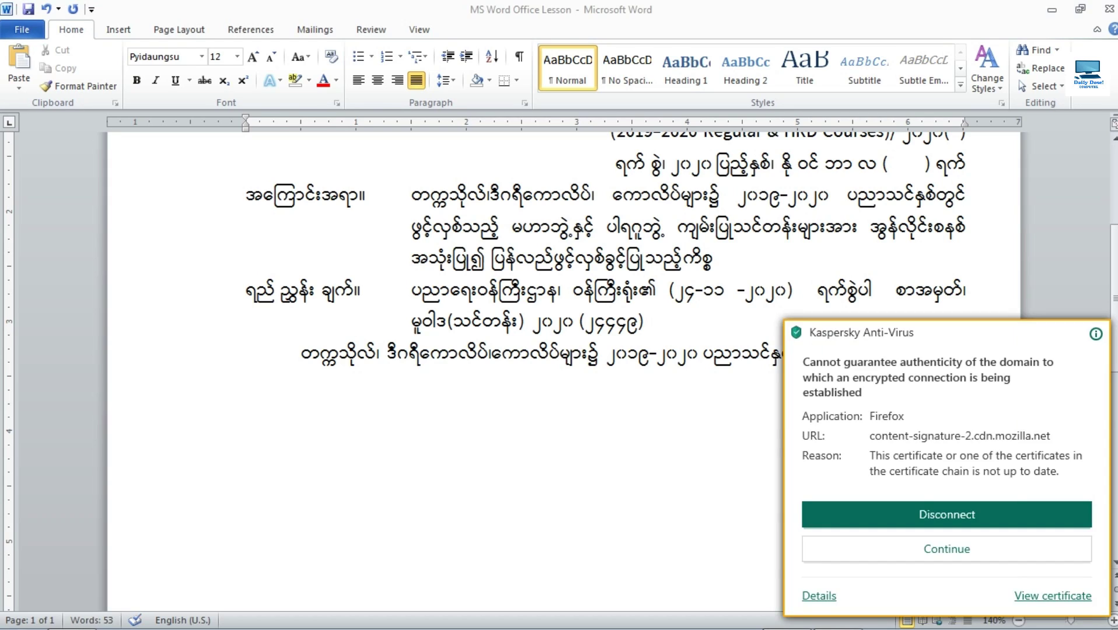
text(ွင်)
click(829, 514)
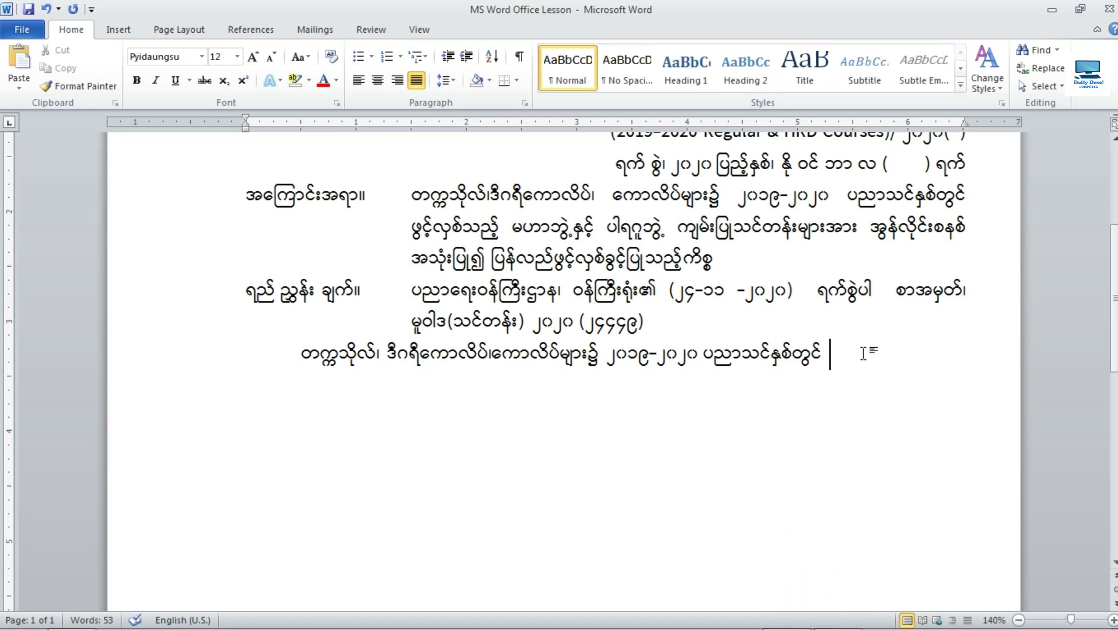
Add "ဖွင့်လှစ်သည့် မဟာဘွဲ့နှင့် ပါရဂူဘွဲ့" to the body paragraph.
text(ဖွင့်လ)
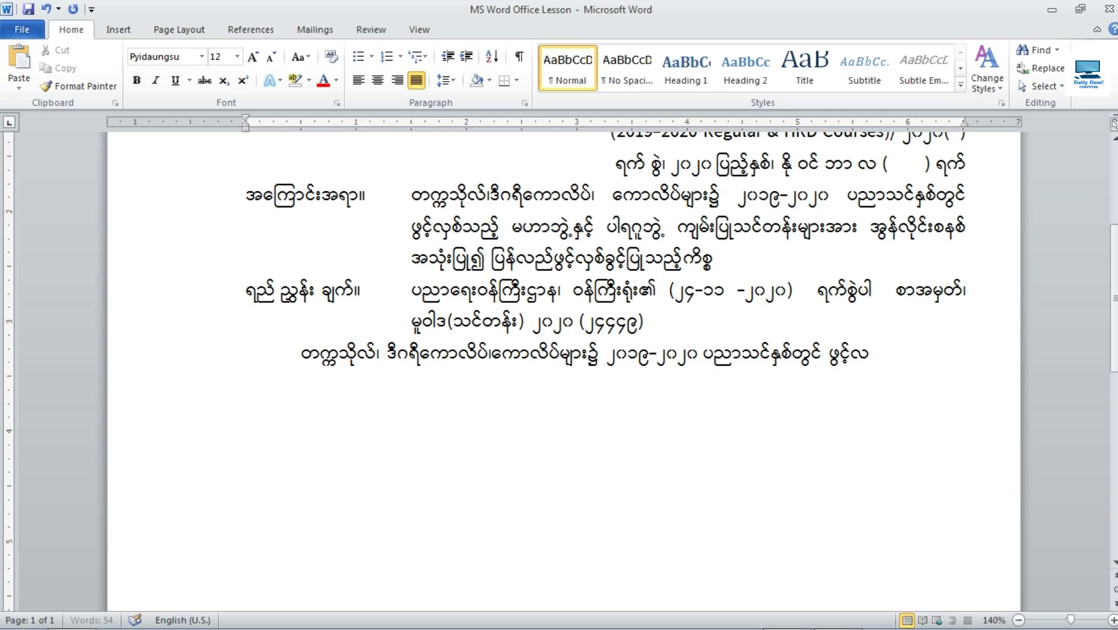
text(ှစ်သည့်)
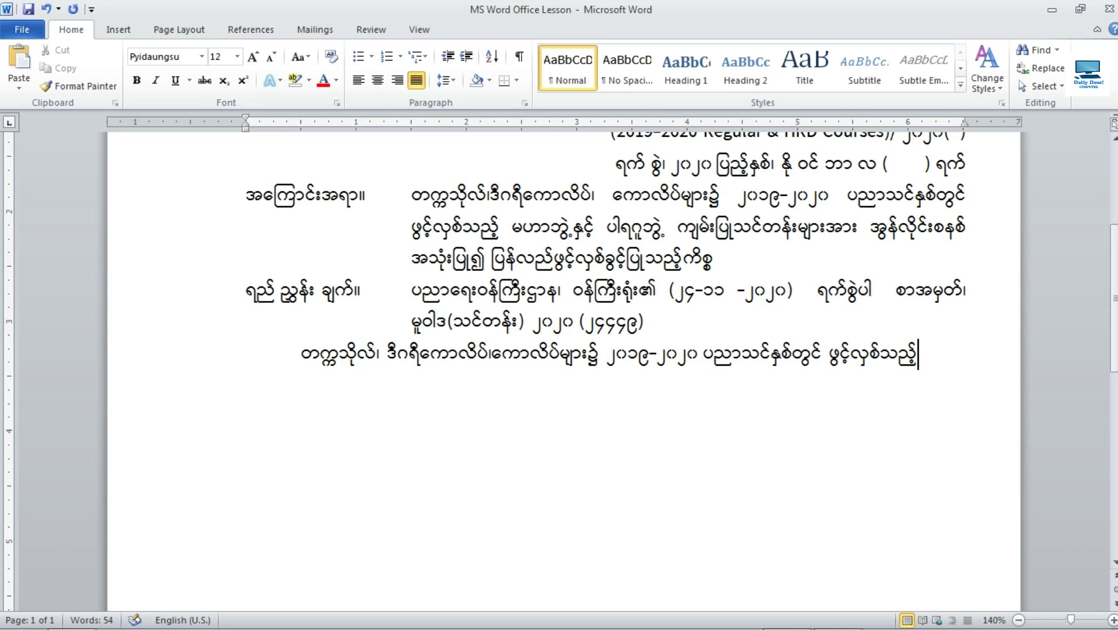
text( မစ)
key(BackSpace)
text(ဟာဘွ)
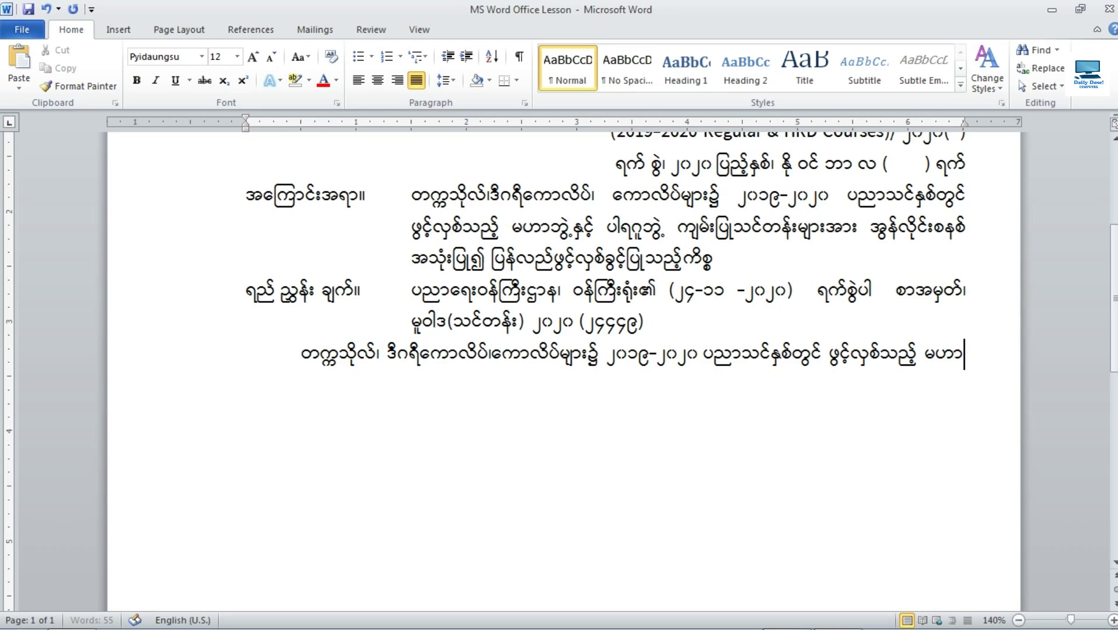
key(BackSpace)
key(BackSpace)
text(ဘွဲ့)
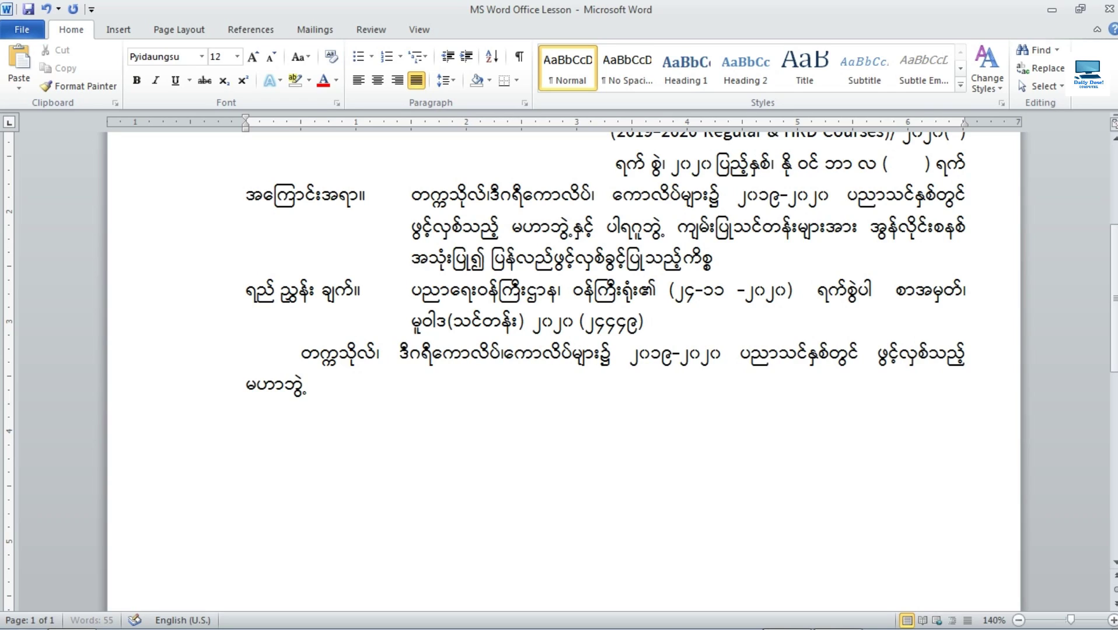
text(နှင့် ပါ ရ)
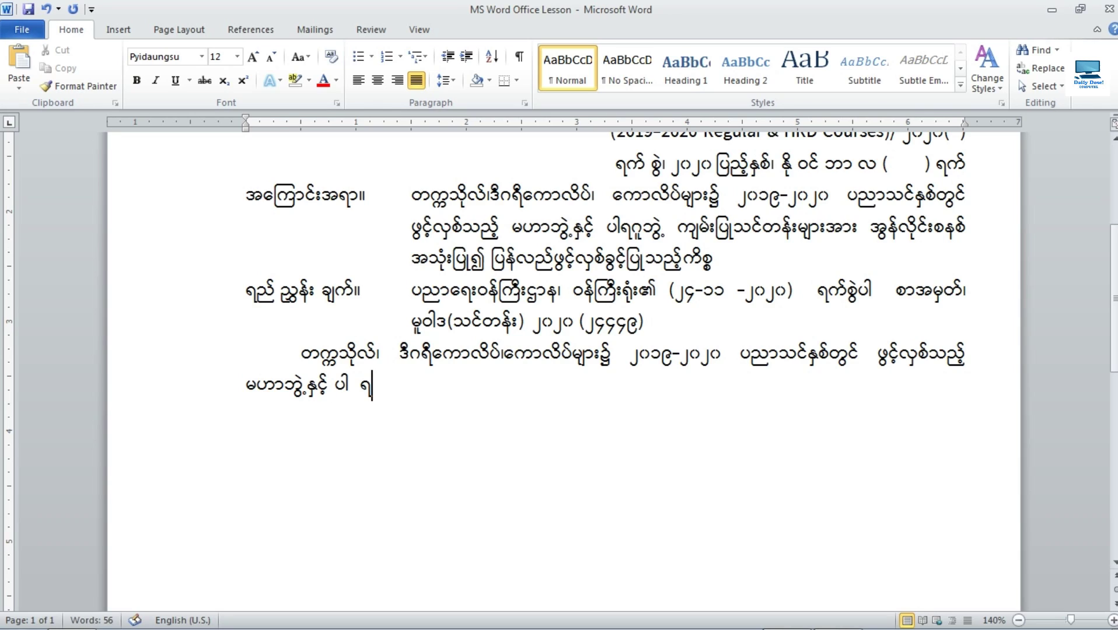
text(ဂူဘွဲ့)
text(့)
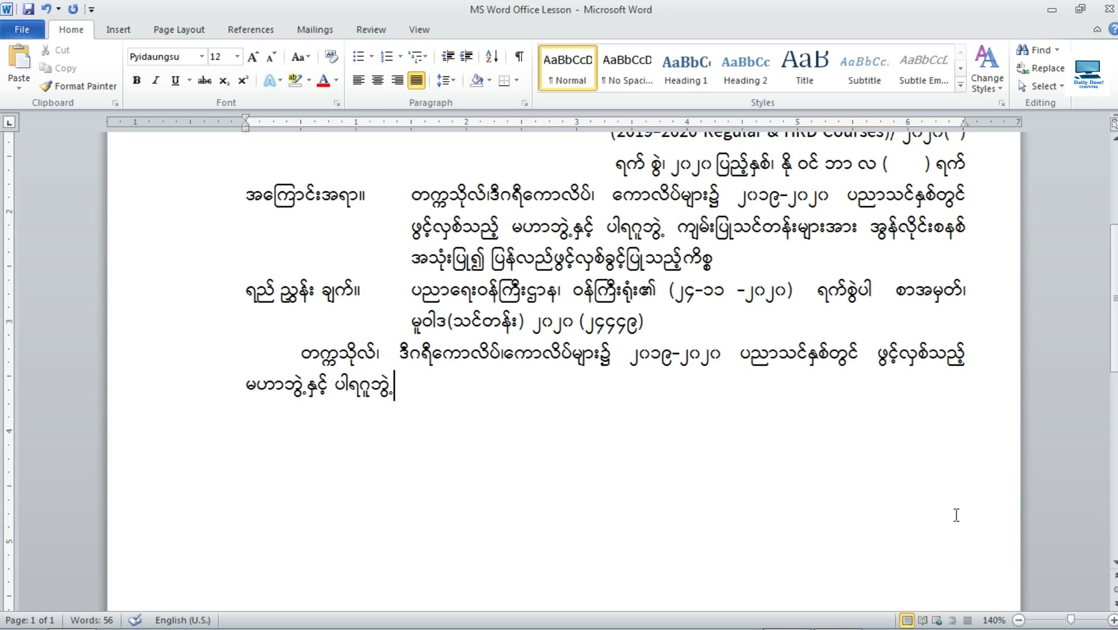
Check the scanned letter and add "ကျမ်းပြုသင်တန်းများတွင်" after the degree names in the body paragraph.
click(461, 617)
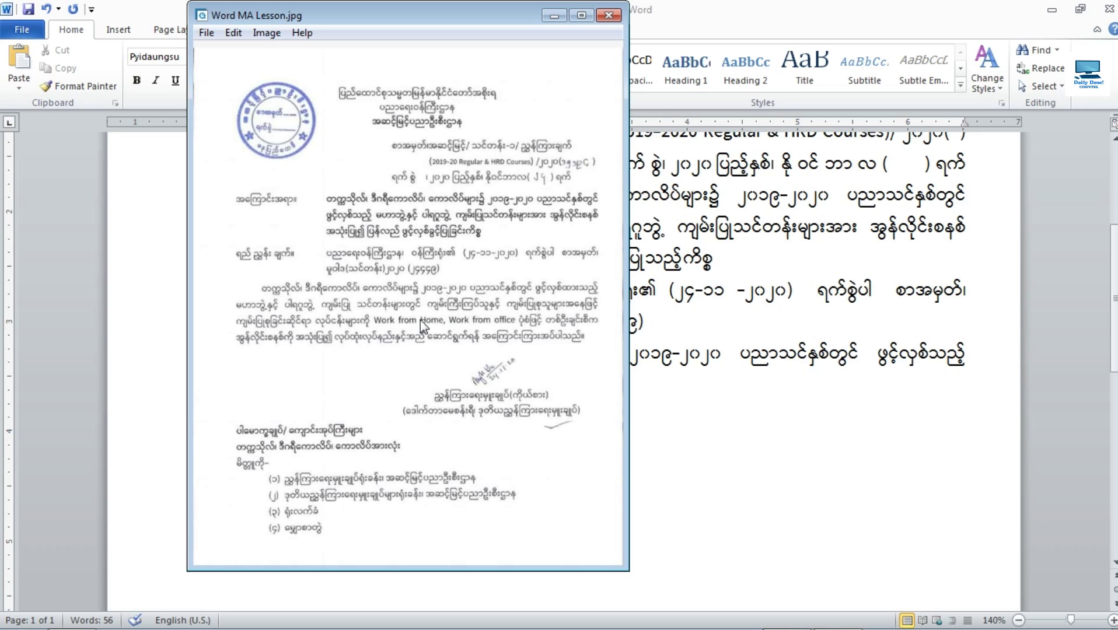
click(553, 17)
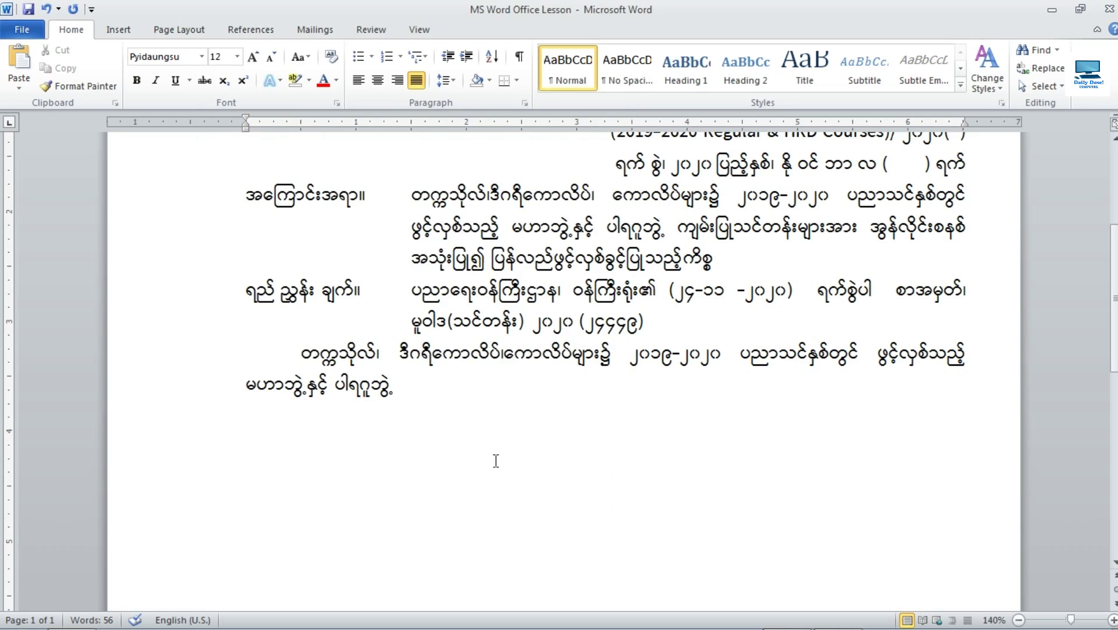
text(ကျမ်းပြု)
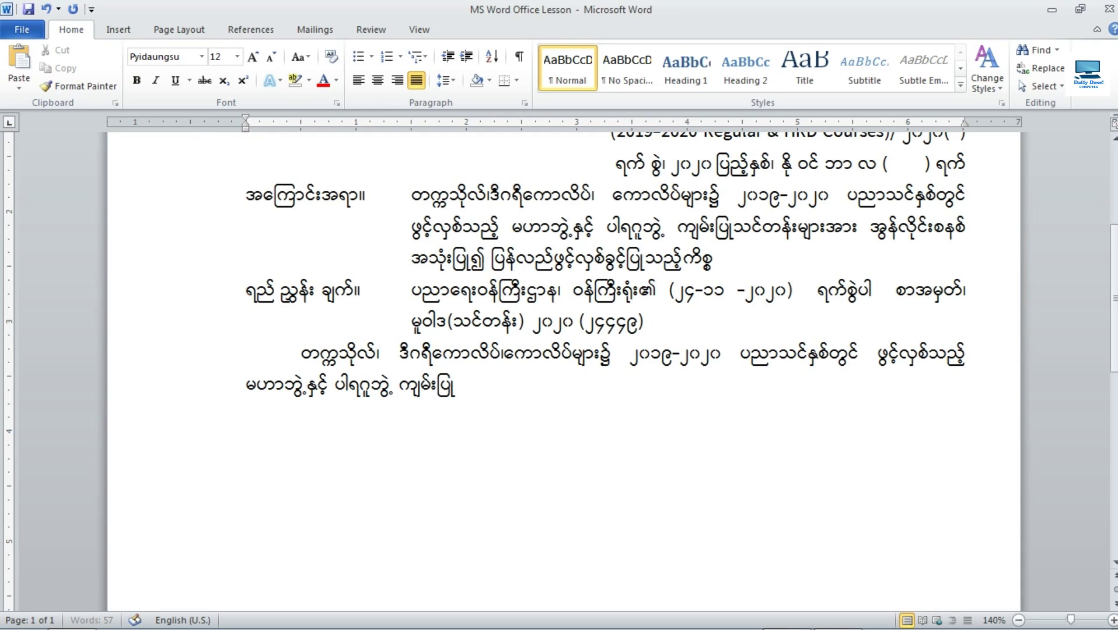
text(သင်တန်းများ)
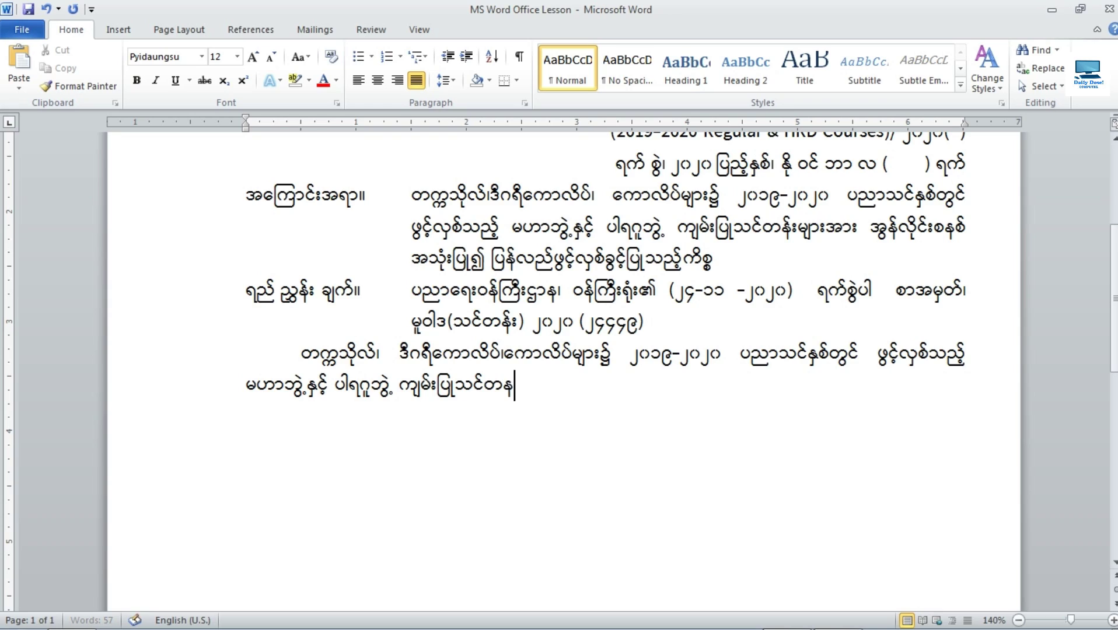
text(တွင် )
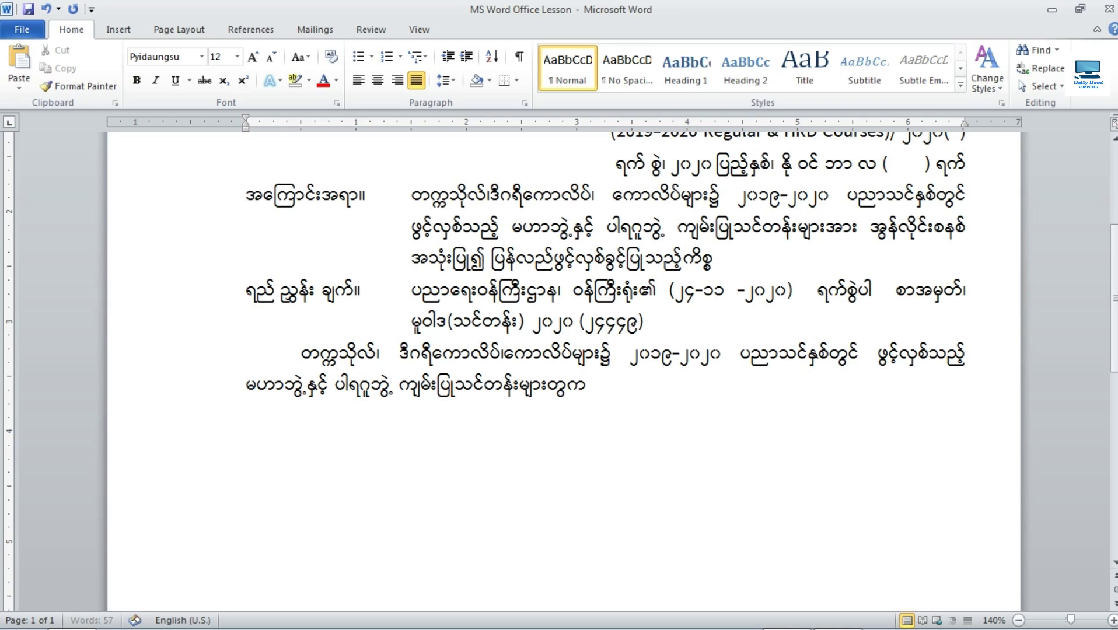
text(ကျ)
key(BackSpace)
key(BackSpace)
Add "ကျမ်းကြီးကြပ်သူနှင့်" to the end of the body paragraph.
text(ကျမ်းကြီး)
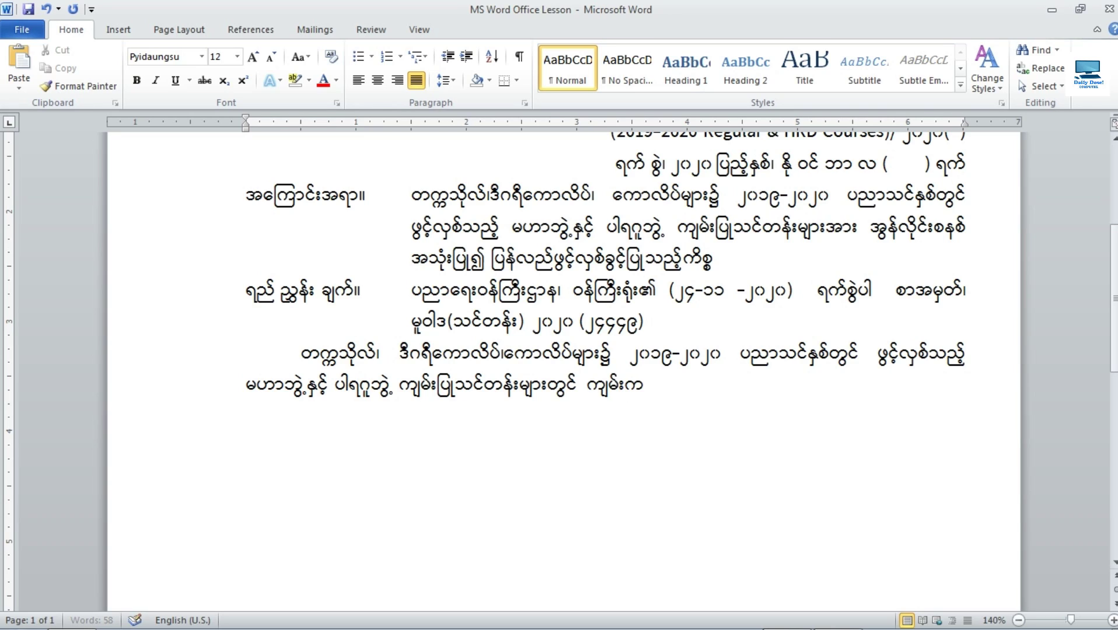
text(ကြ)
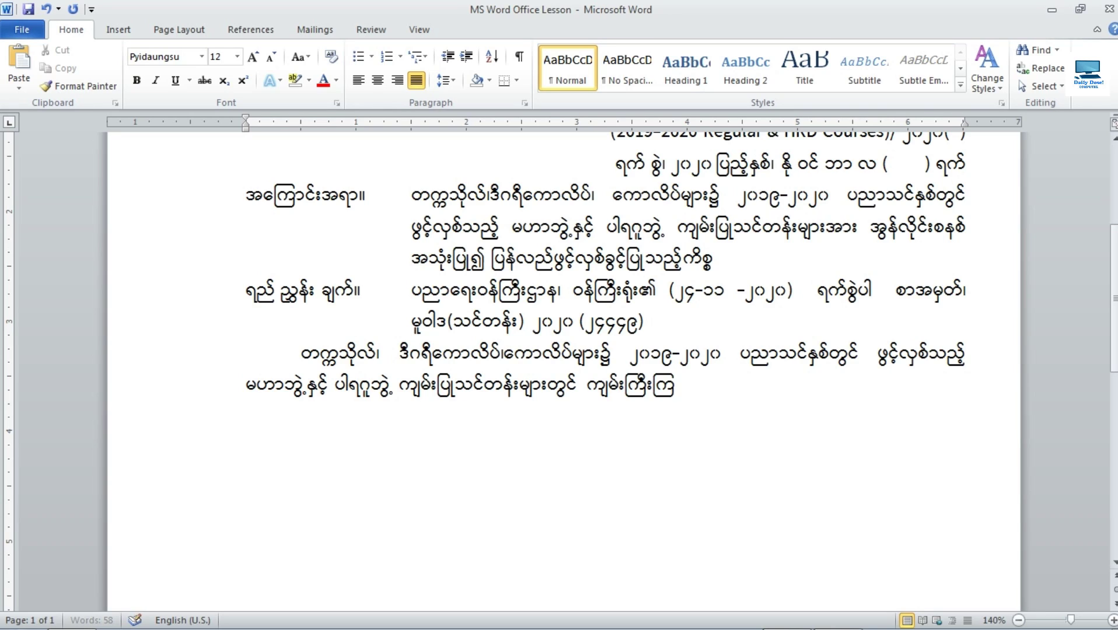
text(ပ်သူနှင်)
key(BackSpace)
key(BackSpace)
key(BackSpace)
text(ှင့််)
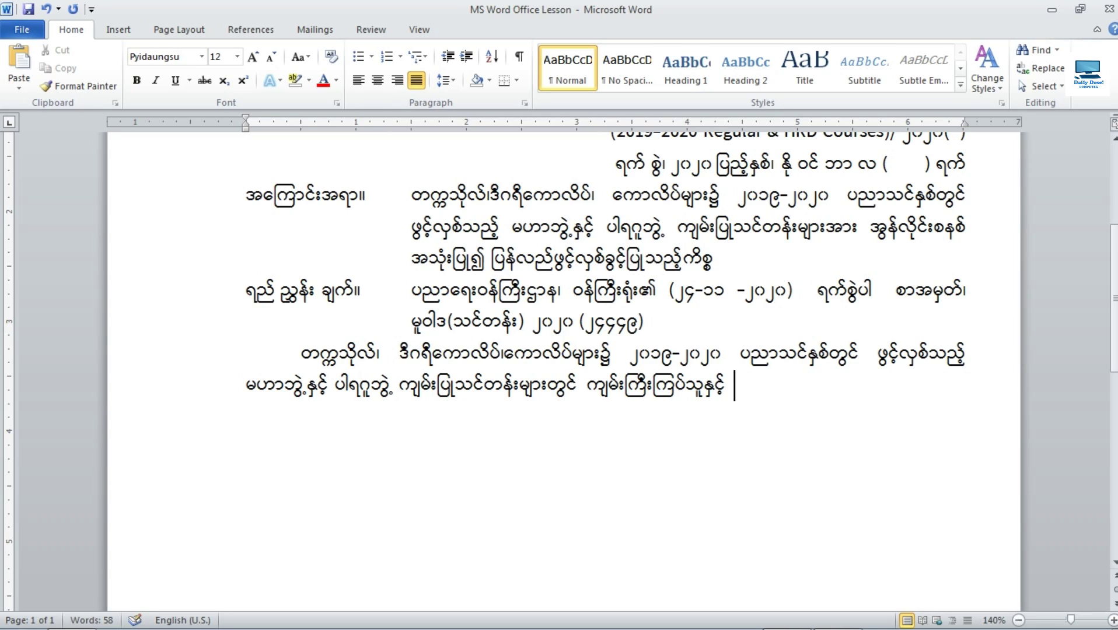
Check the scanned letter and extend the body paragraph with "ကျမ်းပြုစုသူများအနေဖြင့်".
click(838, 615)
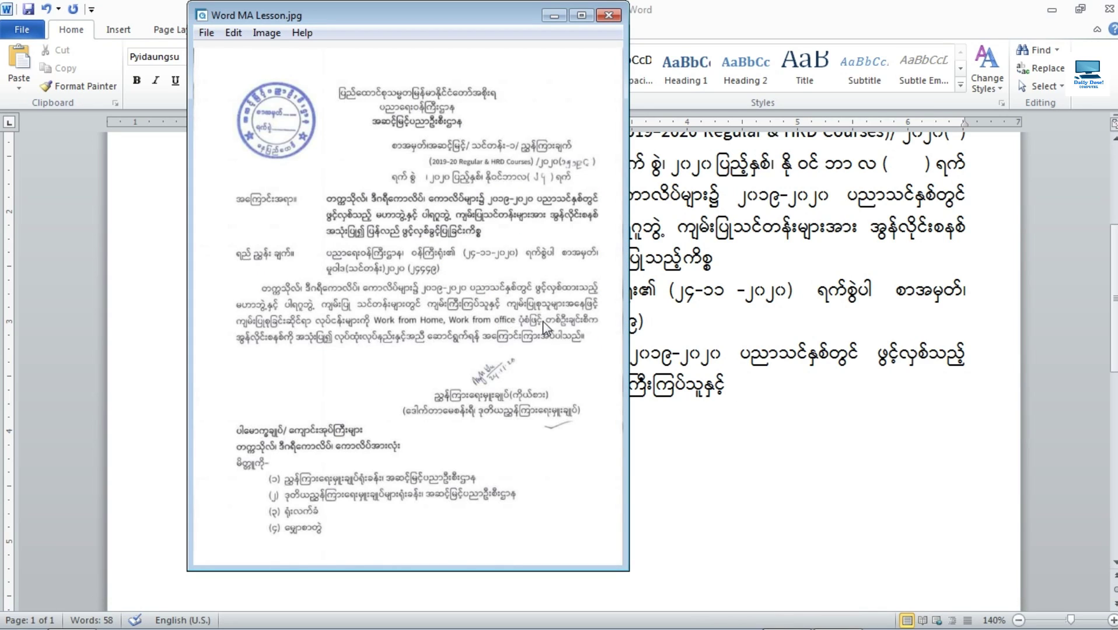
click(554, 15)
text(ကျ)
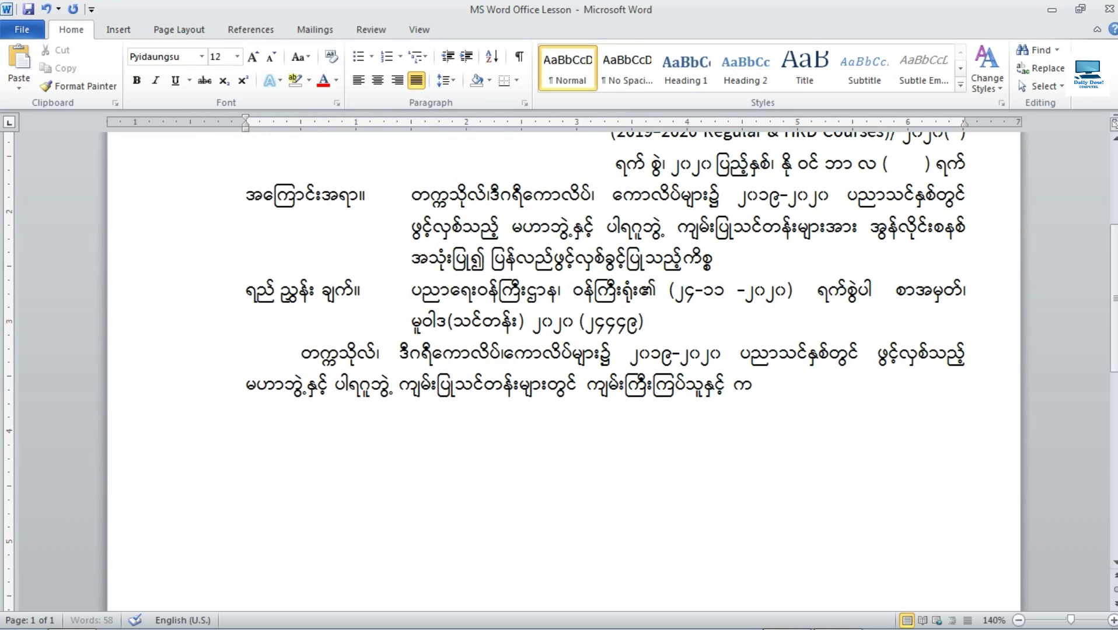
text(မ်းပြ)
text(ုစုသူများအန)
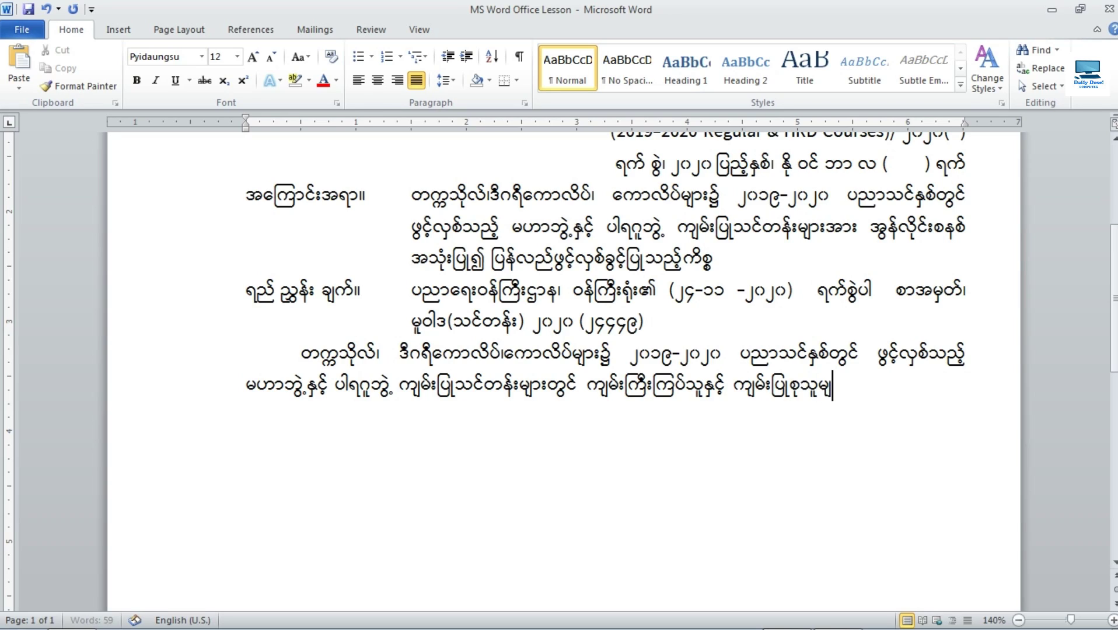
key(BackSpace)
text(နေဖြင့်)
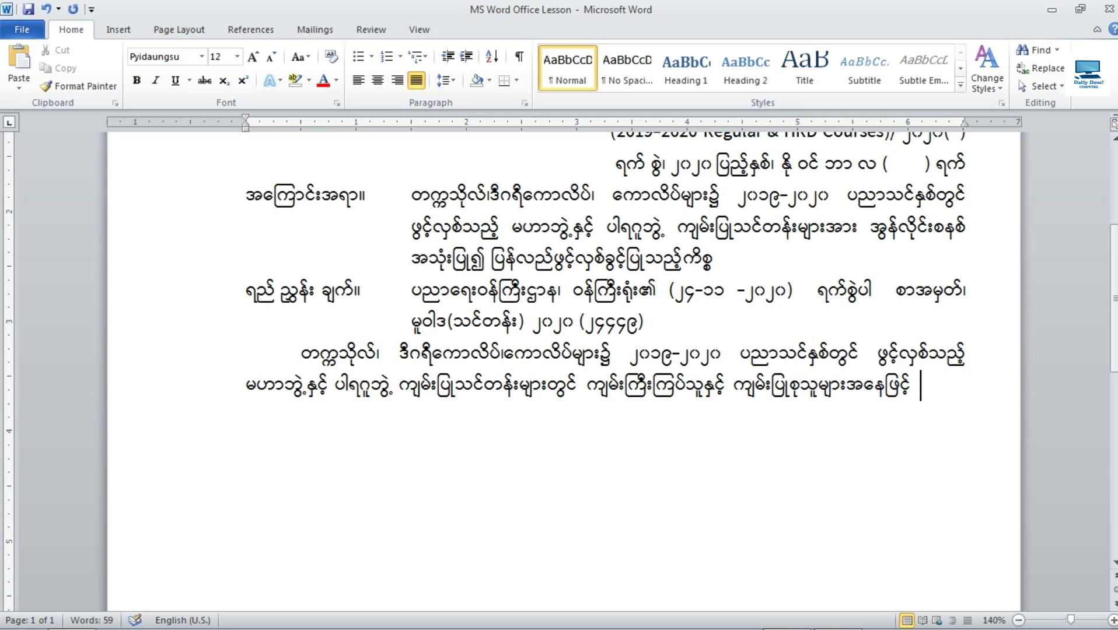
Check the scanned letter and add "ကျမ်းပြုစုခြင်းဆိုင်ရာ လုပ်ငန်းများကို" to the end of the body paragraph.
click(834, 604)
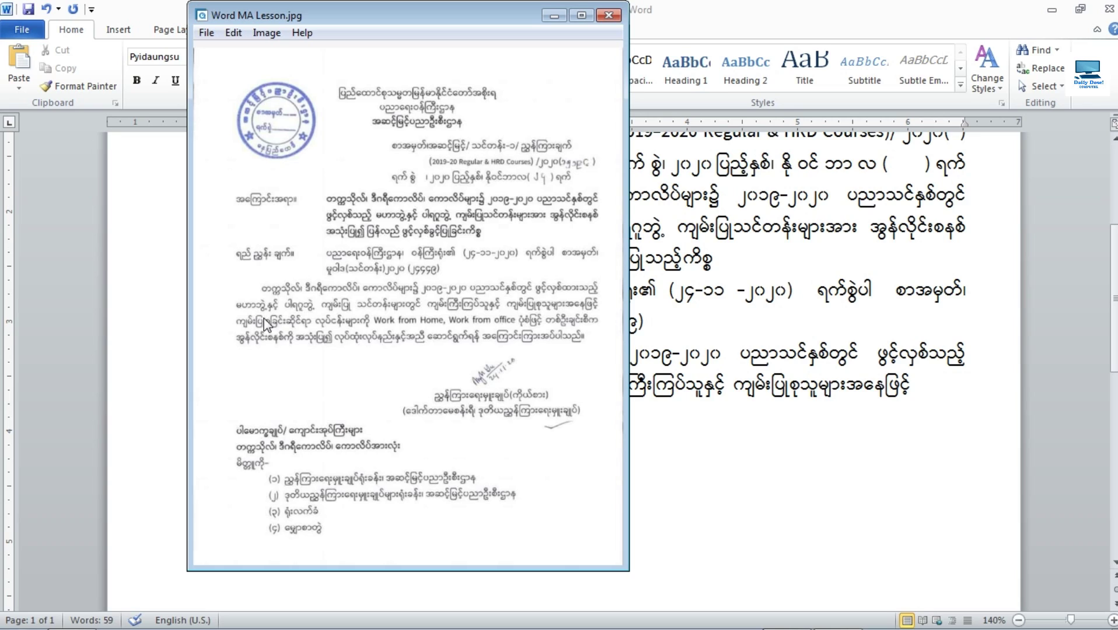
click(553, 16)
text(ကျမ်းပြု)
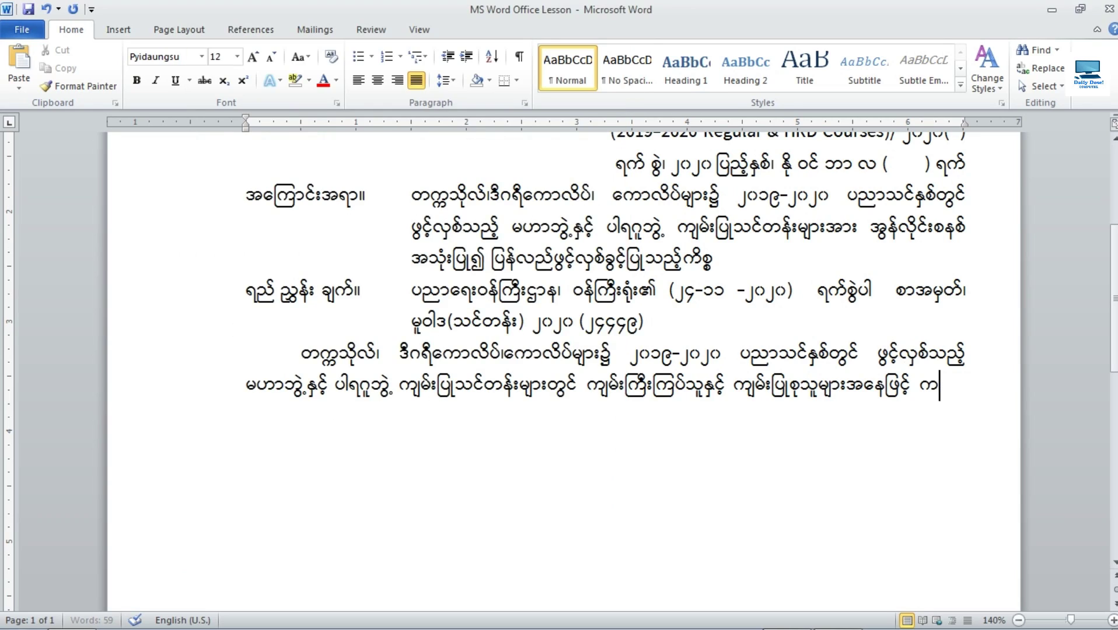
text(စ)
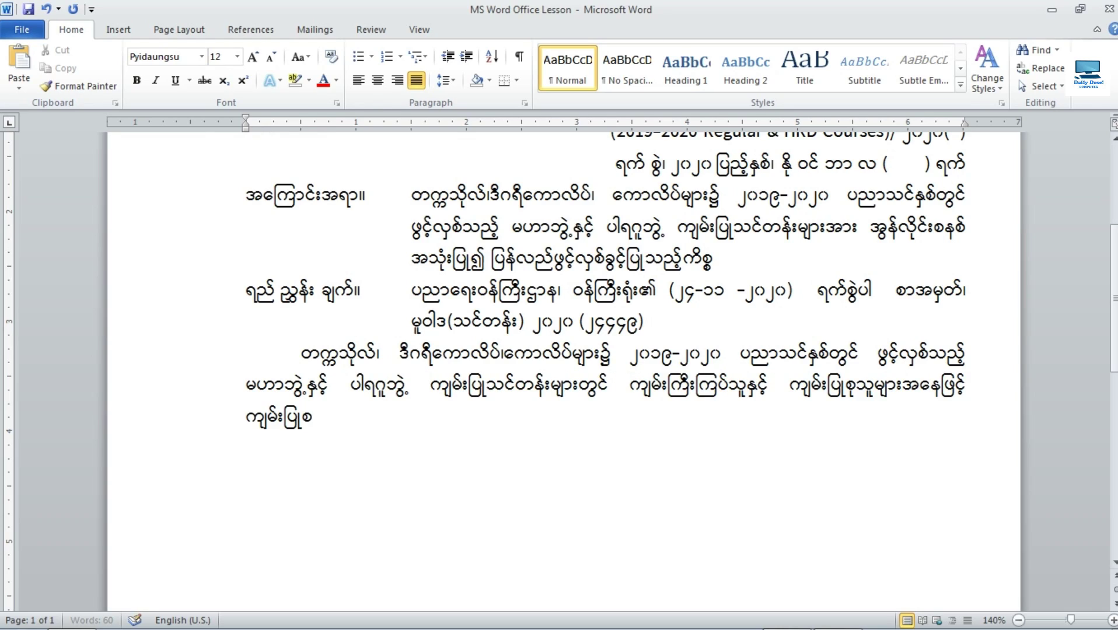
text(ုခြင်းဆိုင်ရာ လ)
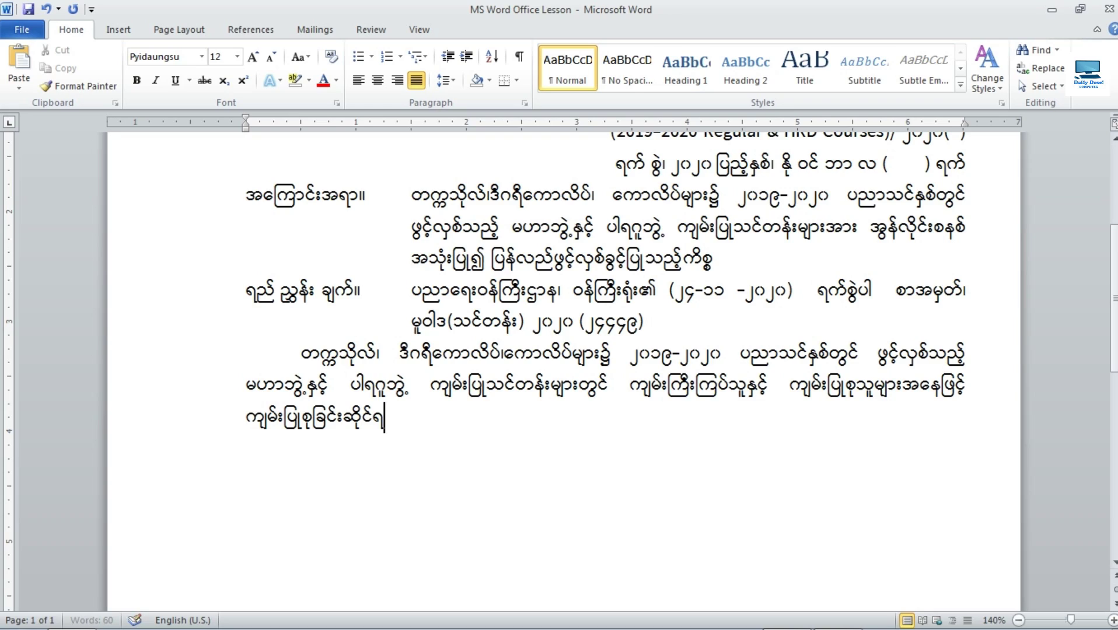
text(ုပ်ငန်း)
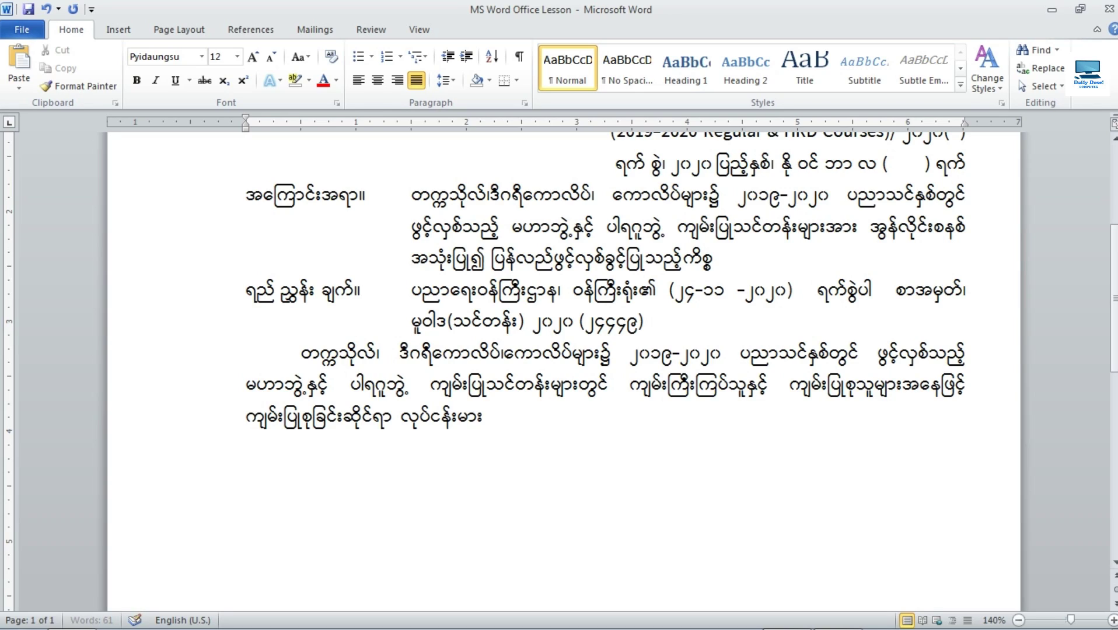
text(များူ)
key(BackSpace)
text(းကို)
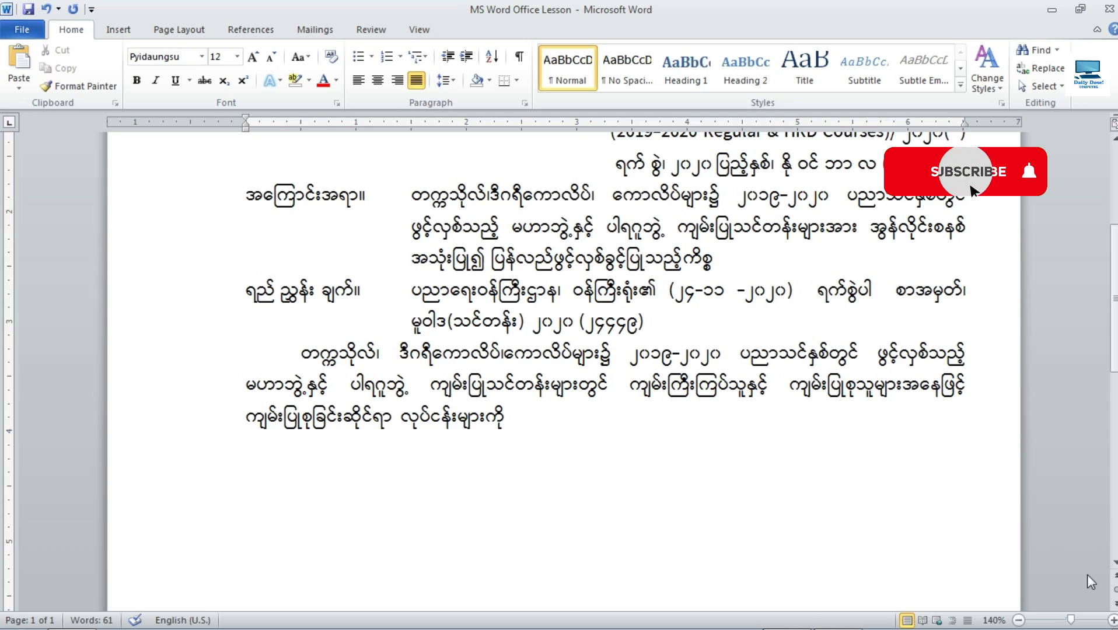
Check the scanned letter, switch the keyboard input to English and add "Work from home," to the body paragraph.
click(825, 622)
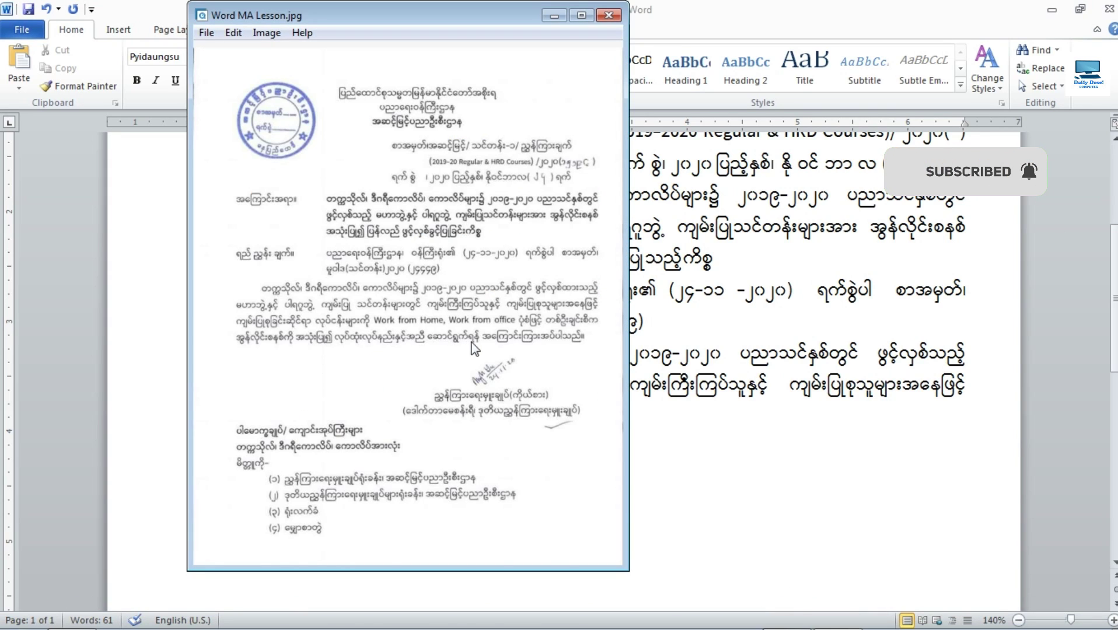
click(554, 15)
key(ctrl+shift+space)
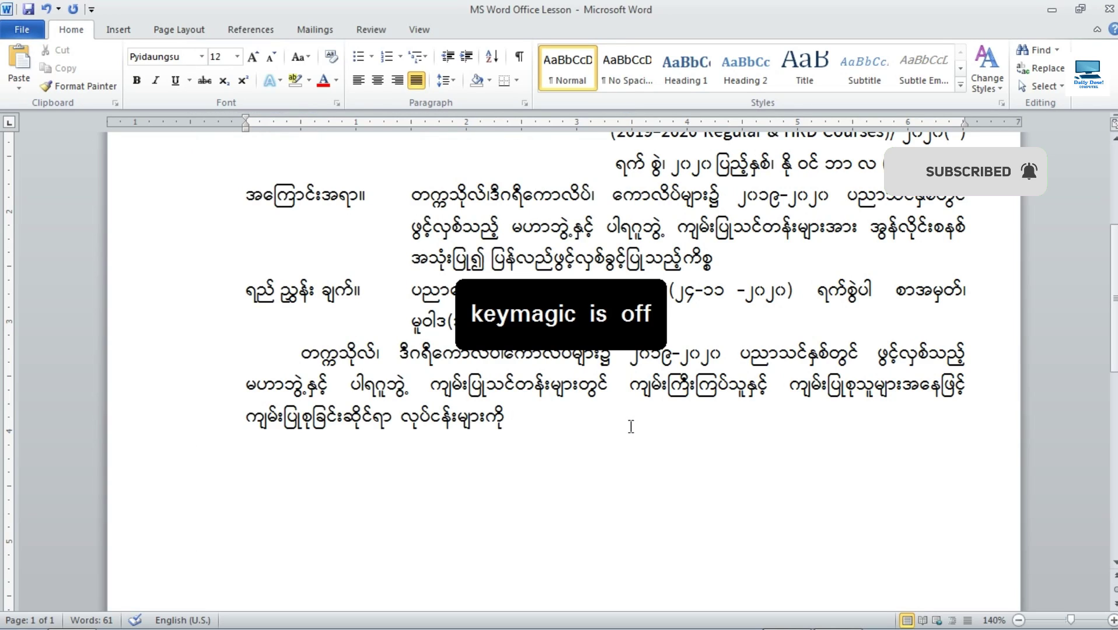
text(w)
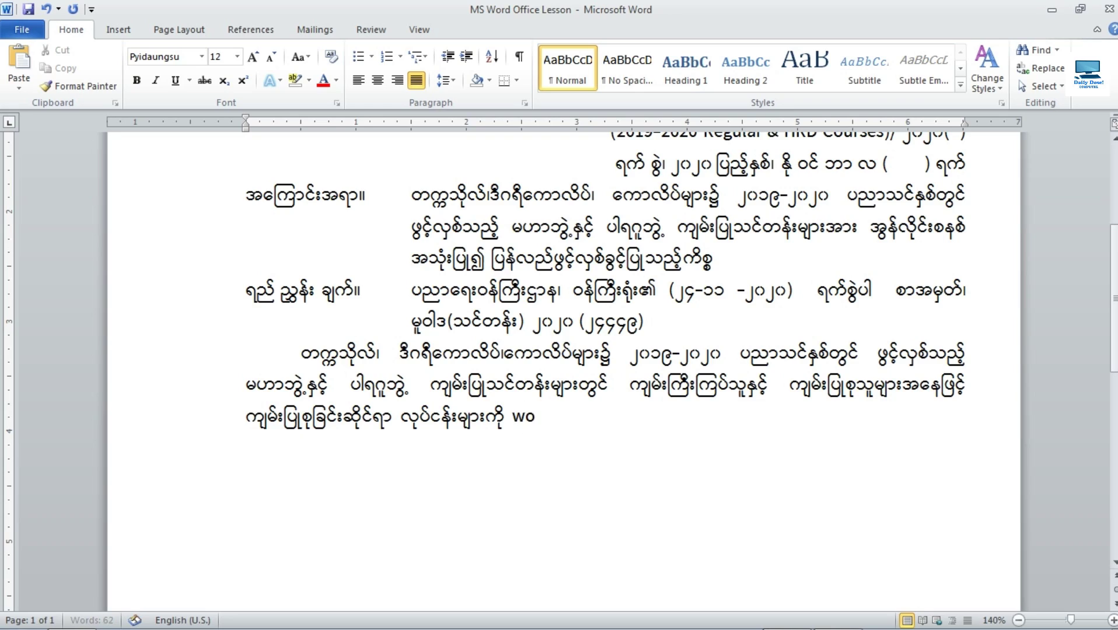
key(BackSpace)
text(Word)
key(BackSpace)
text(k from)
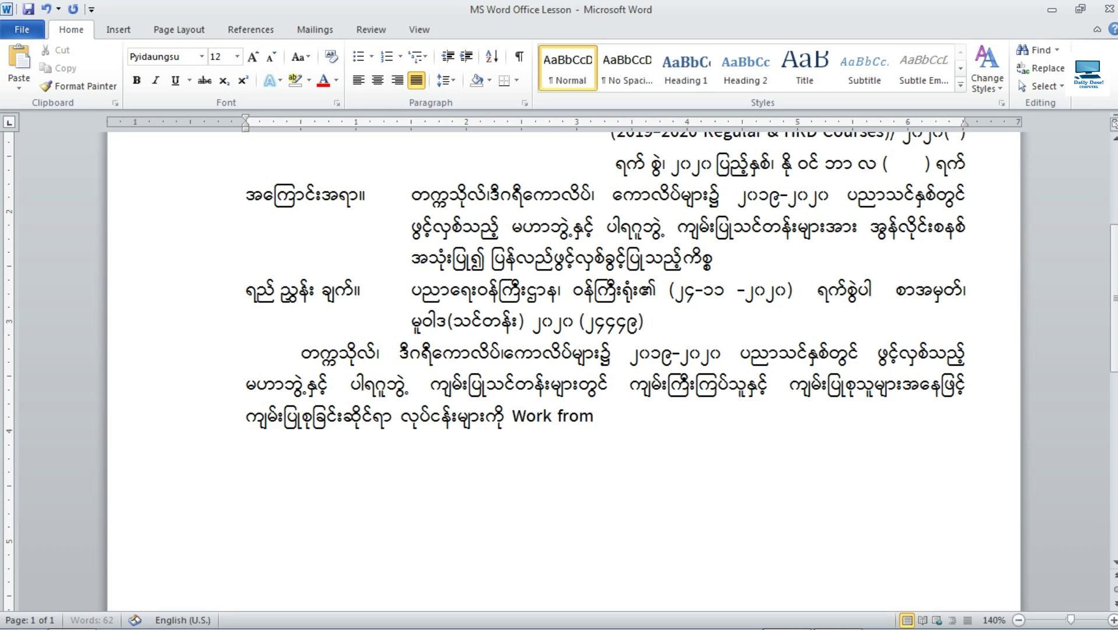
text( home, H)
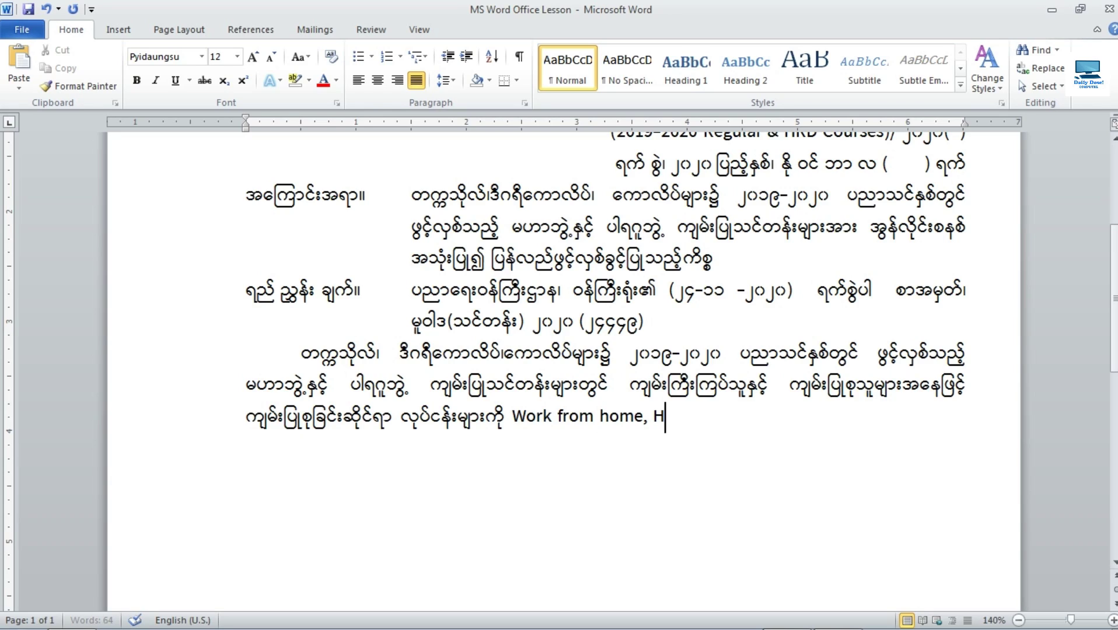
Continue the body paragraph with "Work from office", followed by "ပုံစံဖြင့်" using the Pyidaungsu MM keyboard.
key(BackSpace)
text(W)
text(ho)
key(BackSpace)
key(BackSpace)
text(ord)
key(BackSpace)
text(k from ork from o)
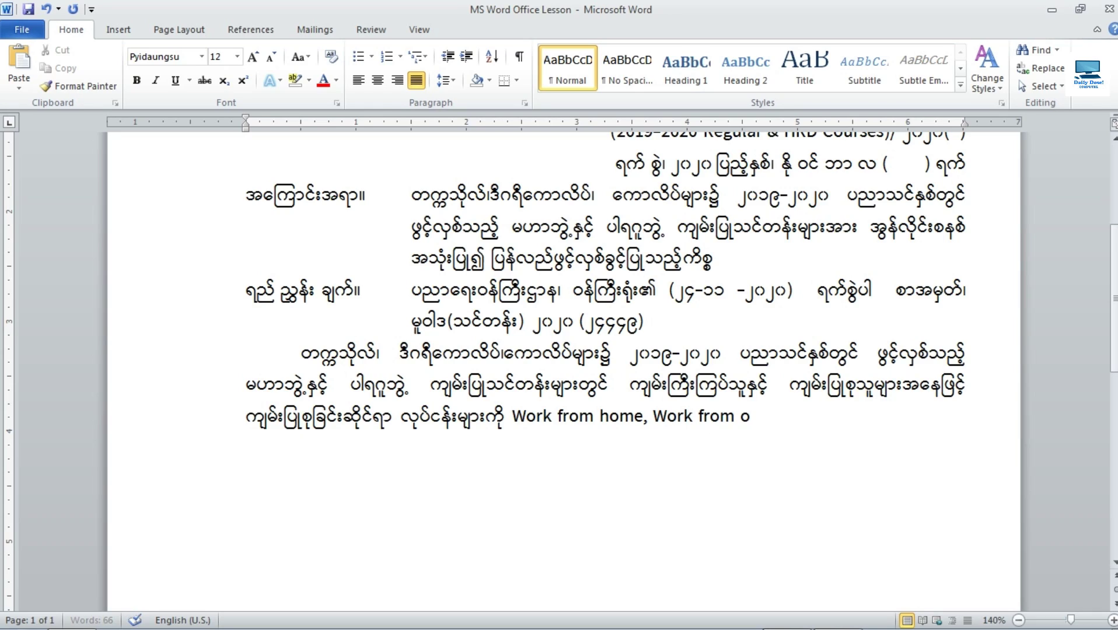
text(ffice)
key(ctrl+shift)
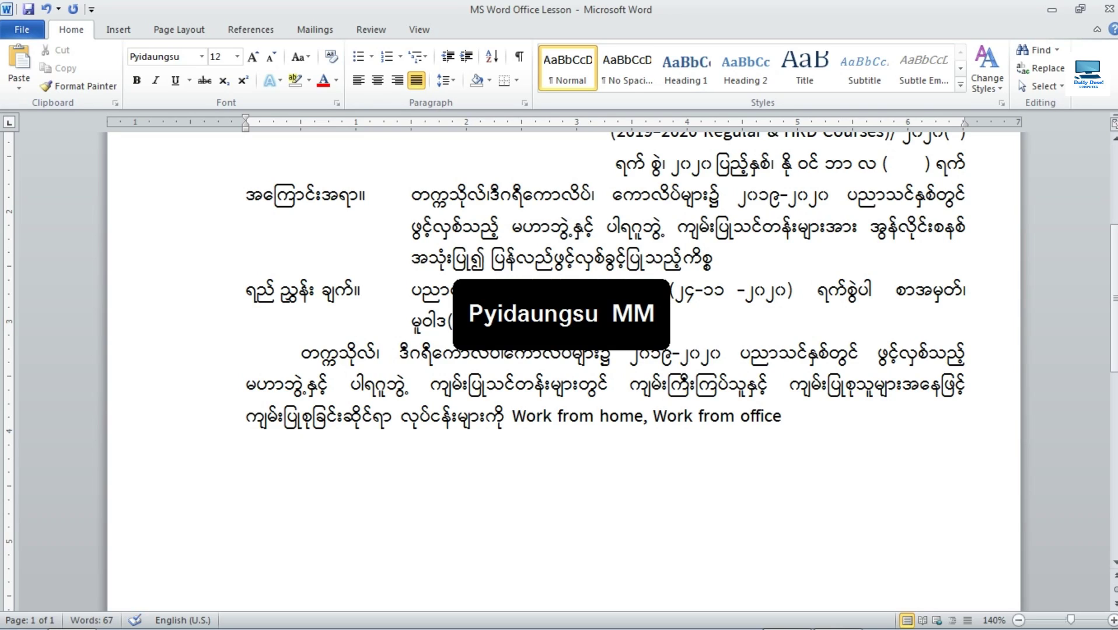
text(ပုံစံဖြင်)
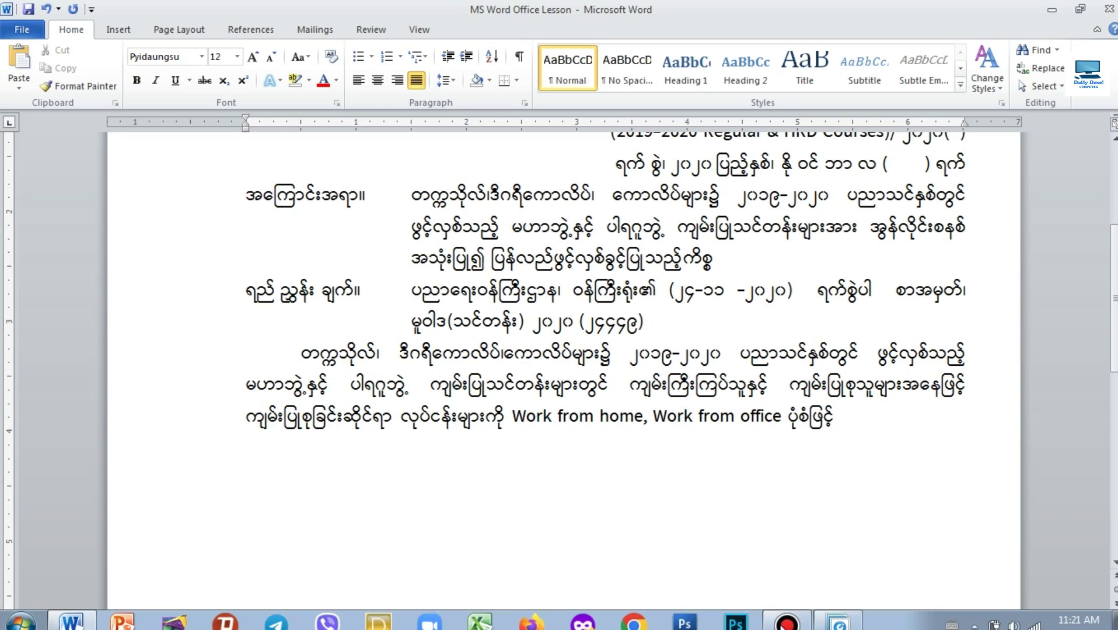
Check the scanned letter and extend the body paragraph with "တစ်ဦးချင်းစီက".
click(835, 618)
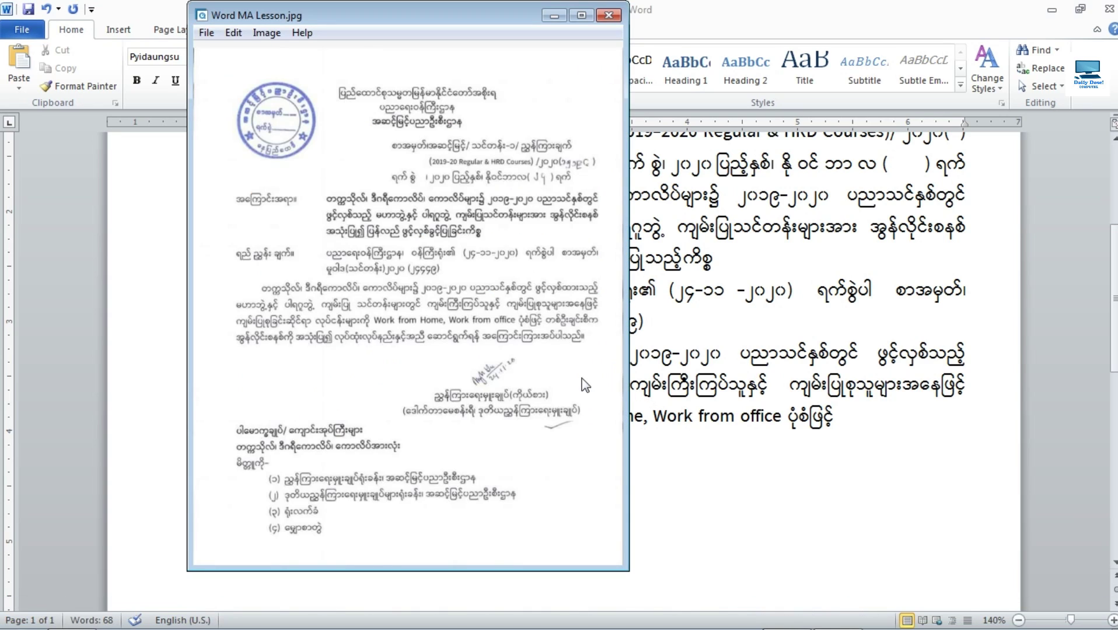
click(553, 14)
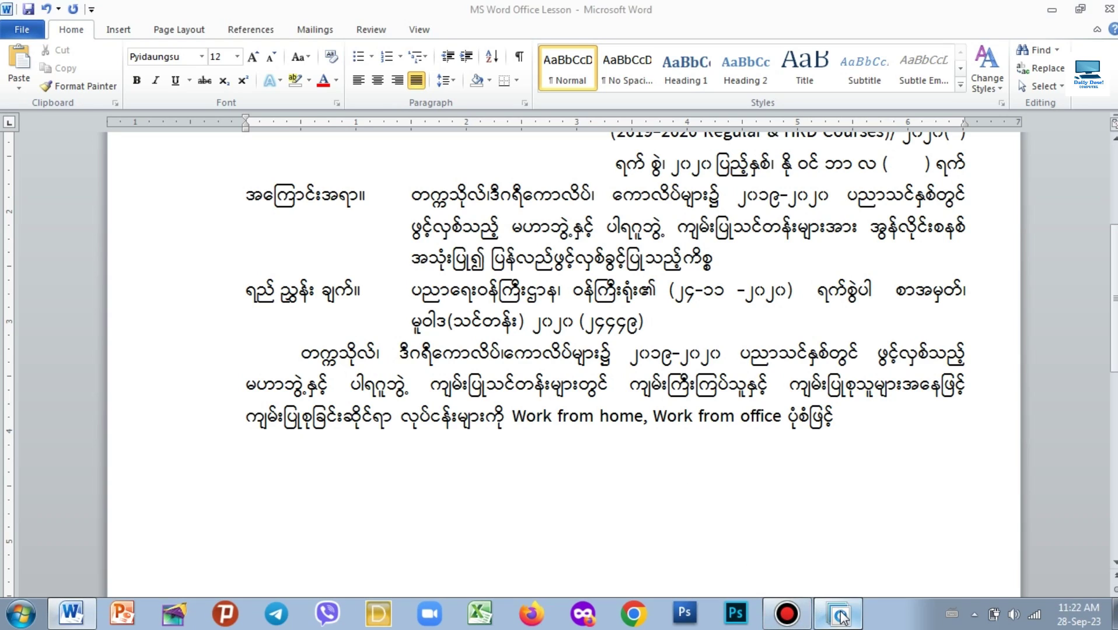
click(838, 618)
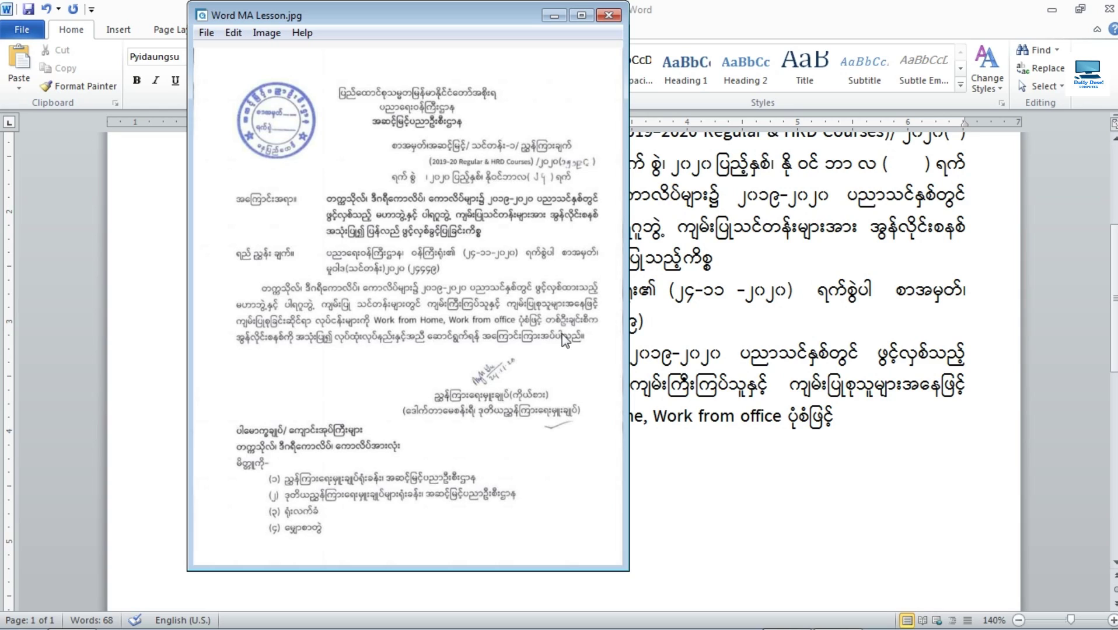
click(554, 16)
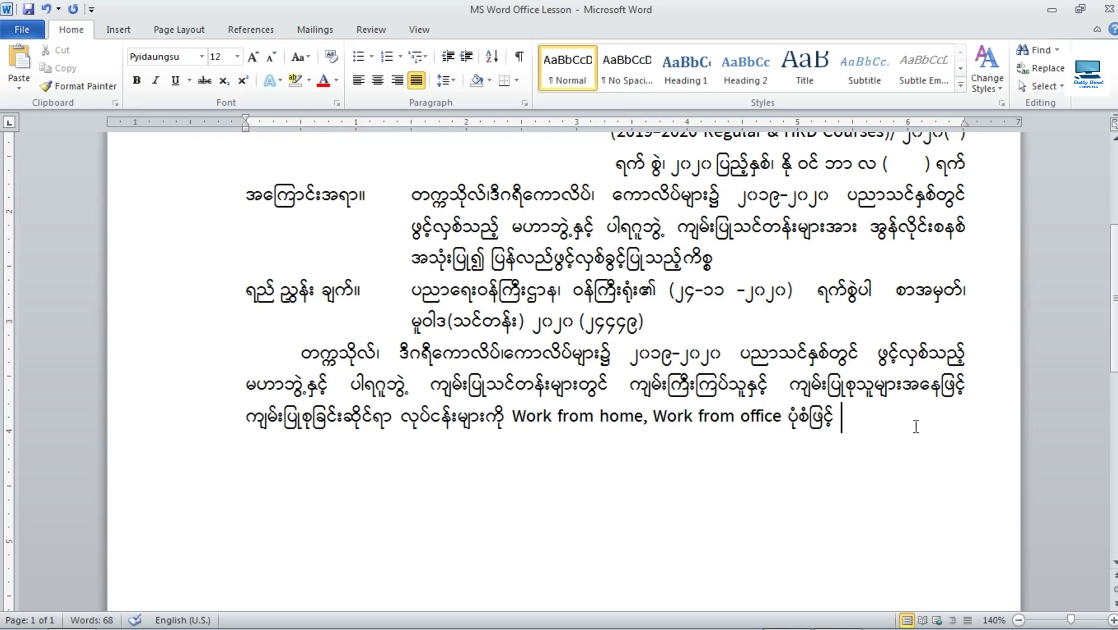
text(တစ်ဦးချင်း)
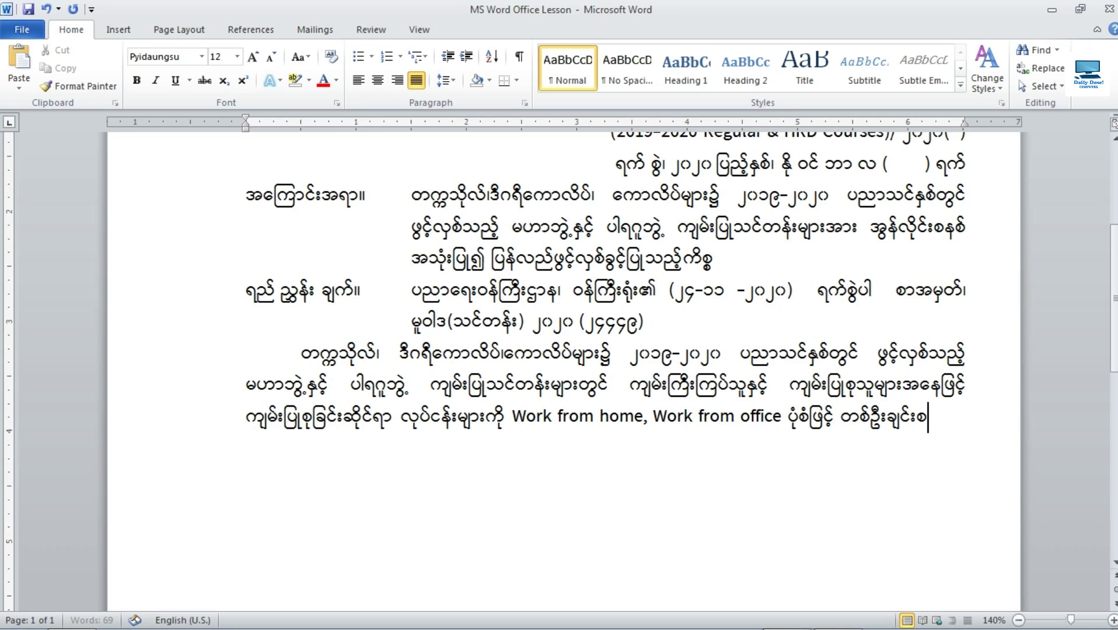
text(စီက အါ)
key(BackSpace)
key(BackSpace)
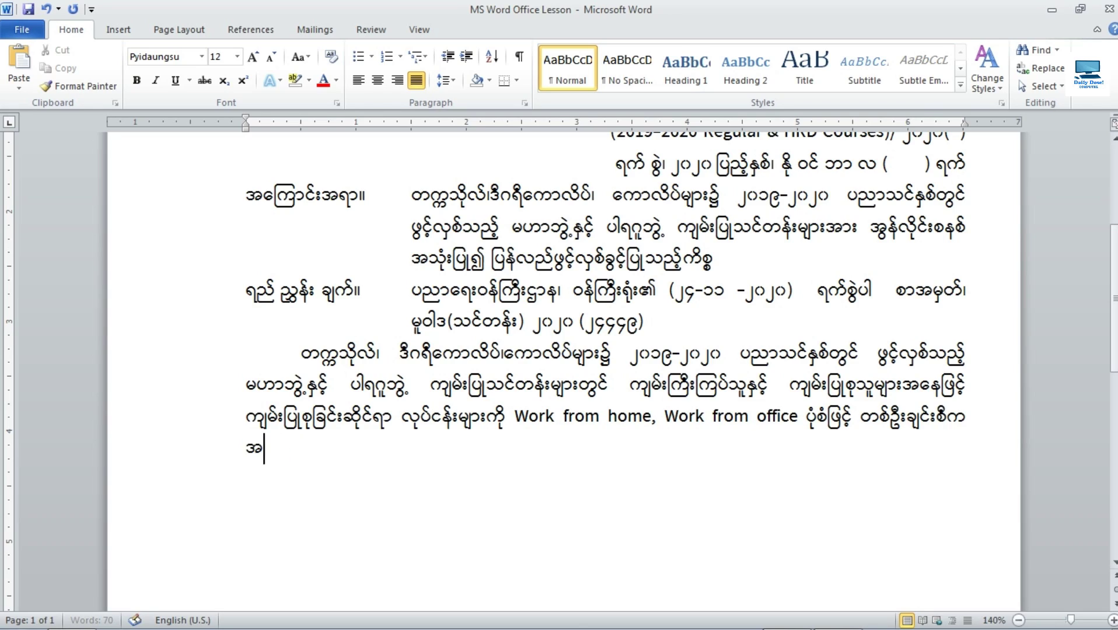
Add "အွန်လိုင်းစနစ်ကို အသုံးပြု၍" to the body paragraph.
text(ွန်လိုင်းစနစ်ကိုအသုံ)
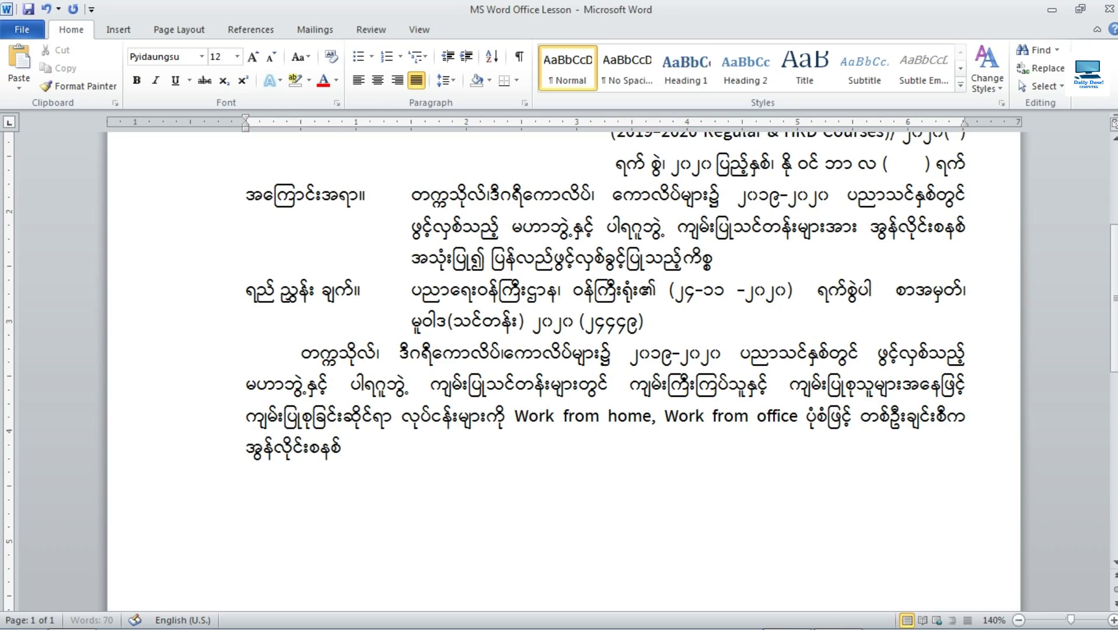
key(BackSpace)
key(BackSpace)
key(BackSpace)
key(BackSpace)
text(အသံ)
text(ုးပြု၍)
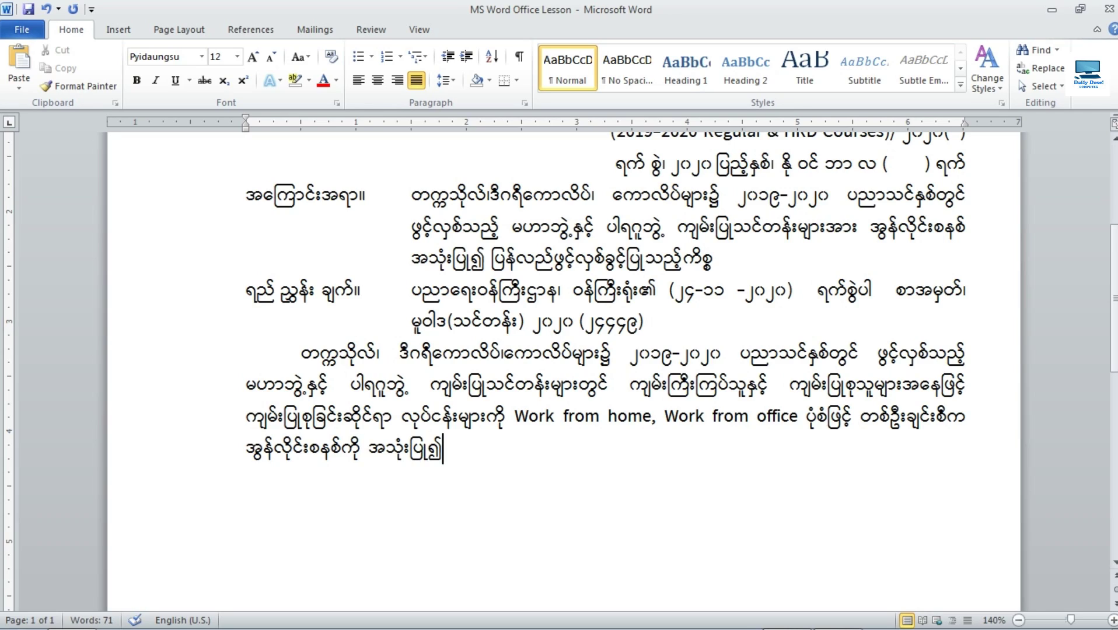
Check the scanned letter and add "လုပ်ထုံးလုပ်နည်းနှင့်အညီ ဆောင်ရွက်ရန်" to the end of the body paragraph.
click(822, 612)
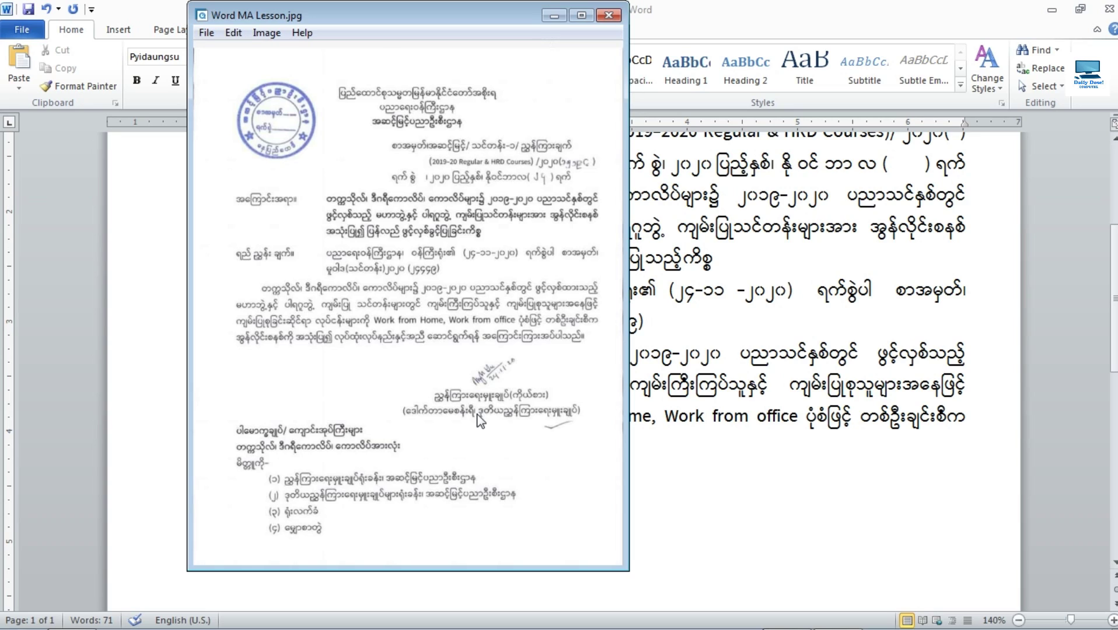
click(553, 15)
text(လုပ်)
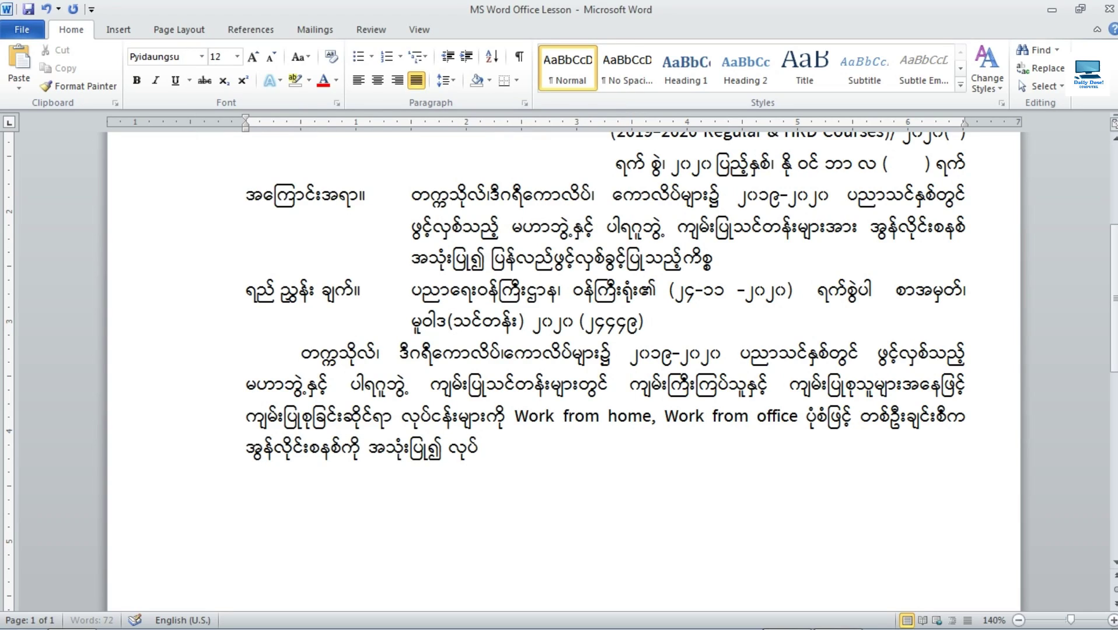
text(ထုံးလုပ်နည်းန)
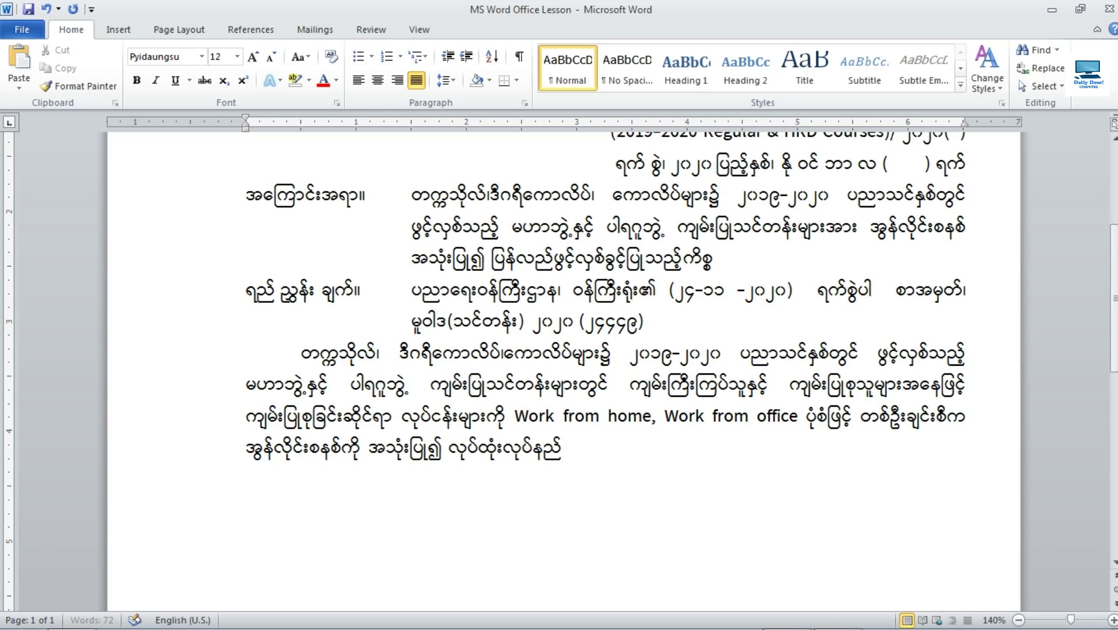
text(ှင့်အညီ ေ)
text(ဆာင်ရွက်ရ)
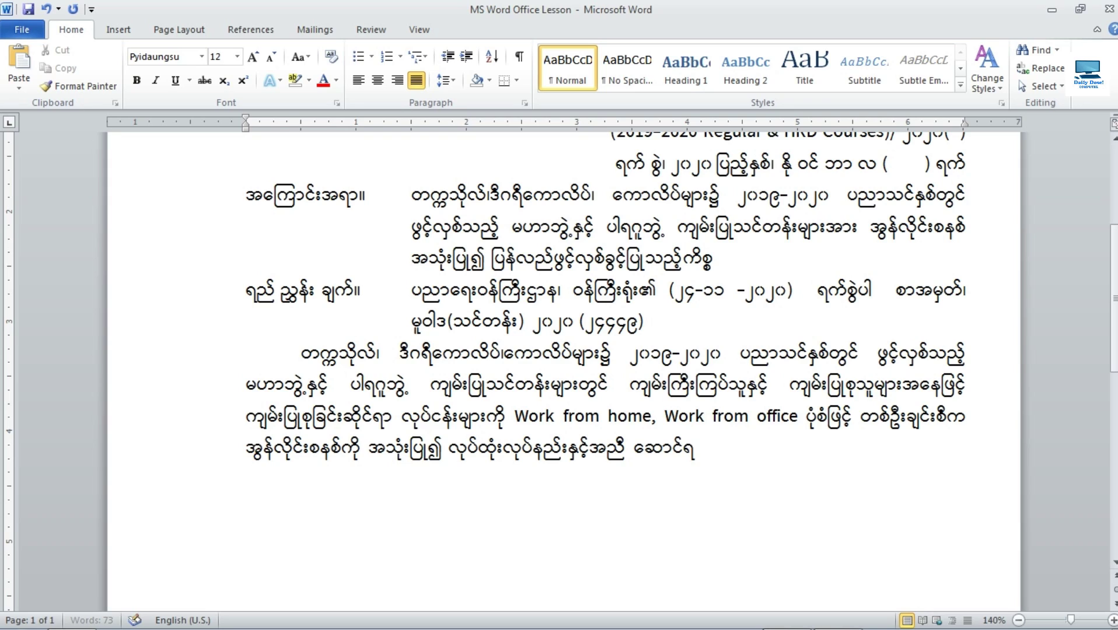
text(န်)
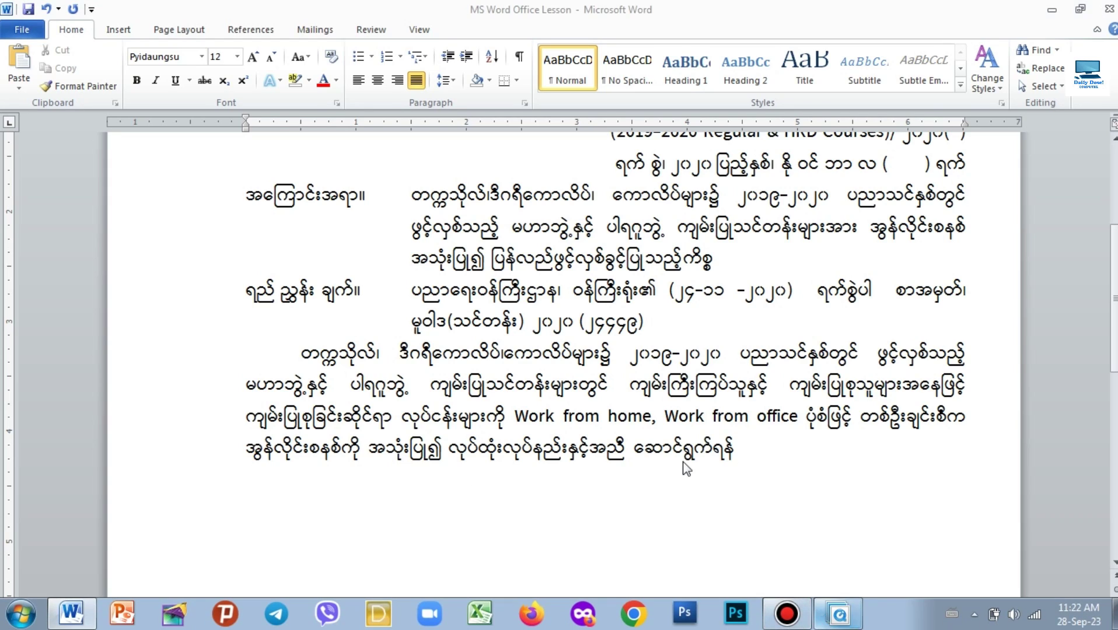
Check the scanned letter and end the body paragraph with "အကြောင်းကြားအပ်ပါသည်။".
click(839, 617)
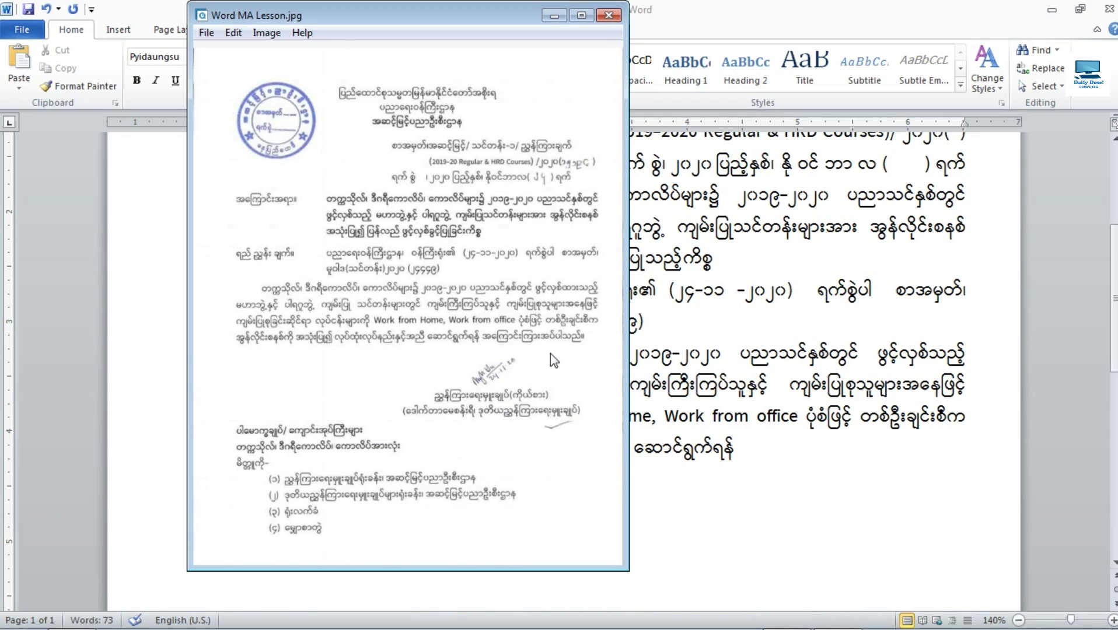
click(553, 15)
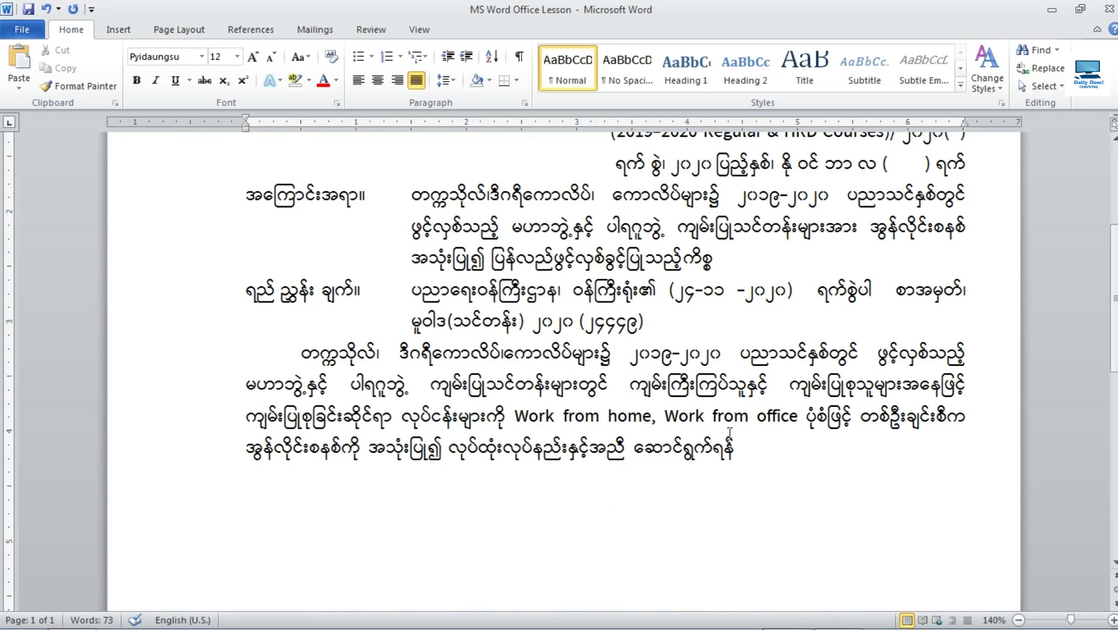
text(အကြောင်း)
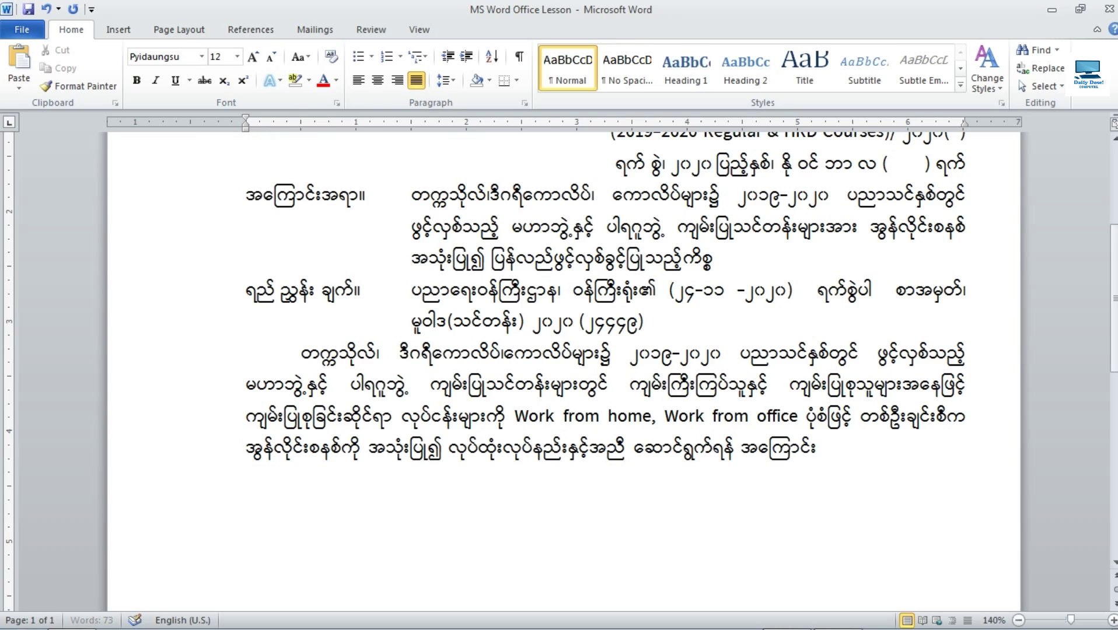
text(ကြားအပ်)
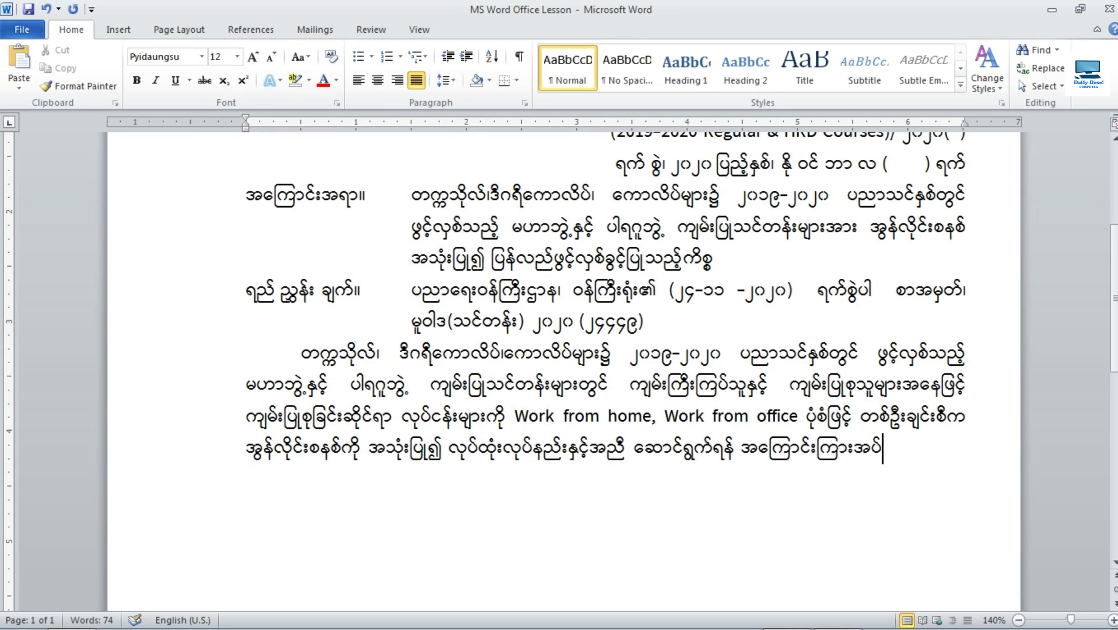
text(ပါသည်)
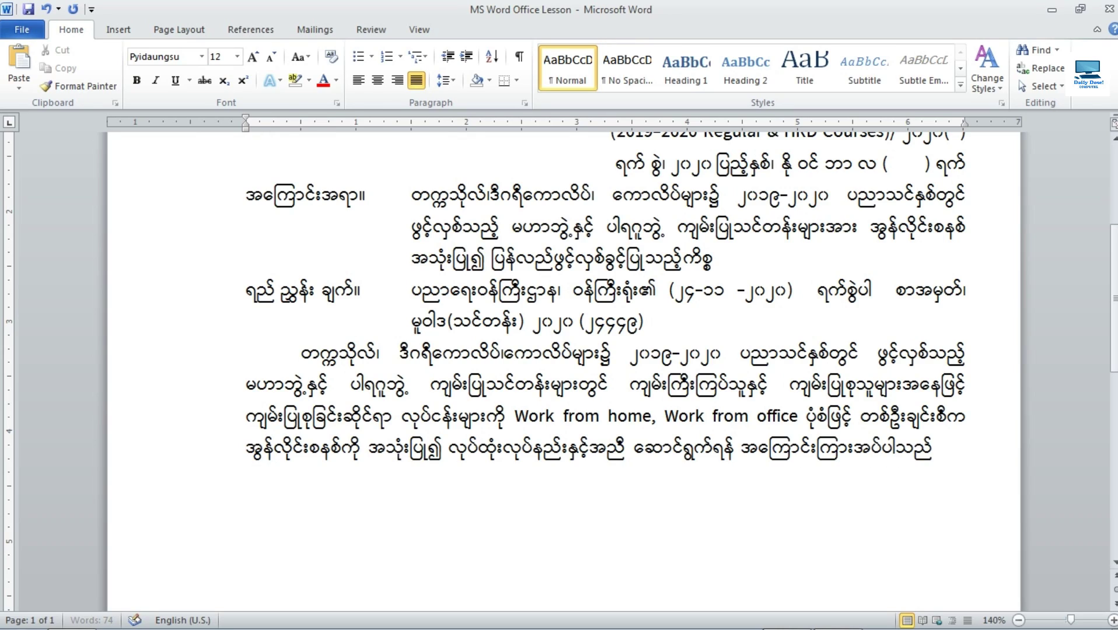
text(။)
Compare the body paragraph with the scanned letter and insert "ထား" before "သည့်" in the first line's last word, making it "ဖွင့်လှစ်ထားသည့်".
click(838, 623)
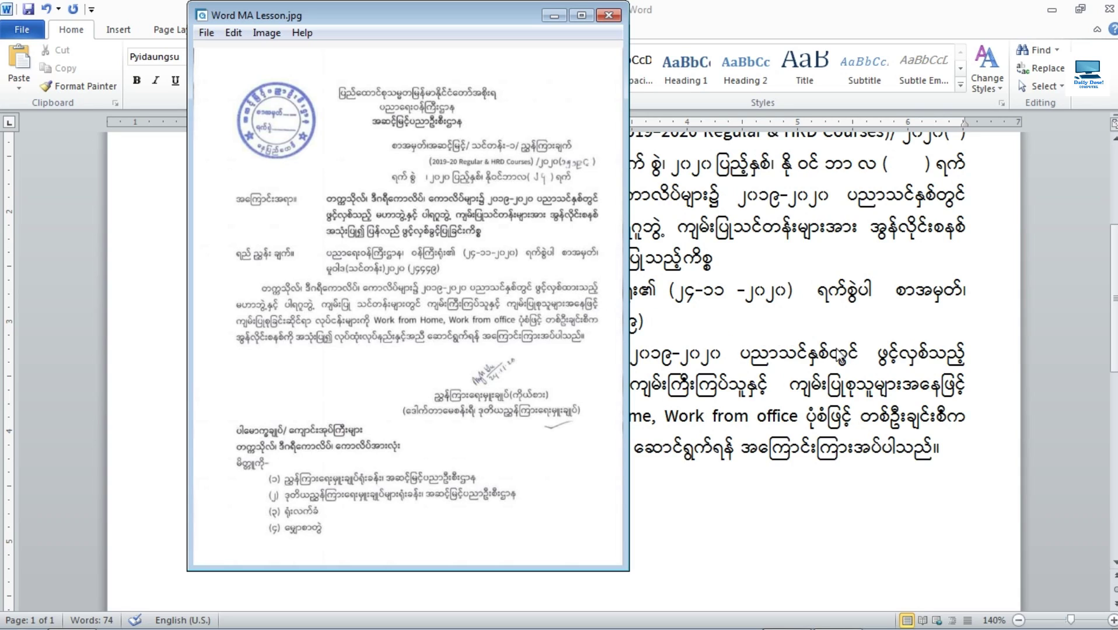
click(933, 357)
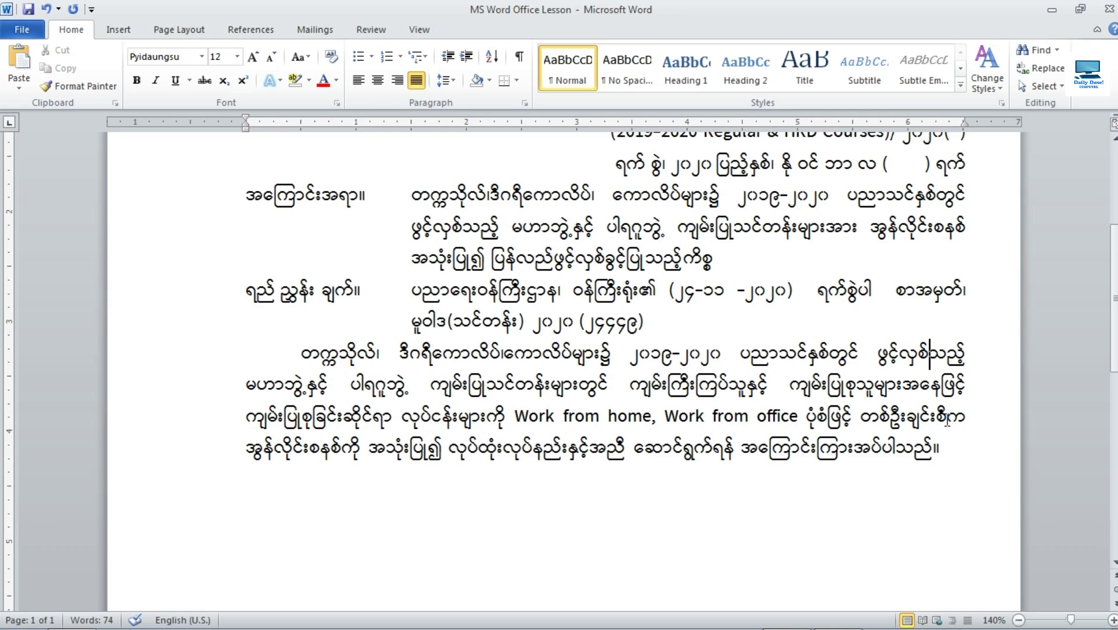
text(ထား)
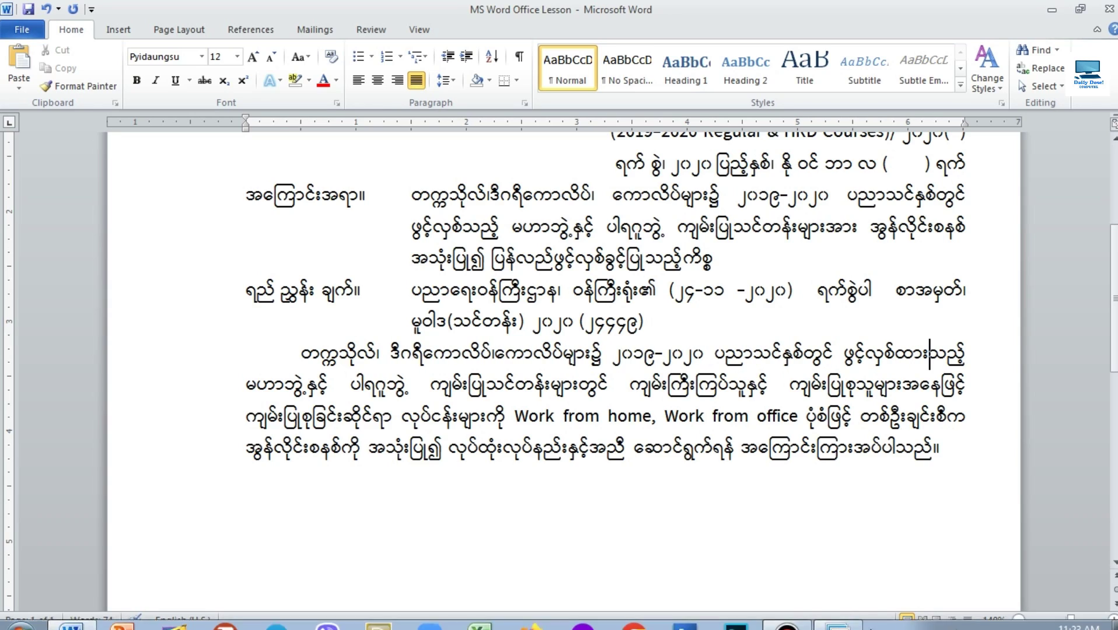
Compare the letter with the scan and start a new line after two blank lines below the body paragraph.
click(845, 621)
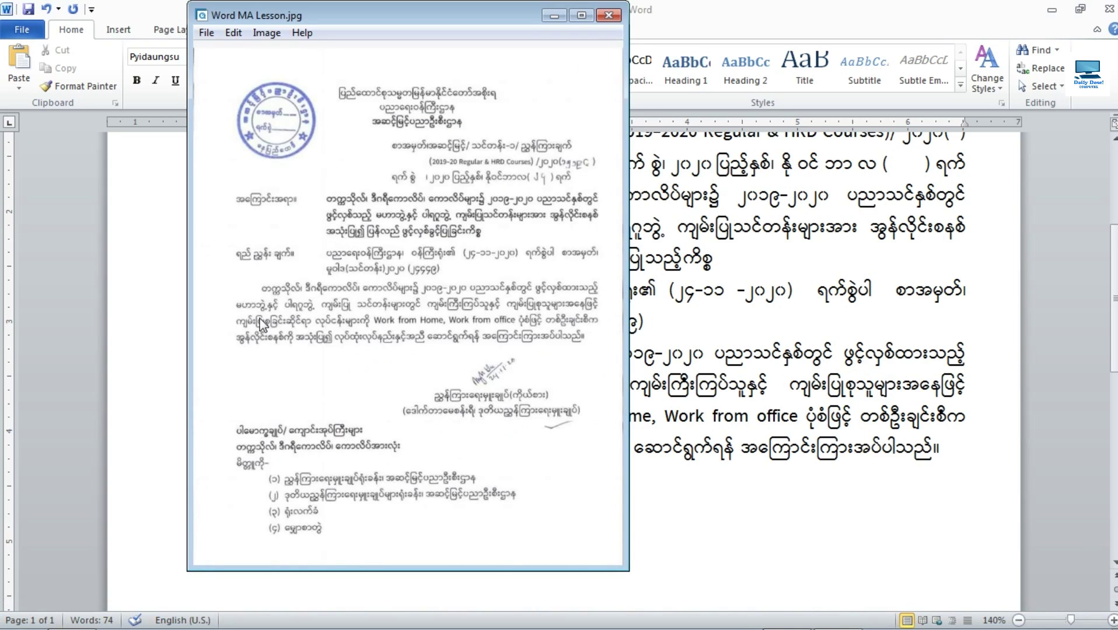
drag(406, 16, 321, 47)
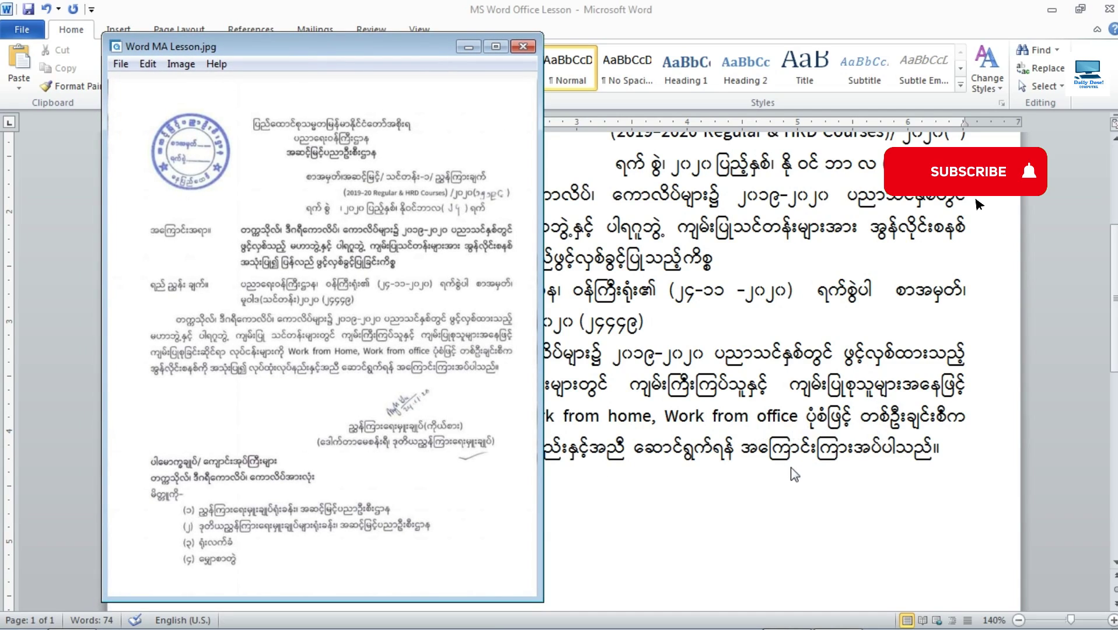
drag(284, 56, 535, 54)
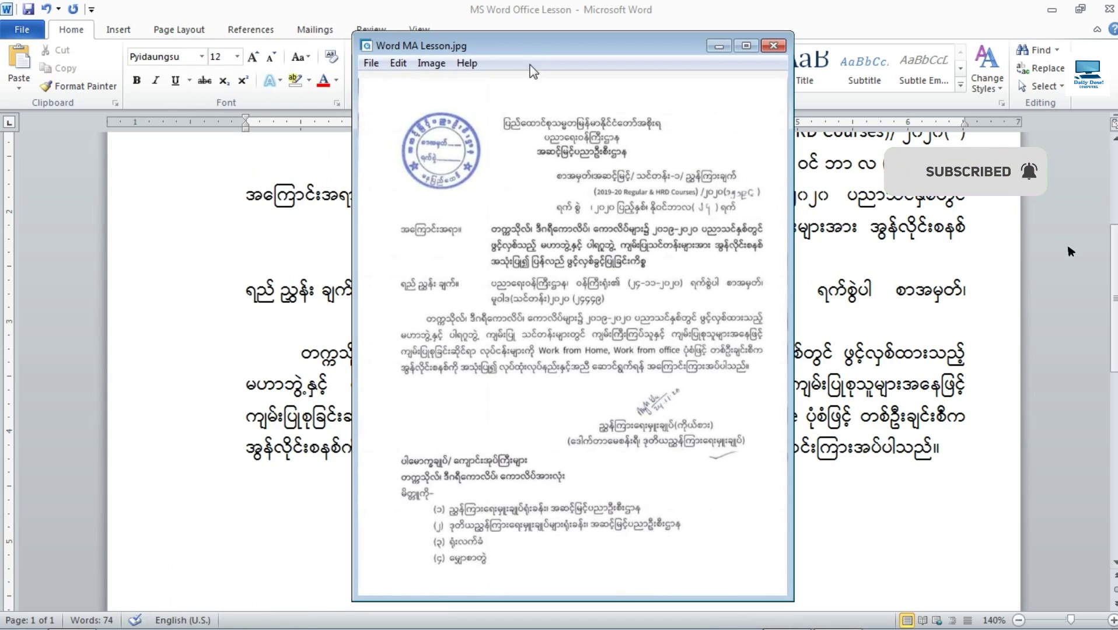
click(718, 46)
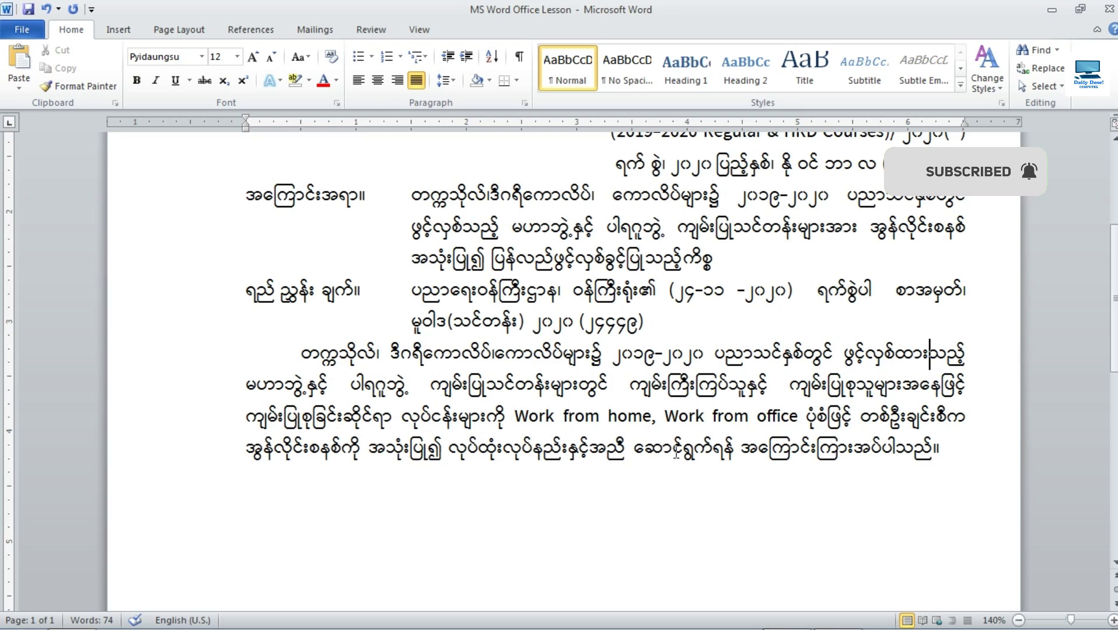
scroll(694, 446, down, 2)
click(838, 615)
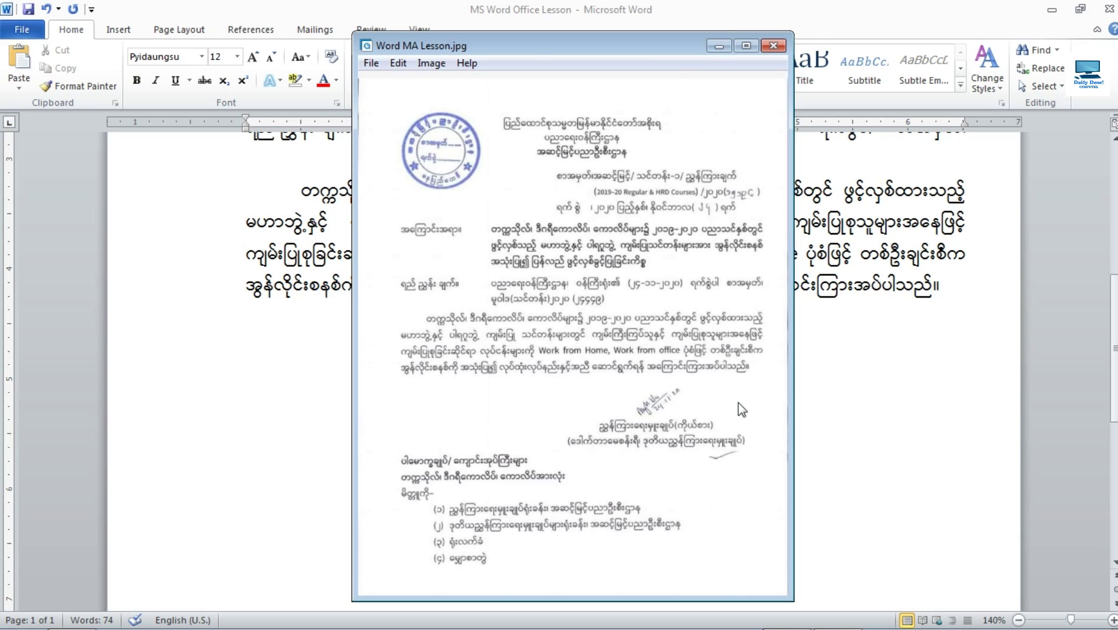
click(721, 45)
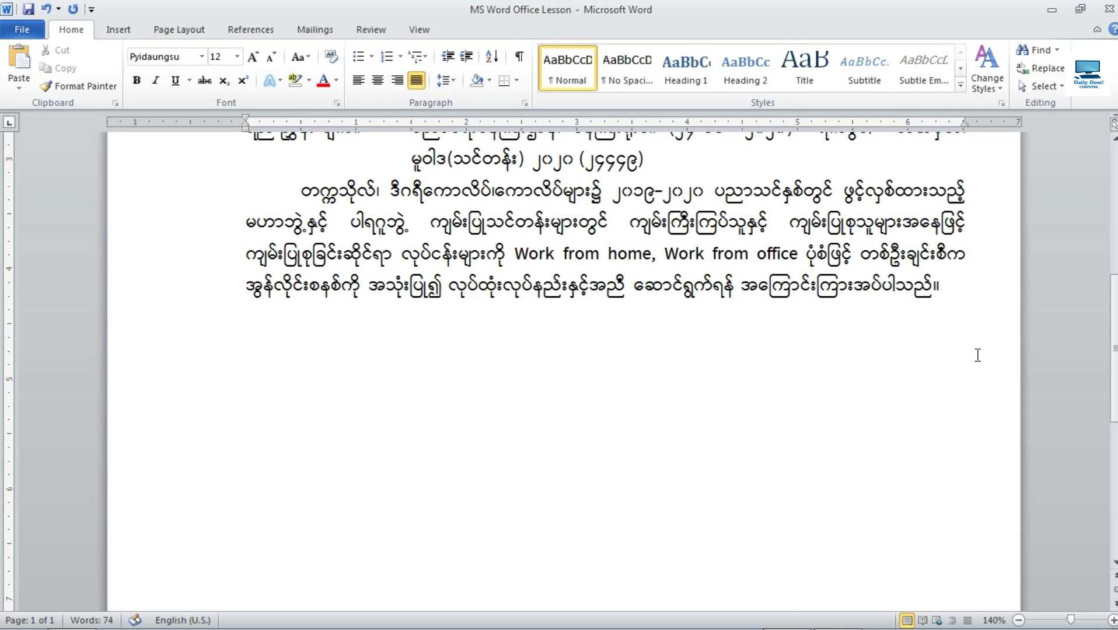
key(Return)
key(Return)
key(Return)
scroll(282, 349, down, 1)
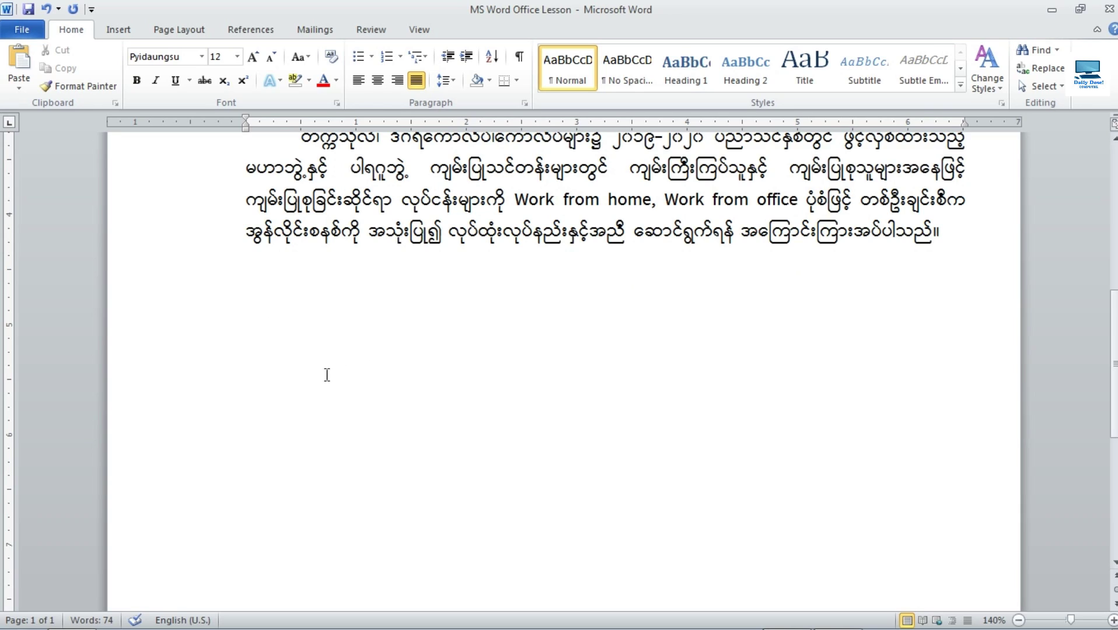
Enter the signature title line "ညွှန်ကြားရေးမှူးချုပ် (ကိုယ်စား)" below the body paragraph.
text(ညွှန်)
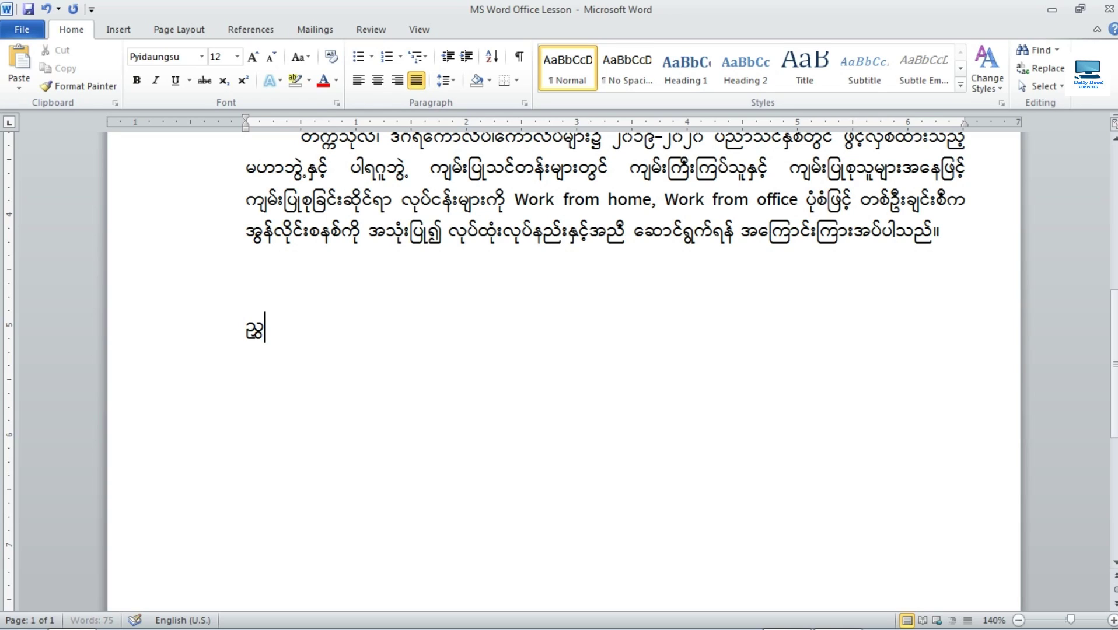
text(ကြားရ)
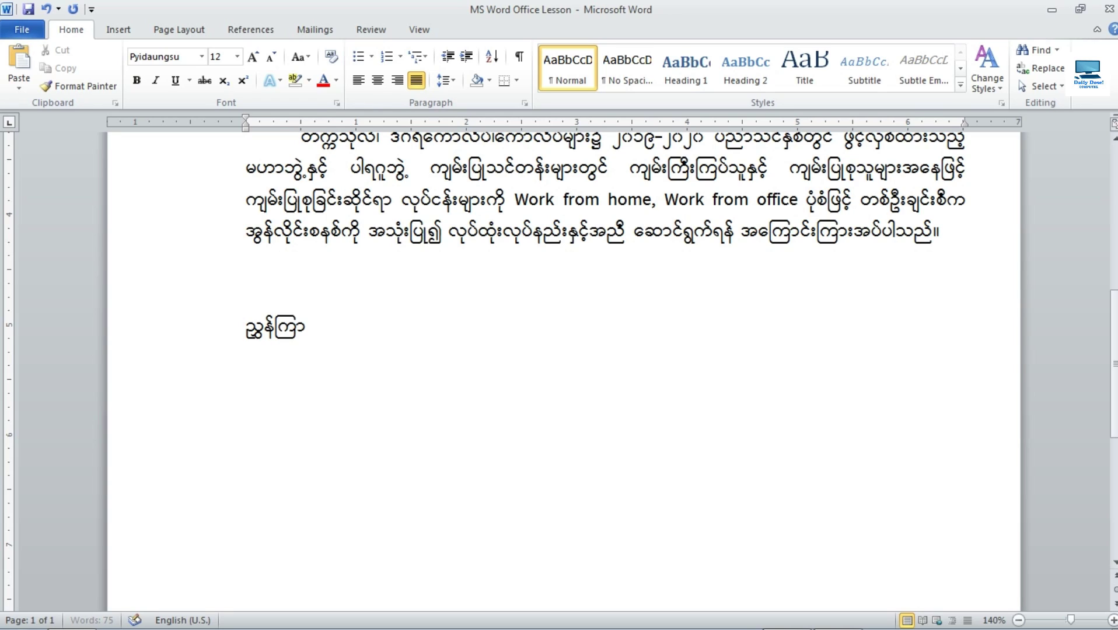
text(ေ)
key(BackSpace)
text(းရေးမျူ)
key(BackSpace)
key(BackSpace)
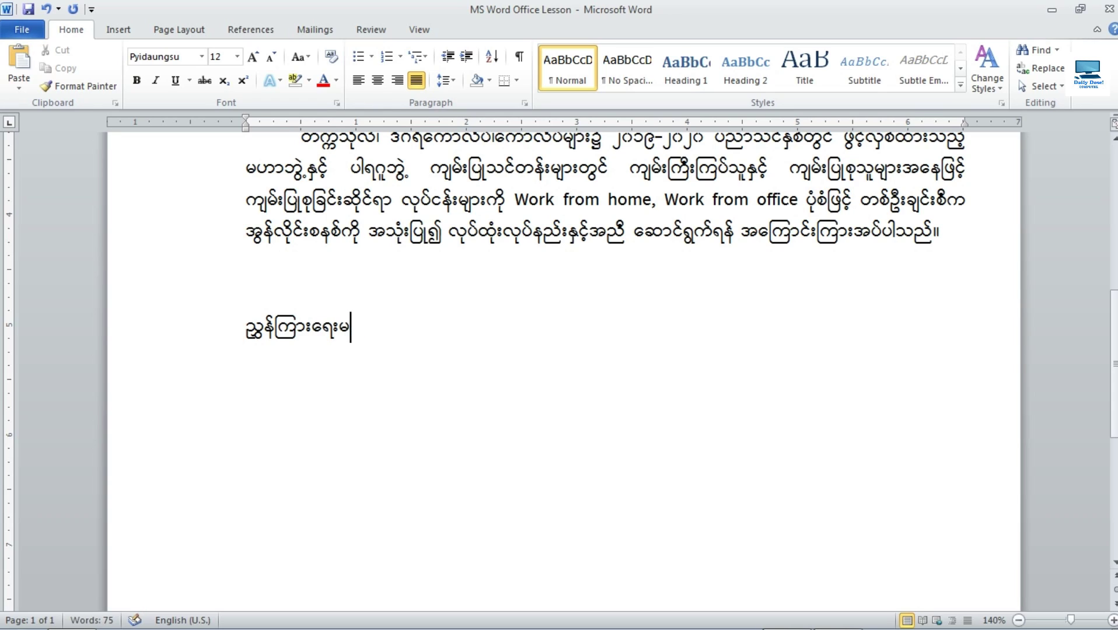
text(ှူးချုပ်)
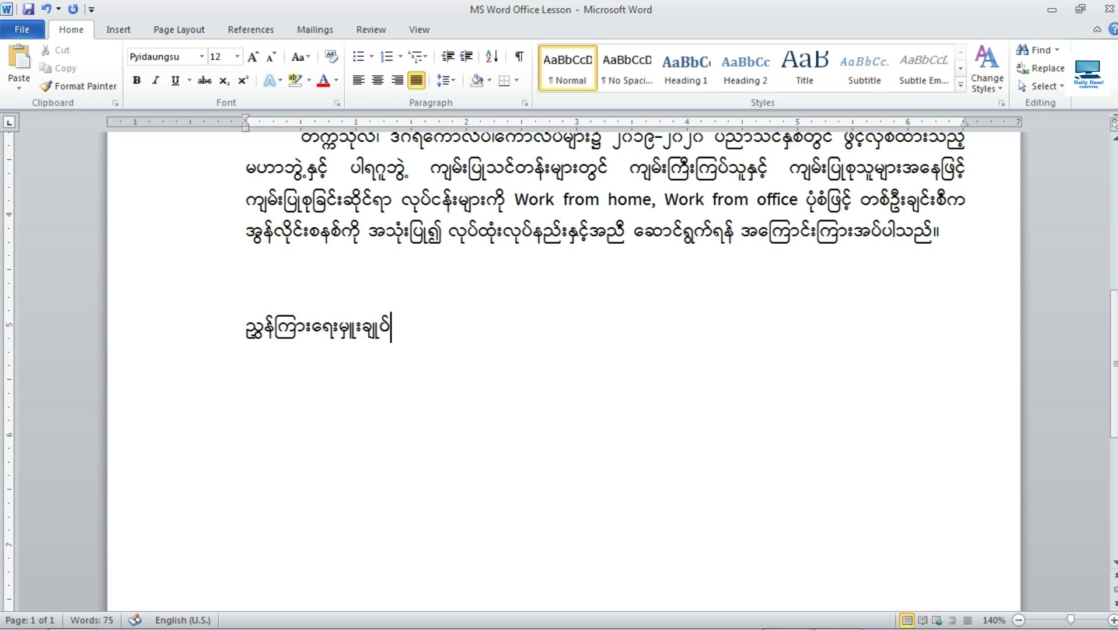
text( (ကိုယ်စ)
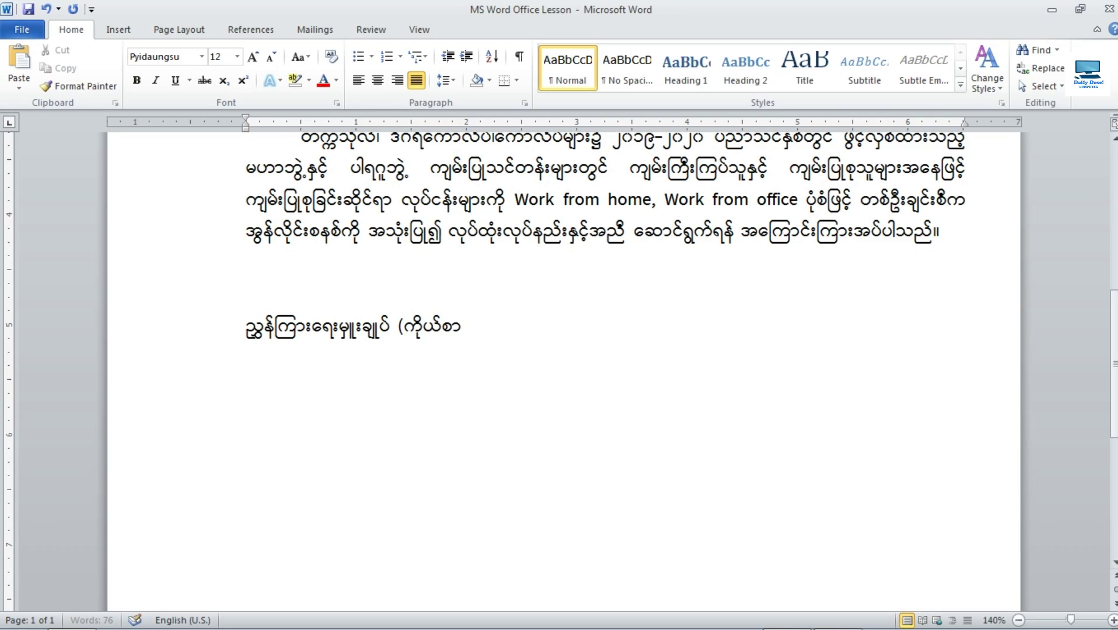
text(ား))
Check the title line against the scan and remove the space before "(ကိုယ်စား)".
click(839, 624)
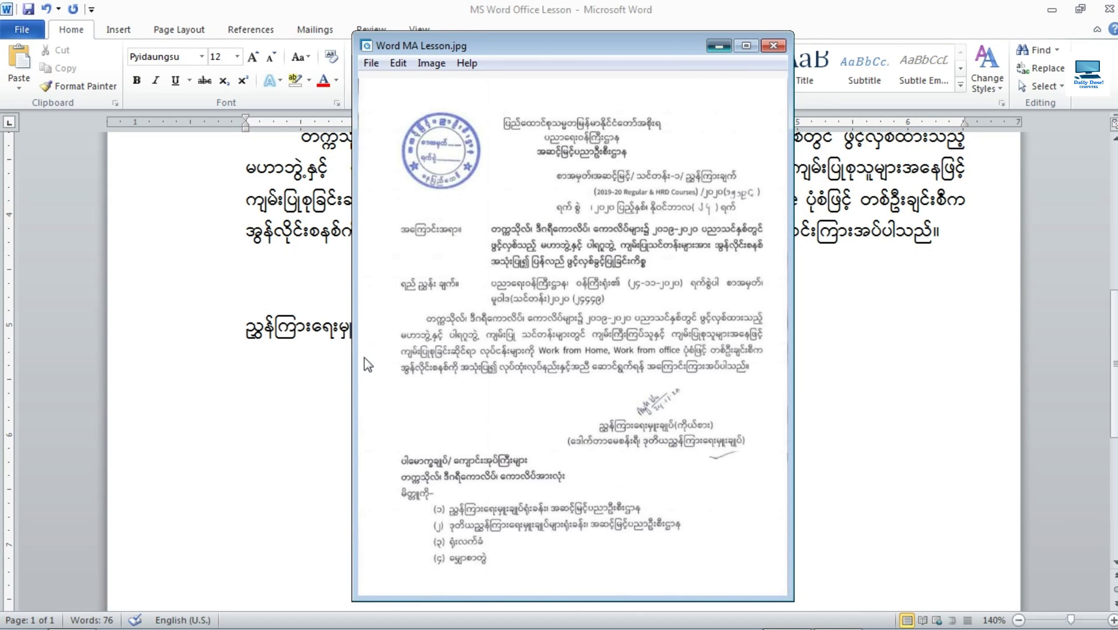
key(alt+Tab)
click(399, 330)
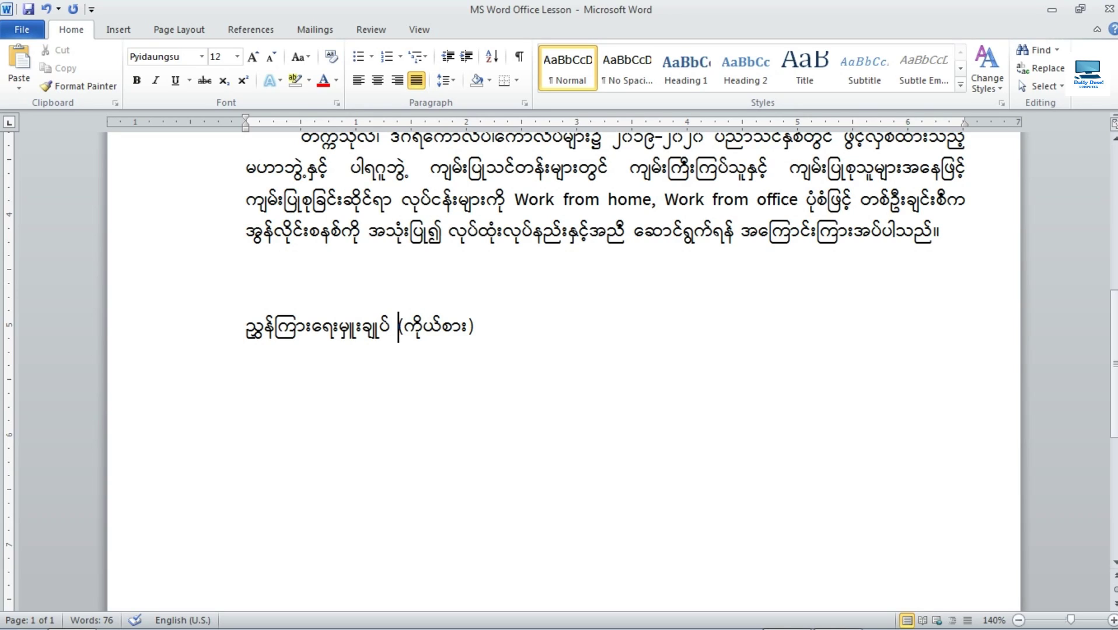
key(BackSpace)
Check the scan and start a line below the title with an opening parenthesis, "ဒေါက်တာ" and the signatory's name.
click(480, 324)
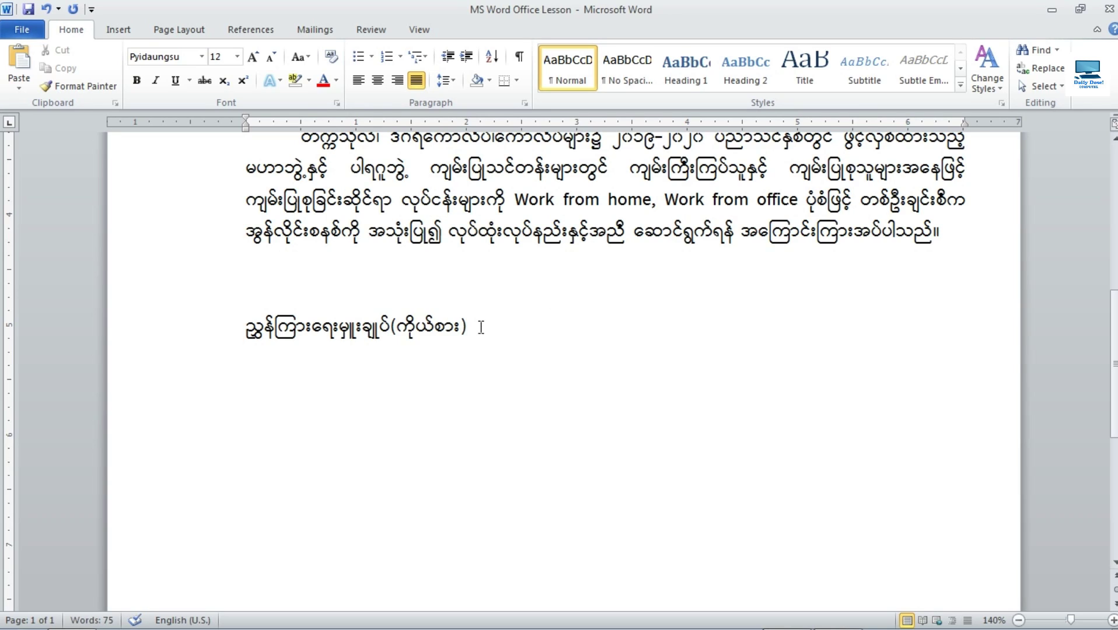
key(Return)
click(839, 614)
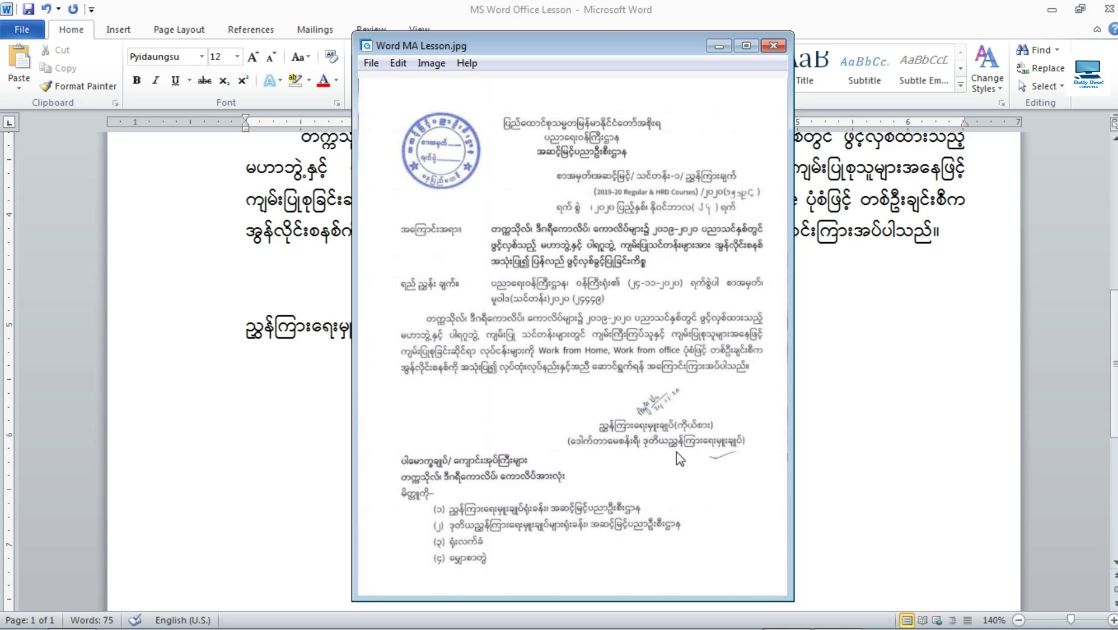
click(304, 386)
text(()
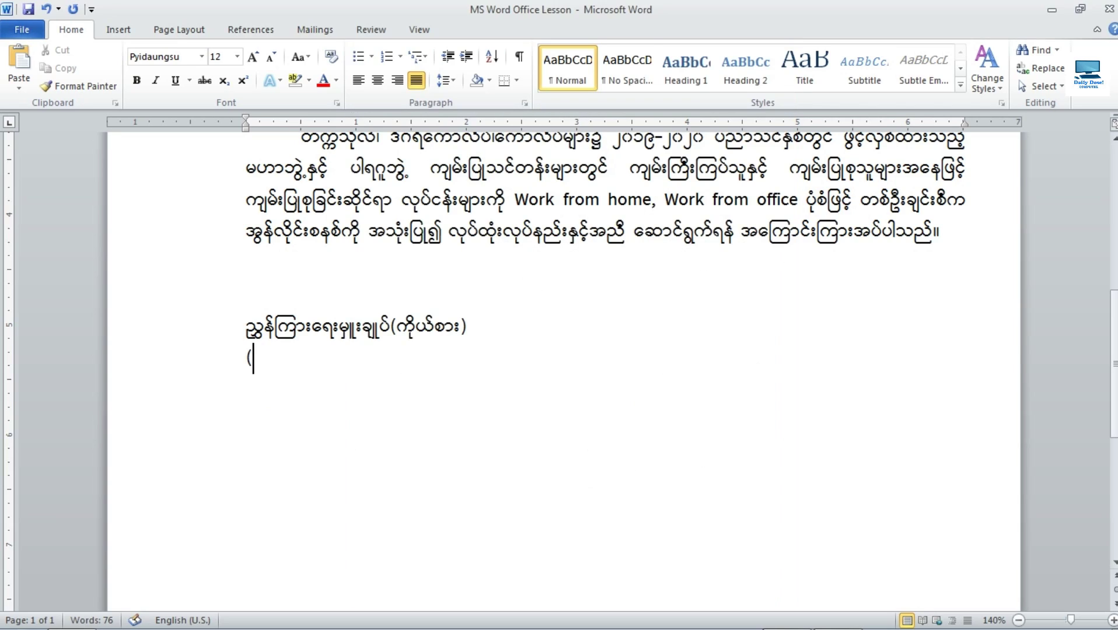
text(ဒေါက်)
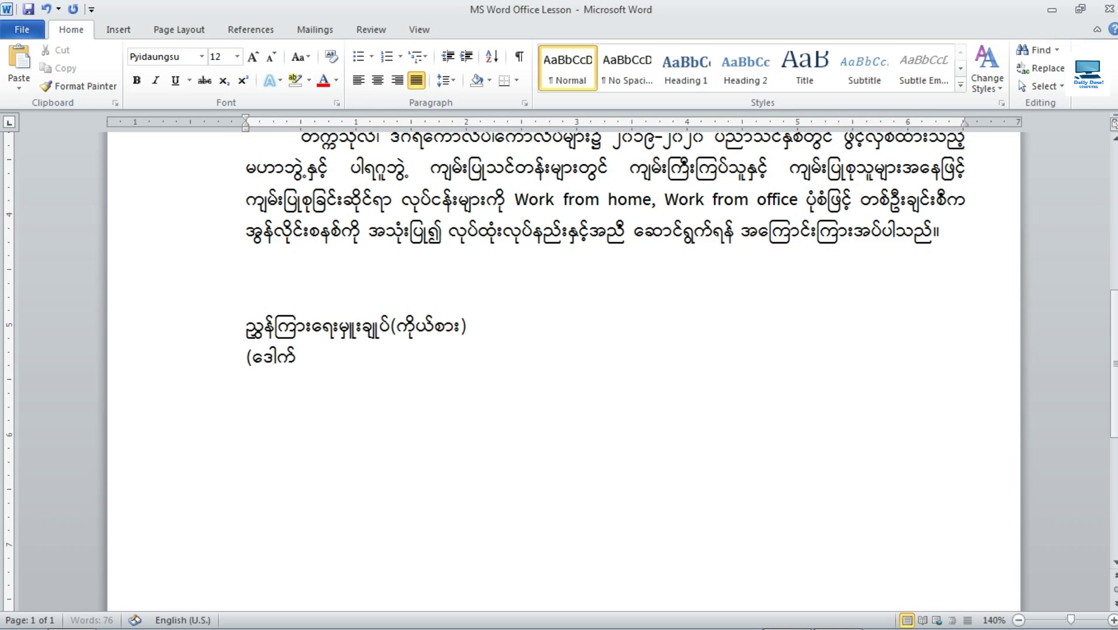
text(တာမေစန်းရီ)
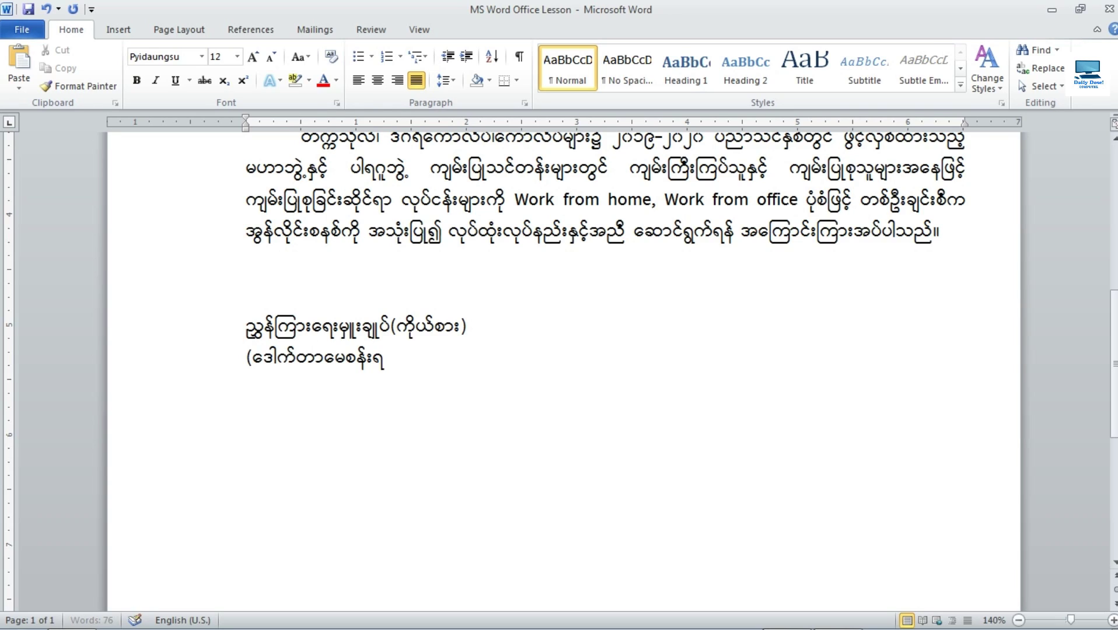
text(,)
key(BackSpace)
Complete the signatory line with "၊ ဒုတိယညွှန်ကြားရေးမှူးချုပ်)" after the name, including a space following the Burmese comma.
text(၊ဒုတိဘ)
key(BackSpace)
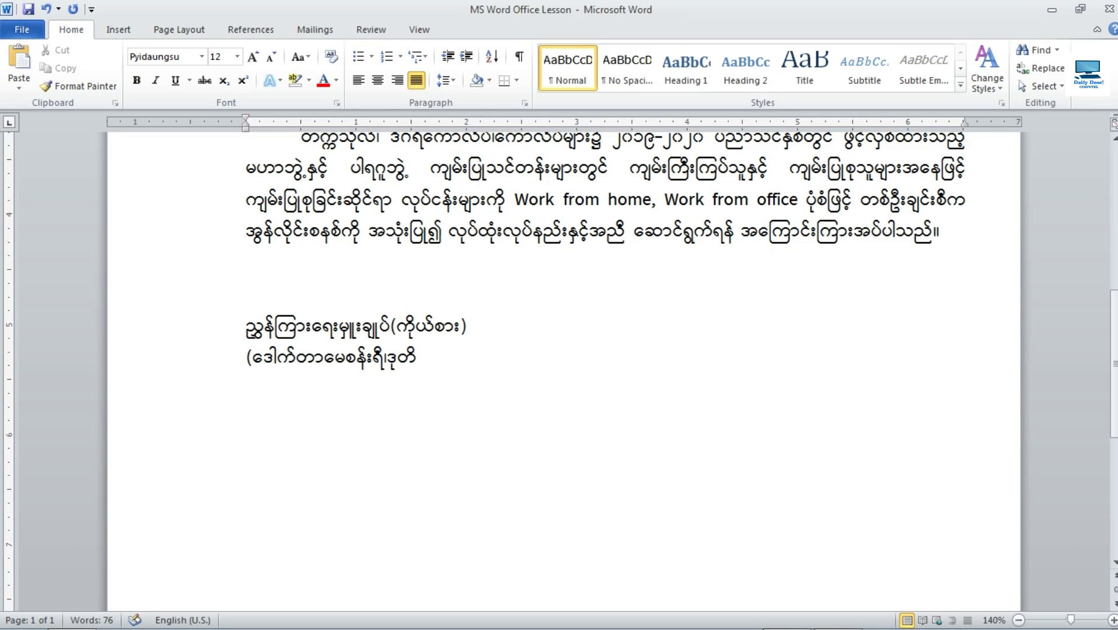
text(ယညွှန)
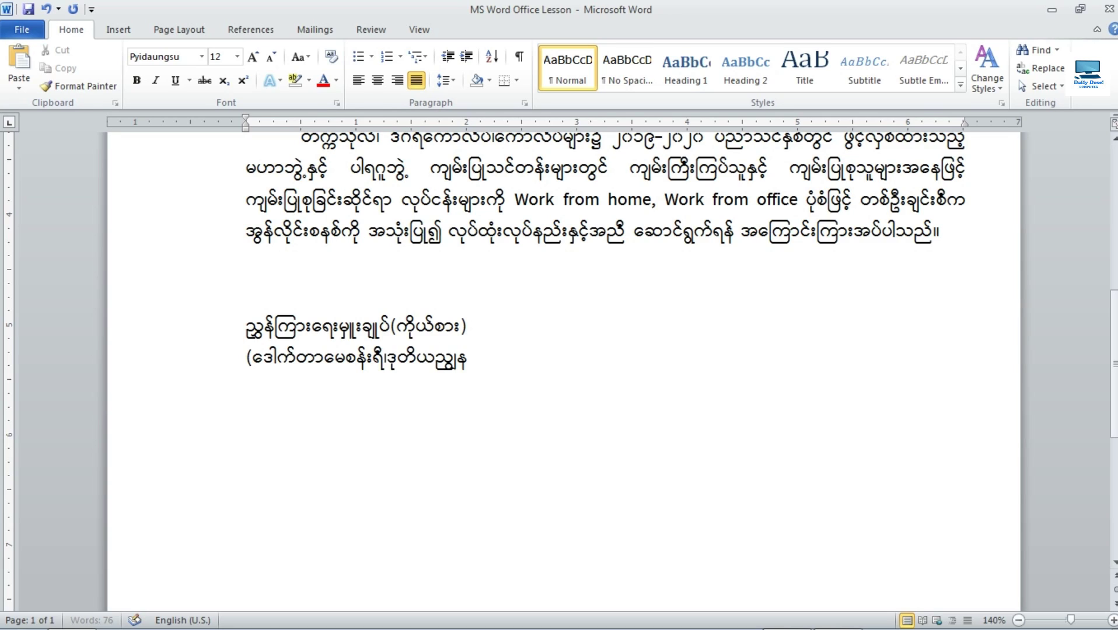
key(BackSpace)
key(BackSpace)
key(BackSpace)
text(ျ)
key(BackSpace)
text(ွှန်ကြားရေးမ)
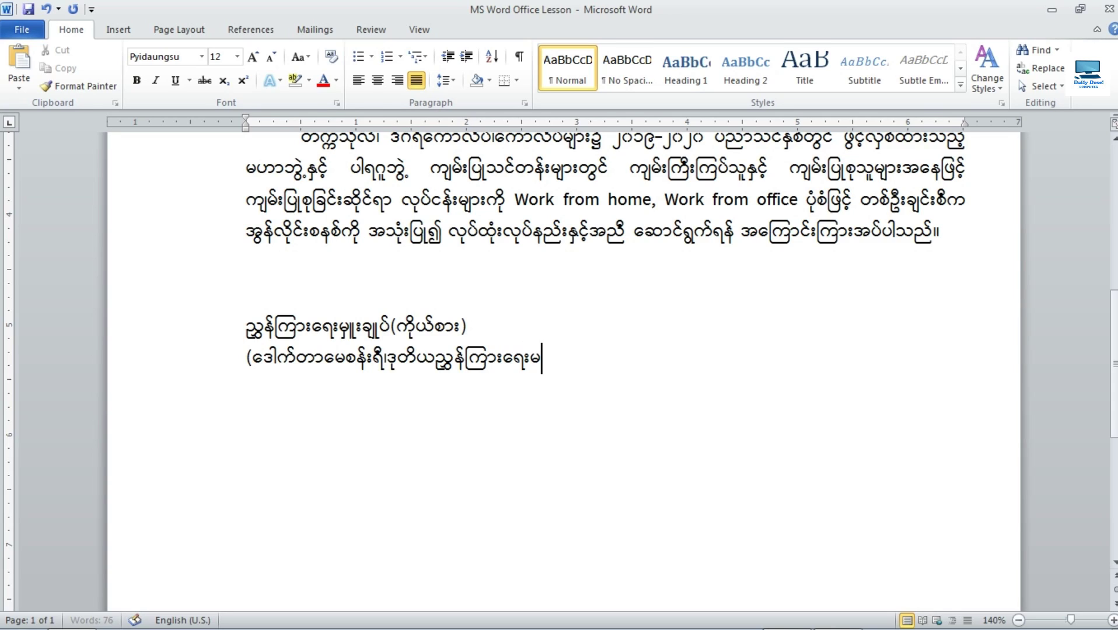
text(ှူးချုပ်))
click(387, 359)
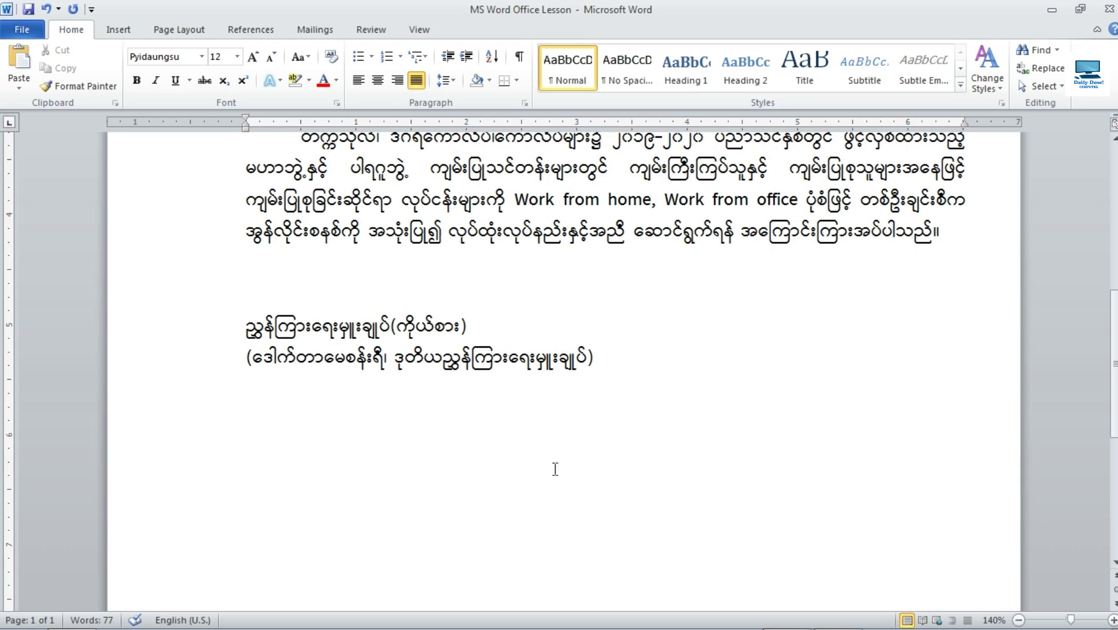
Check the signature block's layout in the scan and center both signature lines.
mouse_move(786, 614)
click(838, 614)
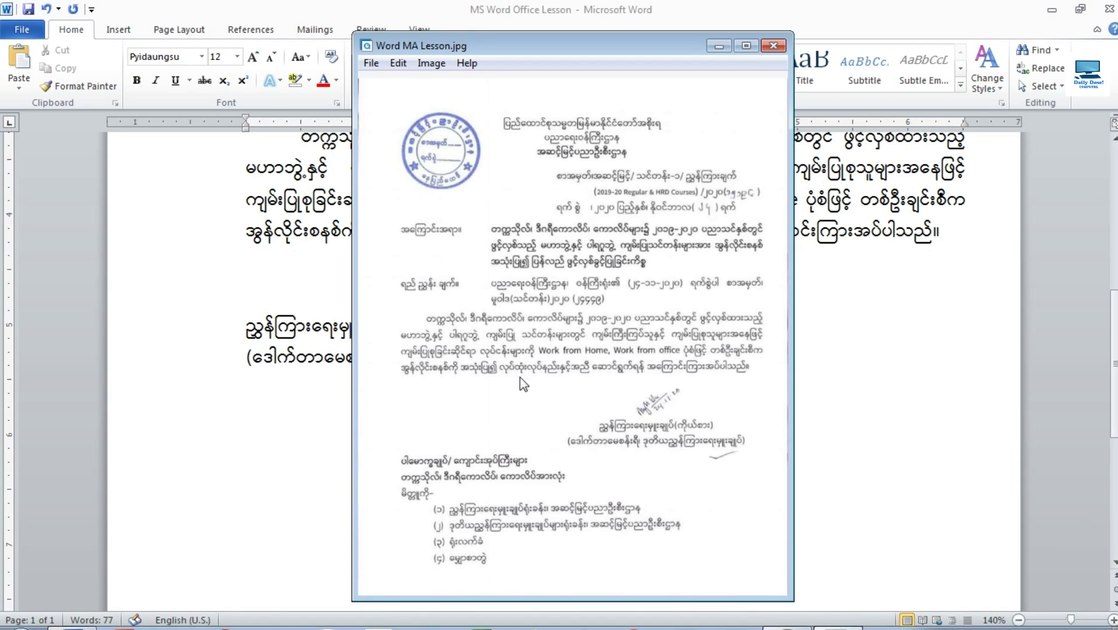
drag(594, 51, 881, 21)
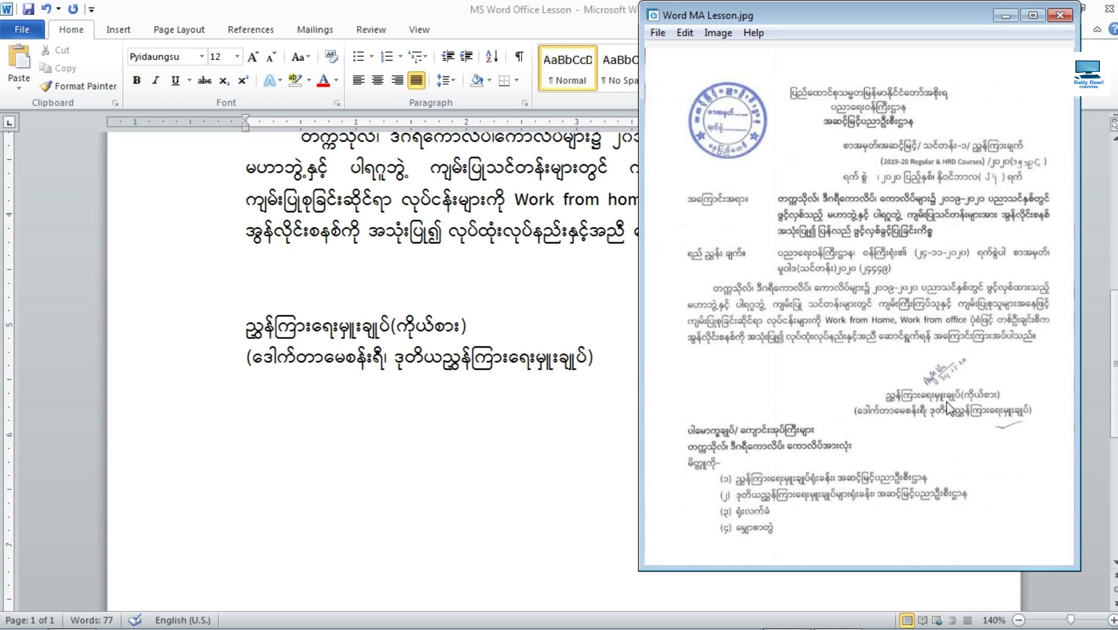
click(1000, 14)
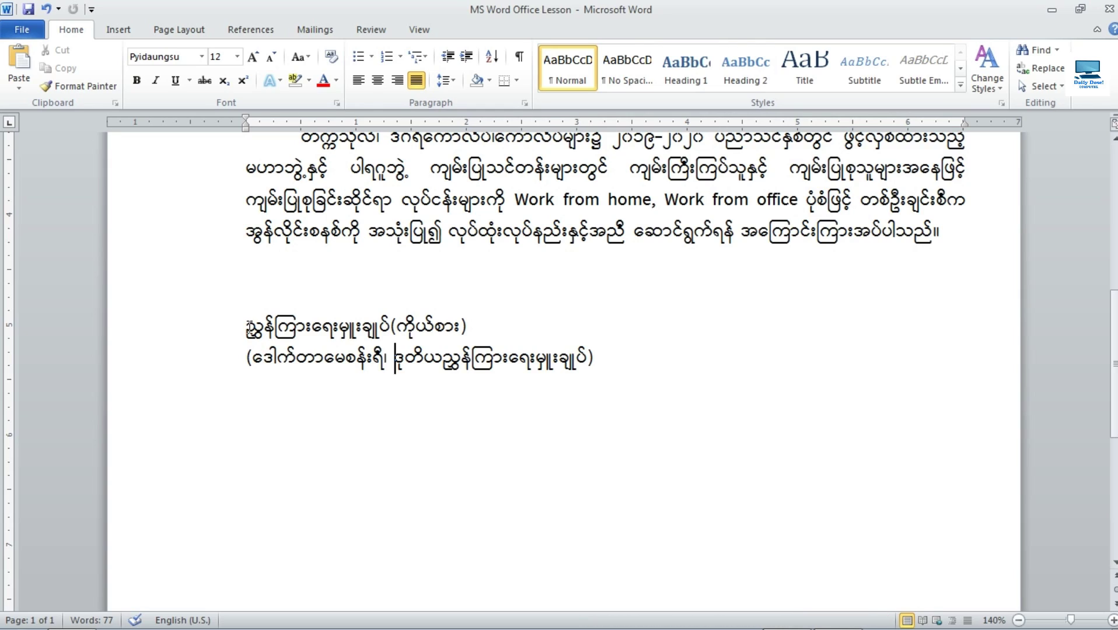
click(248, 332)
shift+click(608, 367)
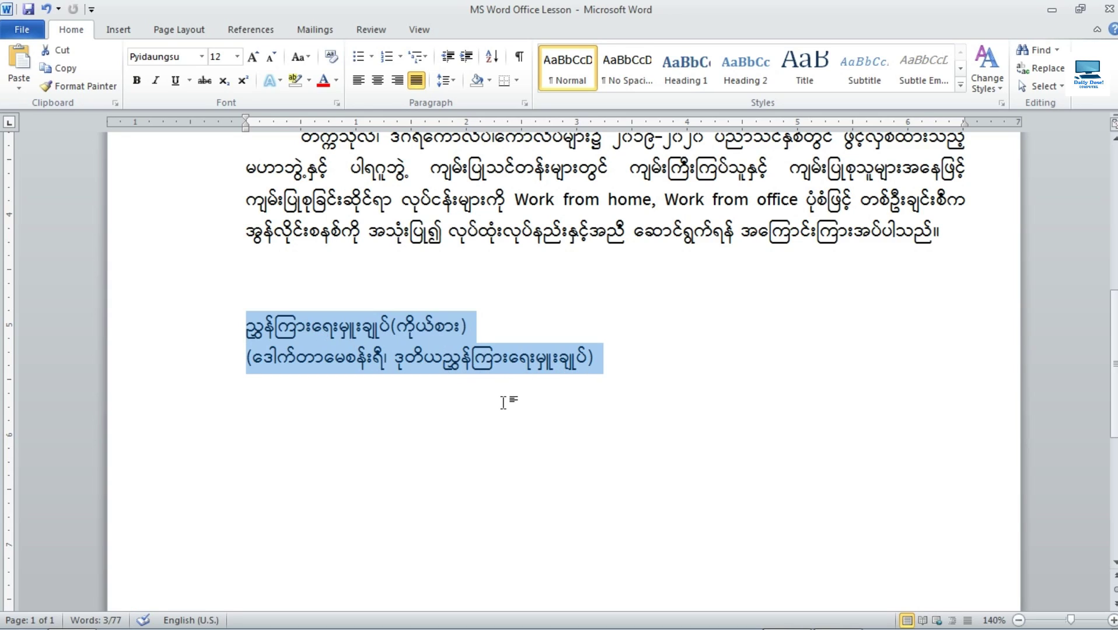
click(458, 401)
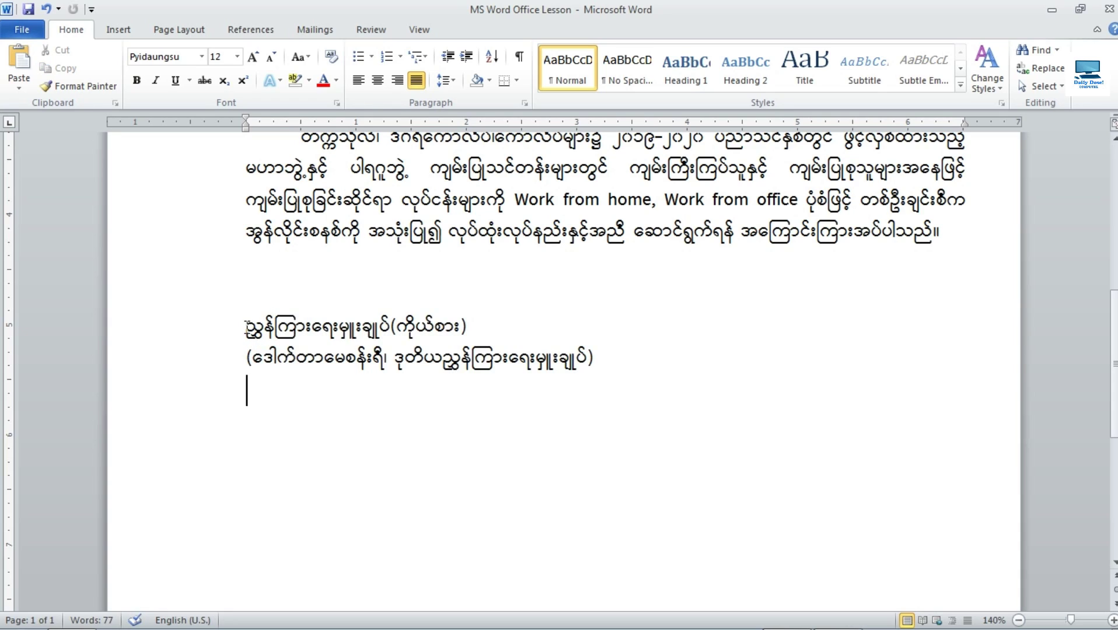
drag(244, 327, 594, 354)
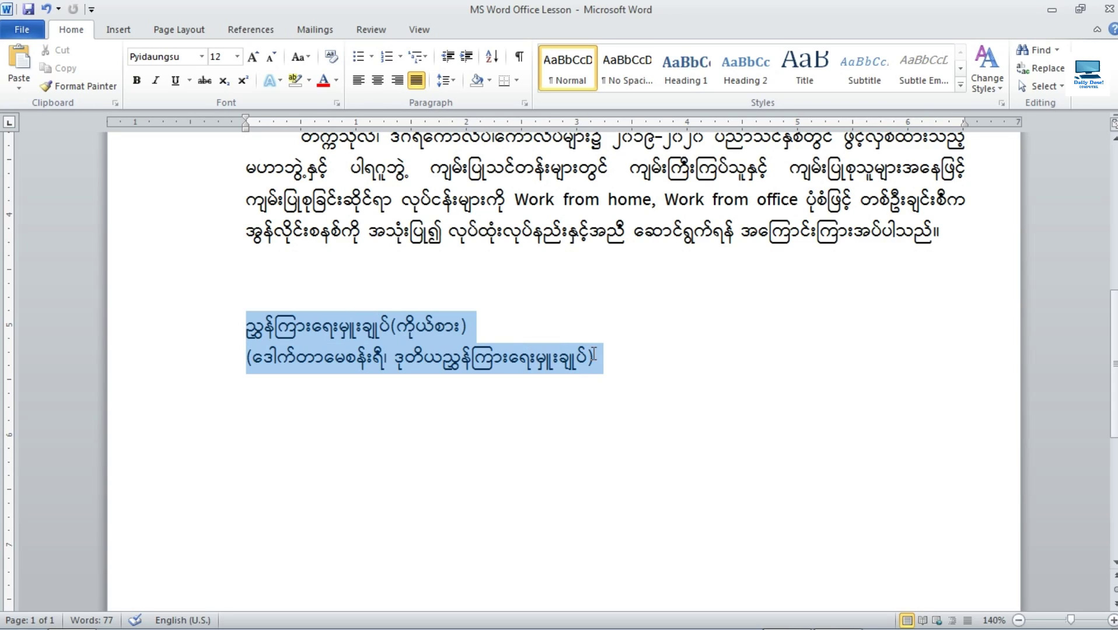
drag(594, 353, 594, 353)
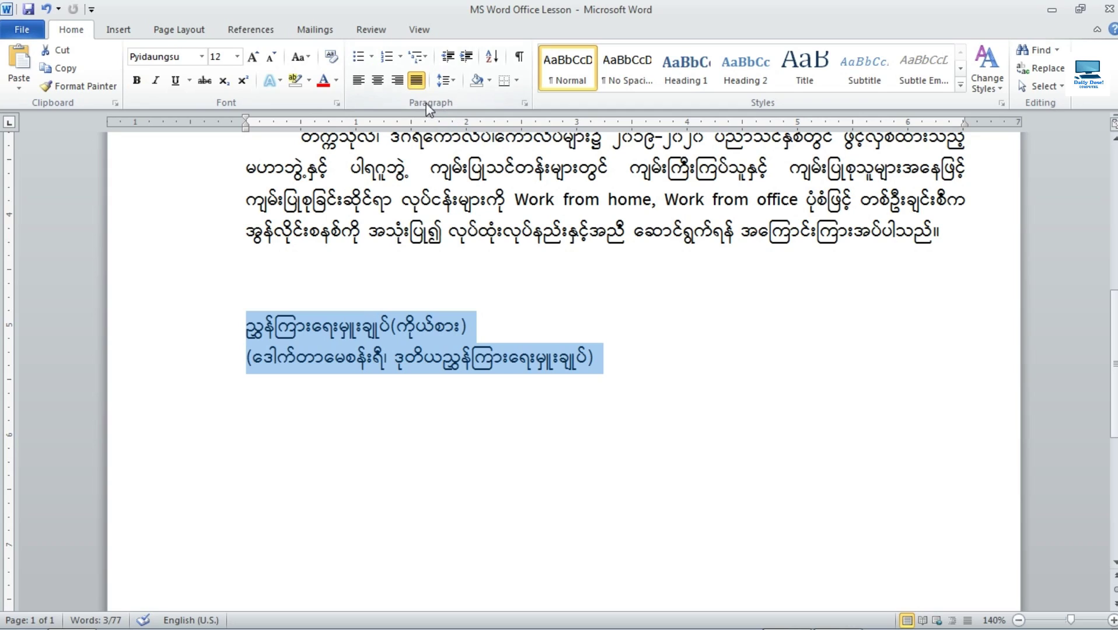
click(377, 82)
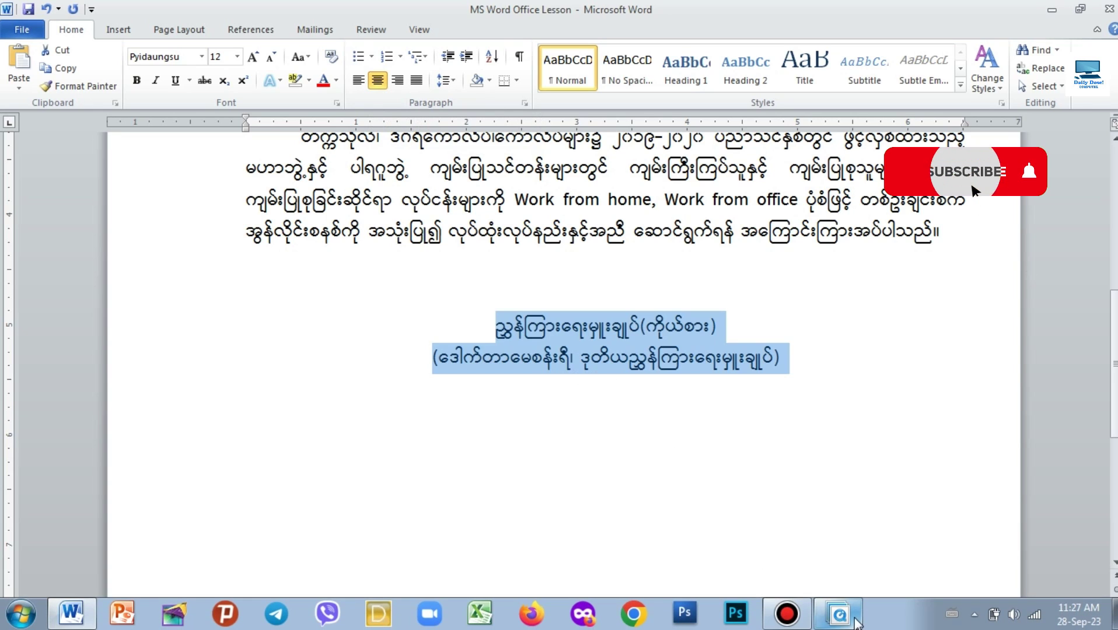
Compare the signature block's position with the scan and increase the indent of both centered lines by one level.
click(855, 620)
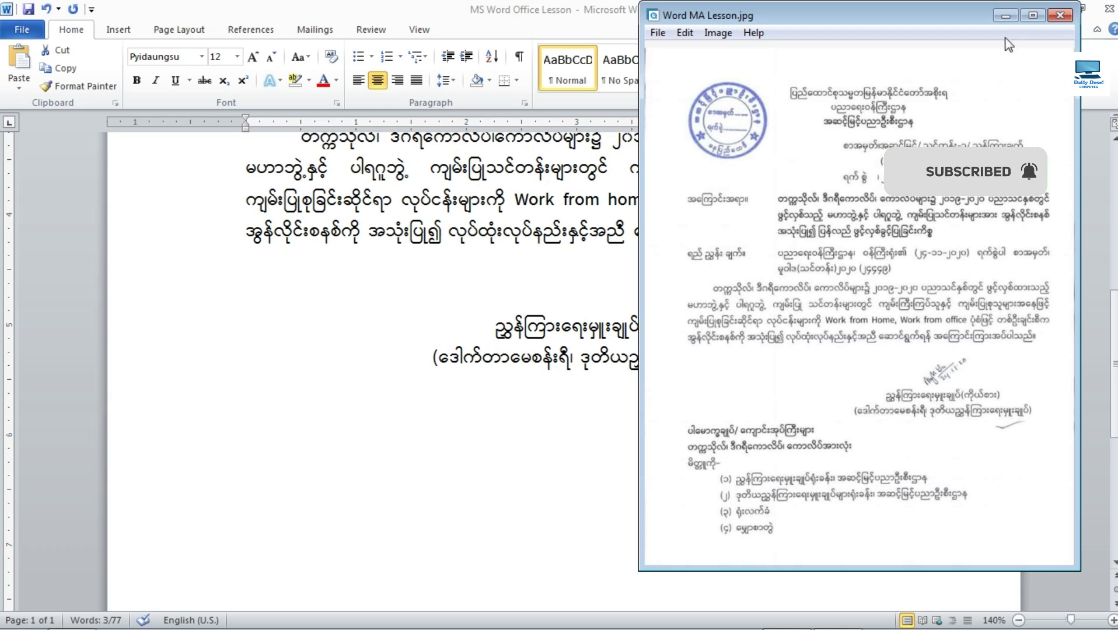
drag(893, 16, 220, 44)
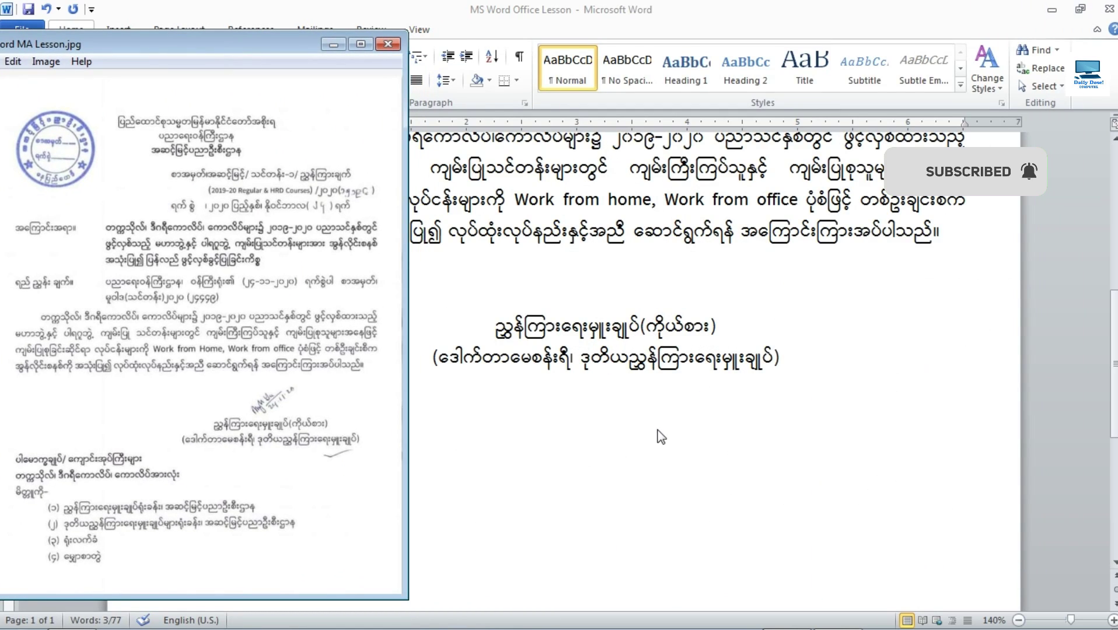
drag(661, 436, 588, 333)
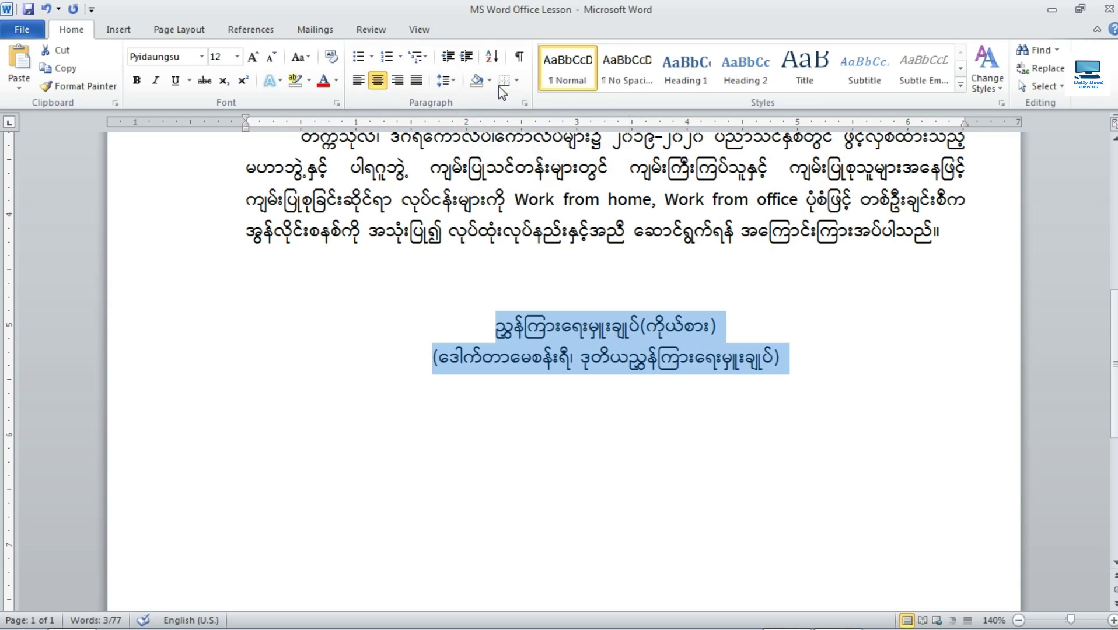
click(467, 58)
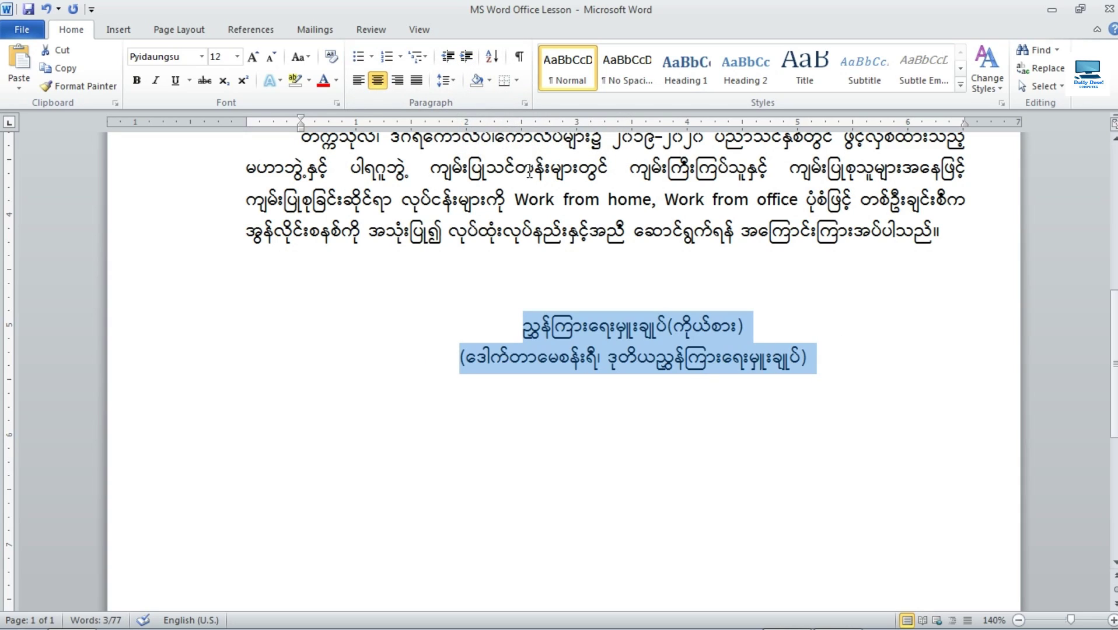
Increase the indent of both centered signature lines by six more levels, to a left indent of 3.5 inches.
click(465, 57)
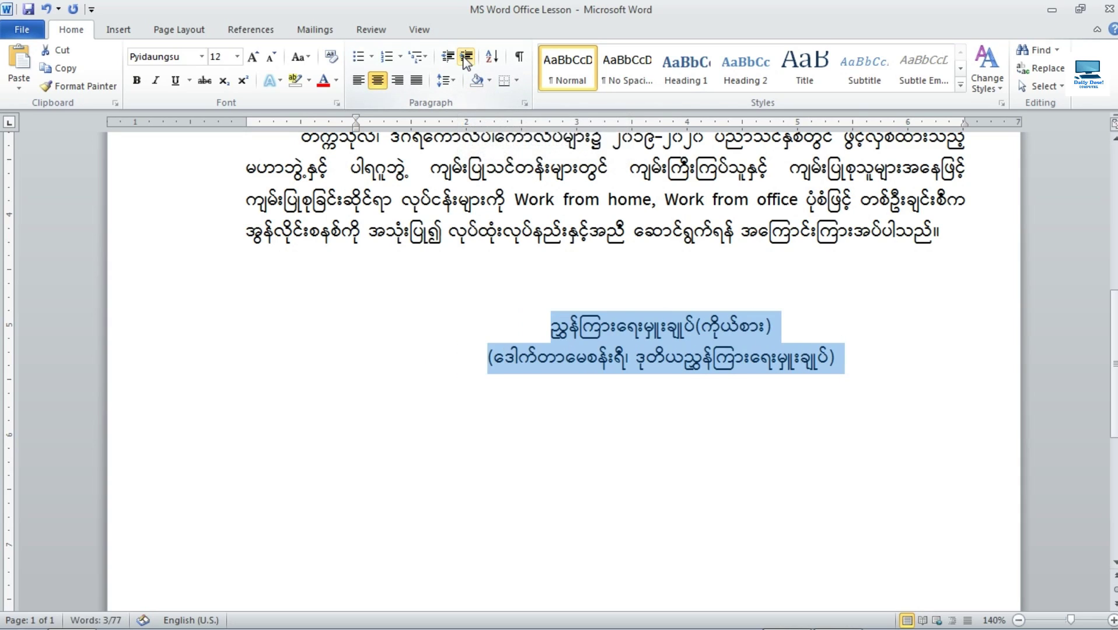
click(465, 57)
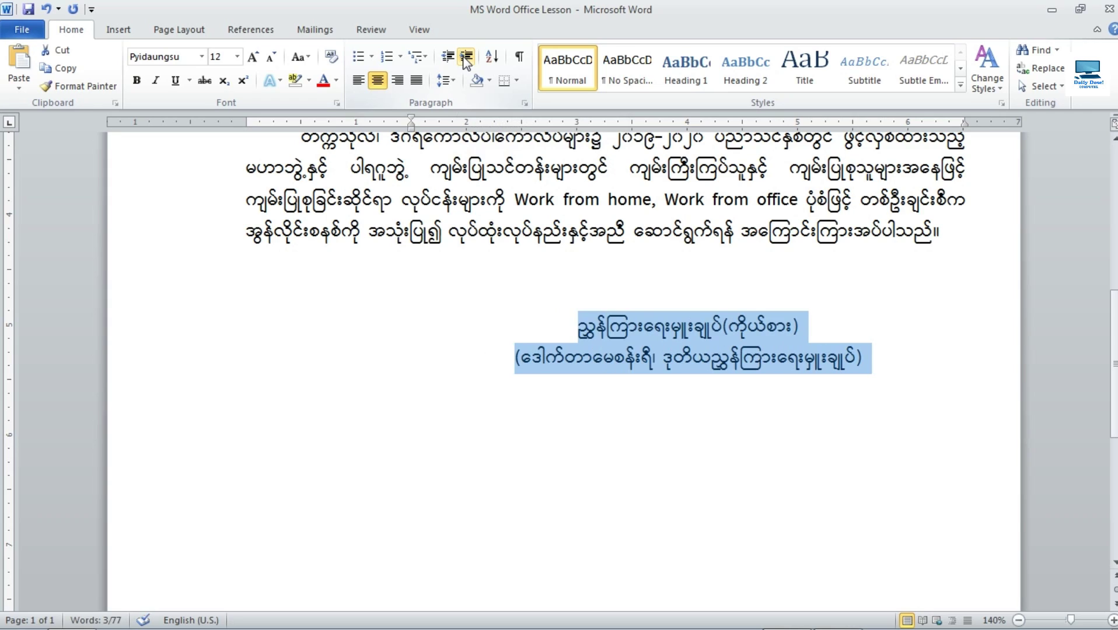
click(465, 57)
click(465, 59)
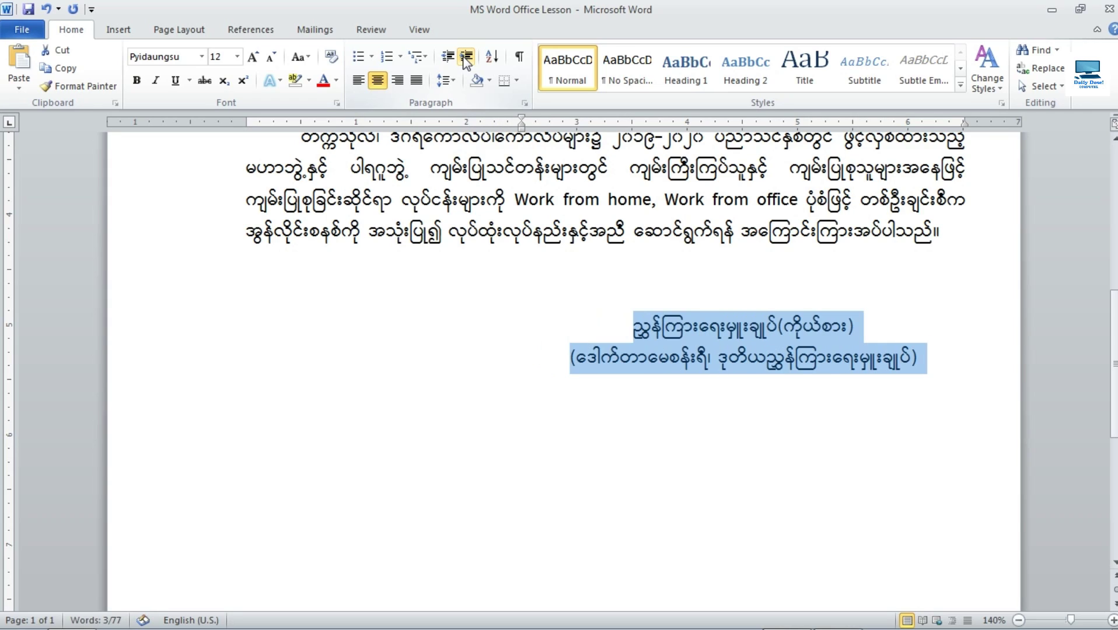
click(465, 58)
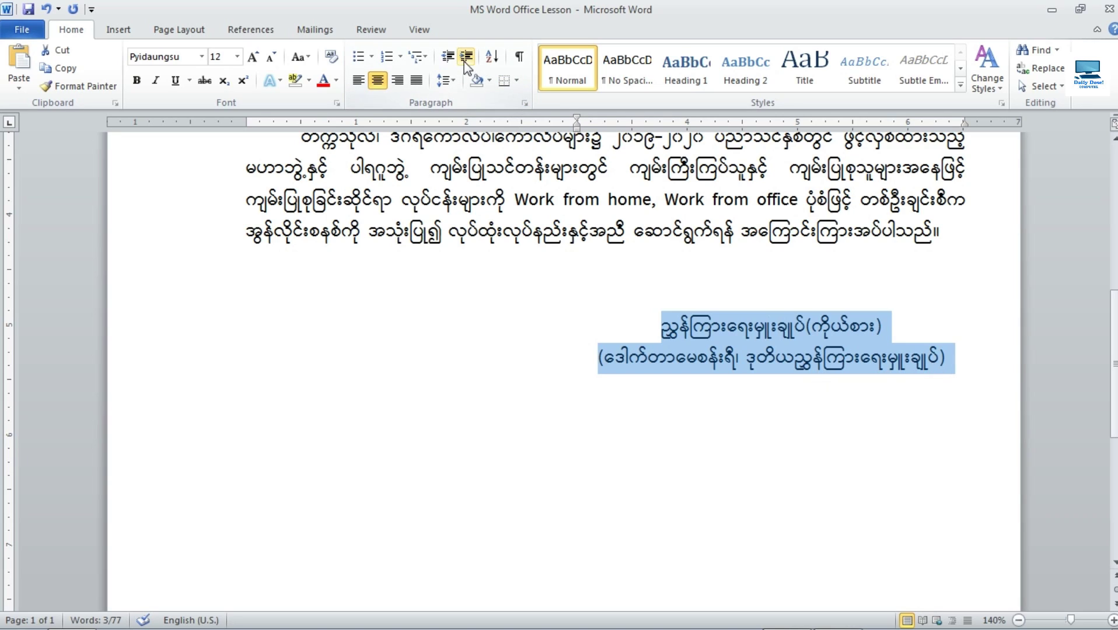
click(465, 59)
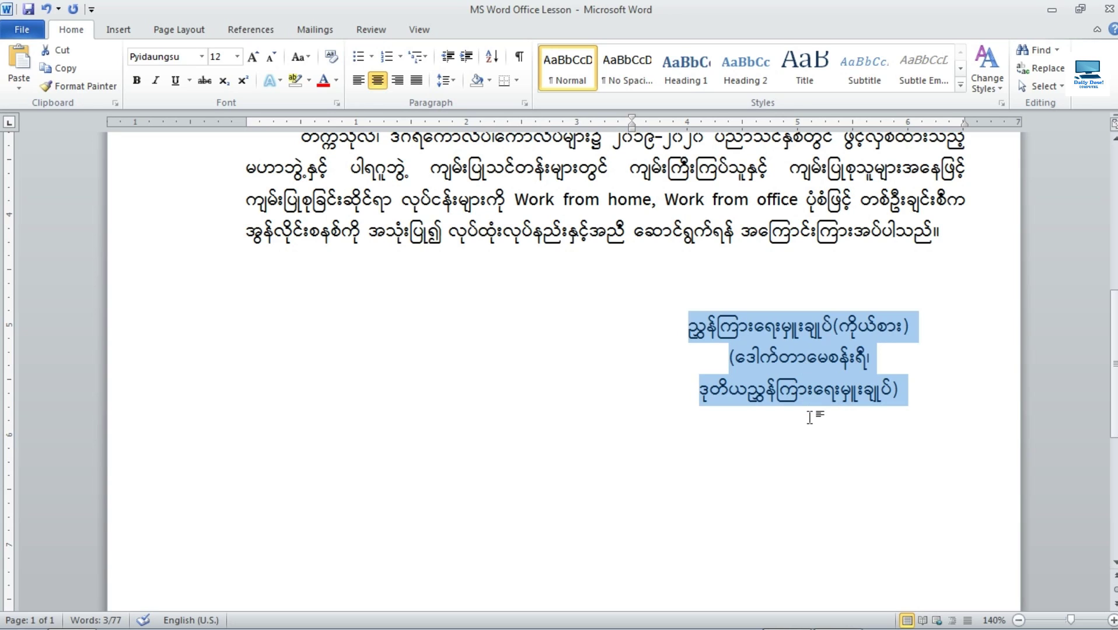
Compare the signature block with the scan and decrease the indent of both lines by three levels, to 2 inches.
click(840, 617)
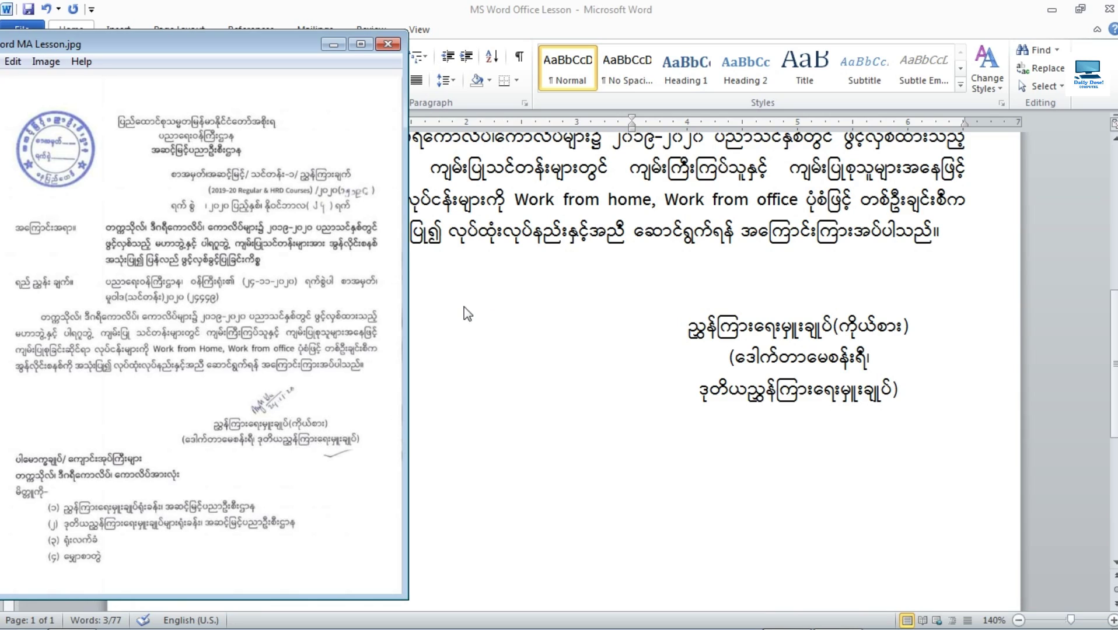
click(336, 46)
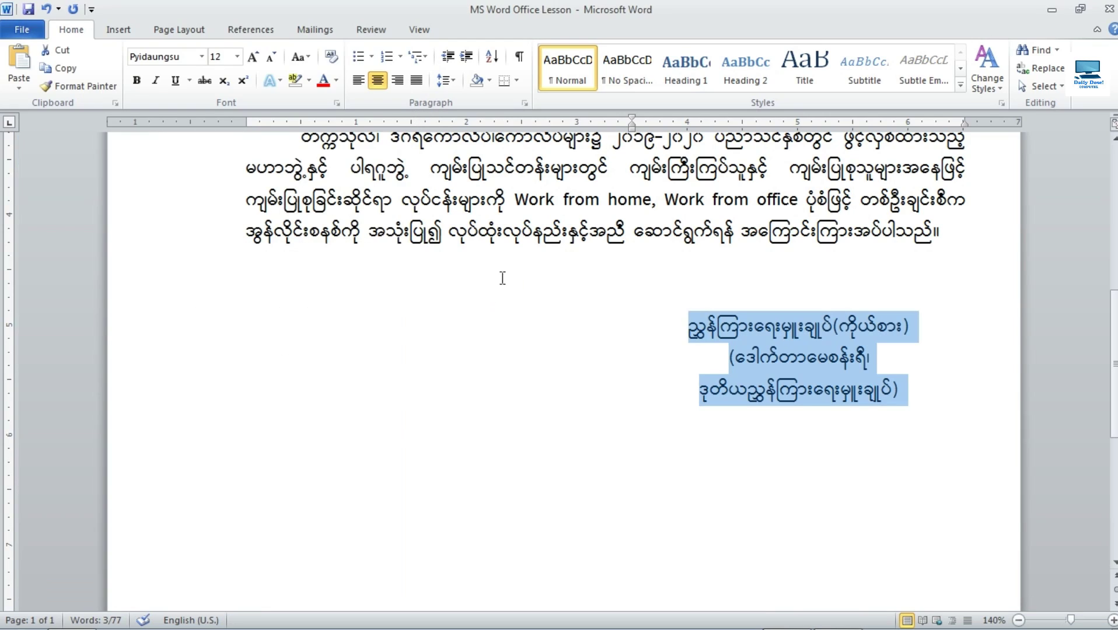
click(445, 58)
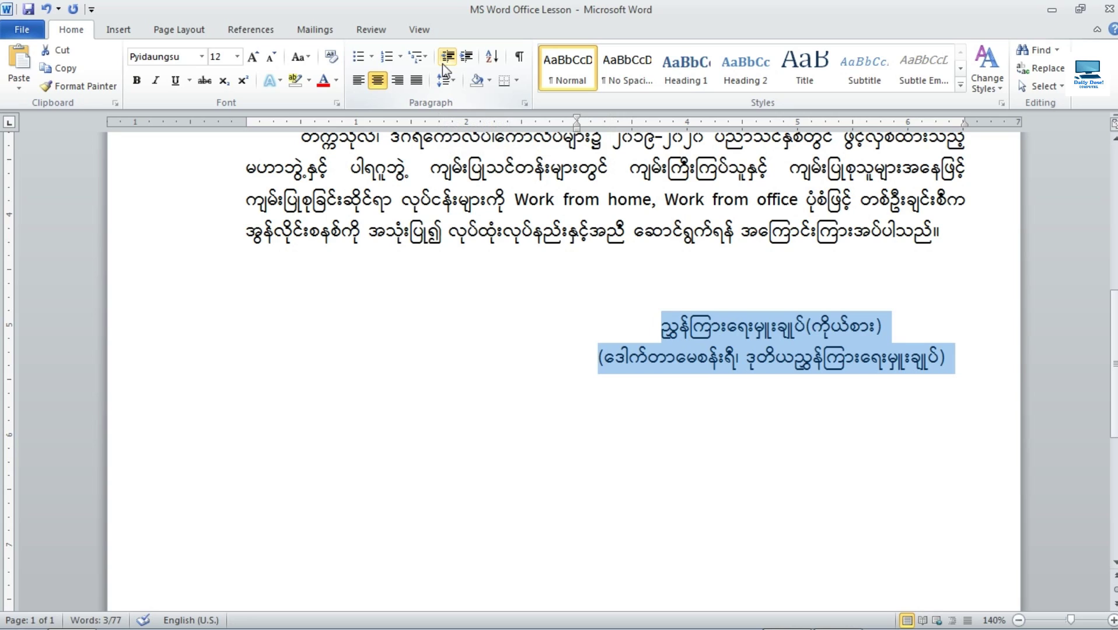
click(442, 64)
click(441, 64)
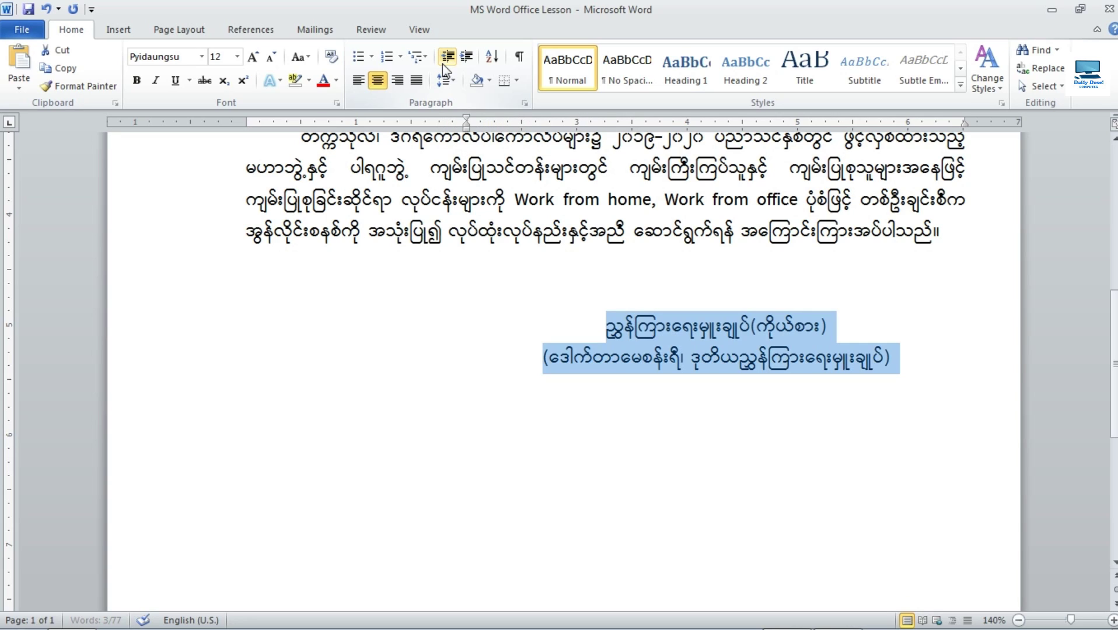
click(752, 415)
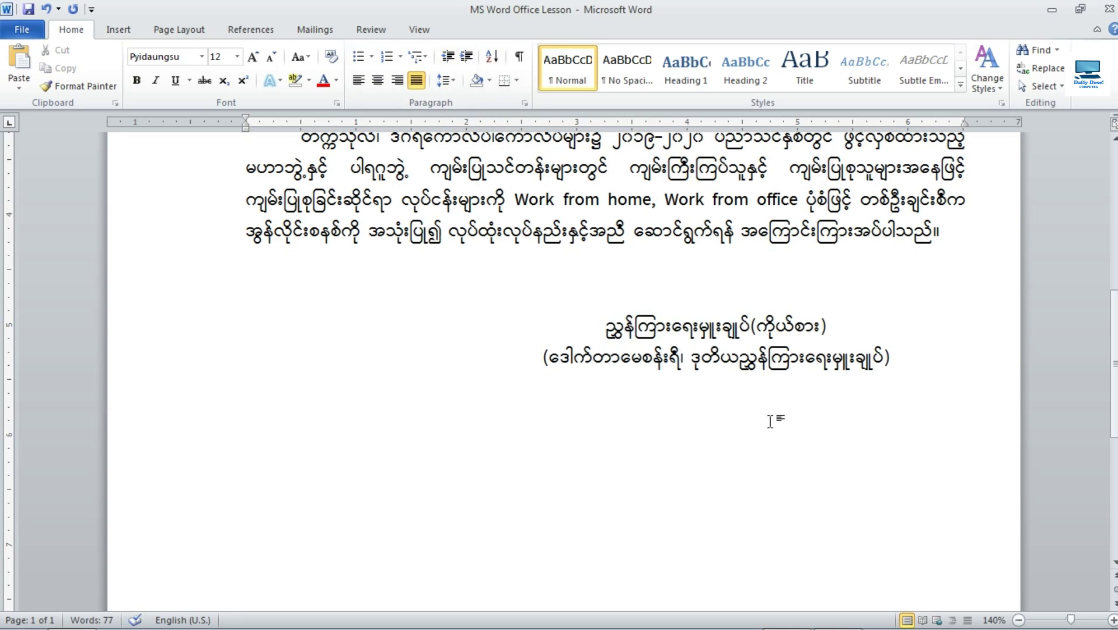
Check the scan and give the empty line below the signature block justified alignment with a left indent of zero.
mouse_move(898, 629)
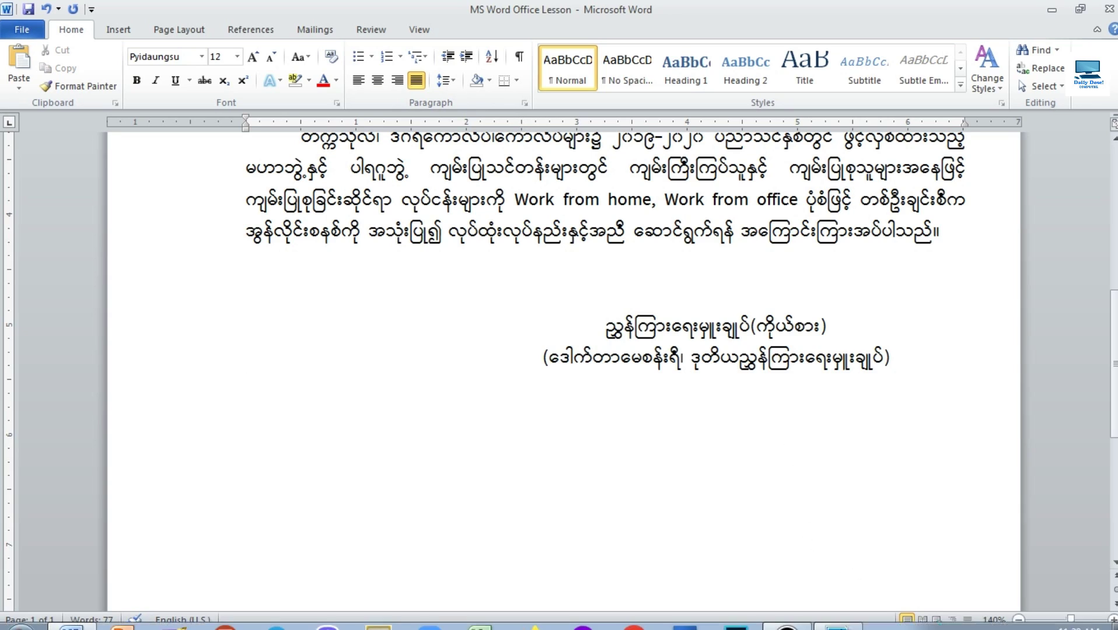
click(838, 620)
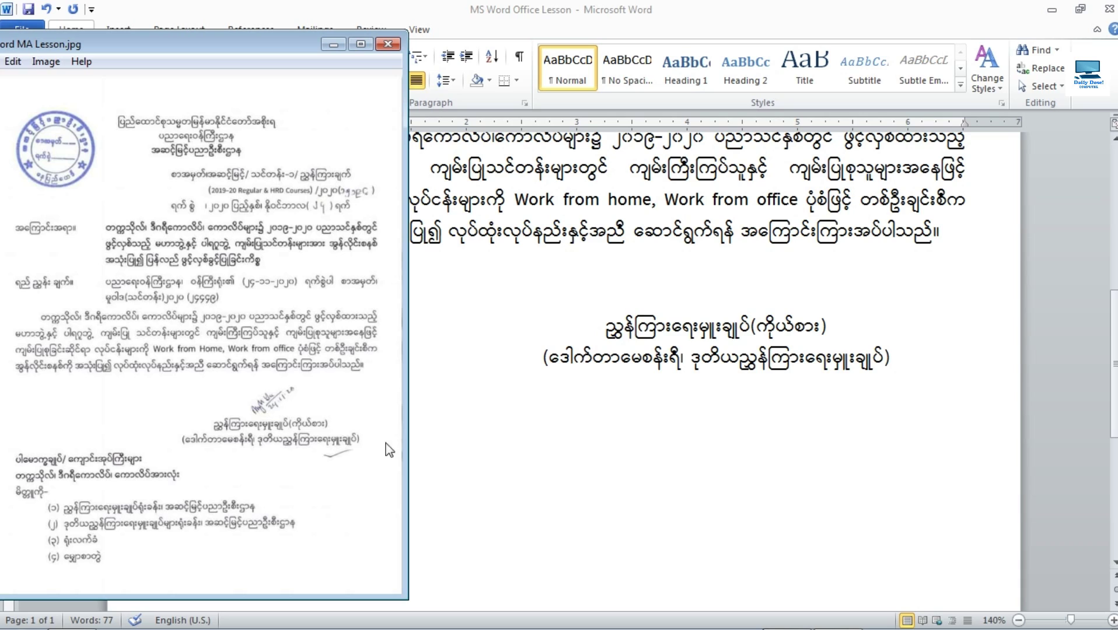
drag(274, 52, 453, 35)
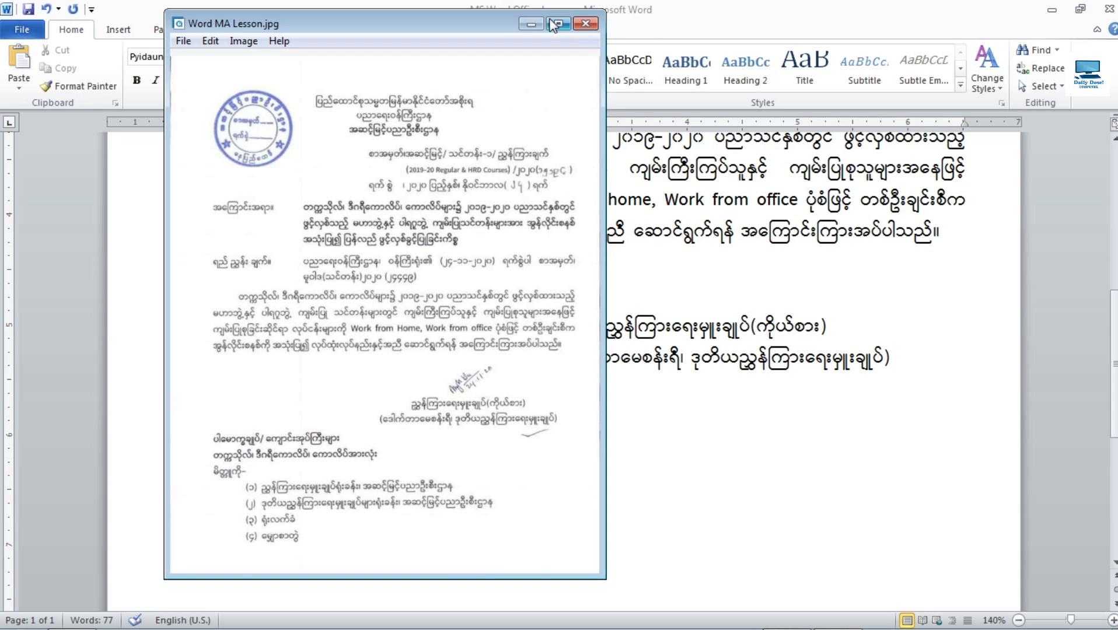
click(528, 24)
click(333, 412)
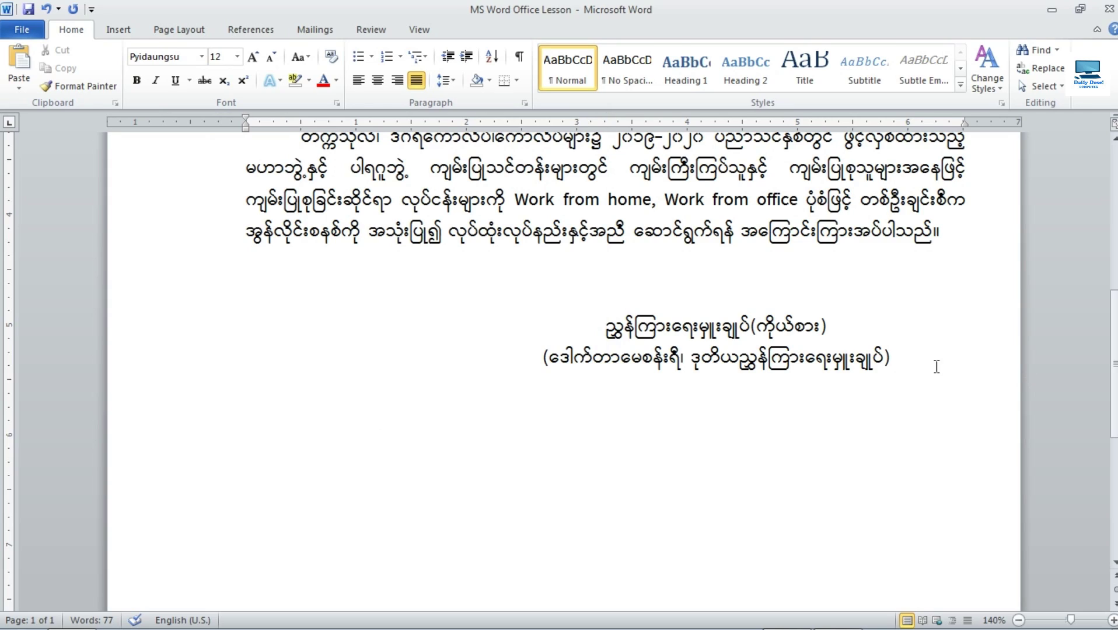
key(ctrl+e)
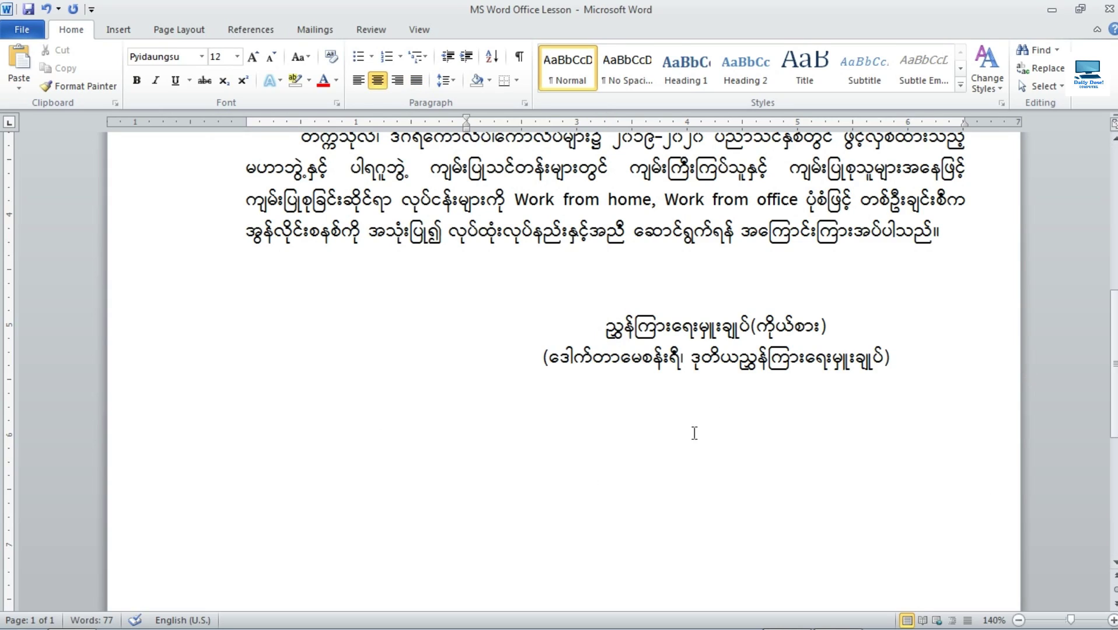
key(ctrl+j)
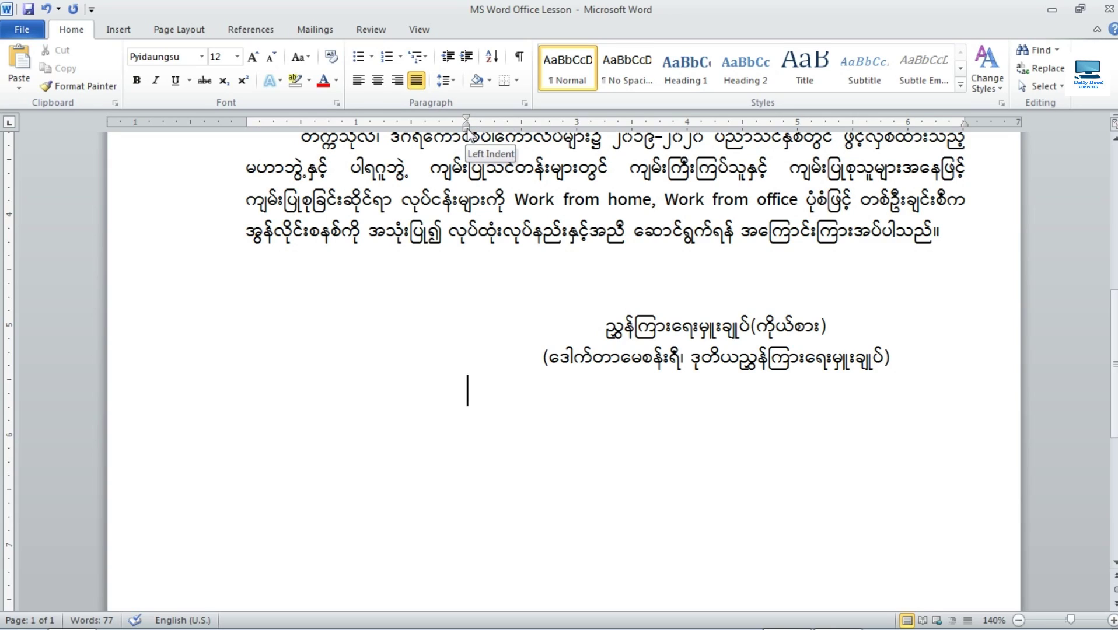
drag(468, 133, 245, 138)
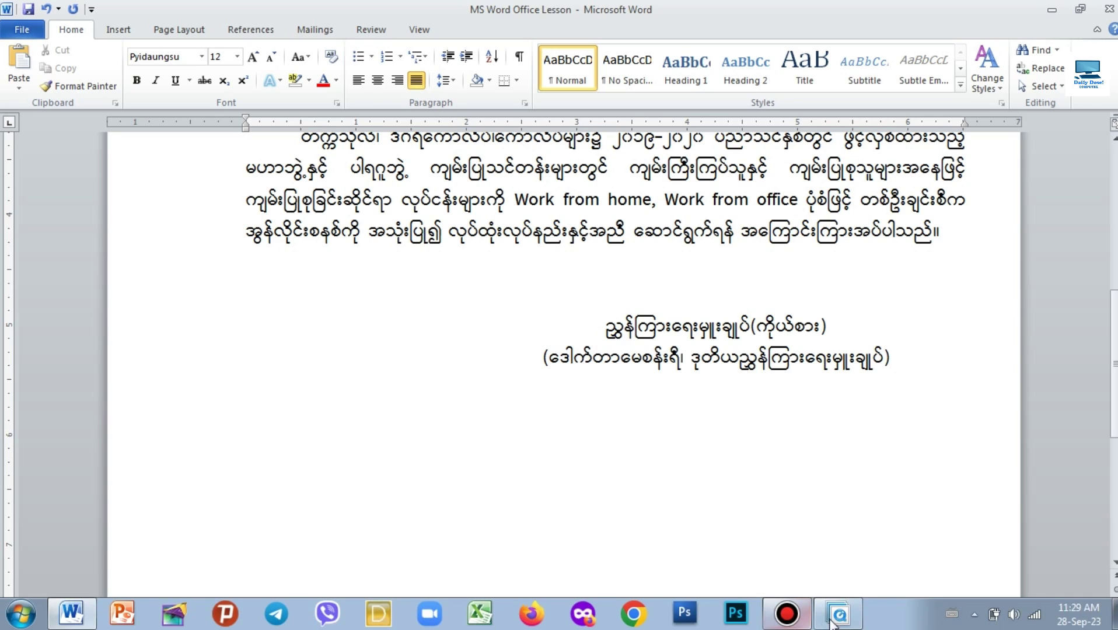
Check the scan and enter "ပါမောက္ခချုပ်/ကျောင်းအုပ်ကြီးများ" on the line below the signature block.
click(840, 613)
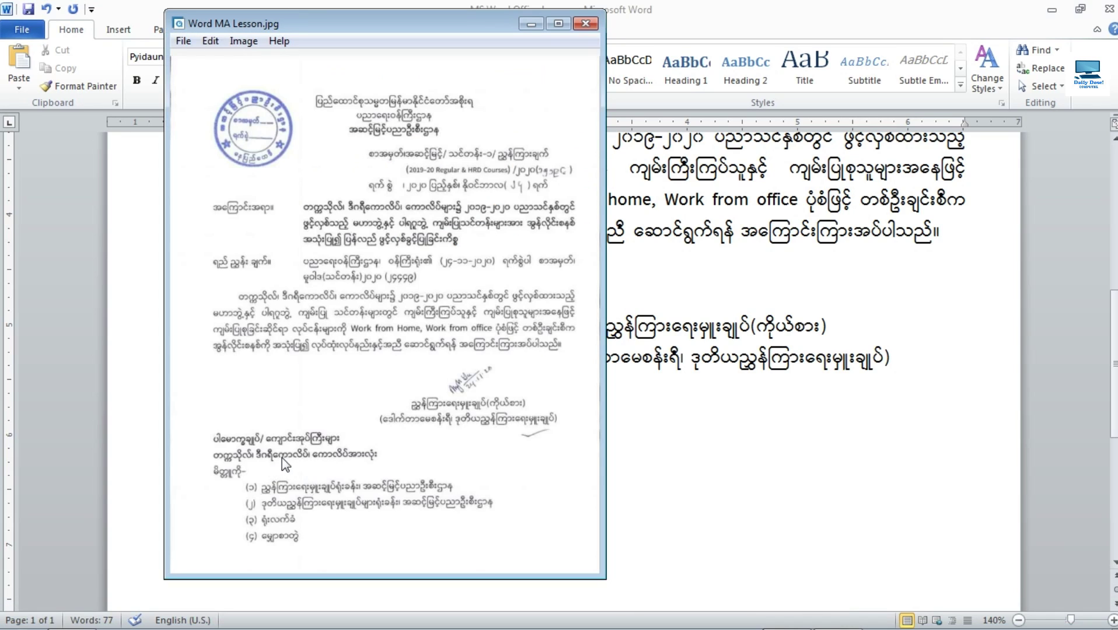
click(531, 27)
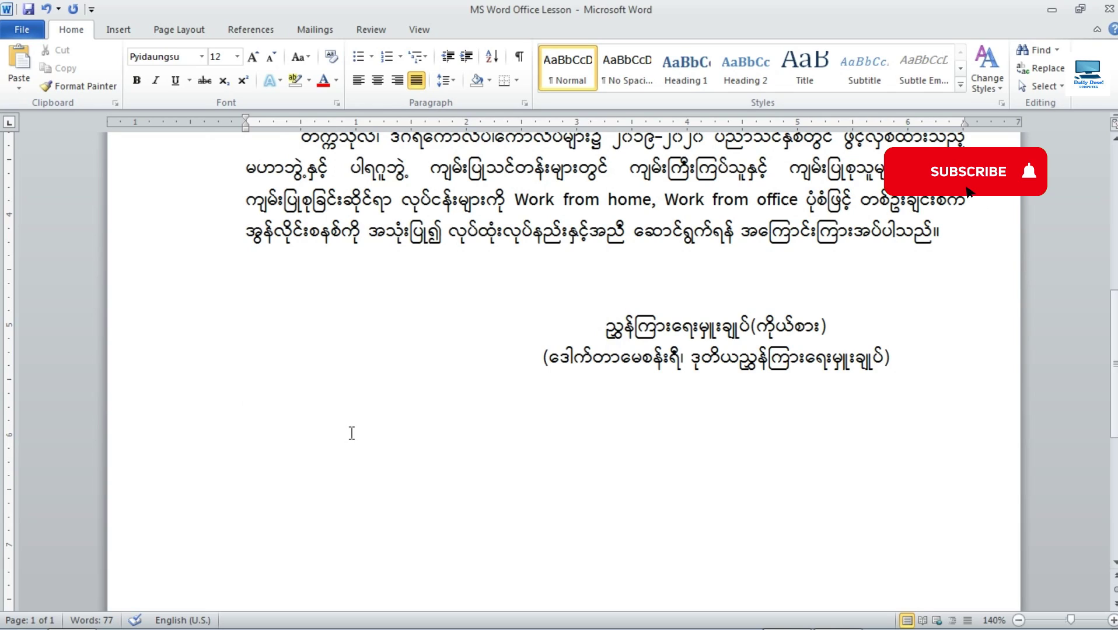
text(ပါ)
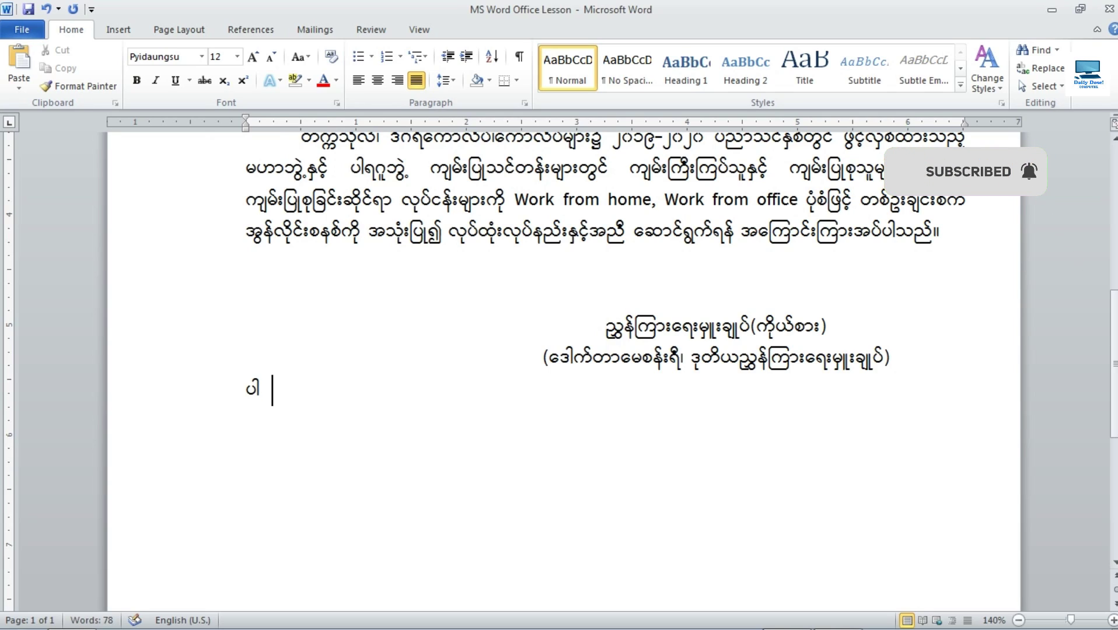
text(မောက္ခ)
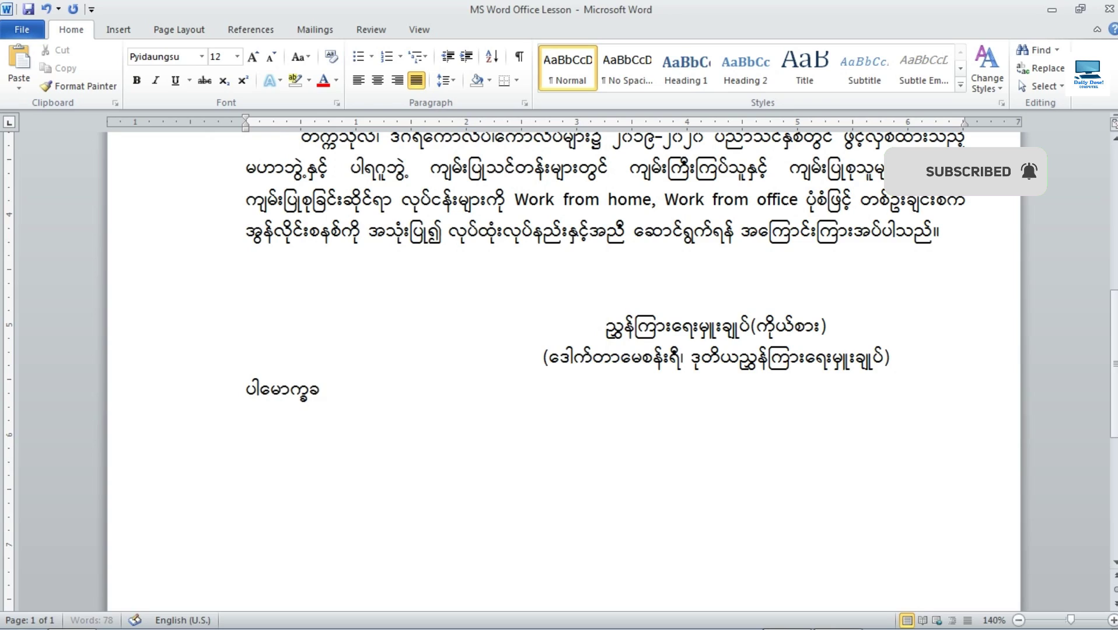
text(ချုပ်/ကျောင်းအု)
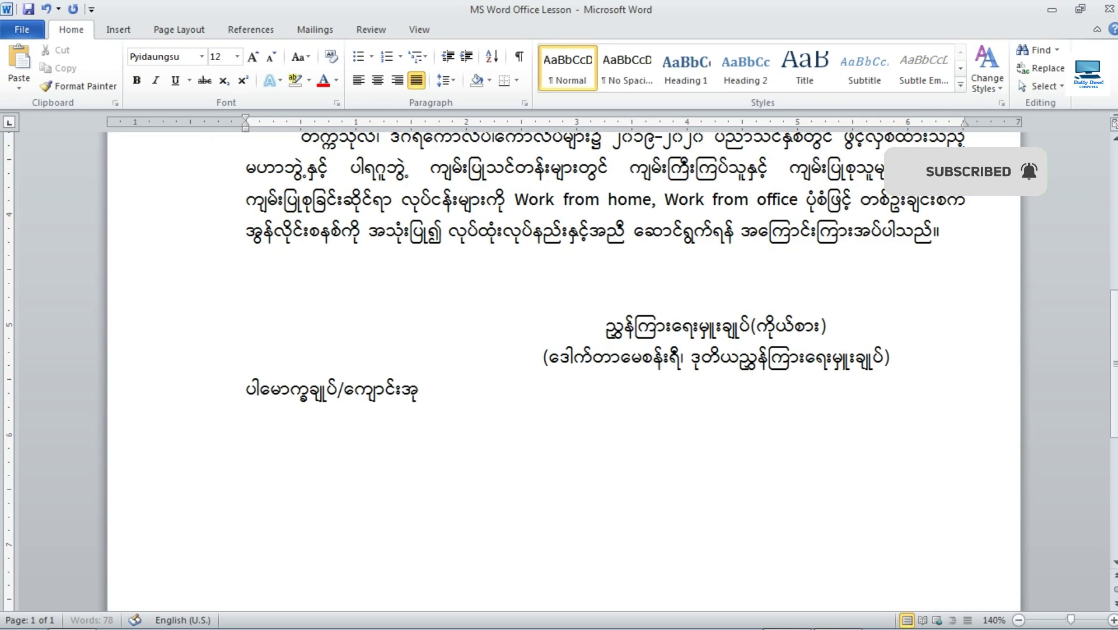
text(ပ်)
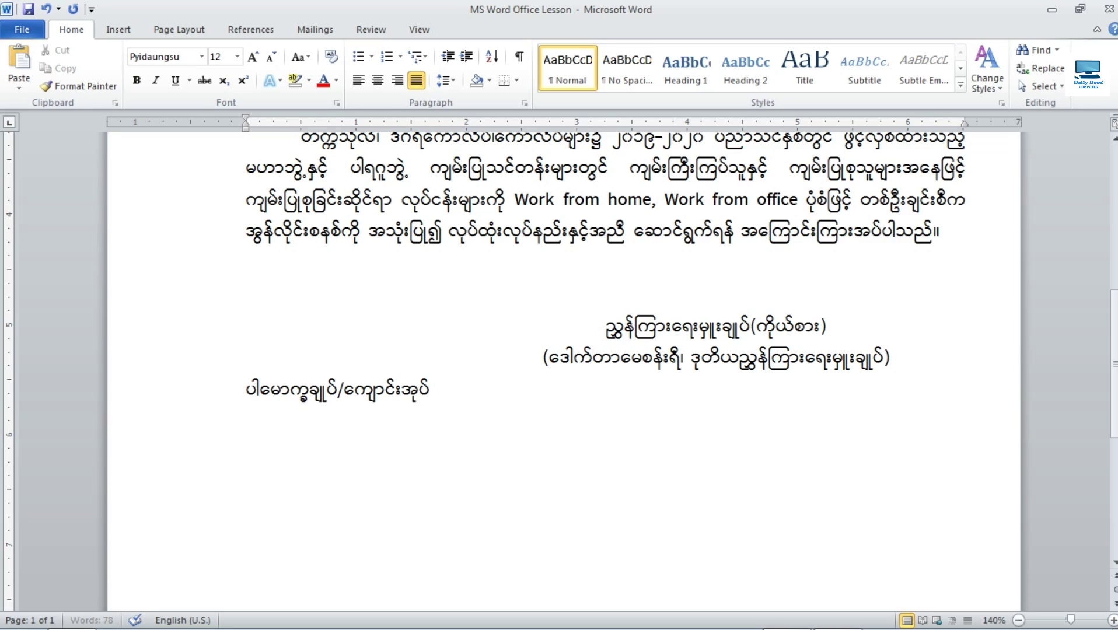
text(ကြီးများ)
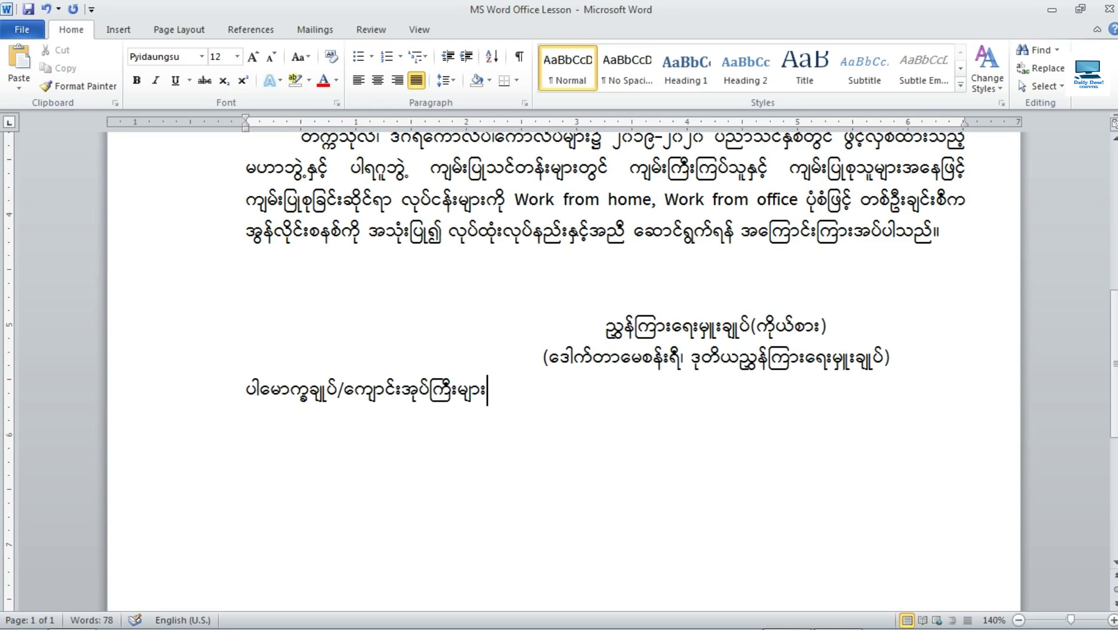
Add the second recipient line "တက္ကသိုလ်၊ ဒီဂရီကောလိပ်၊ ကောလိပ်အားလုံး" as in the scan.
key(Return)
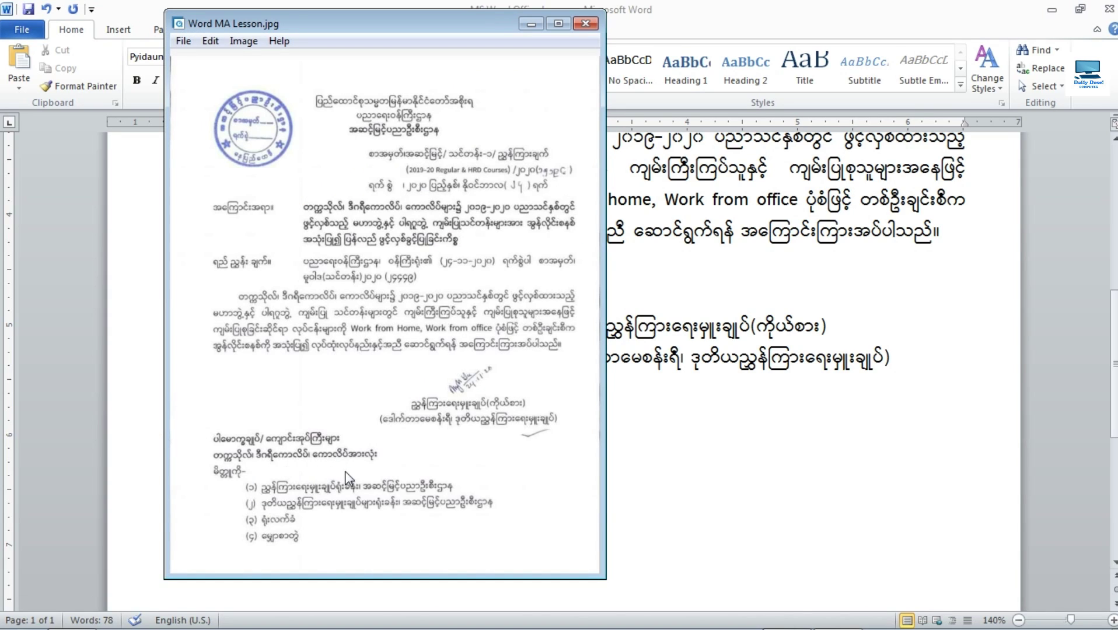
click(530, 24)
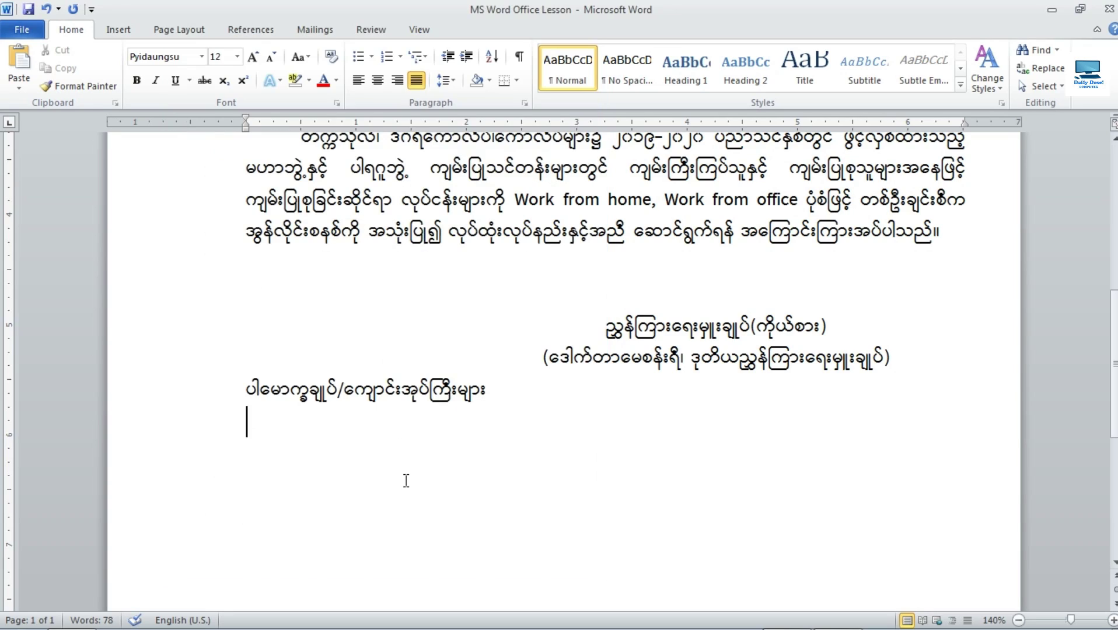
text(တက္ကသို)
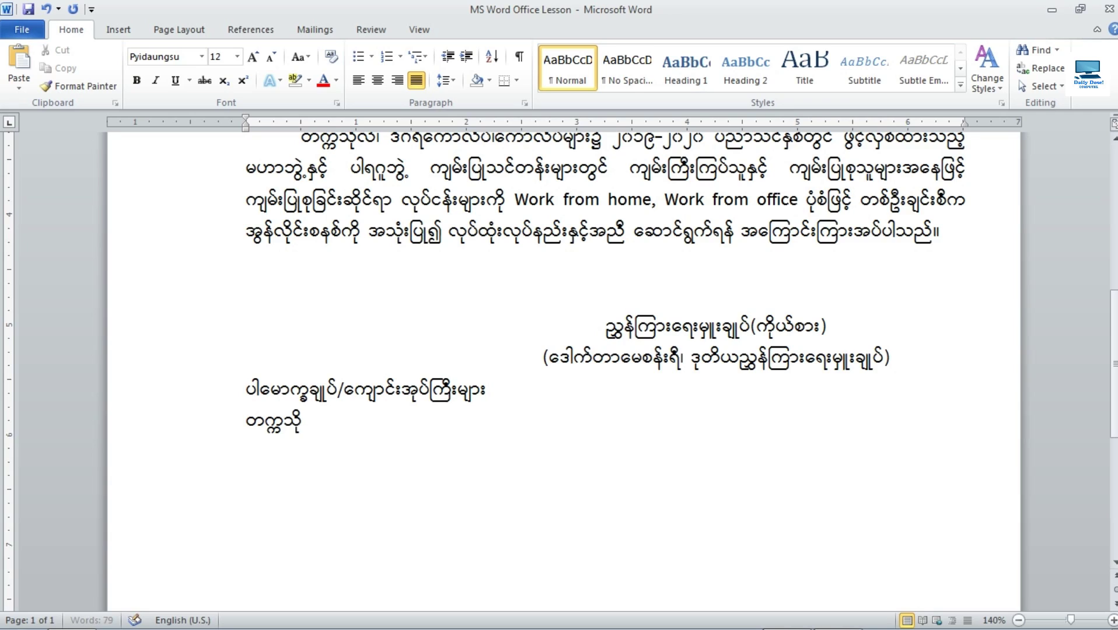
text(လ်)
text(၊)
key(BackSpace)
text(၊ ဒီ)
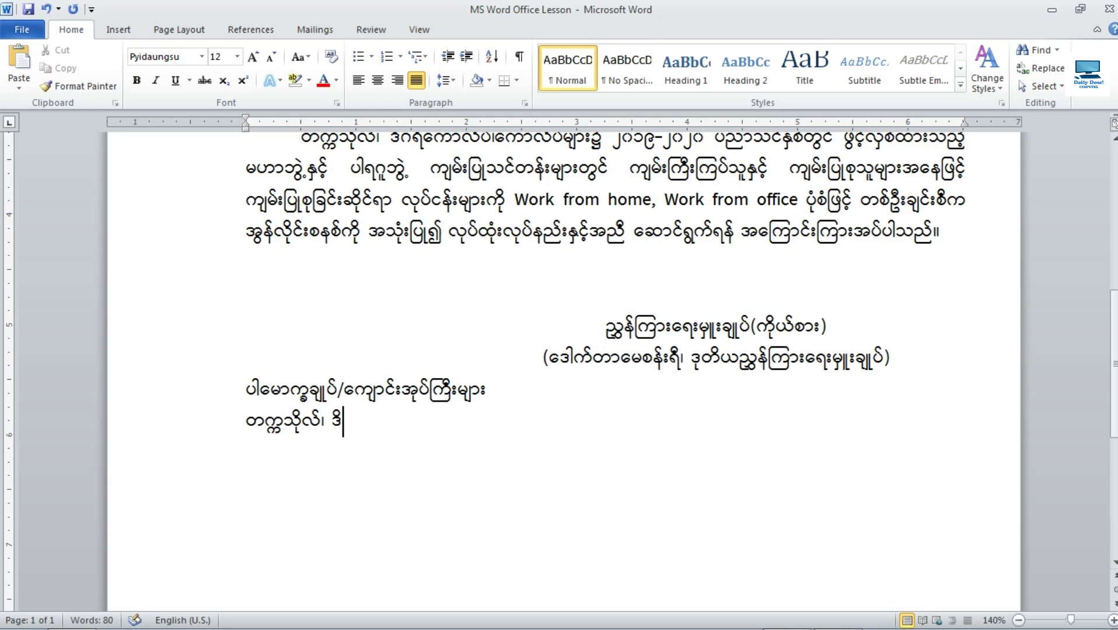
text(း)
key(BackSpace)
text(ဂရီကောလ)
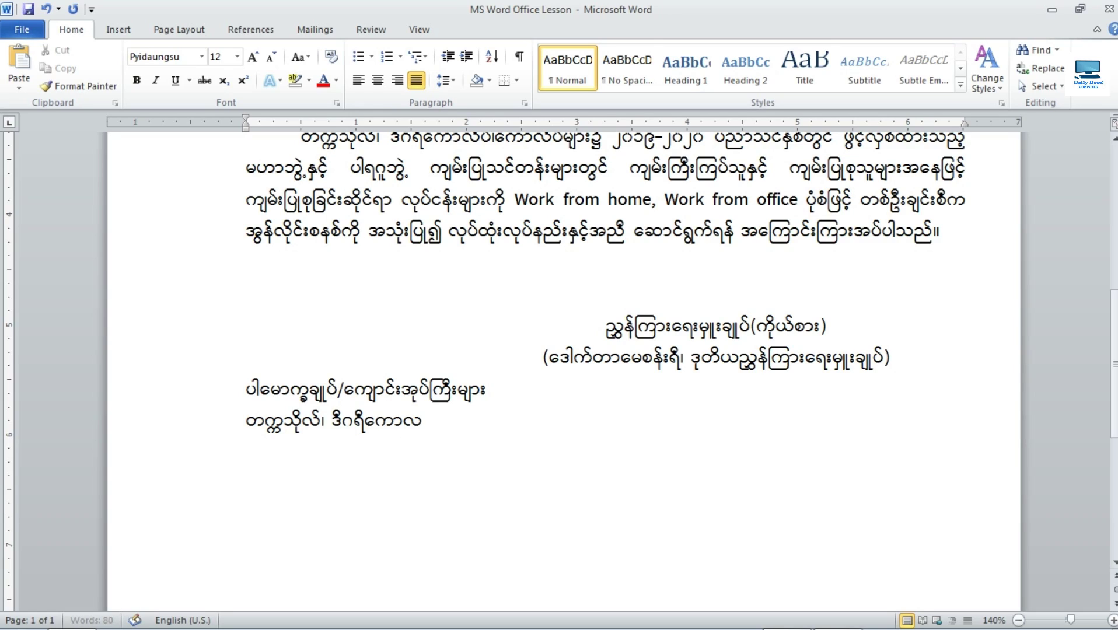
text(ိပ်၊ ကောလိ)
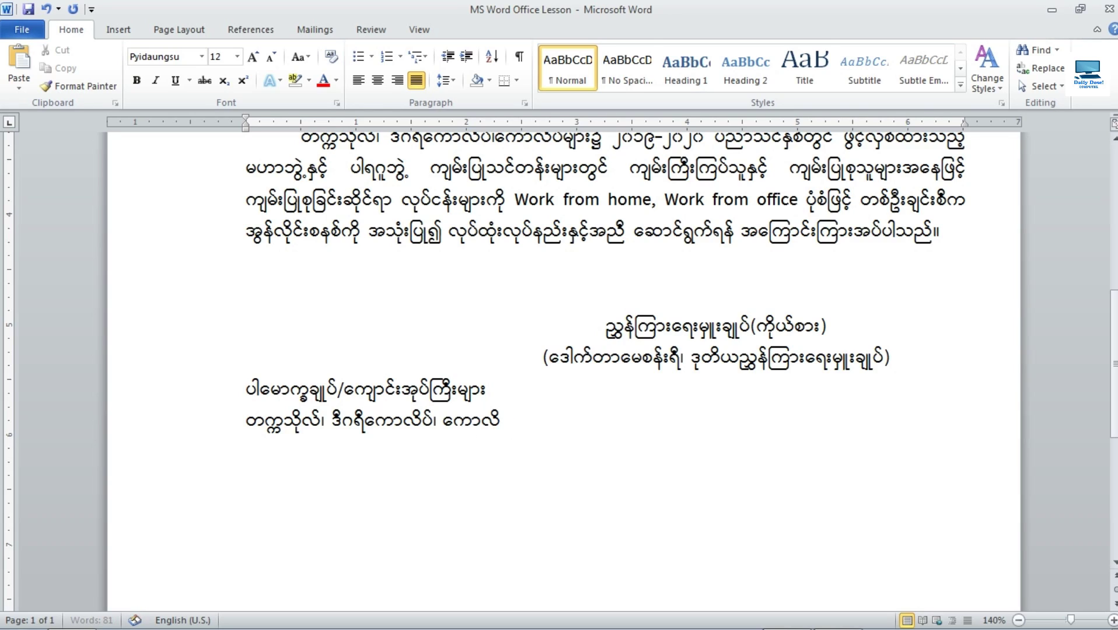
text(က)
key(BackSpace)
text(ပ်အားလုံး)
Enter the copy-to heading "မိတ္တူကို-" on the next line, start a line below it and consult the scan's numbered list.
key(Return)
text(မိတ္တ)
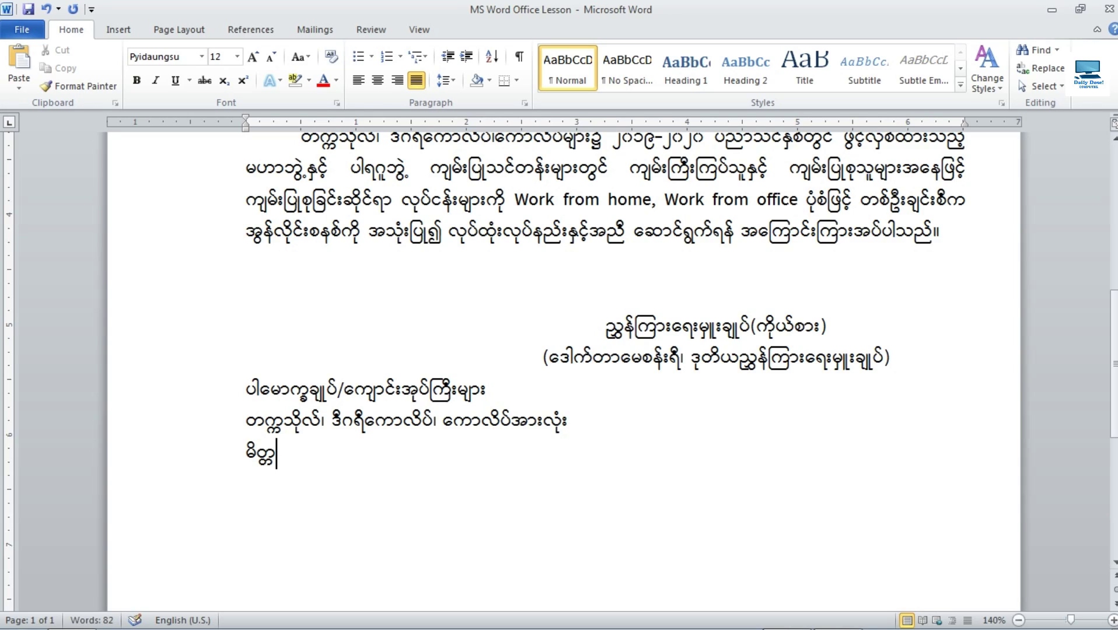
text(ူကို)
click(837, 616)
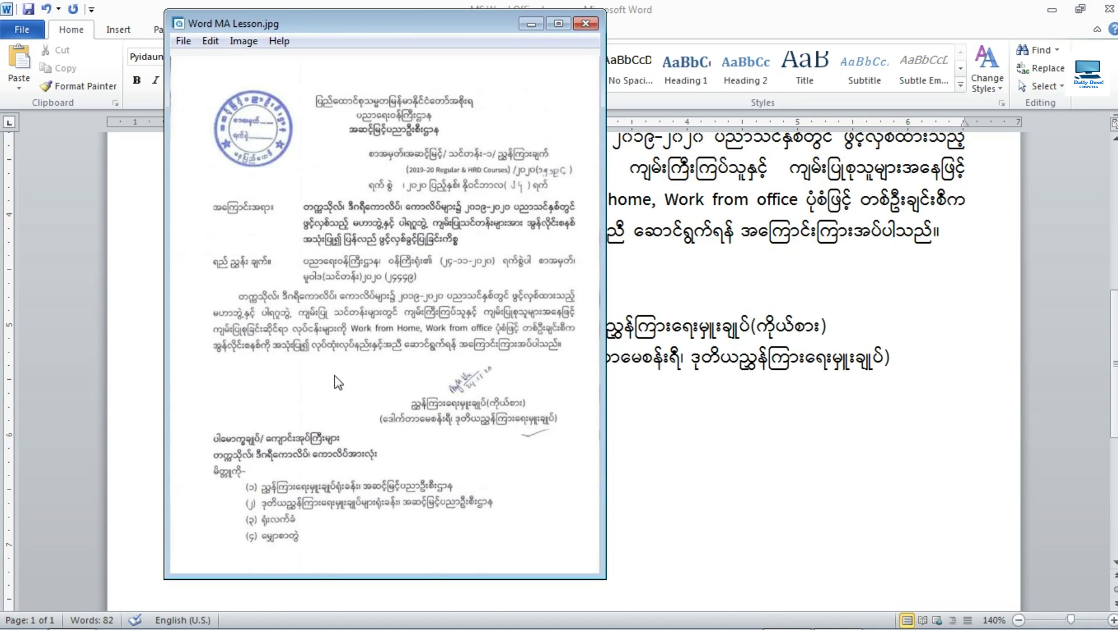
key(alt+Tab)
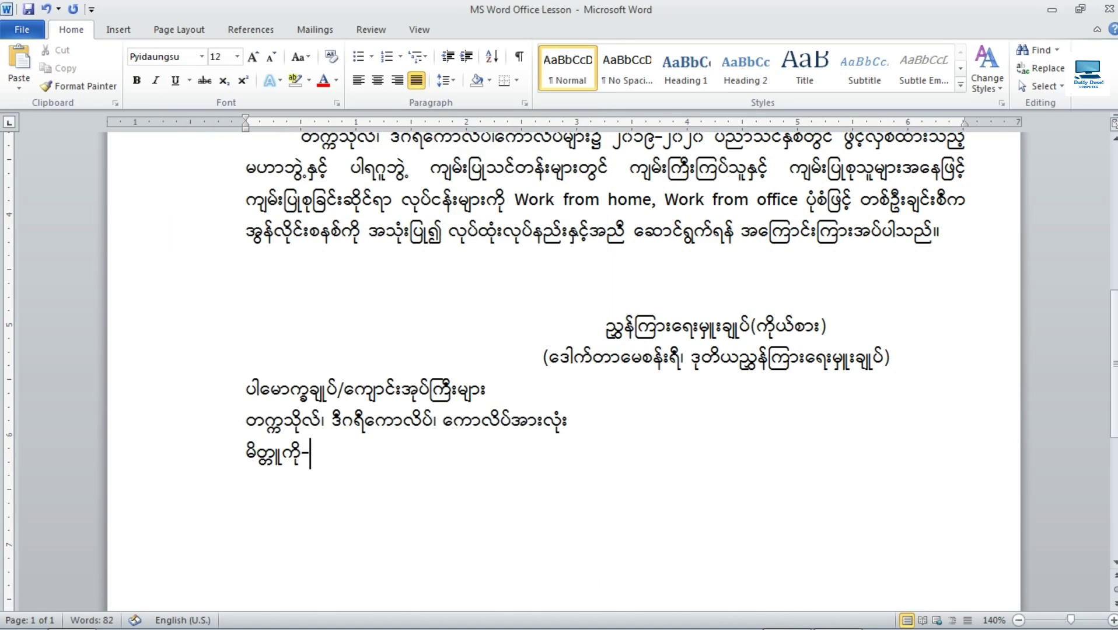
key(Return)
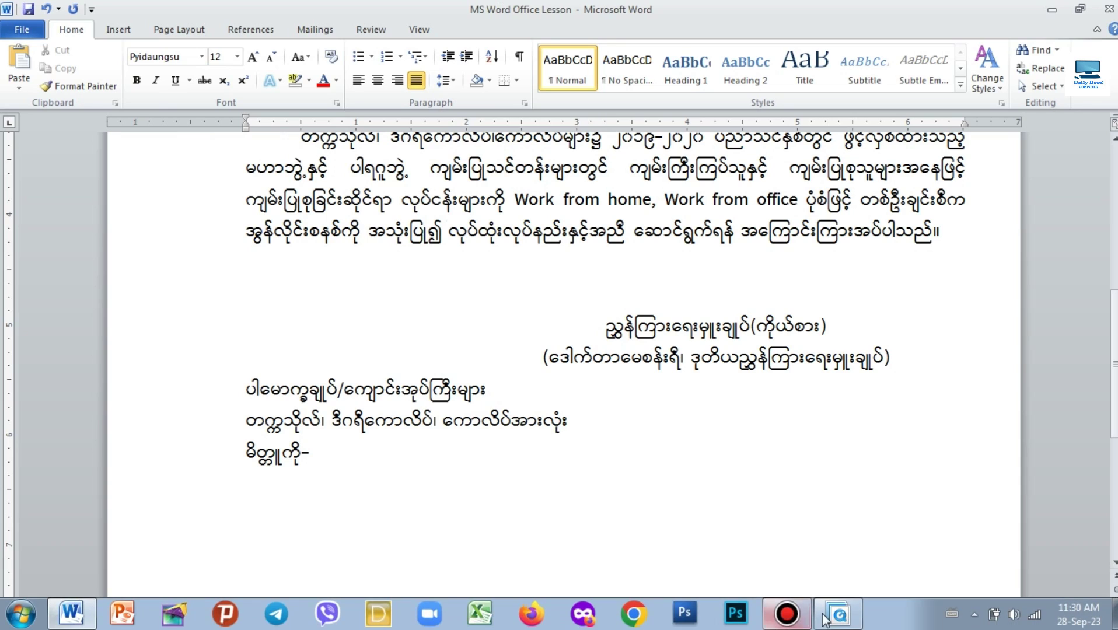
click(835, 616)
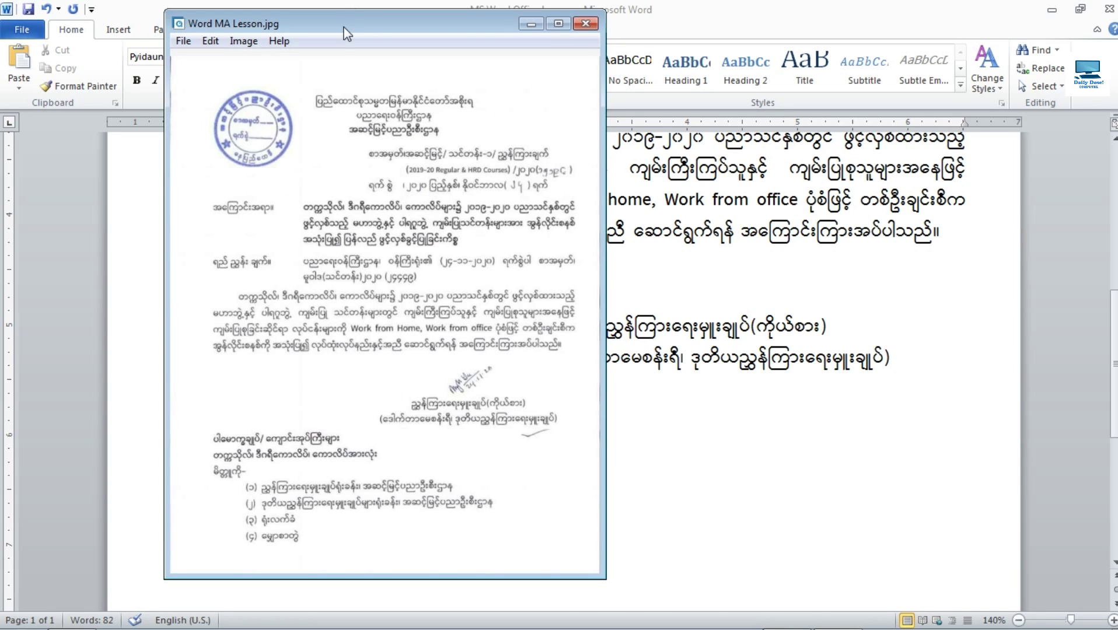
Check the scan and enter the first copy-to item "(၁) ညွှန်ကြားရေးမှူးချုပ်ရုံးခန်း၊ အဆင့်မြင့်ပညာဦးစီးဌာန" below the heading.
mouse_move(345, 32)
mouse_down()
mouse_move(344, 1)
mouse_move(346, 14)
mouse_up()
double_click(343, 10)
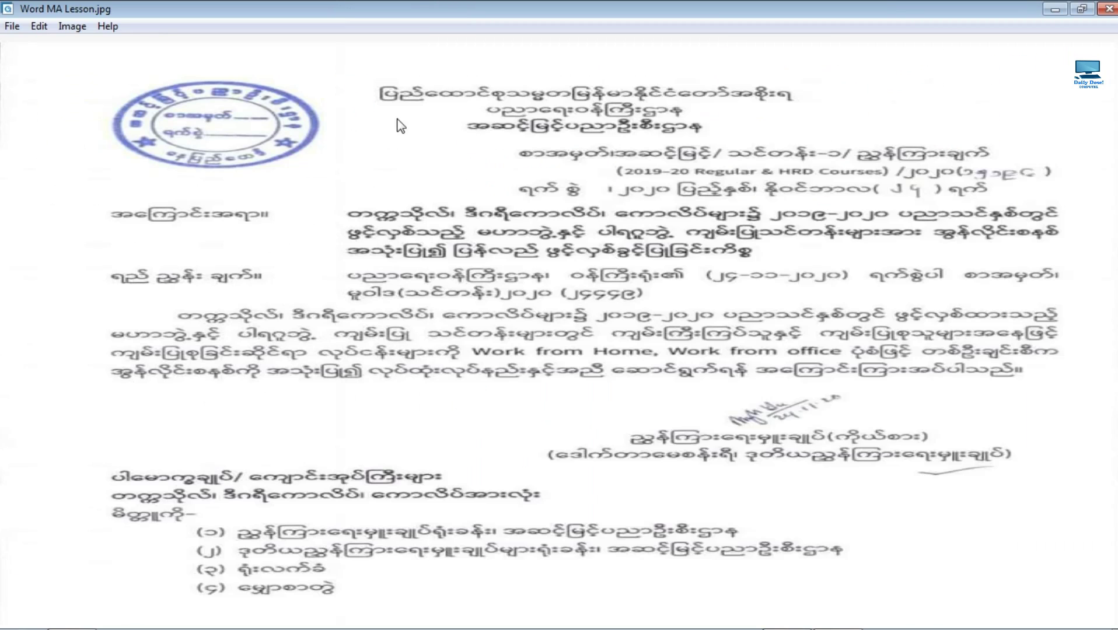
click(1080, 9)
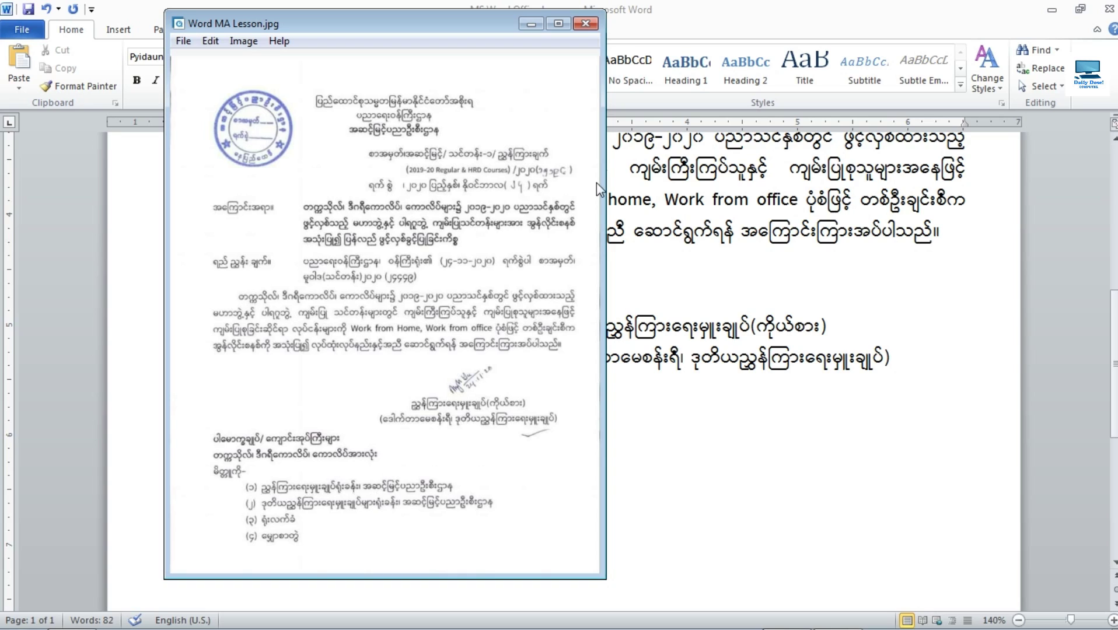
click(530, 24)
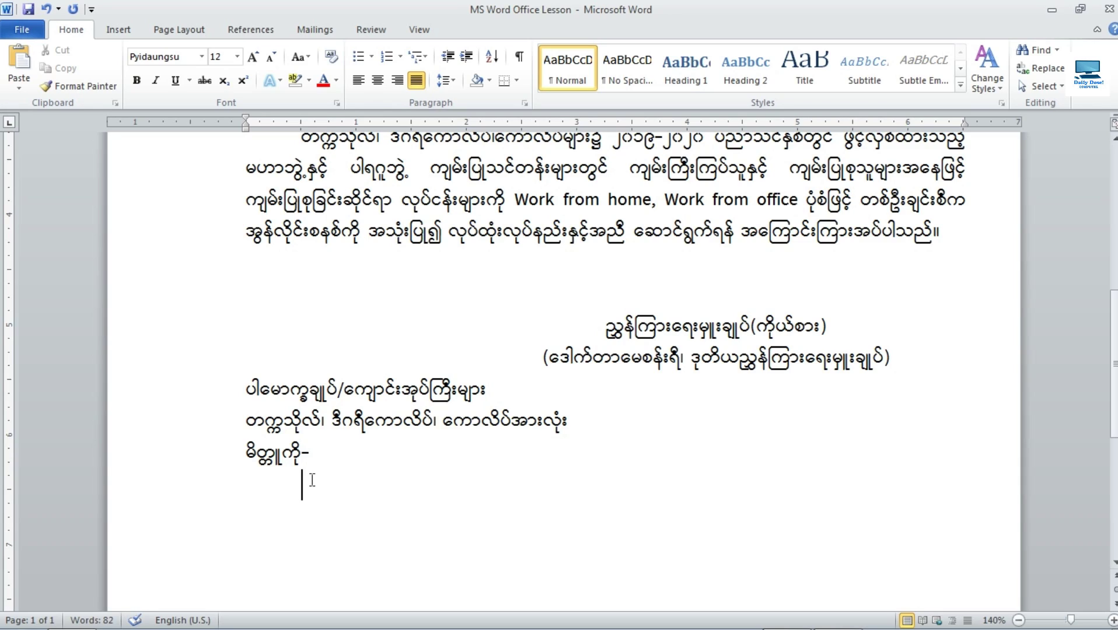
text((၁) ညွှန်ကြား)
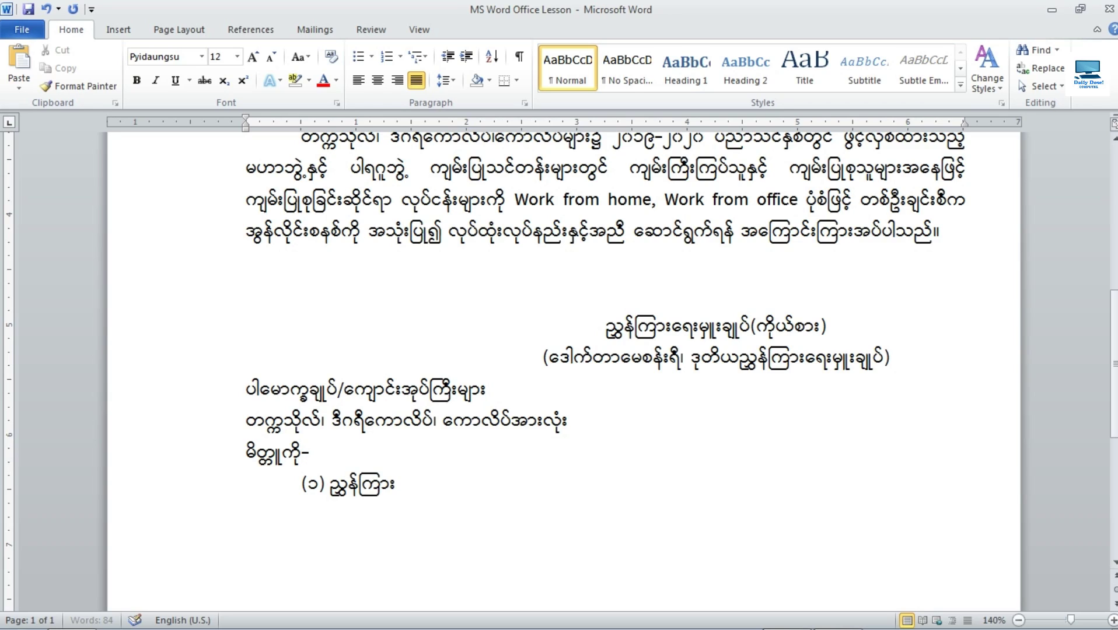
text(ရေးမှူ)
key(BackSpace)
text(ူးချု)
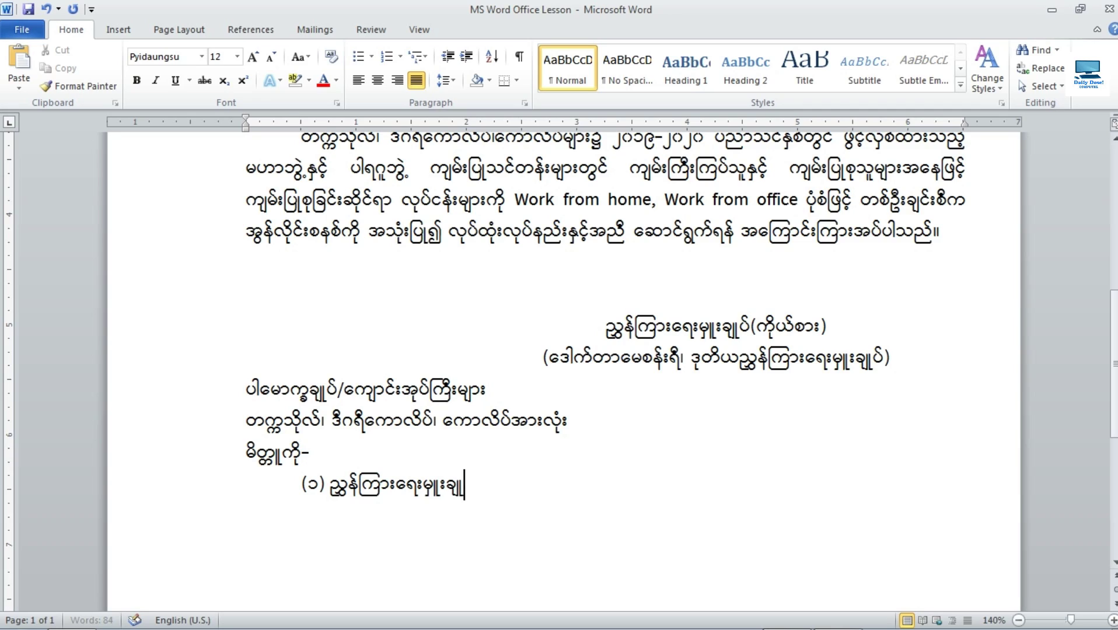
text(ပ်ရုံးခန်)
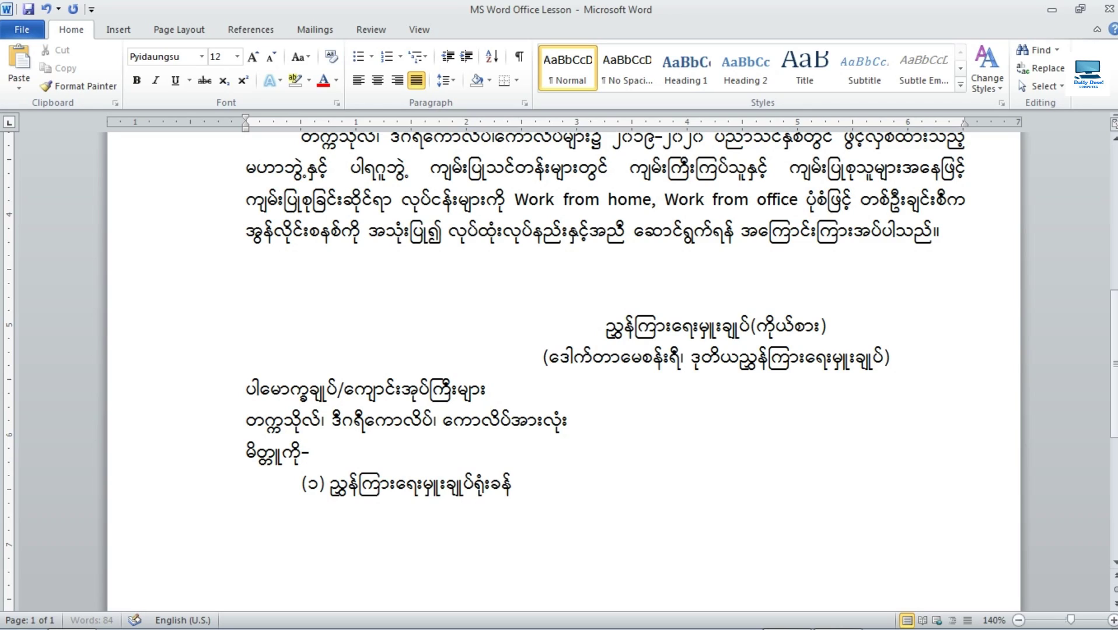
text(း၊ အဆင့်မြင့်ပ)
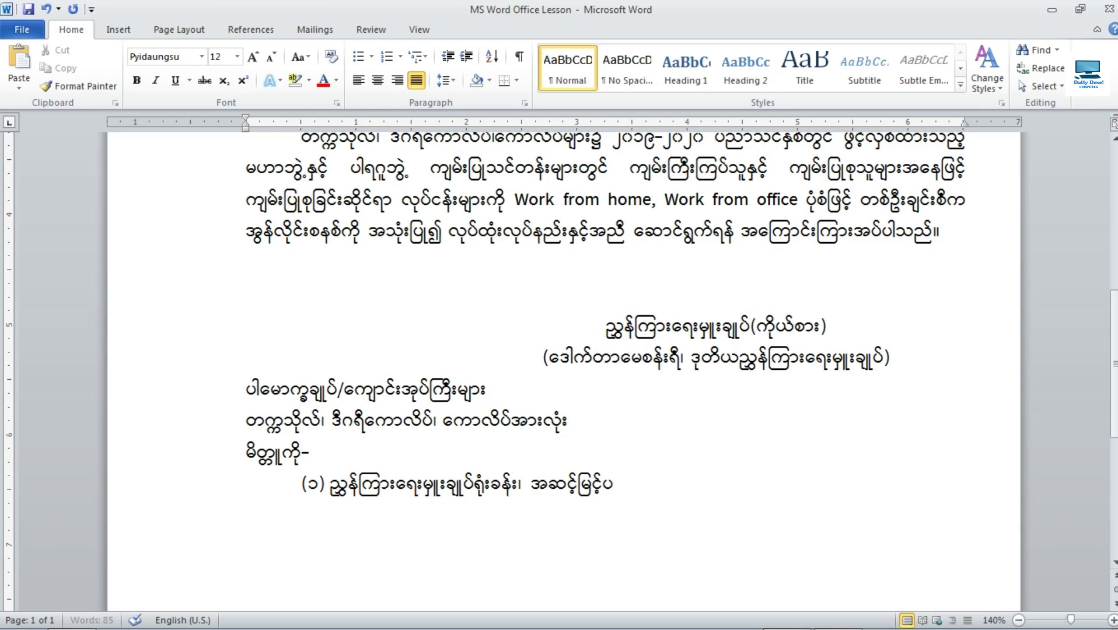
text(ညာဦးစီး)
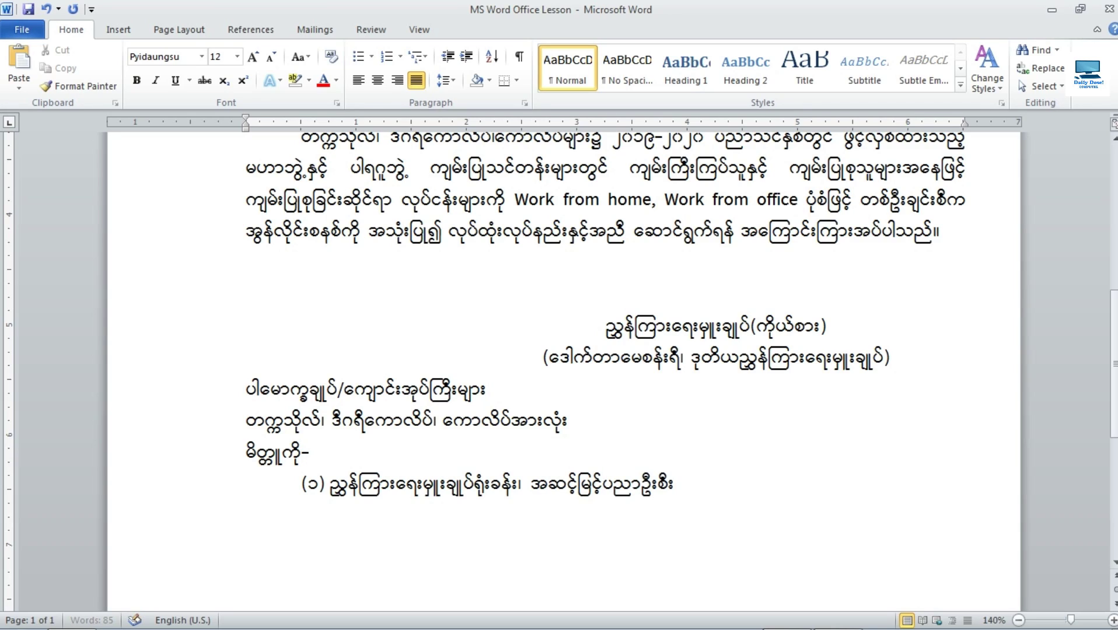
text(ဌာန)
Start item "(၂)" on the next line, check the scan and paste a copy of the first item's text after the number.
key(Return)
text((၂))
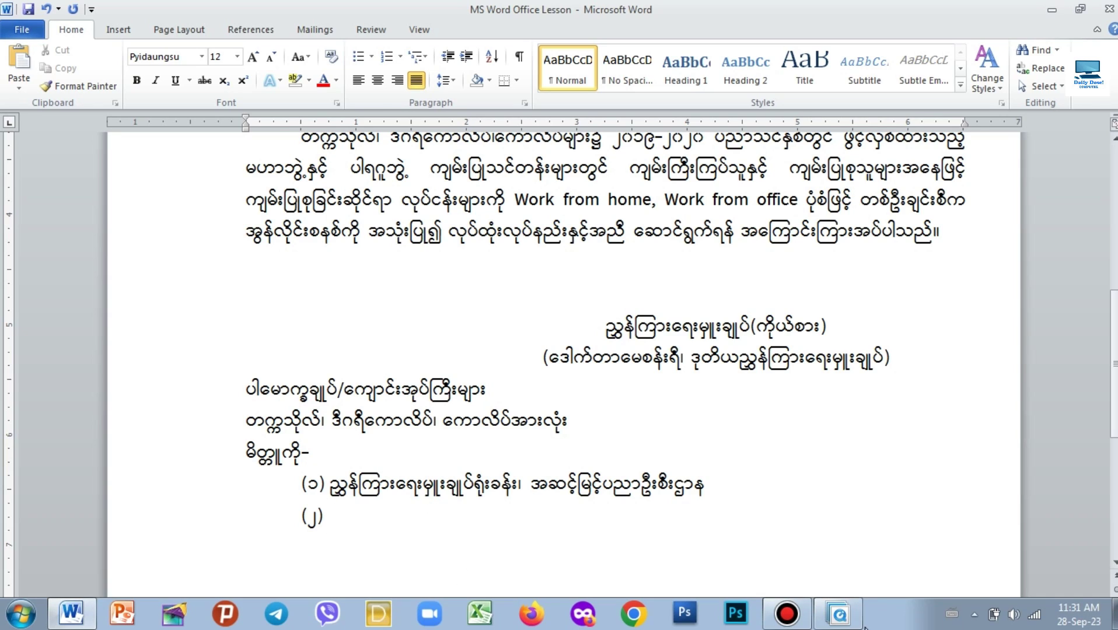
key(alt+Tab)
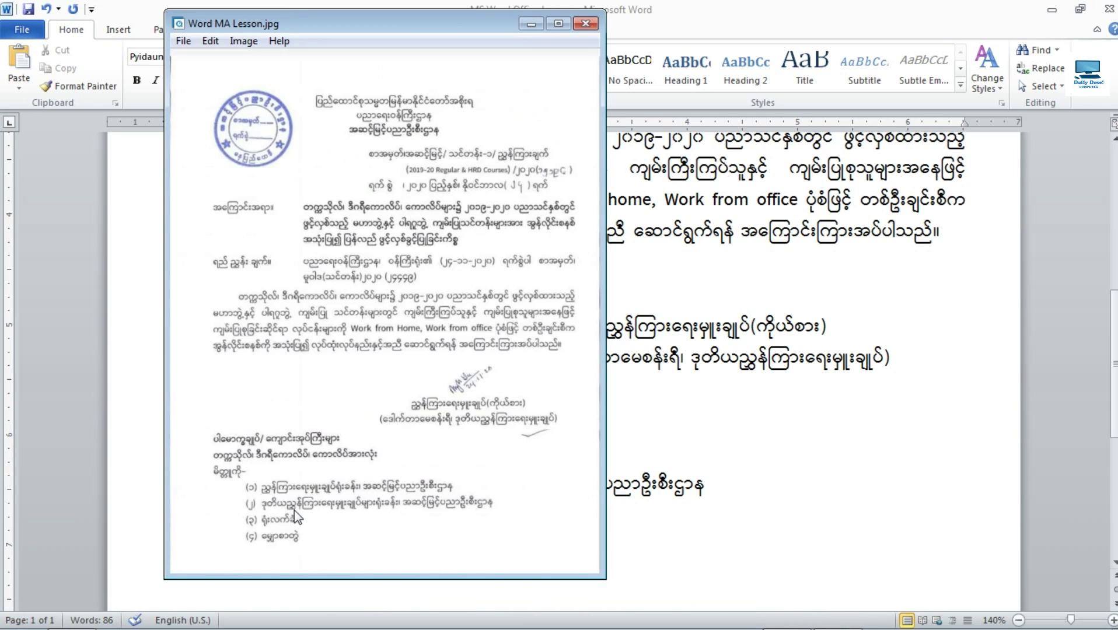
click(531, 24)
drag(330, 485, 705, 487)
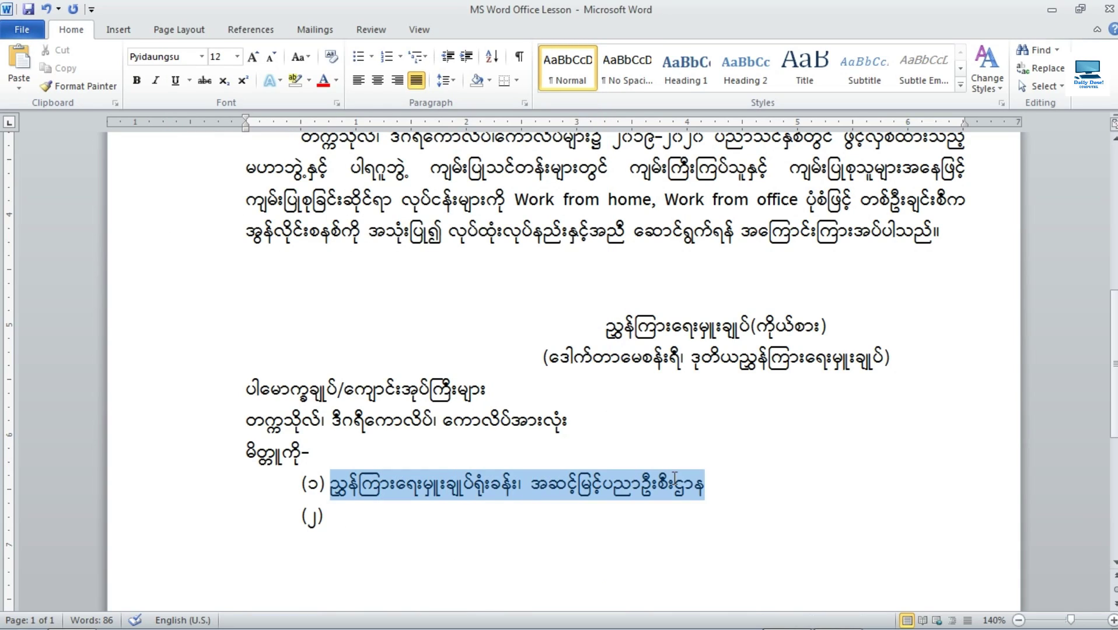
right_click(421, 483)
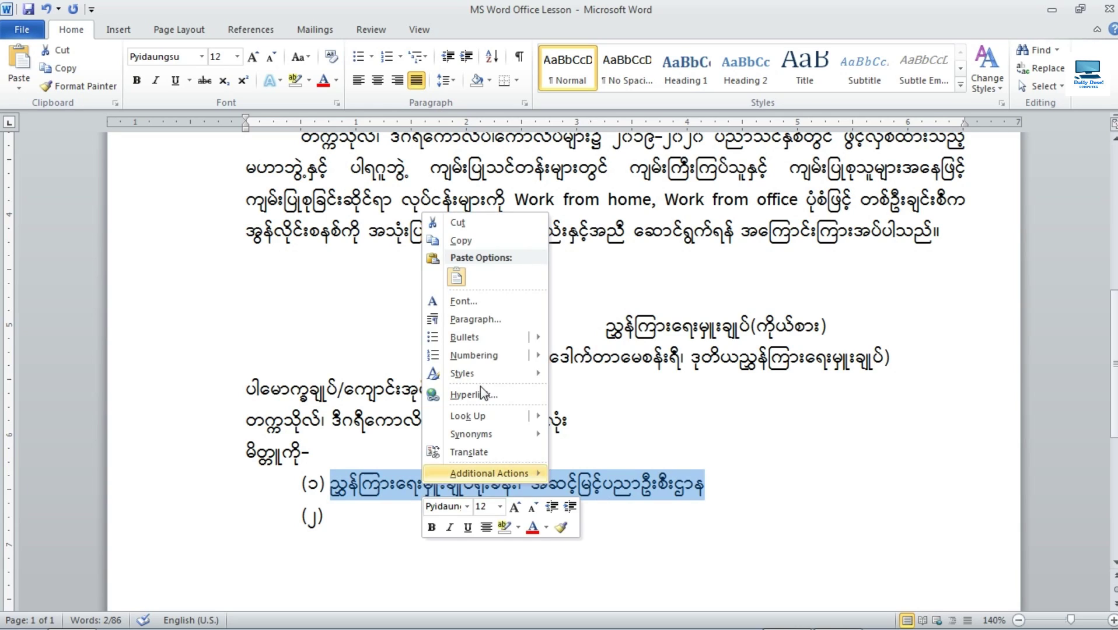
click(452, 241)
click(338, 515)
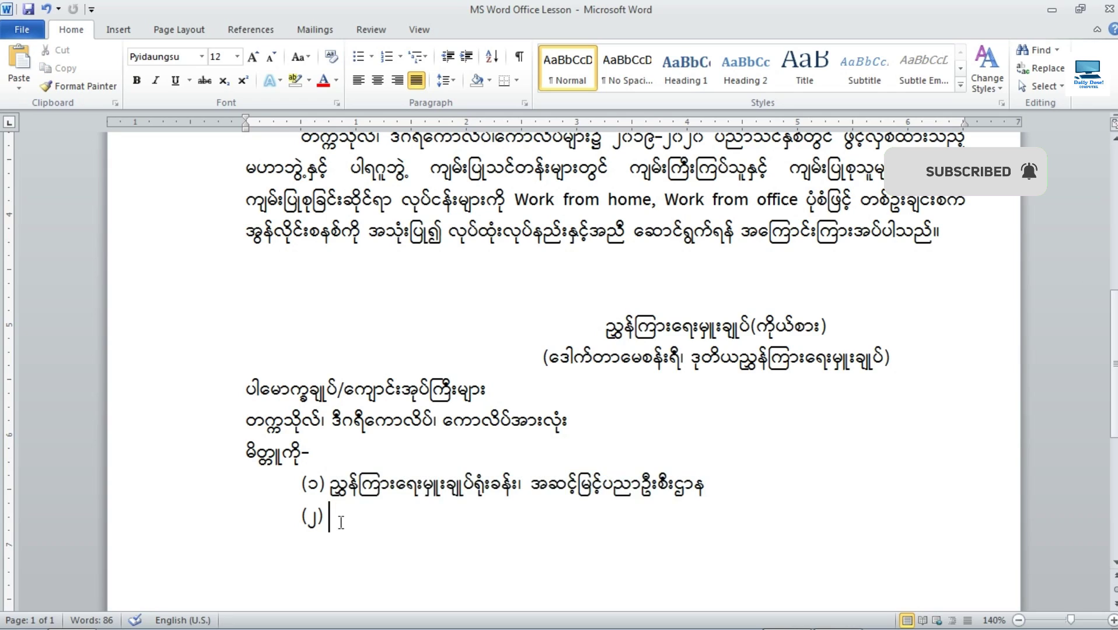
right_click(346, 517)
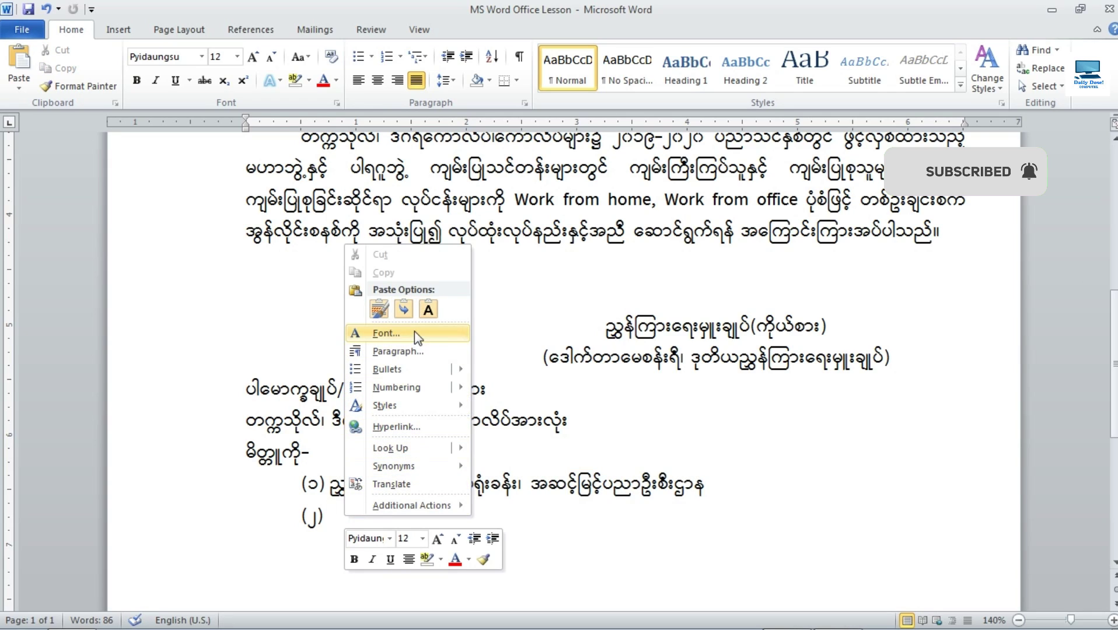
click(377, 309)
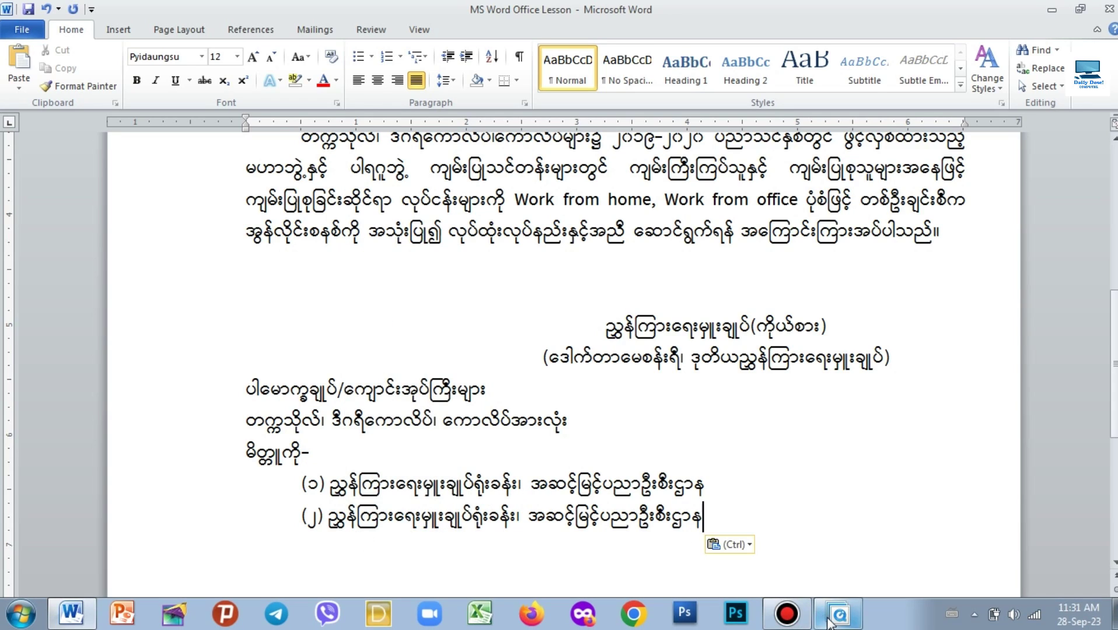
Check the scan and insert "ဒုတိယ" before "ညွှန်ကြားရေးမှူးချုပ်" in the second copy-to item.
click(836, 620)
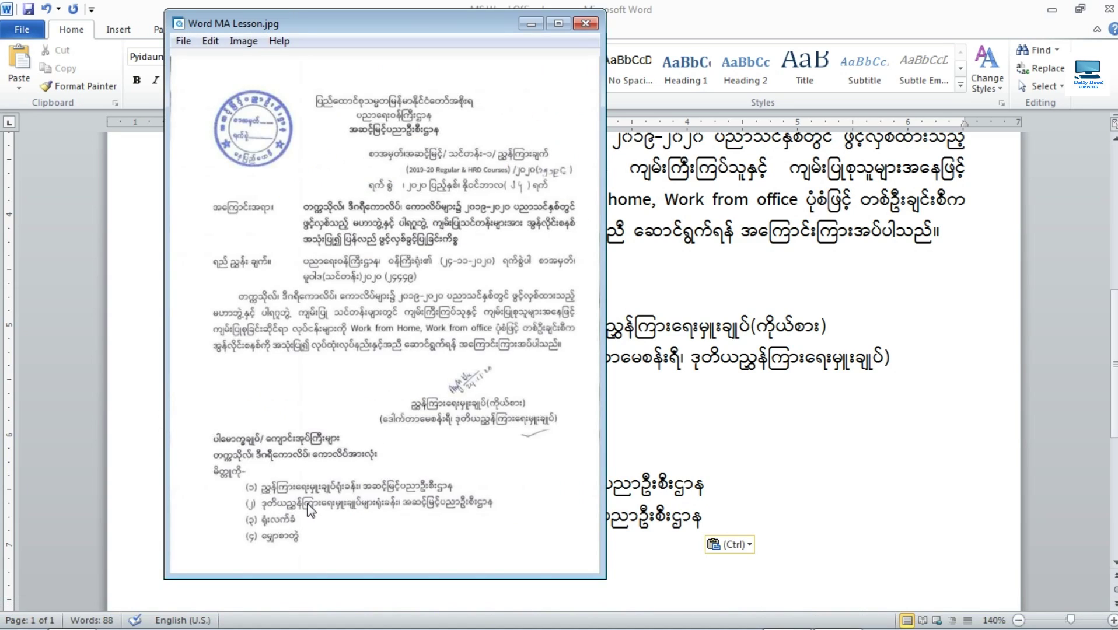
click(251, 582)
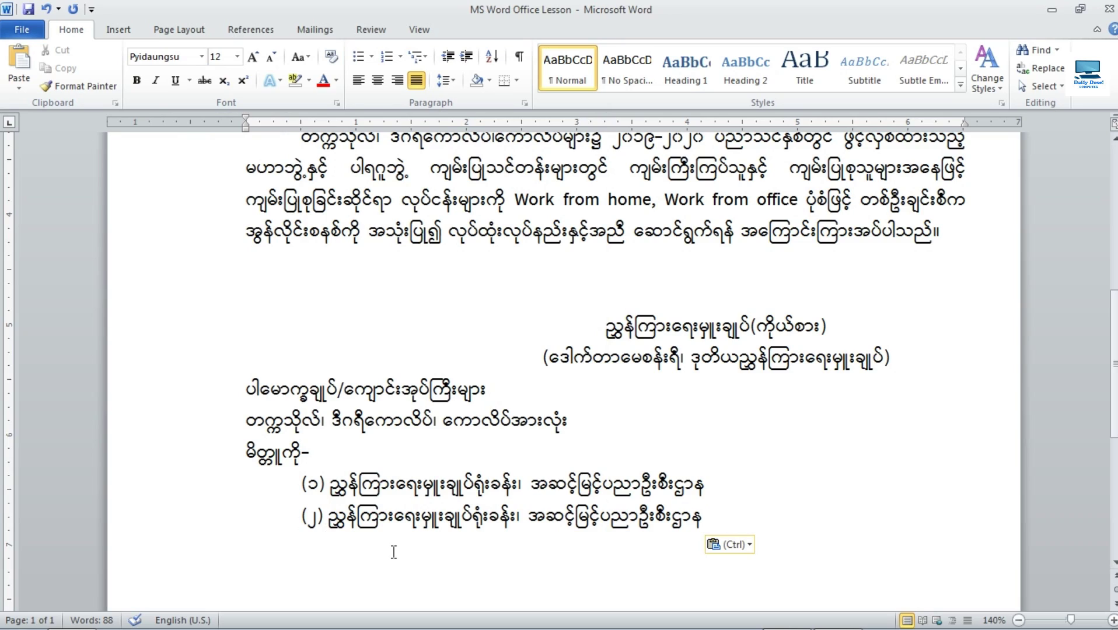
text(ဒုဆ)
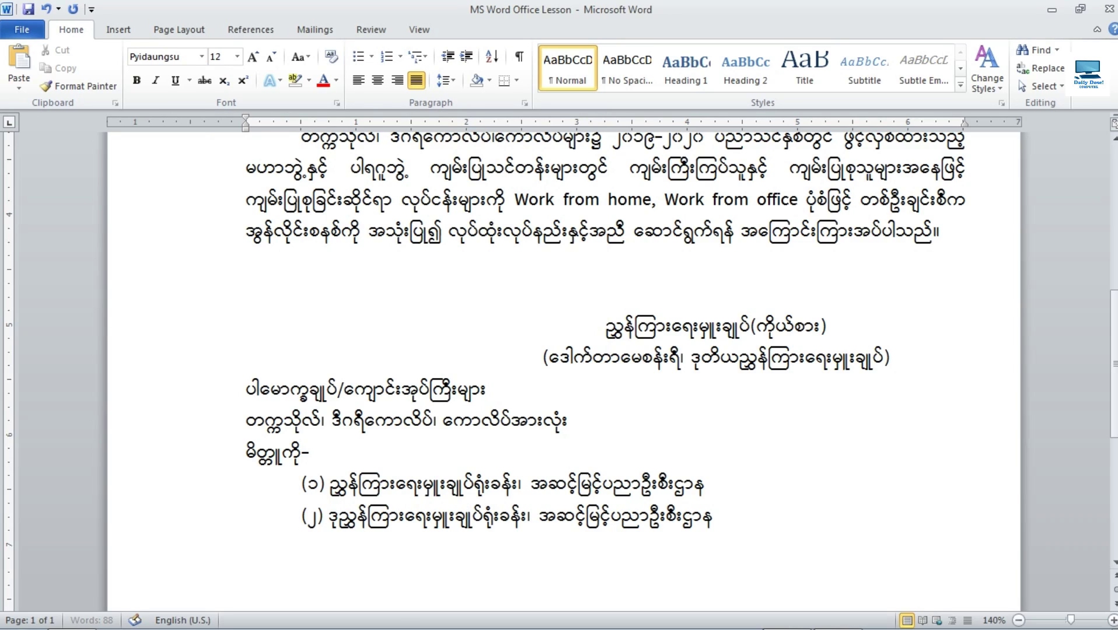
key(BackSpace)
key(BackSpace)
key(BackSpace)
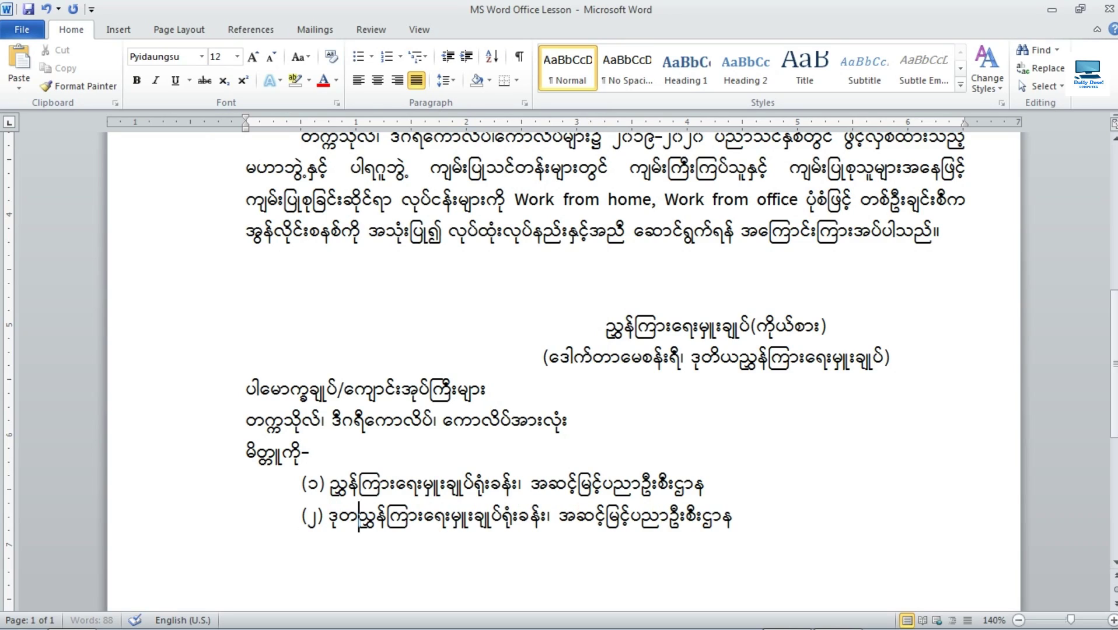
text(ဒုတိယ)
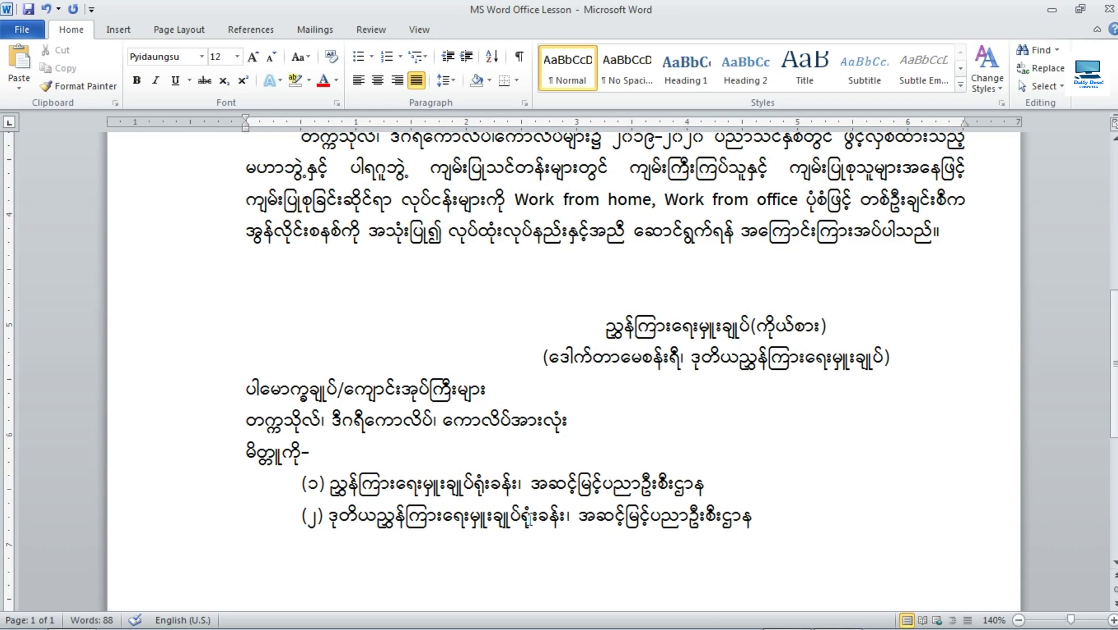
Insert "များ" before "ရုံးခန်း" in the second copy-to item.
click(523, 518)
text(မ)
key(BackSpace)
text(မျာ)
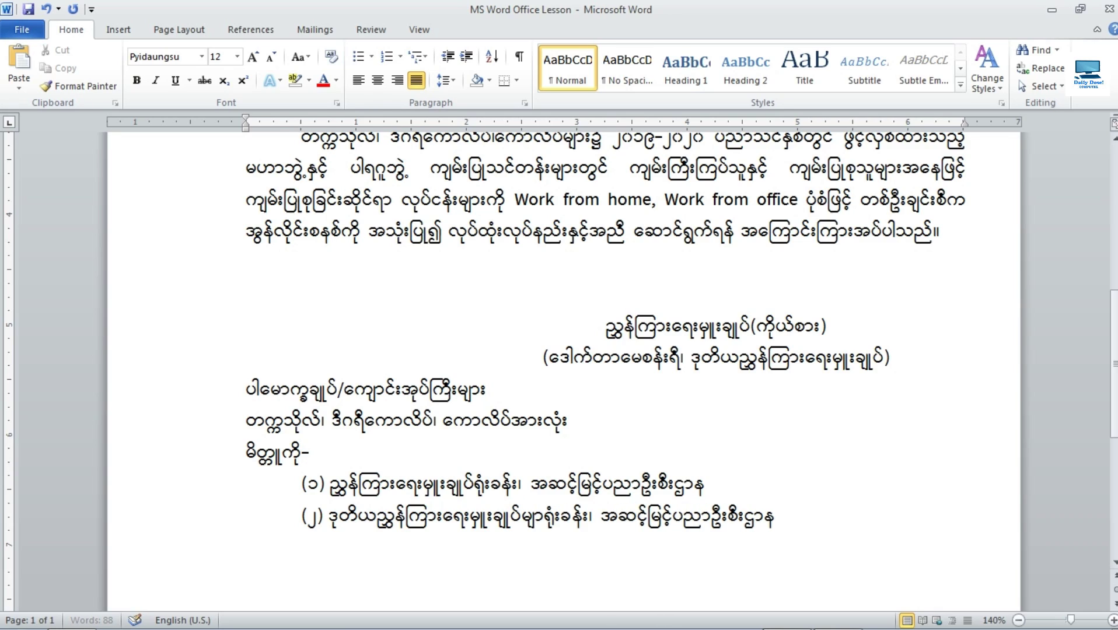
text(း)
Add the third copy-to item "(၃) ရုံးလက်ခံ" on a new line as in the scan.
scroll(441, 504, down, 1)
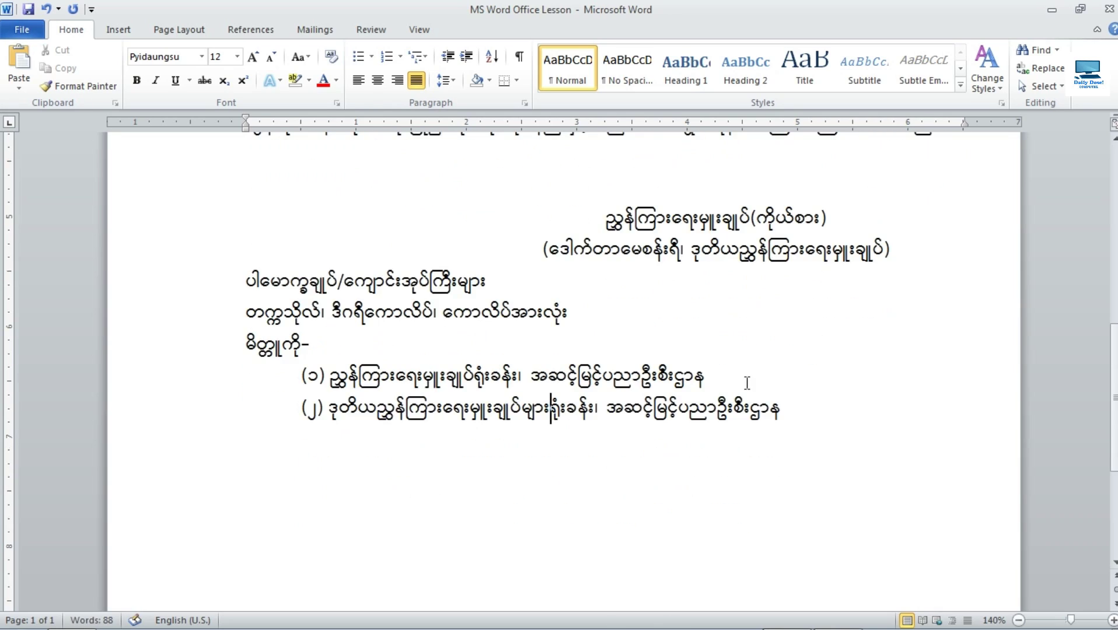
click(792, 409)
key(Return)
key(Tab)
text((၃))
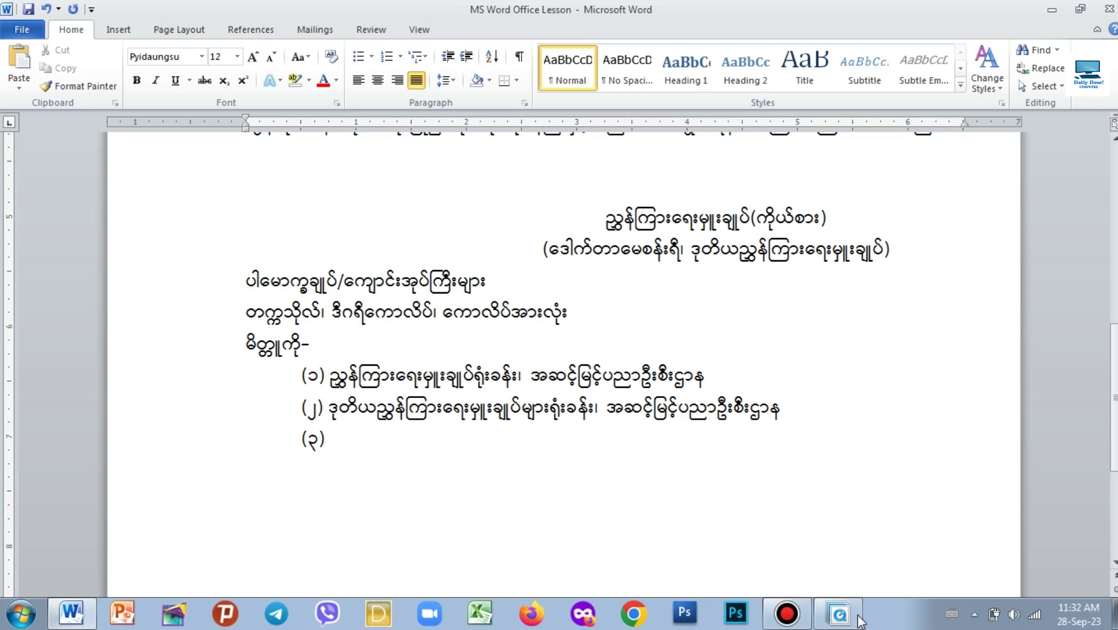
click(841, 613)
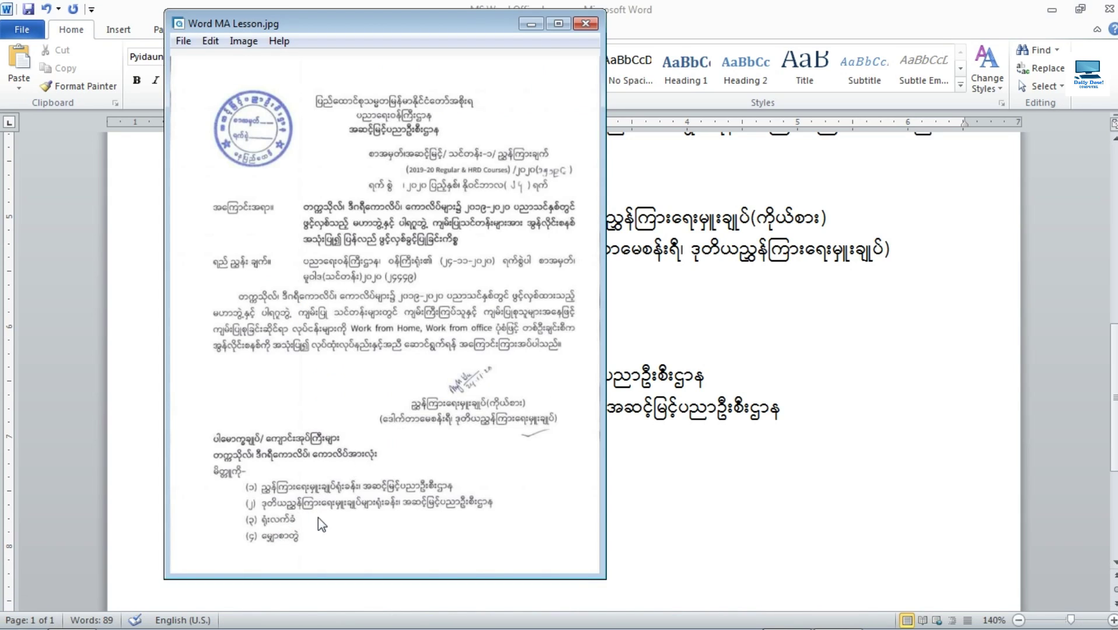
click(531, 24)
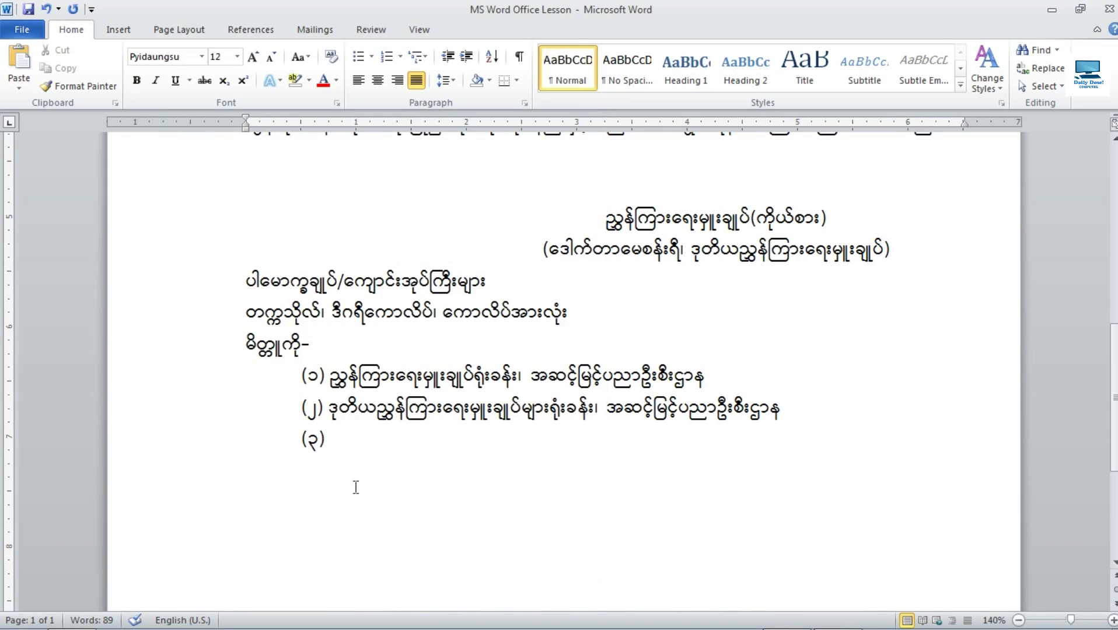
text(ရုံးလုက်)
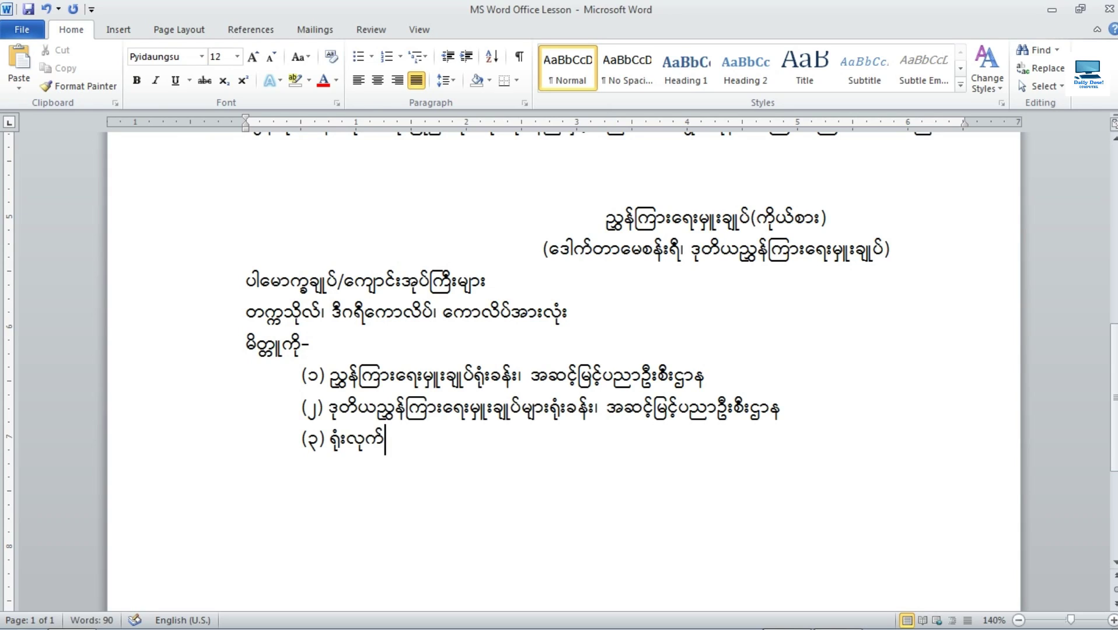
key(BackSpace)
key(BackSpace)
text(ံ)
Add the fourth copy-to item "(၄) မျှောစာတွဲ" on the next line.
key(Return)
text(()
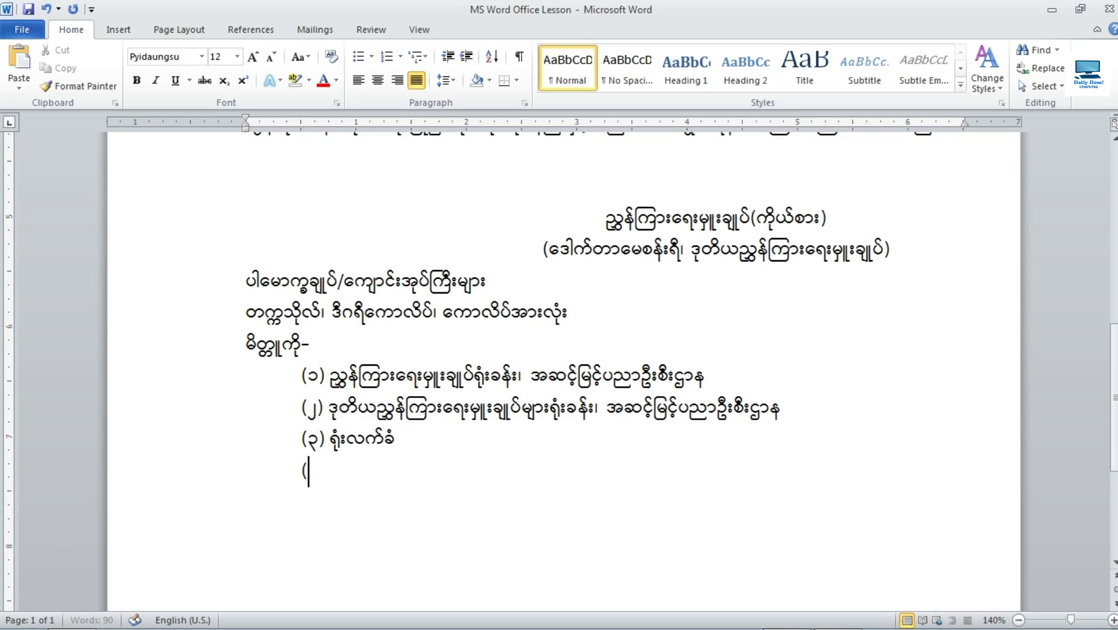
text(၄) မျှော)
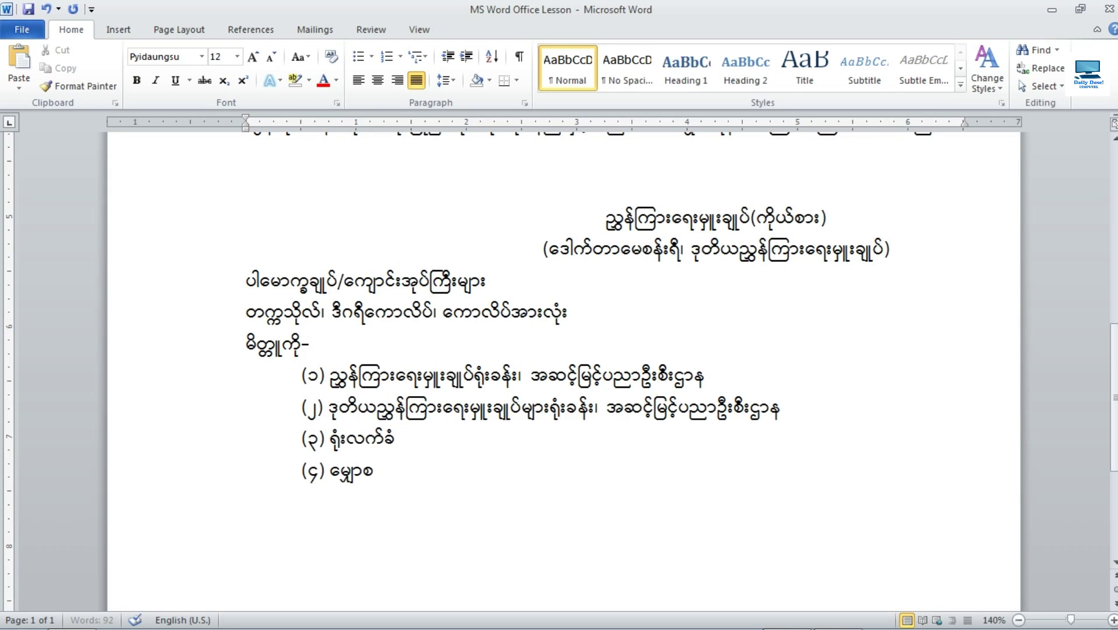
text(စာတွဲ)
Compare the copy-to list with the scan and review the whole letter's layout at 57% zoom.
mouse_move(724, 626)
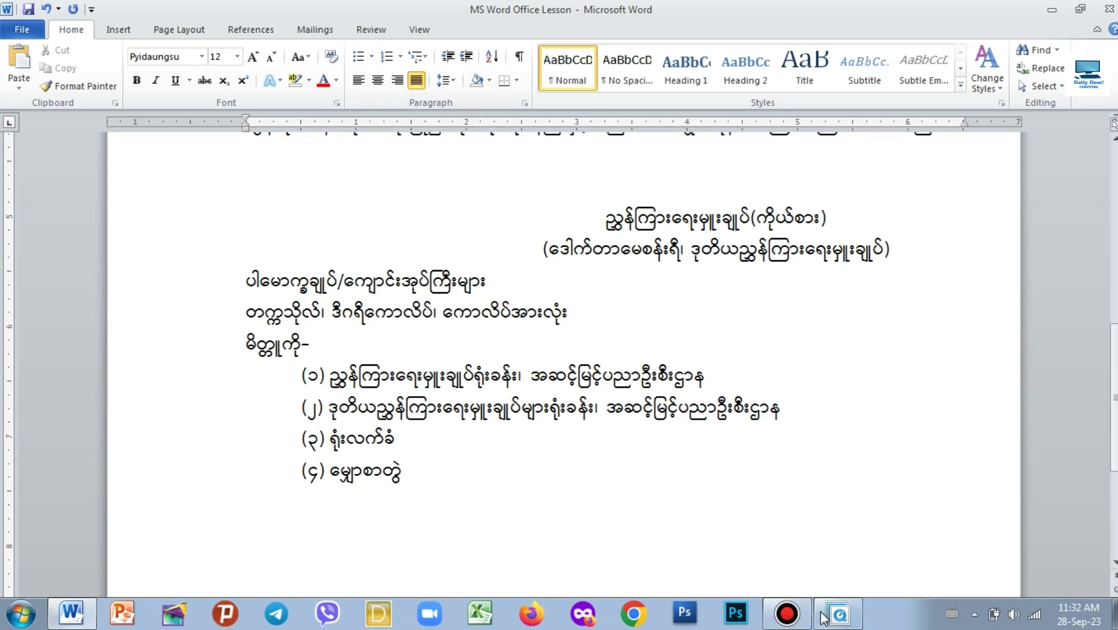
click(838, 614)
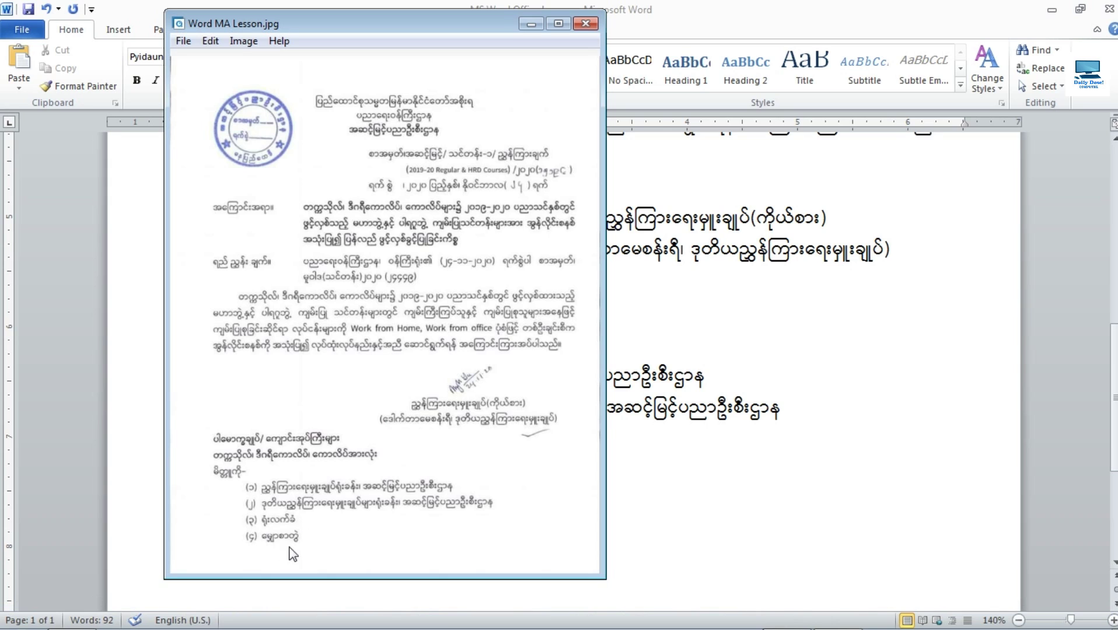
key(alt+Tab)
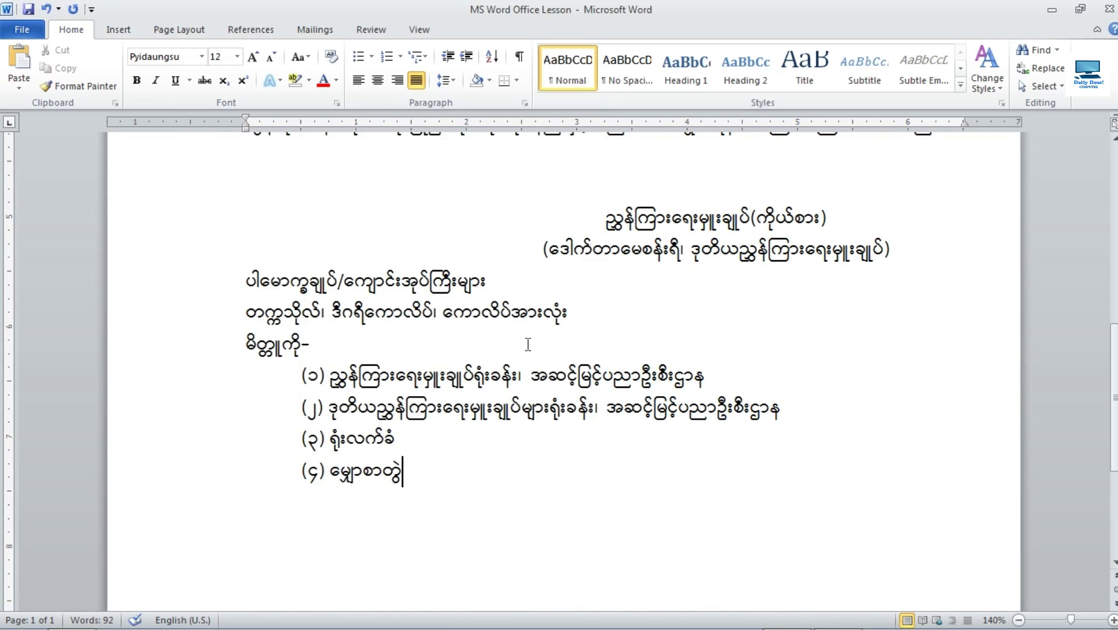
scroll(528, 348, up, 5)
scroll(822, 483, down, 1)
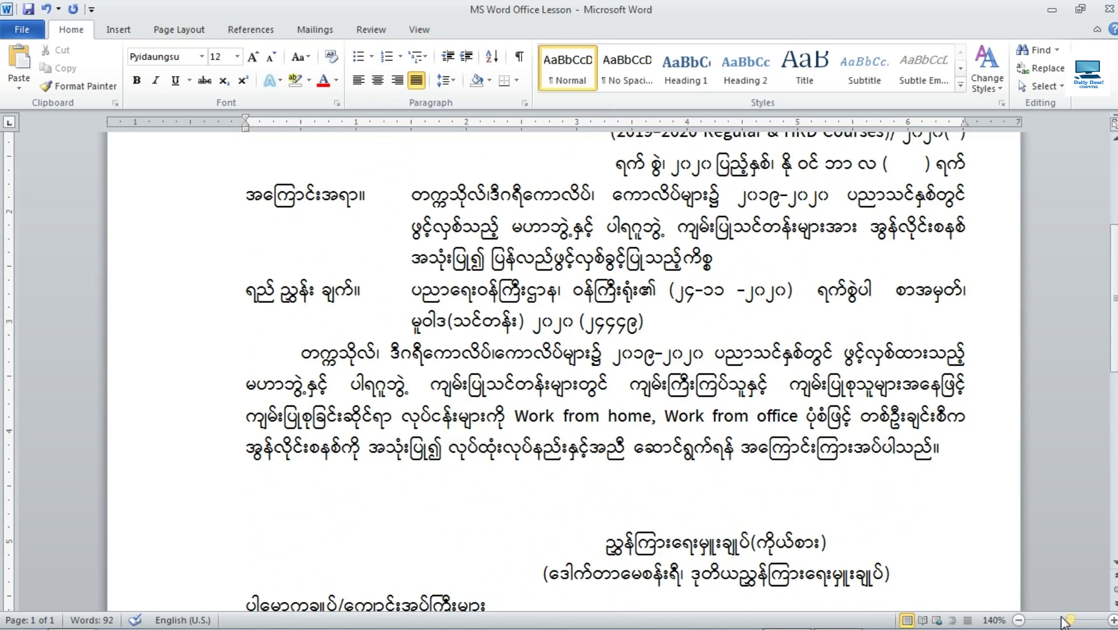
drag(1069, 619, 1029, 619)
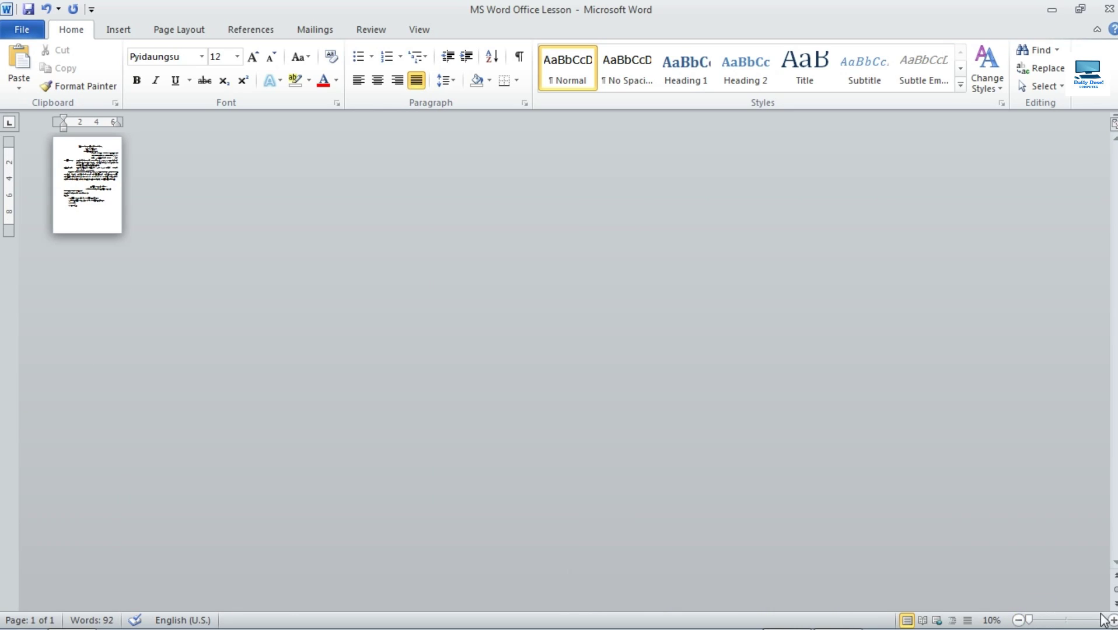
click(1044, 621)
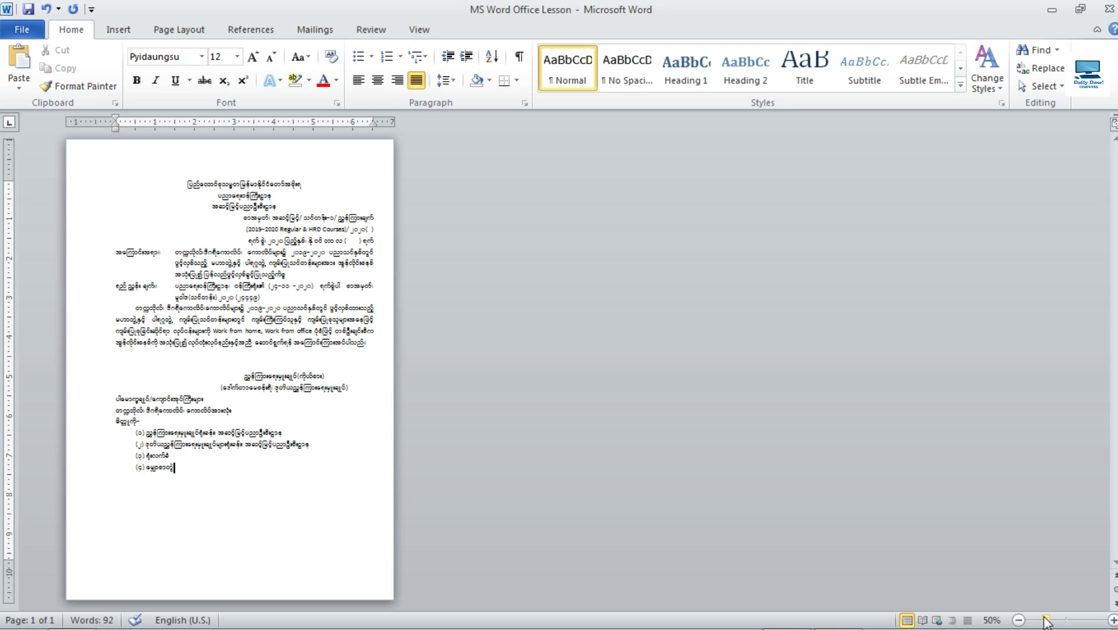
drag(1046, 620, 1048, 620)
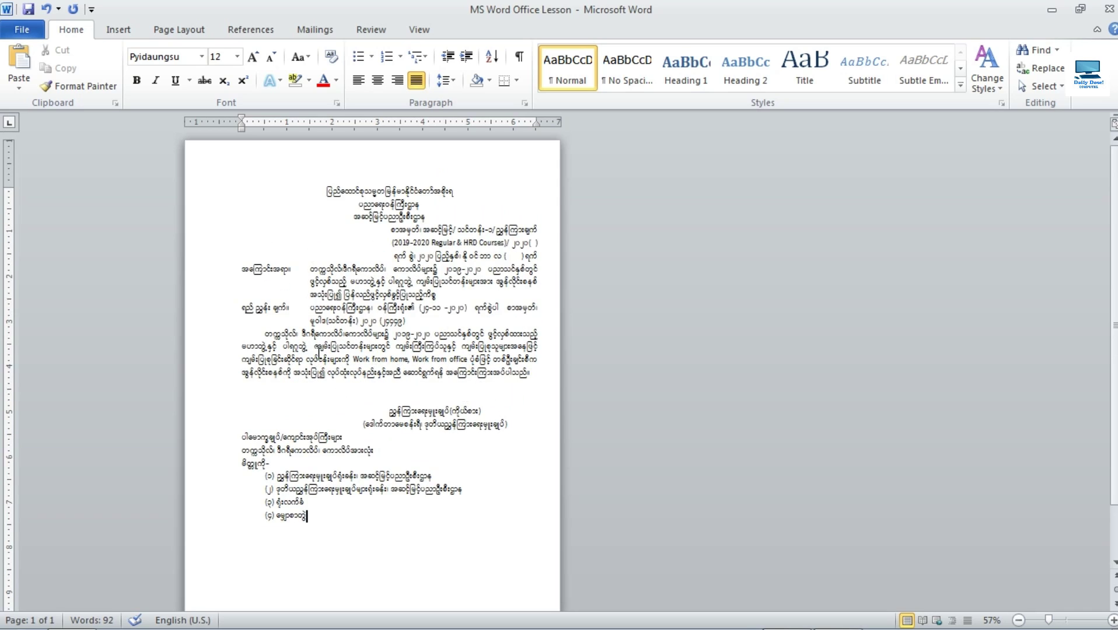
Compare the typed letter's layout side by side with the scan Word MA Lesson.jpg, then minimize the scan.
scroll(319, 353, down, 1)
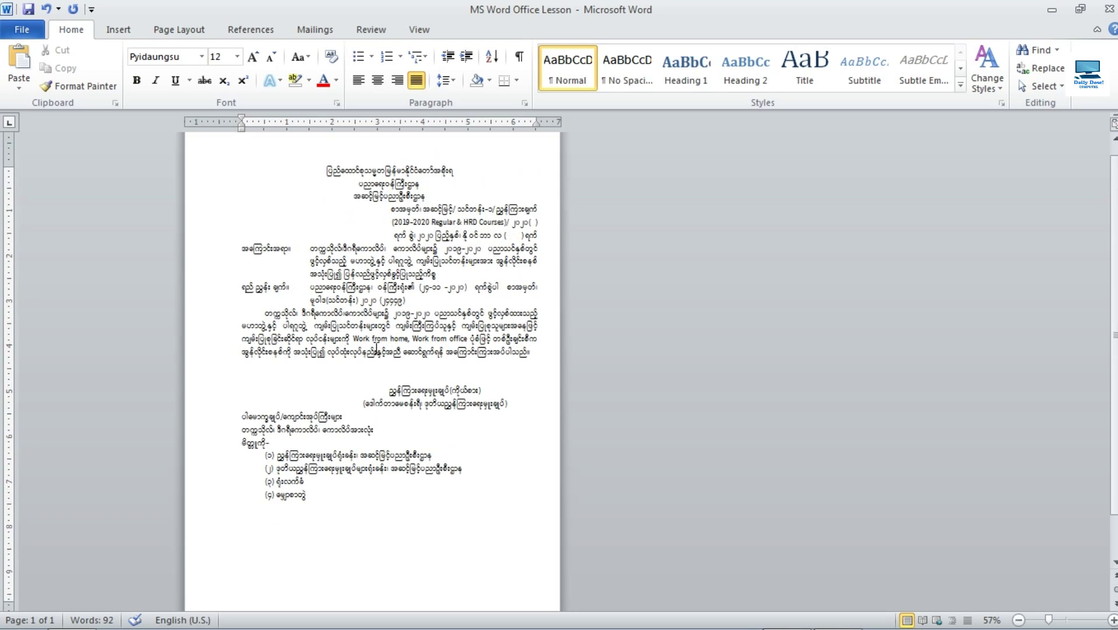
click(838, 618)
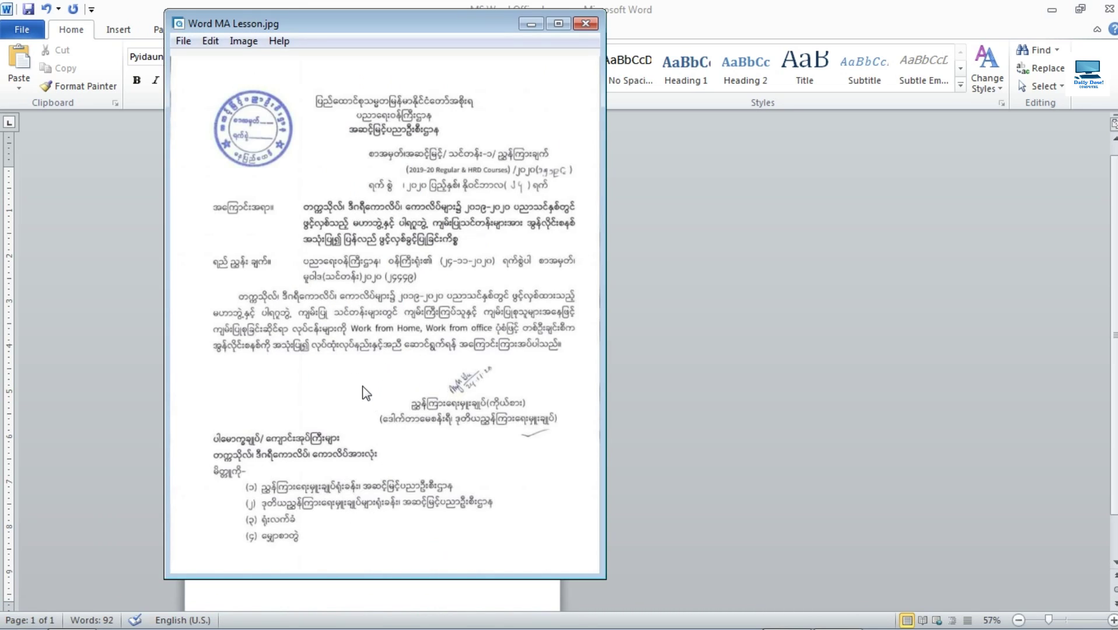
drag(406, 30, 859, 78)
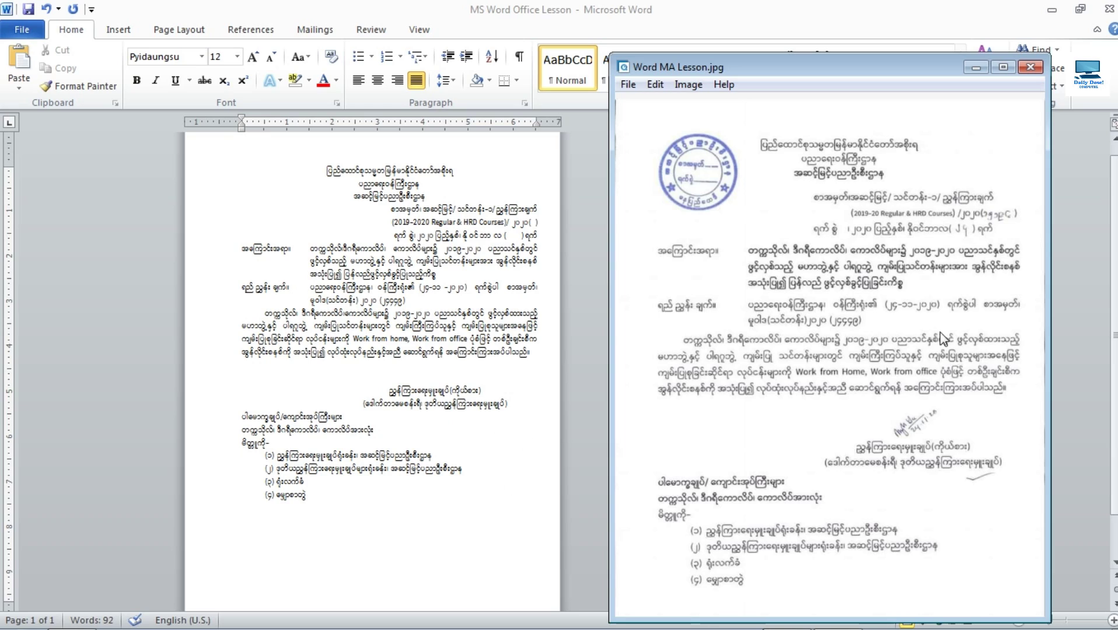
click(976, 67)
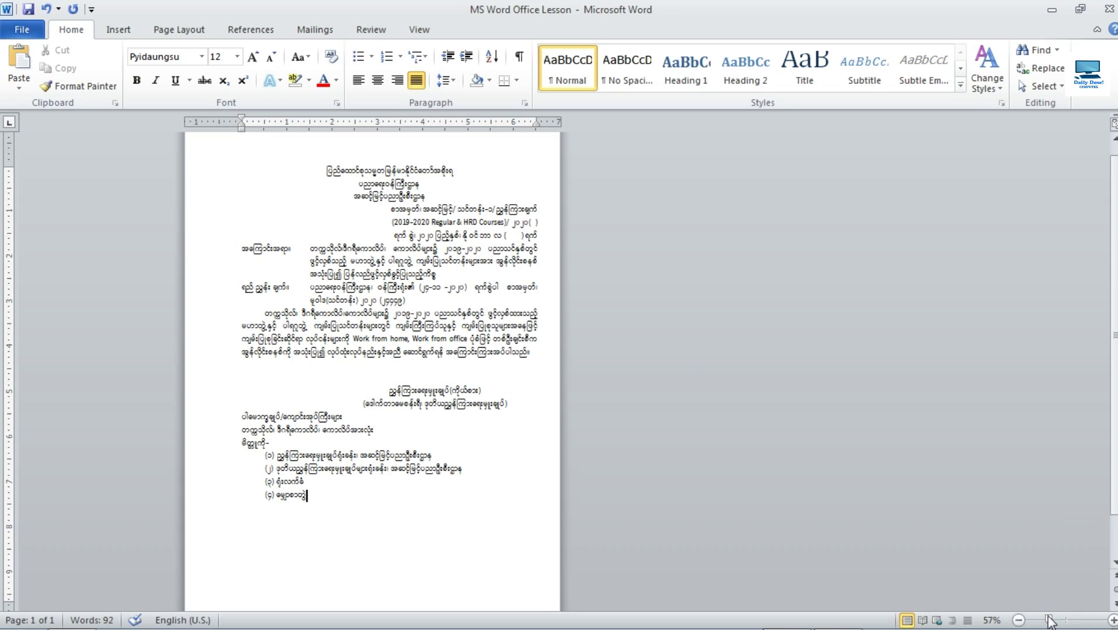
Zoom the page to 100% and insert a blank line below the third heading line "အဆင့်မြင့်ပညာဦးစီးဌာန".
drag(1049, 622, 1066, 620)
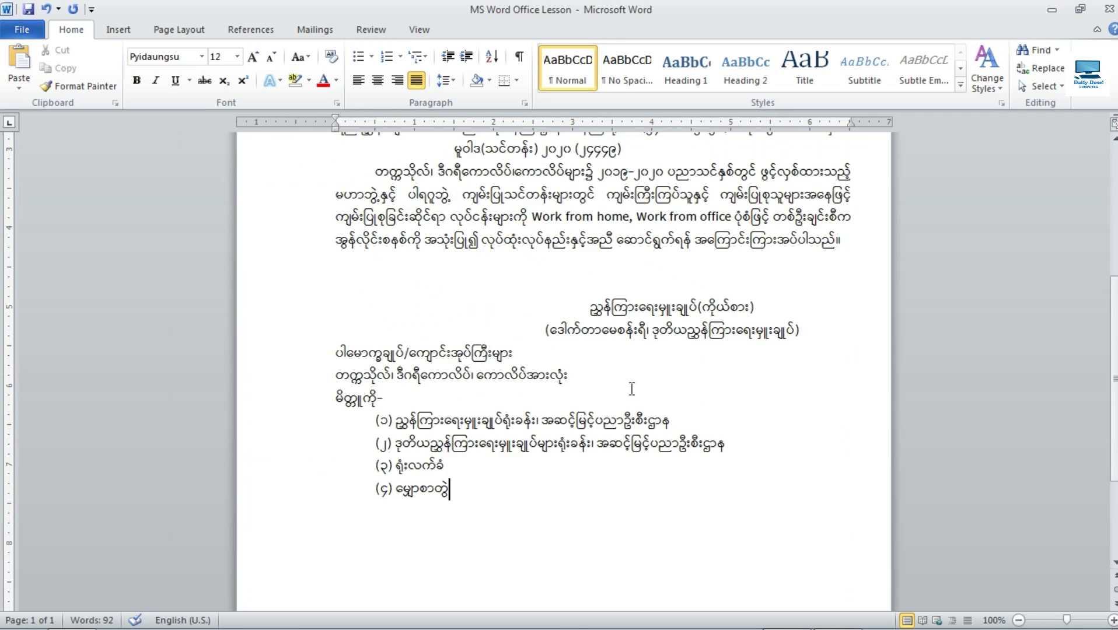
scroll(631, 389, up, 10)
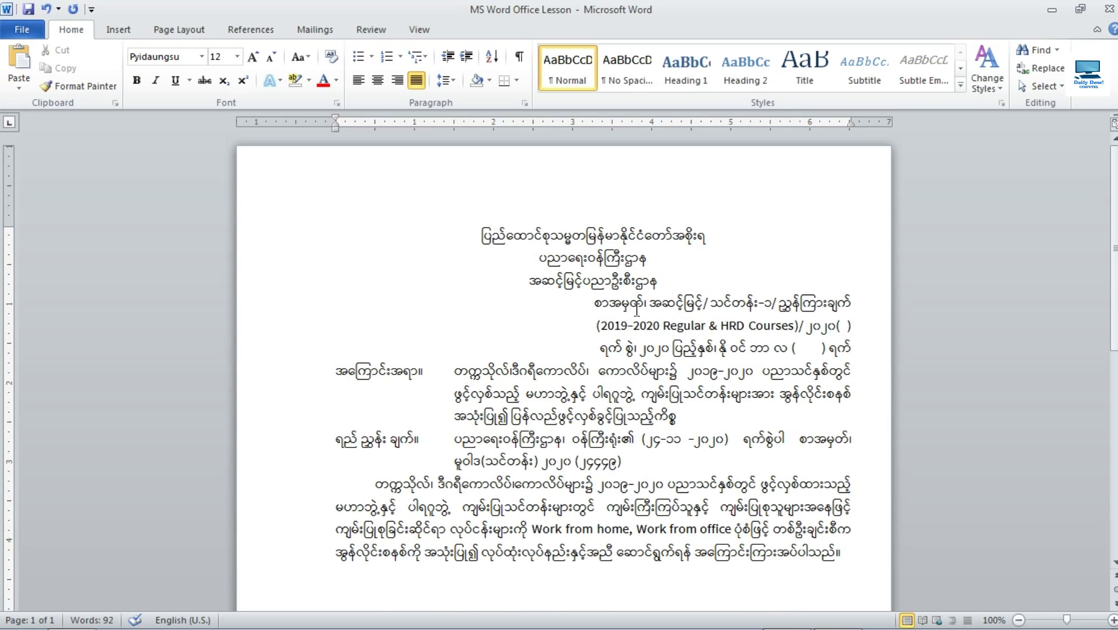
click(665, 284)
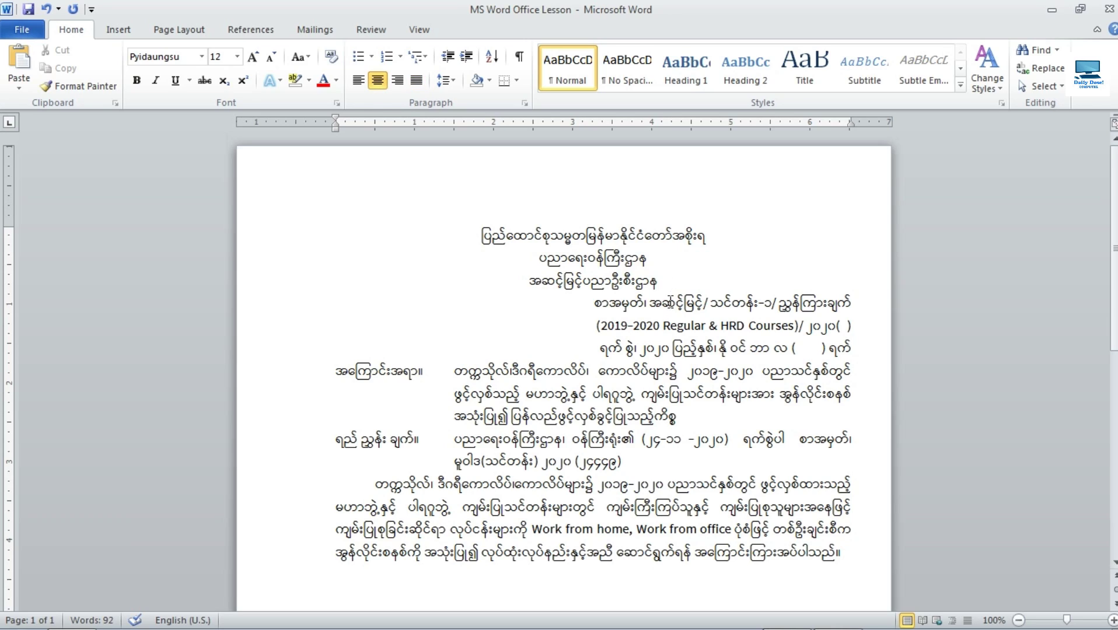
key(Return)
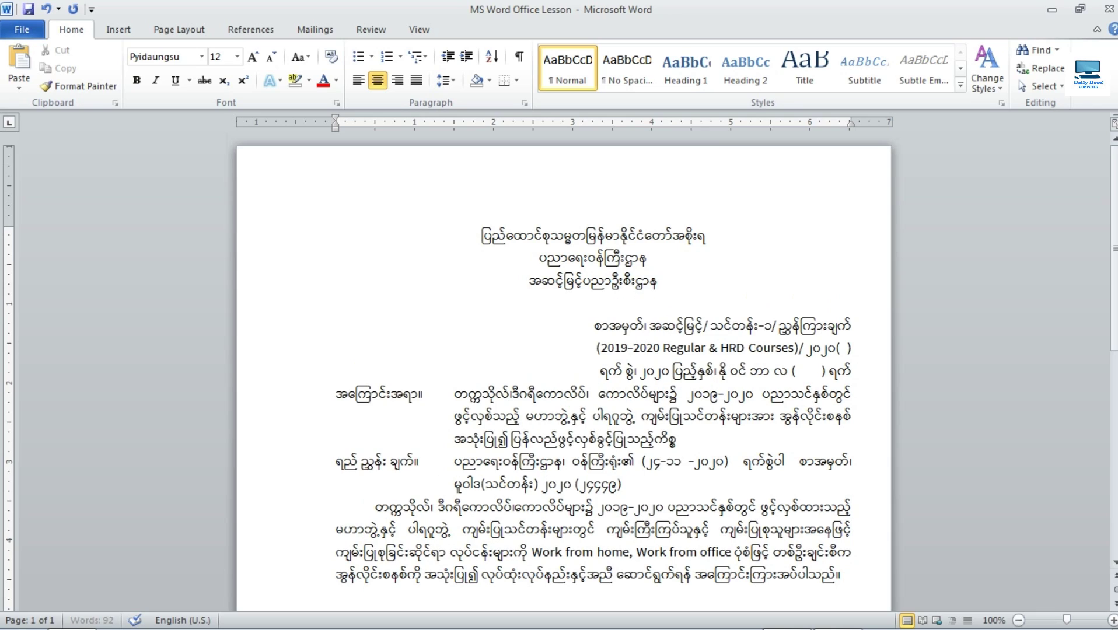
Insert a blank line above the subject paragraph "အကြောင်းအရာ။" and another above the reference paragraph "ရည် ညွှန်း ချက်။".
scroll(669, 299, down, 1)
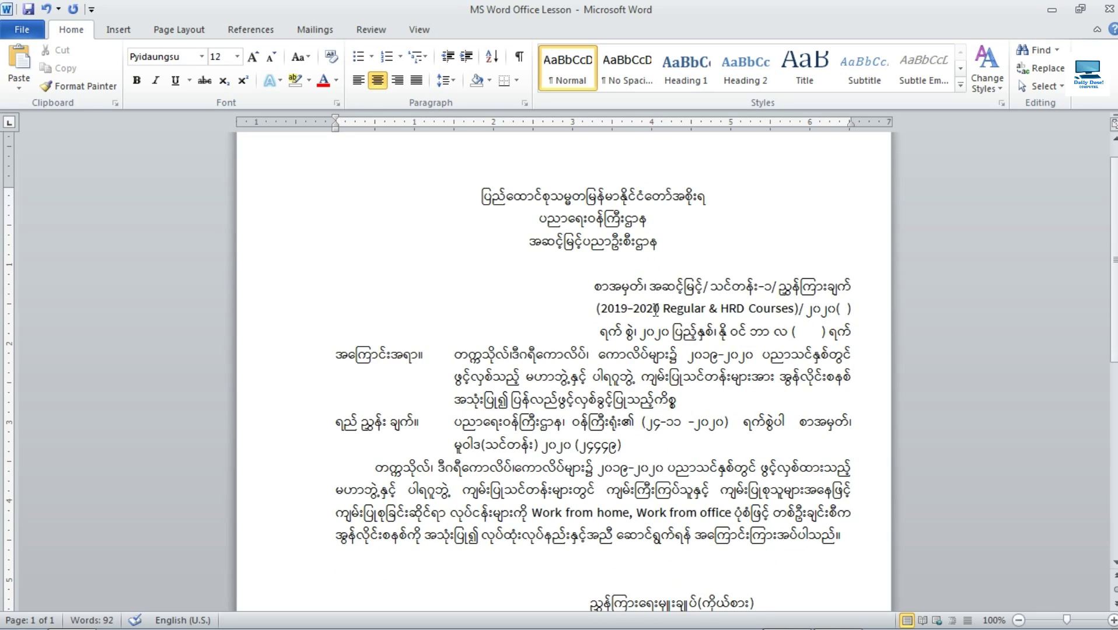
click(336, 357)
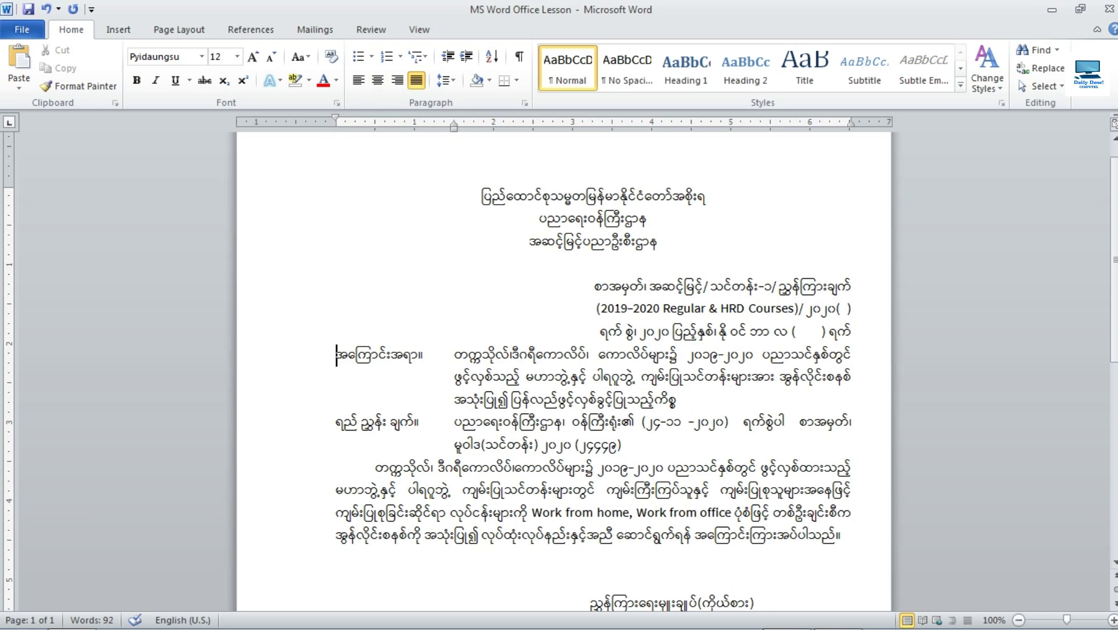
key(Return)
scroll(584, 374, down, 2)
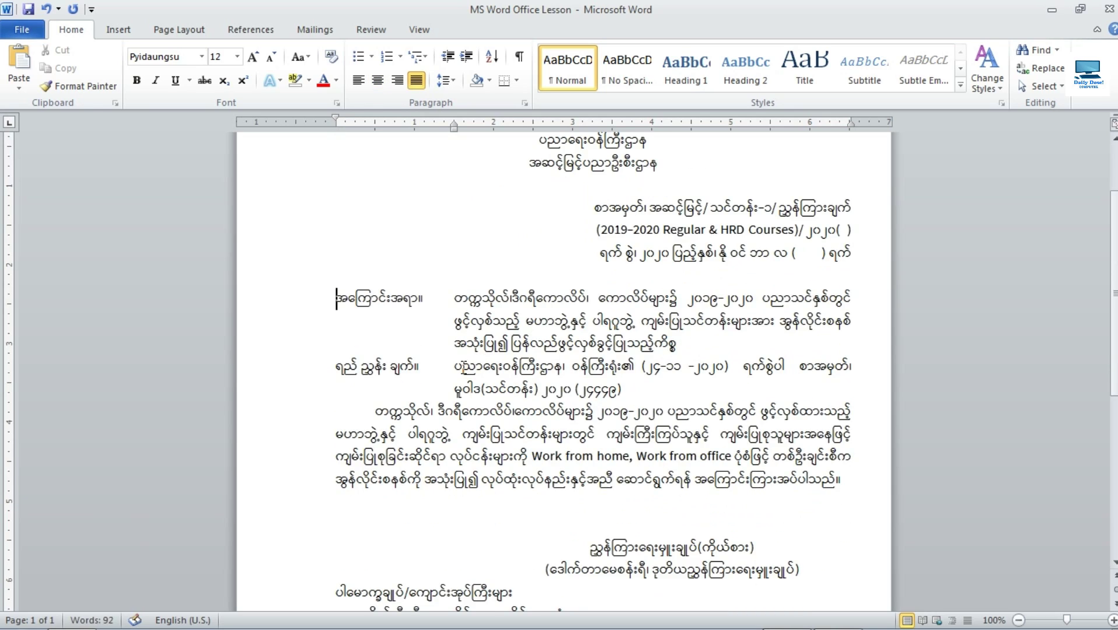
scroll(373, 335, down, 1)
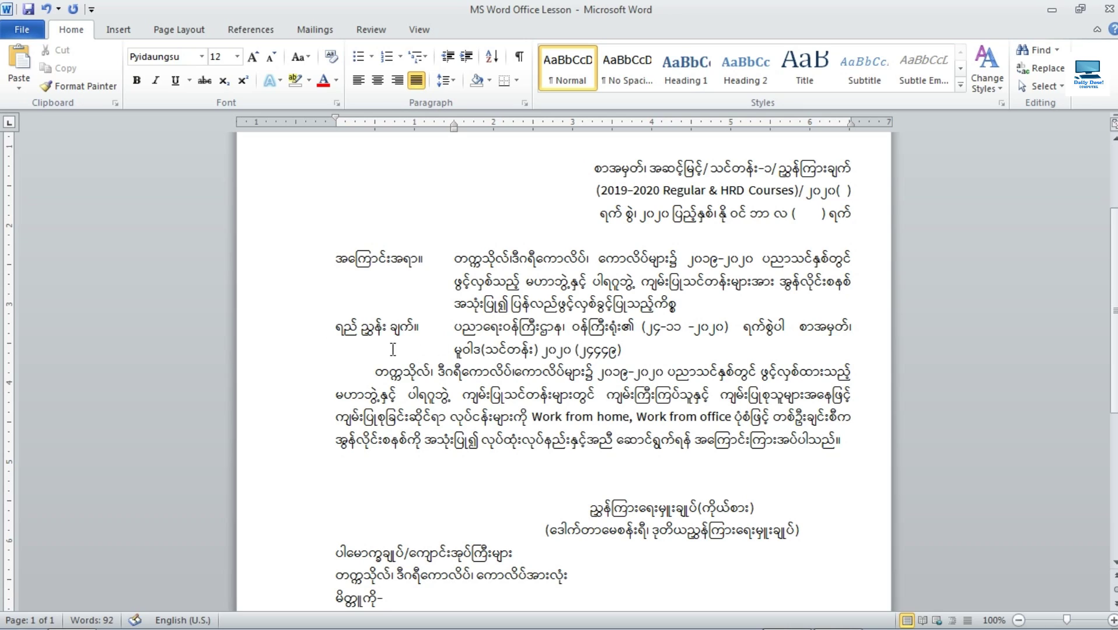
key(Return)
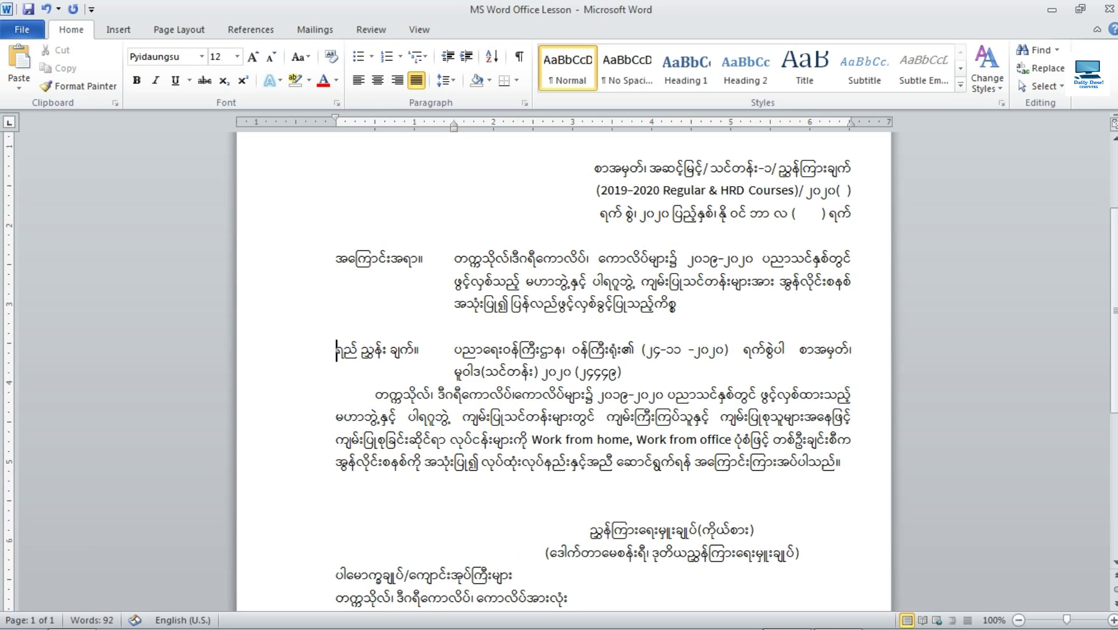
Insert a blank line above the body paragraph and restore its first-line indent.
scroll(422, 343, down, 2)
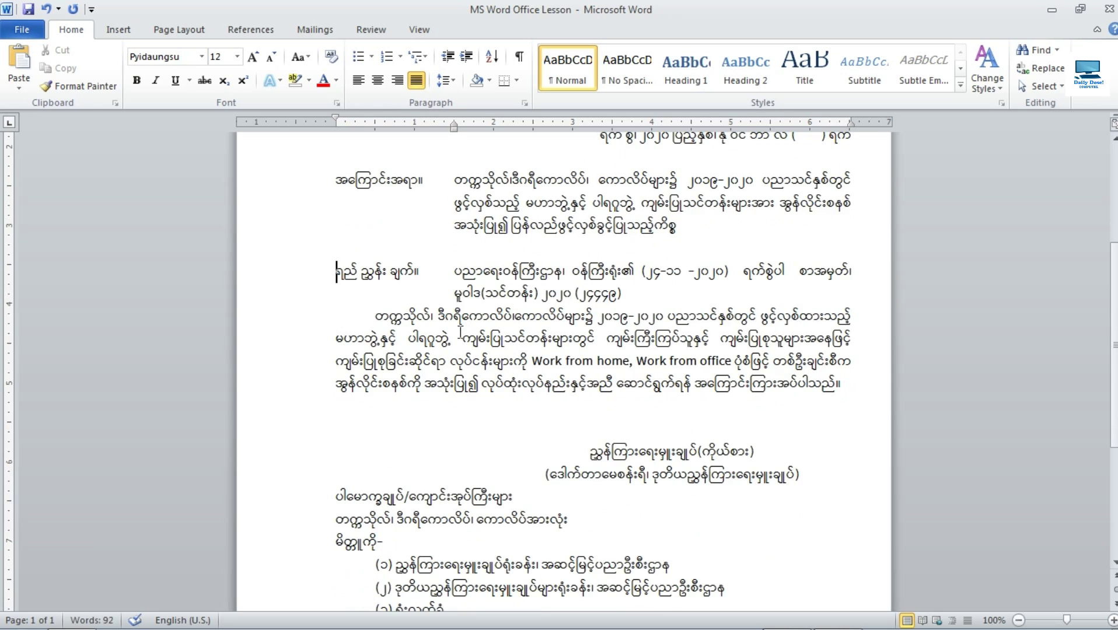
click(375, 318)
key(Return)
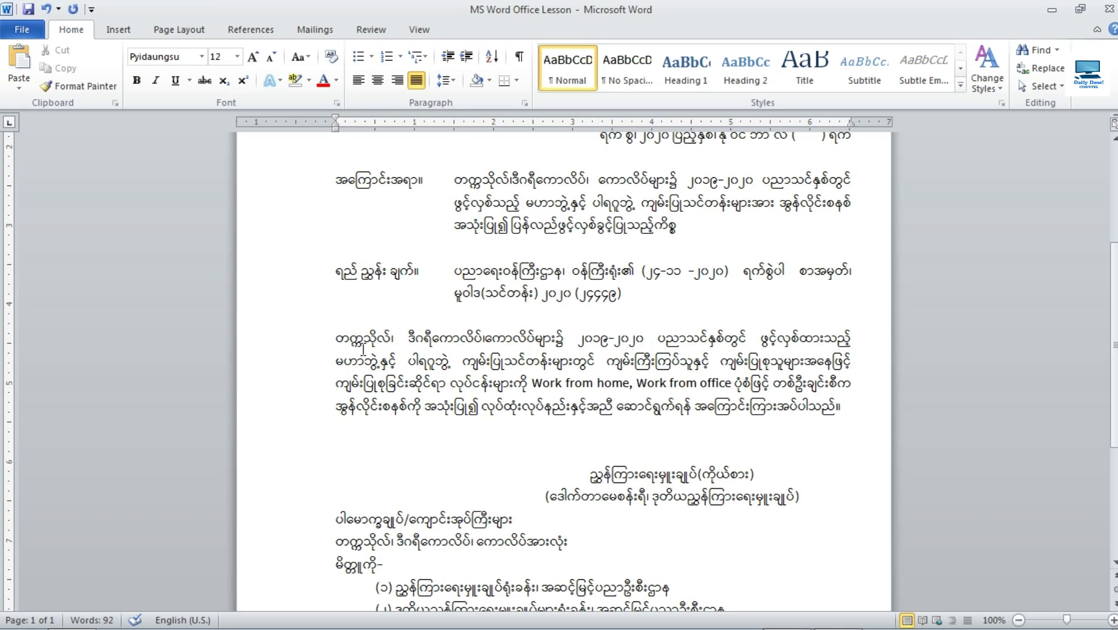
key(Tab)
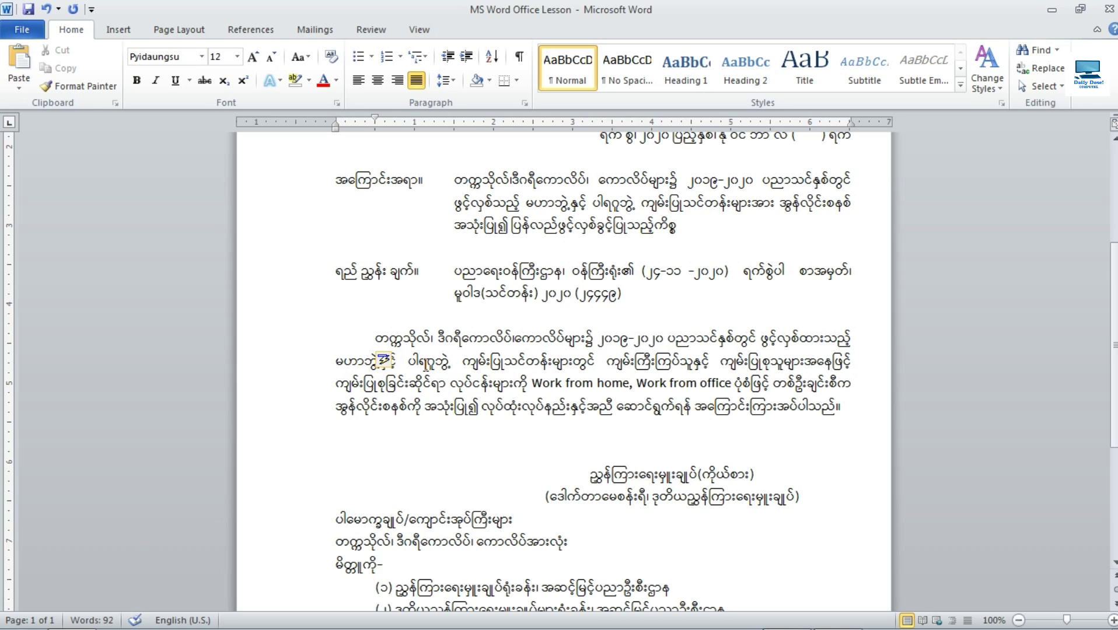
Add one more blank line above the signature title "ညွှန်ကြားရေးမှူးချုပ်(ကိုယ်စား)".
scroll(667, 386, down, 2)
click(615, 369)
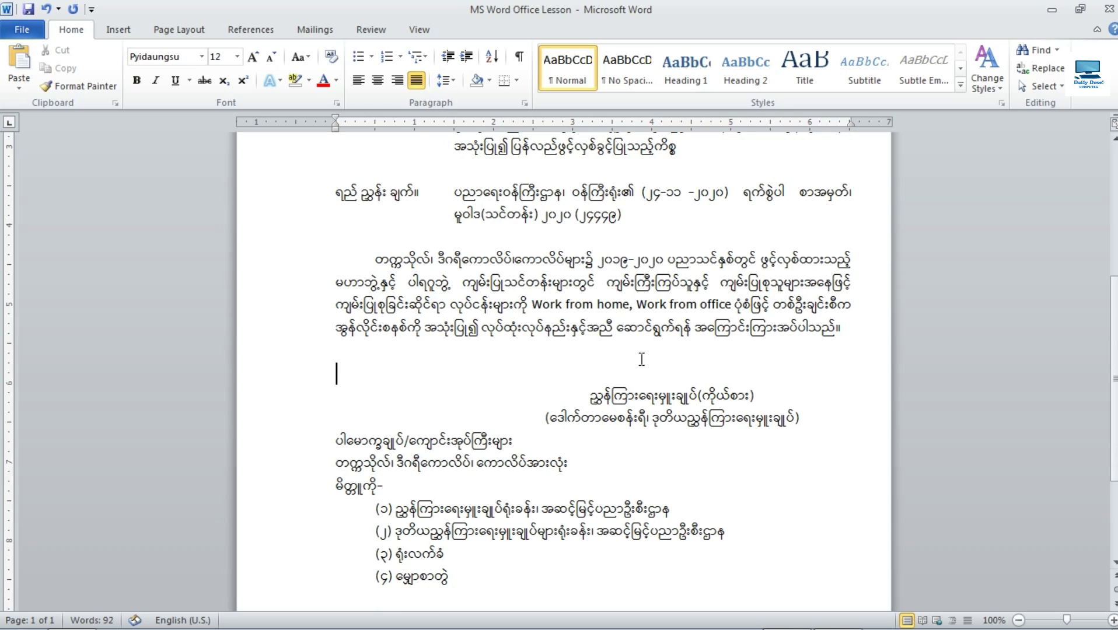
click(592, 397)
double_click(592, 398)
key(Left)
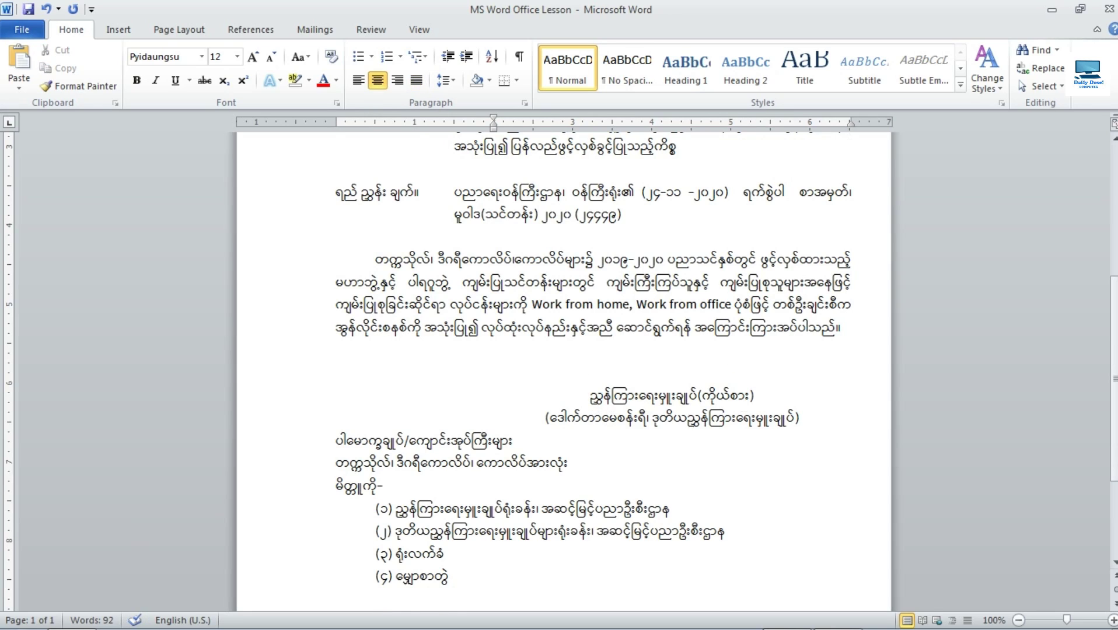
key(Return)
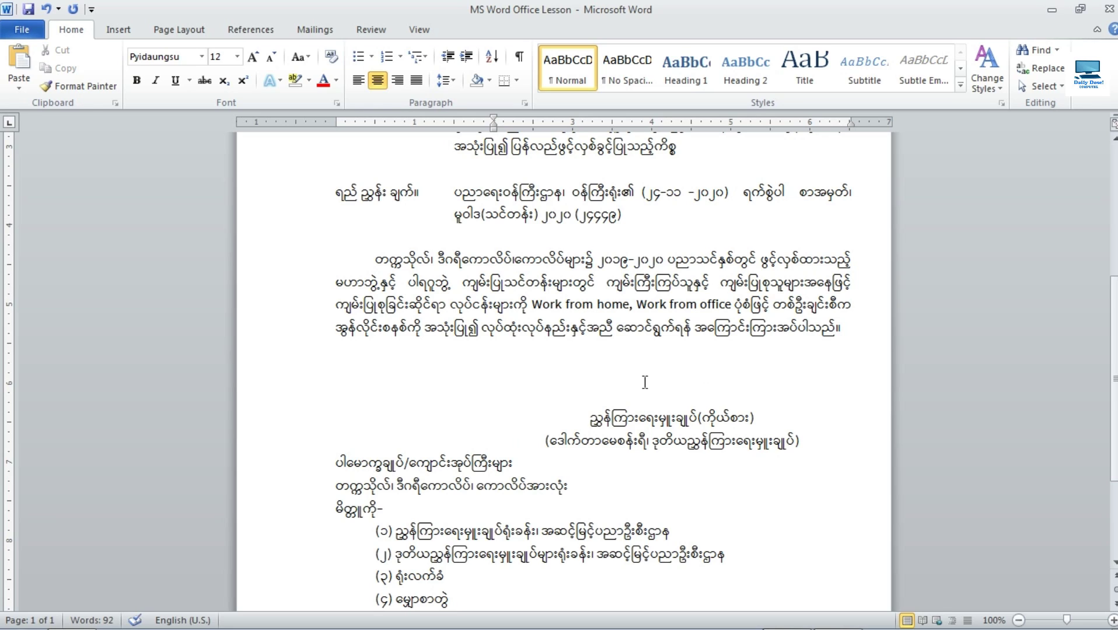
Insert a blank line between the signature block and the recipient line "ပါမောက္ခချုပ်/ကျောင်းအုပ်ကြီးများ".
scroll(589, 381, down, 4)
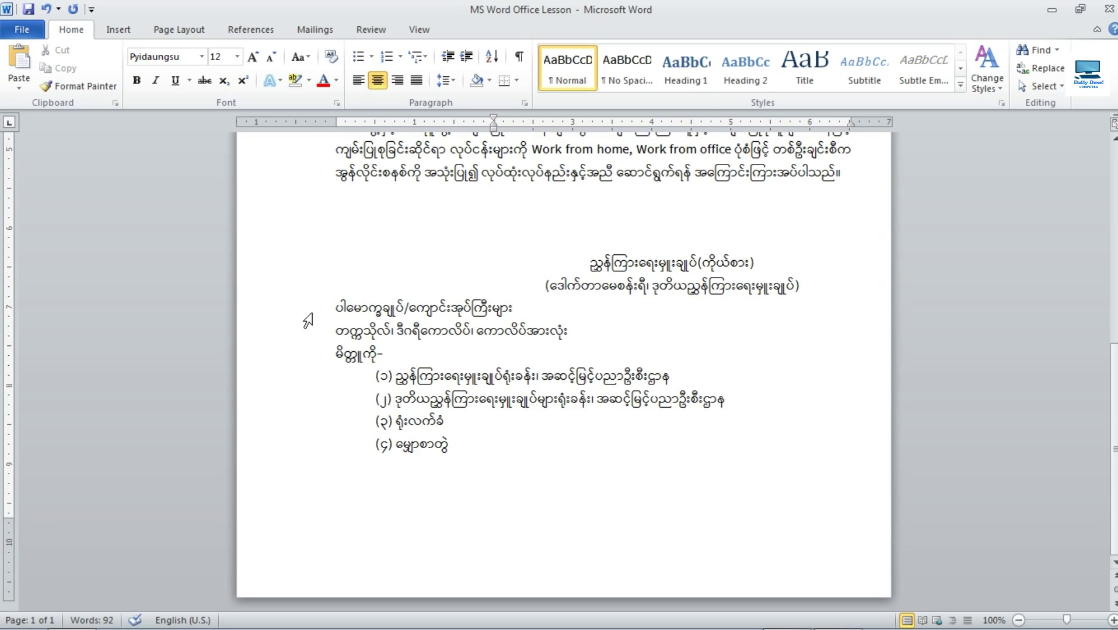
click(336, 308)
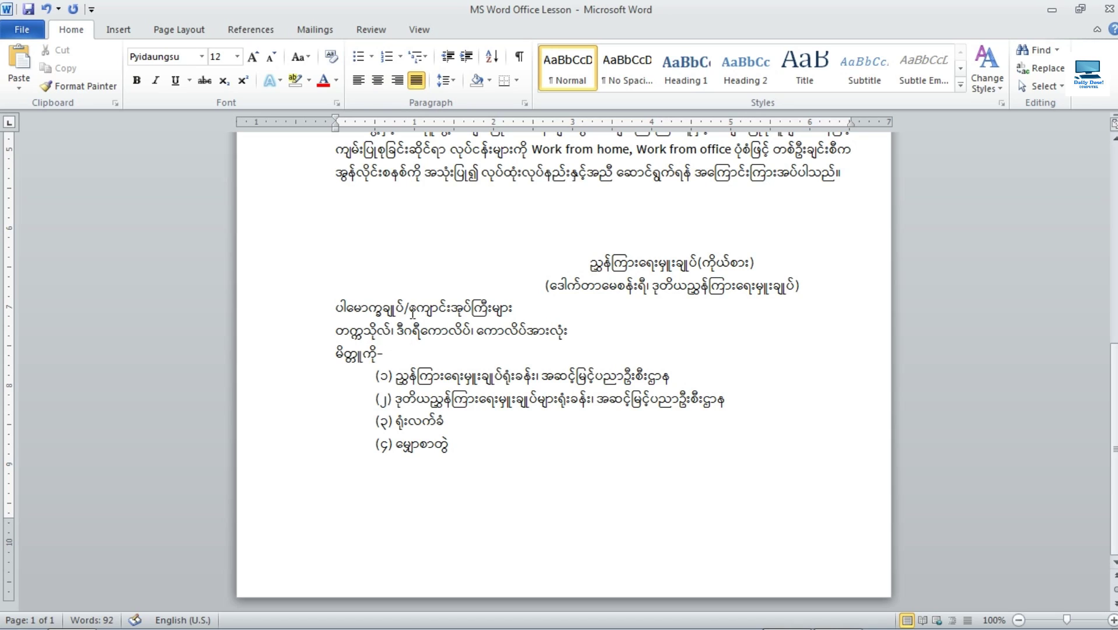
key(Return)
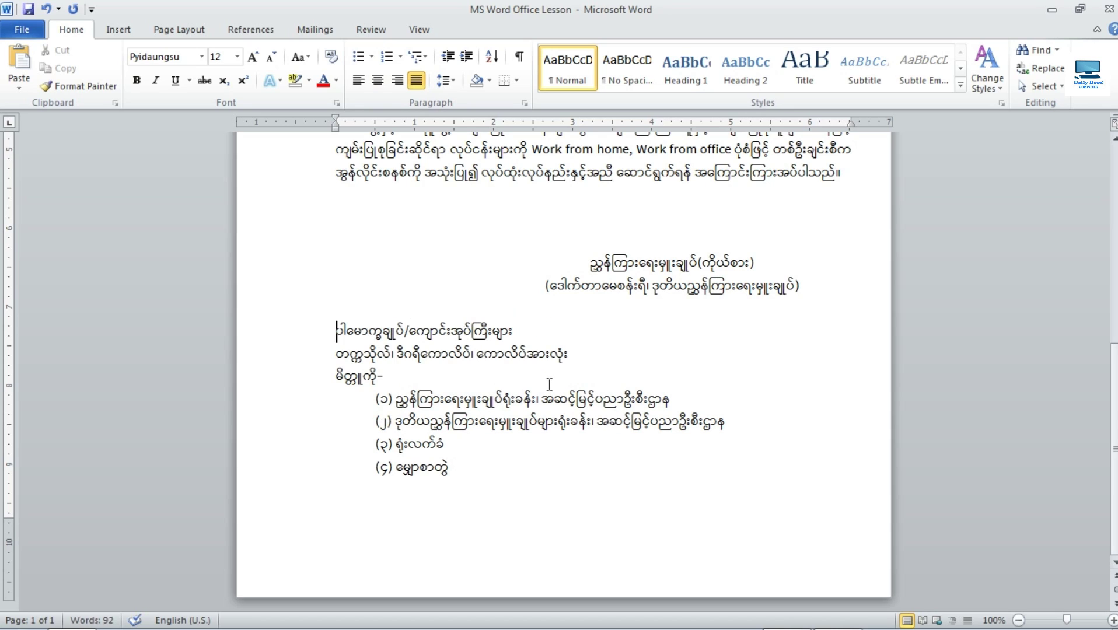
Review the spacing throughout the letter, check the full page in the print preview, and return to editing.
scroll(549, 384, up, 15)
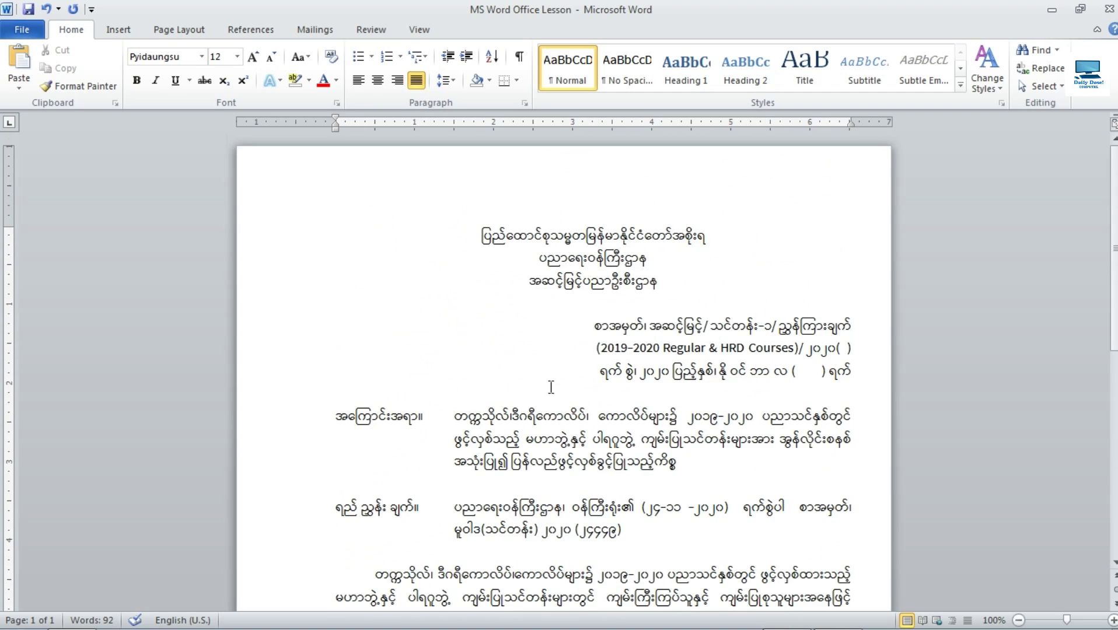
scroll(551, 387, down, 5)
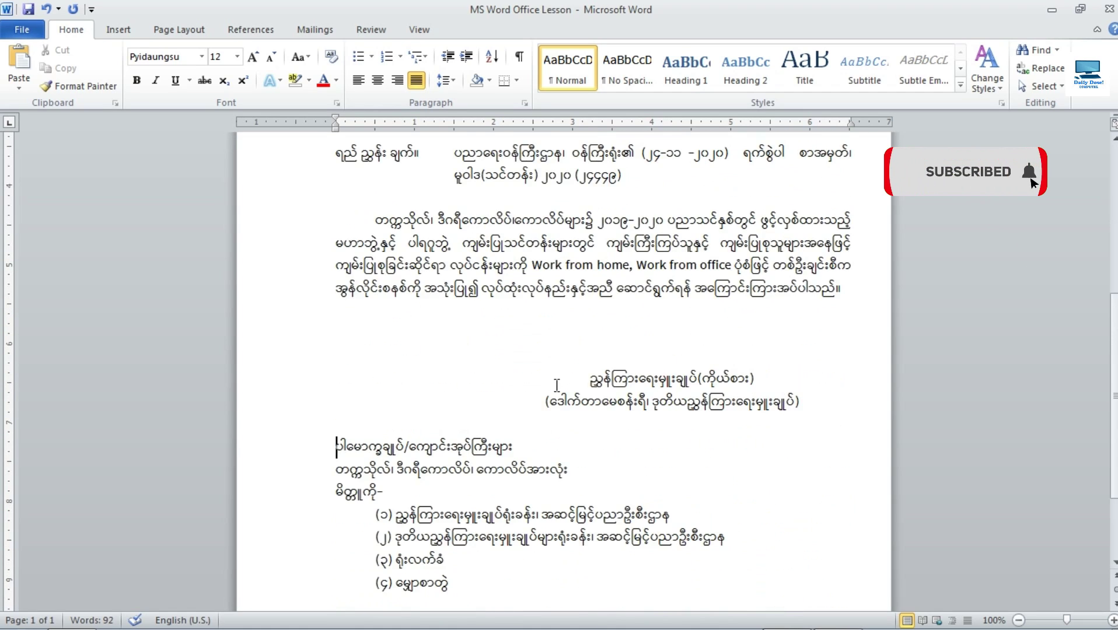
scroll(556, 385, up, 2)
scroll(556, 385, up, 3)
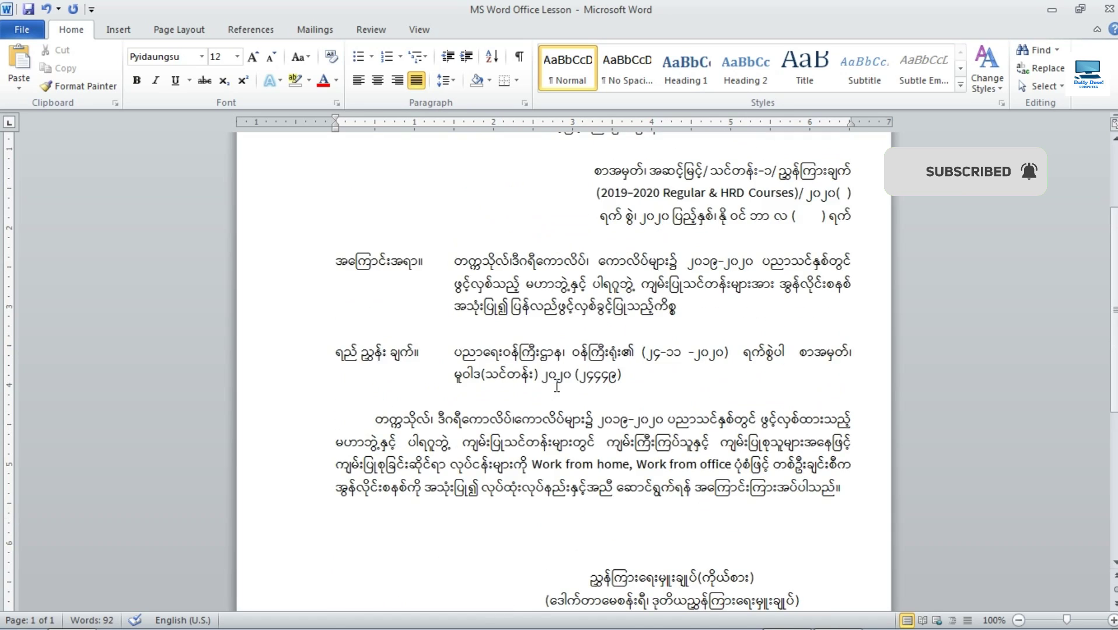
scroll(556, 385, down, 3)
scroll(556, 385, up, 3)
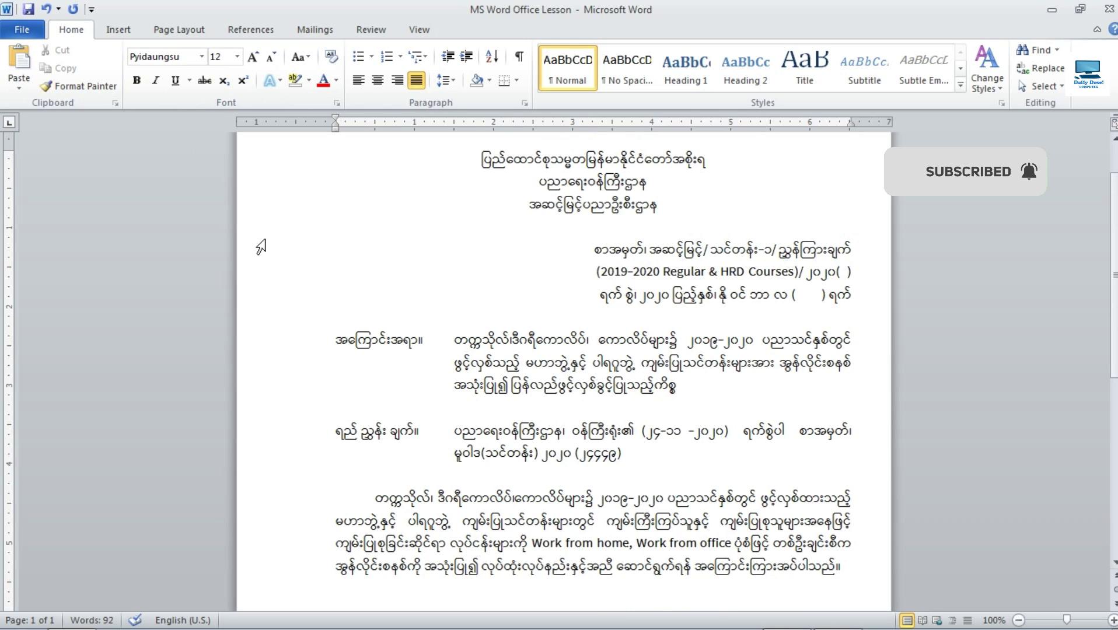
key(ctrl+p)
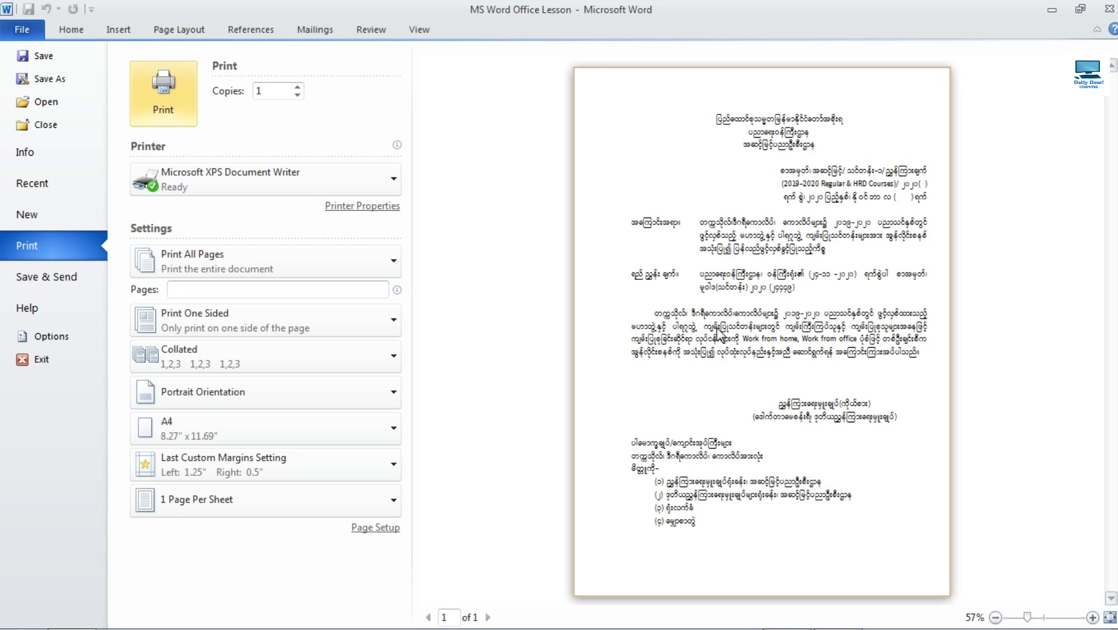
click(68, 31)
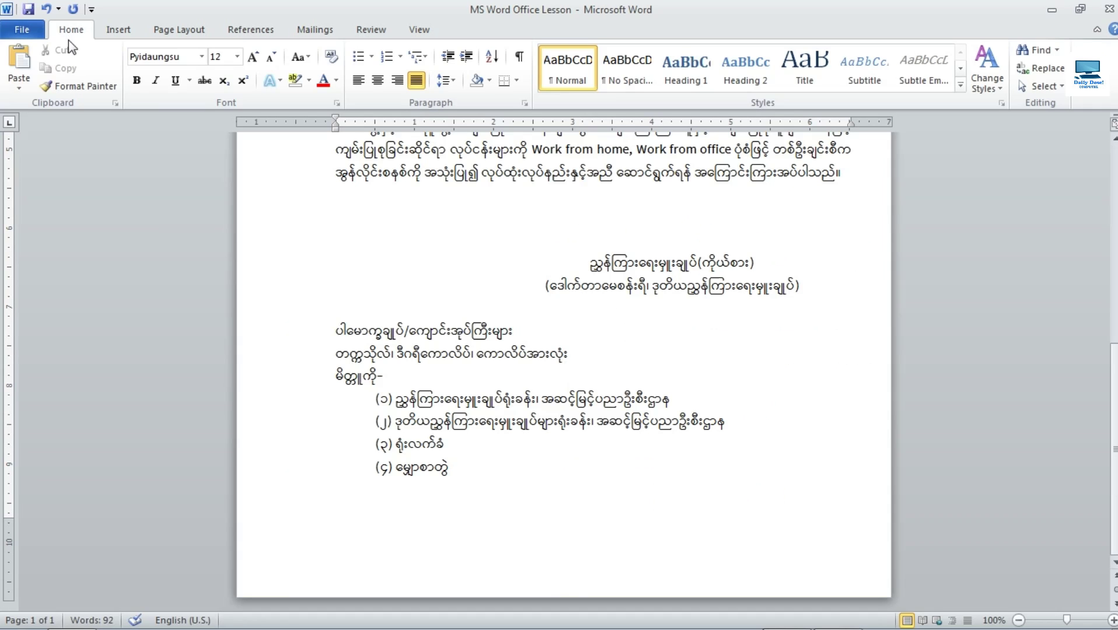
Set the line spacing of the body paragraph to 1.15.
scroll(519, 315, up, 4)
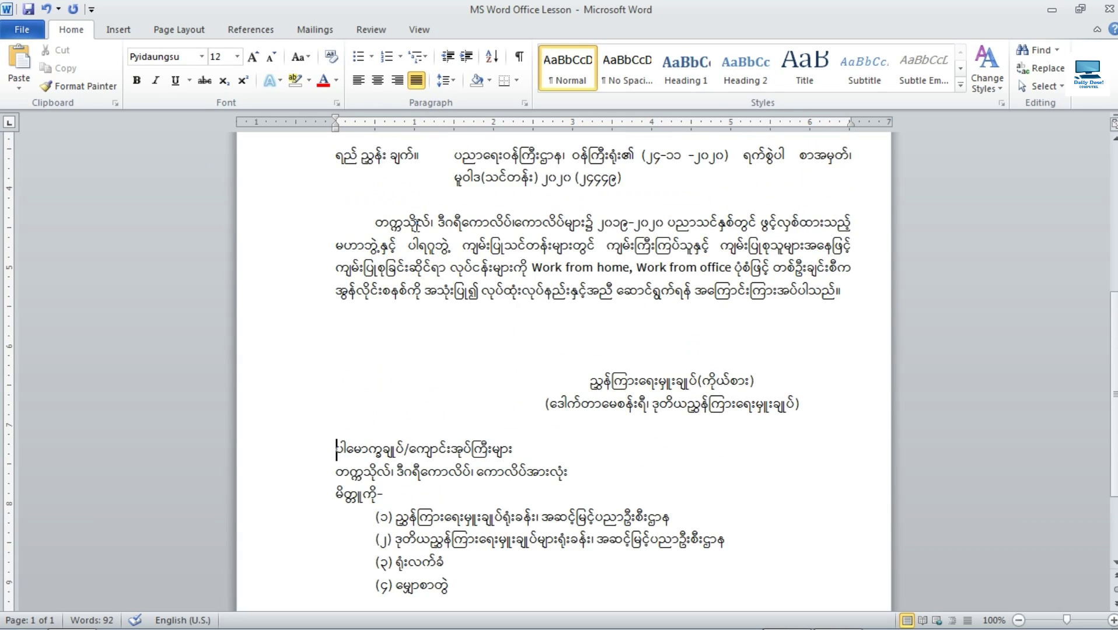
drag(374, 223, 609, 301)
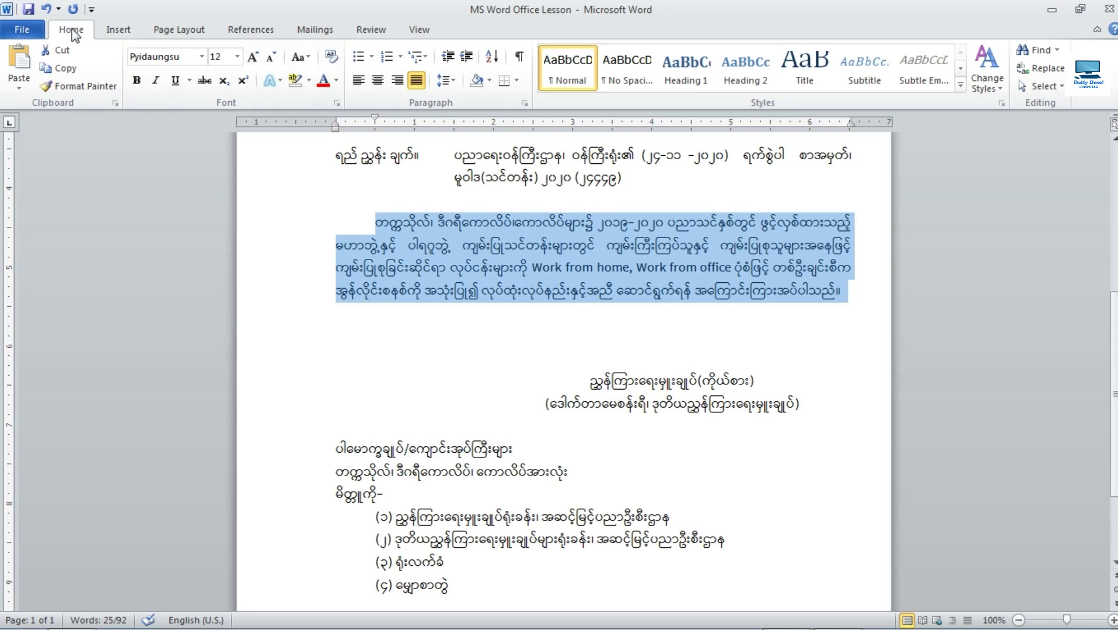
click(454, 81)
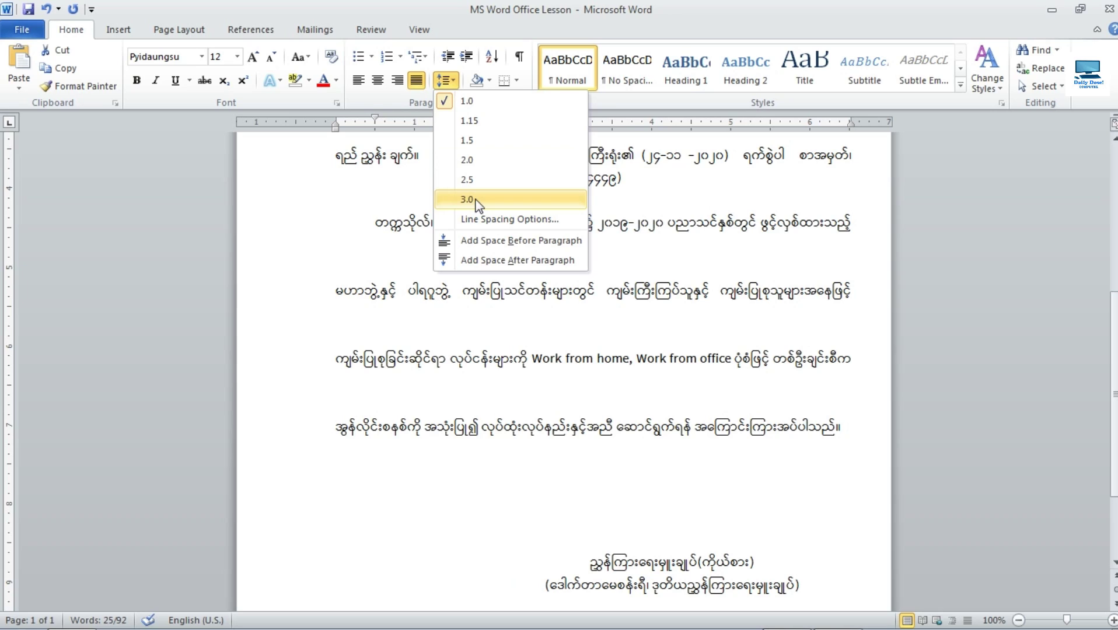
click(477, 122)
scroll(476, 360, up, 1)
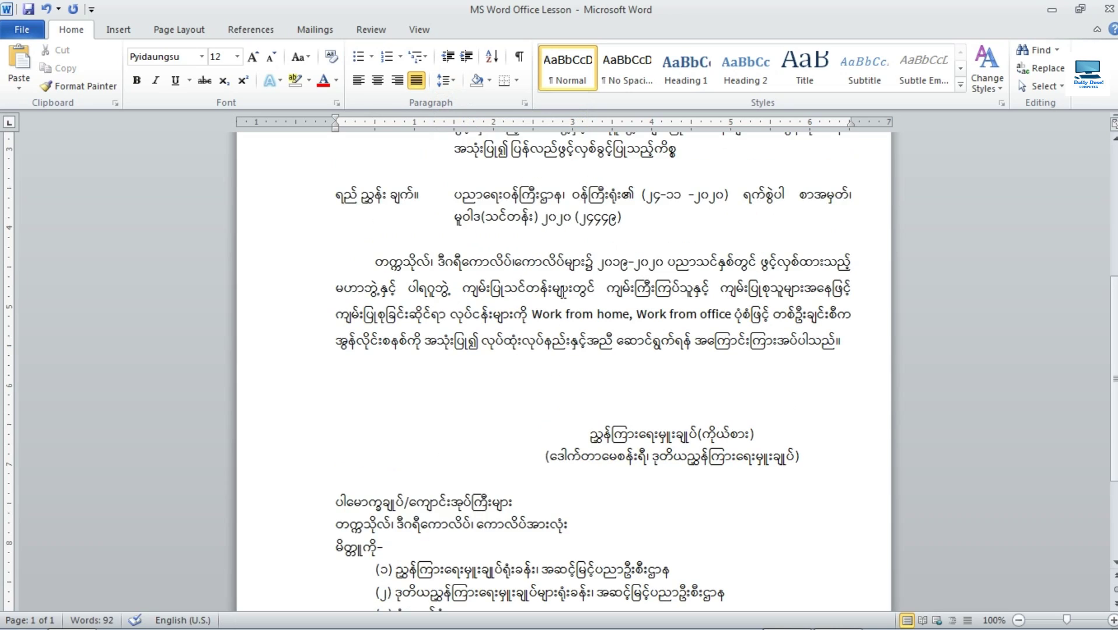
Set the line spacing of the three-line subject paragraph beside "အကြောင်းအရာ။" to 1.15.
scroll(598, 325, up, 3)
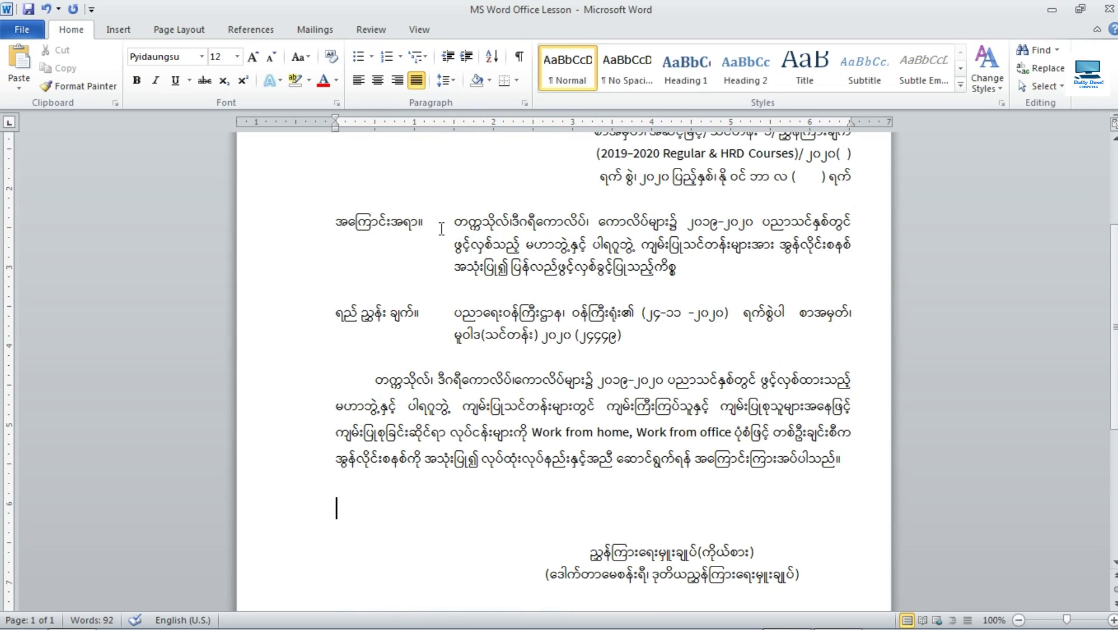
drag(459, 227, 675, 269)
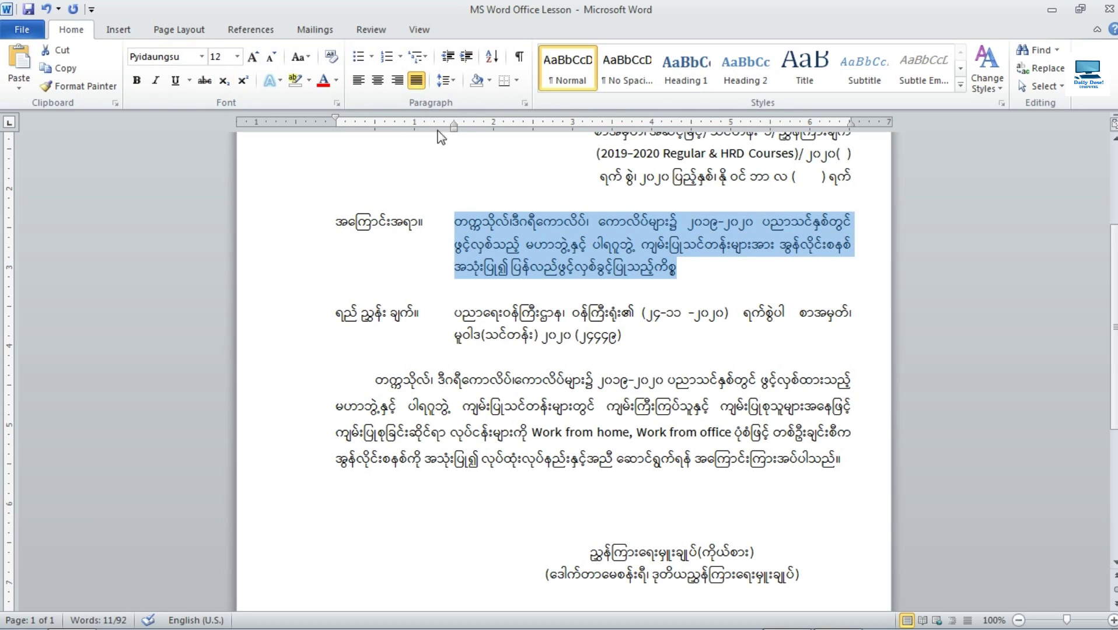
click(447, 80)
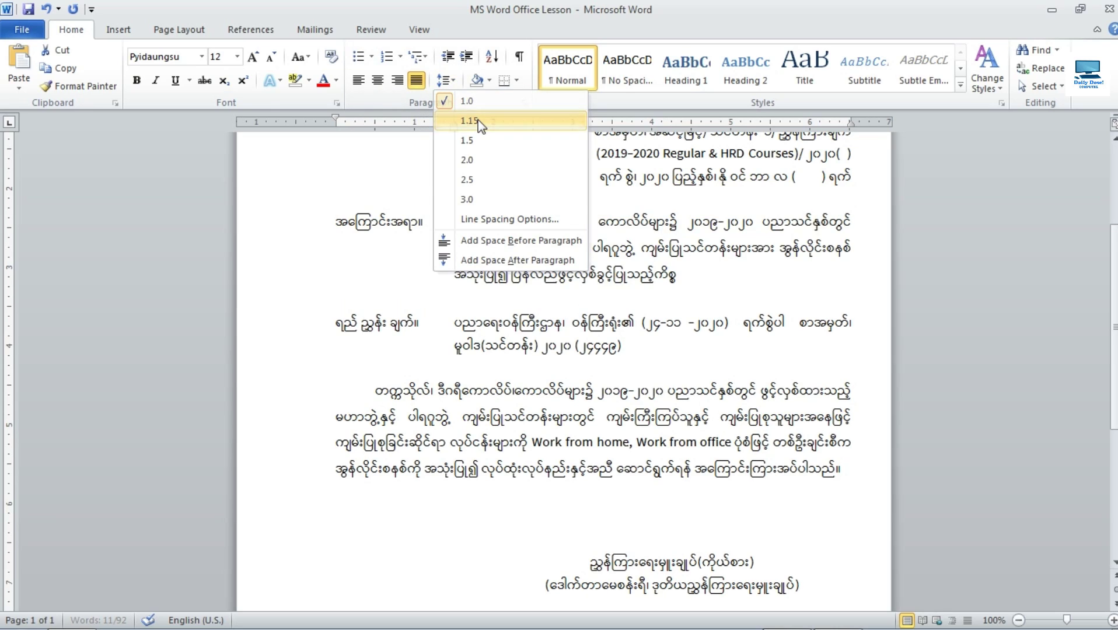
click(470, 121)
click(516, 309)
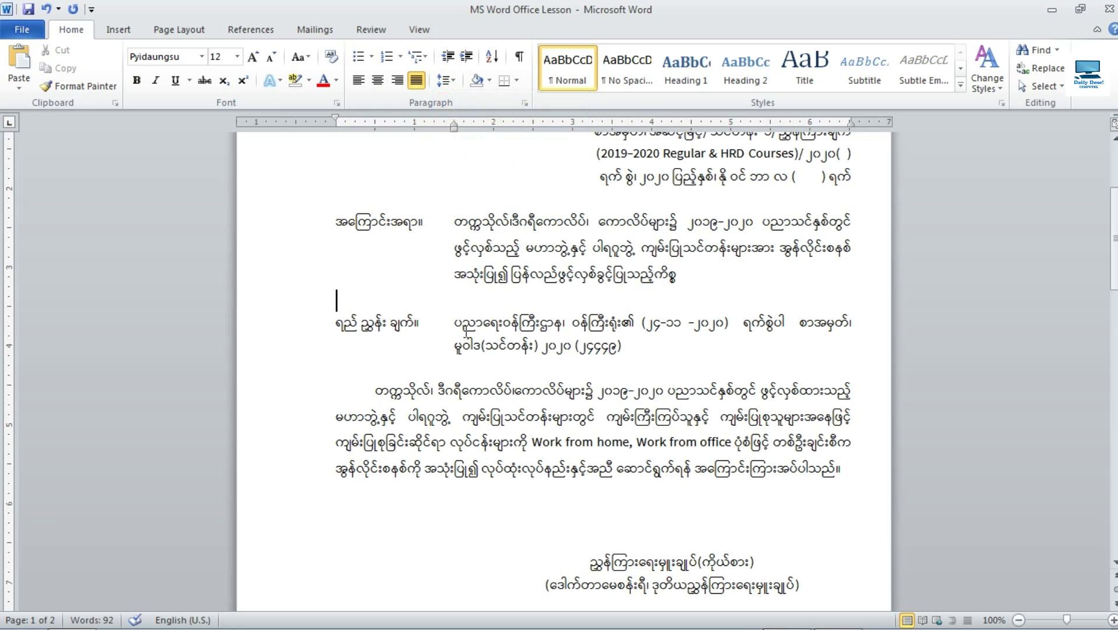
Set the line spacing of the two-line reference paragraph beside "ရည် ညွှန်း ချက်။" to 1.15.
drag(455, 323, 617, 348)
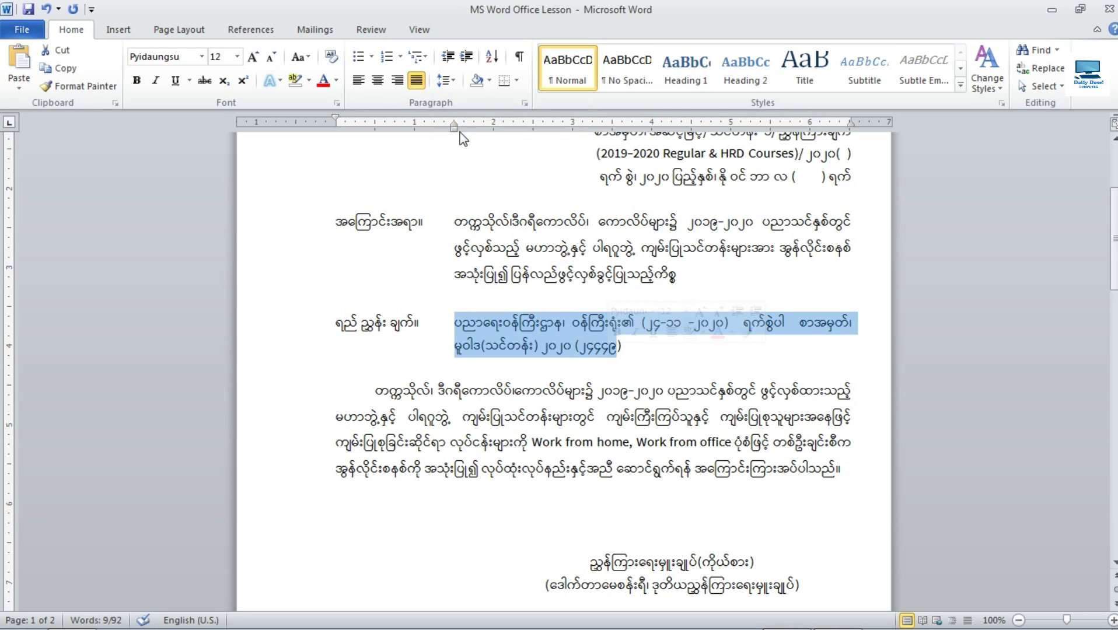
click(454, 84)
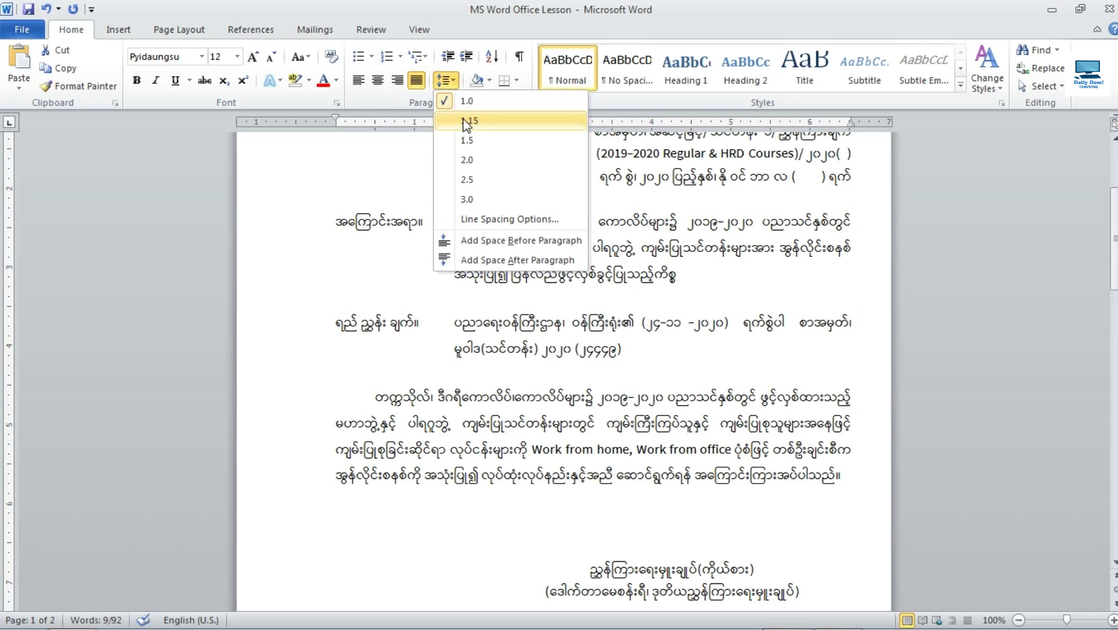
click(479, 122)
click(504, 453)
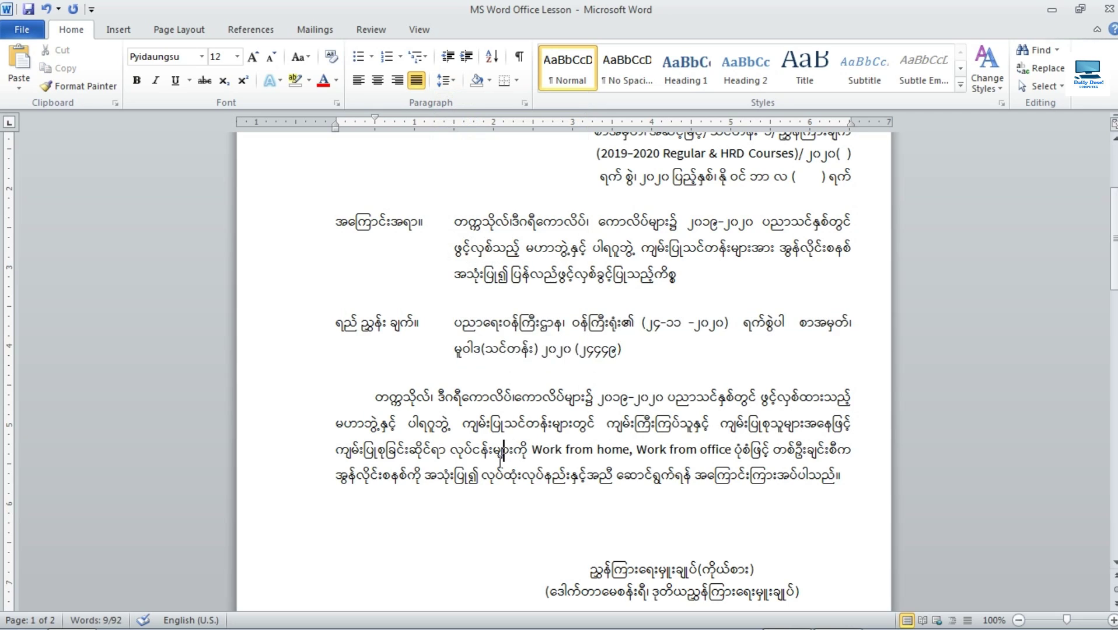
Set the line spacing of the recipient lines and the numbered copy list below the signature block to 1.15.
scroll(500, 443, down, 2)
scroll(499, 435, down, 3)
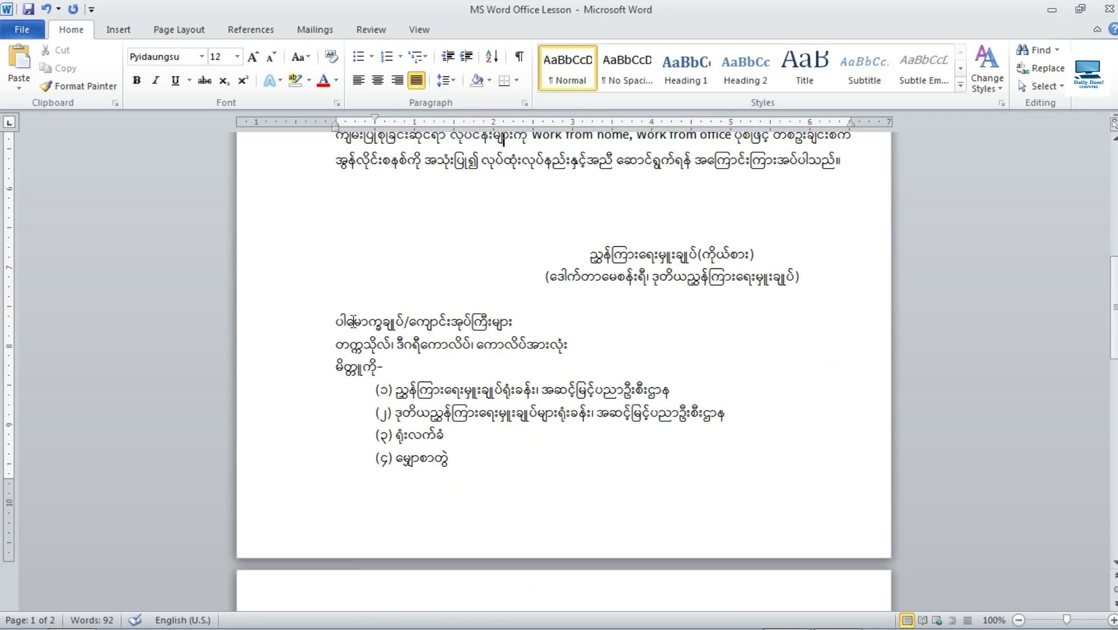
drag(333, 320, 479, 451)
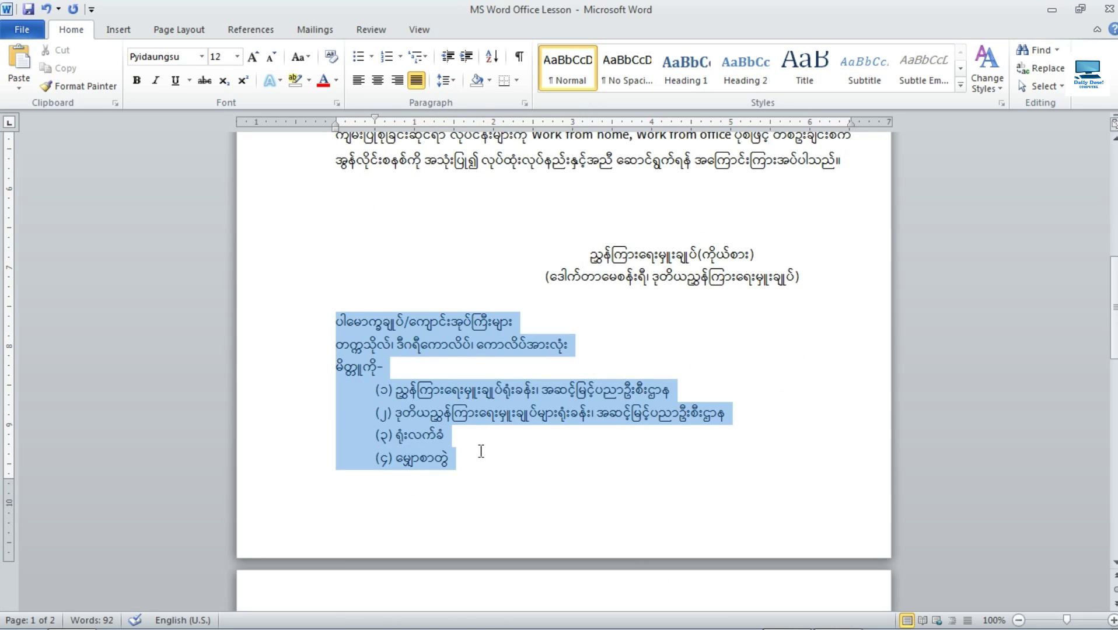
click(447, 80)
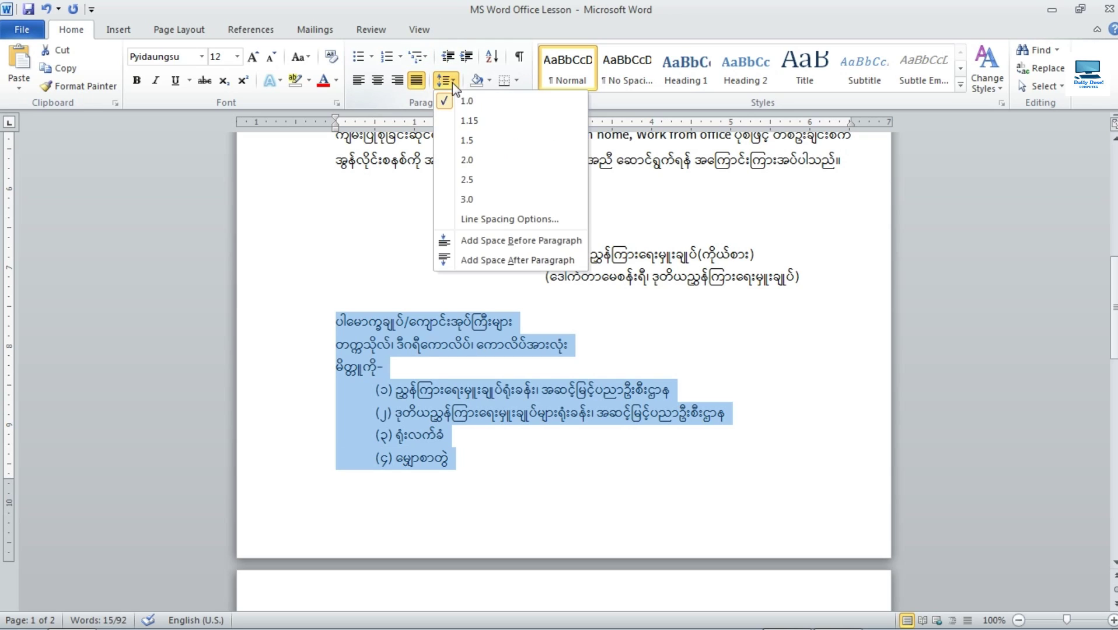
click(482, 123)
click(540, 461)
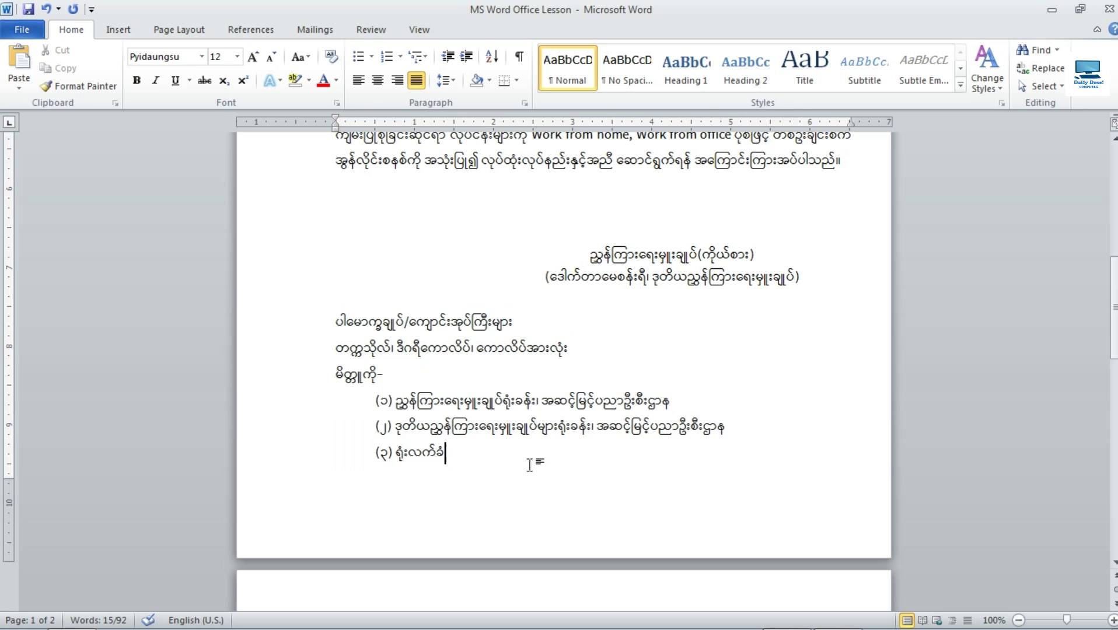
Check the letter's full-page layout in the print preview and return to editing.
scroll(468, 394, up, 12)
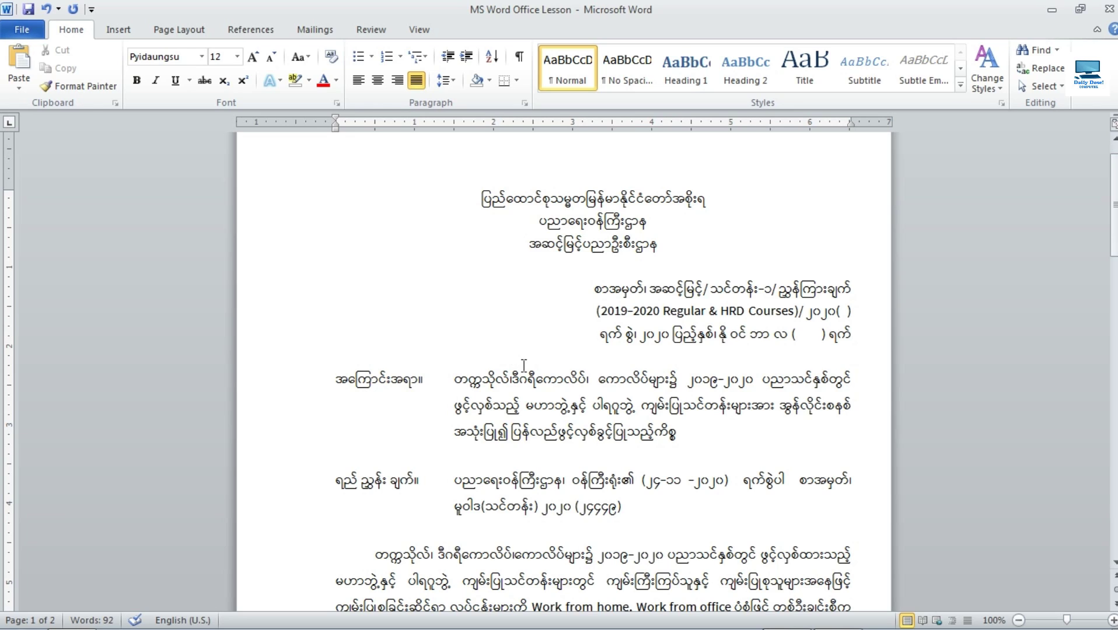
key(ctrl+p)
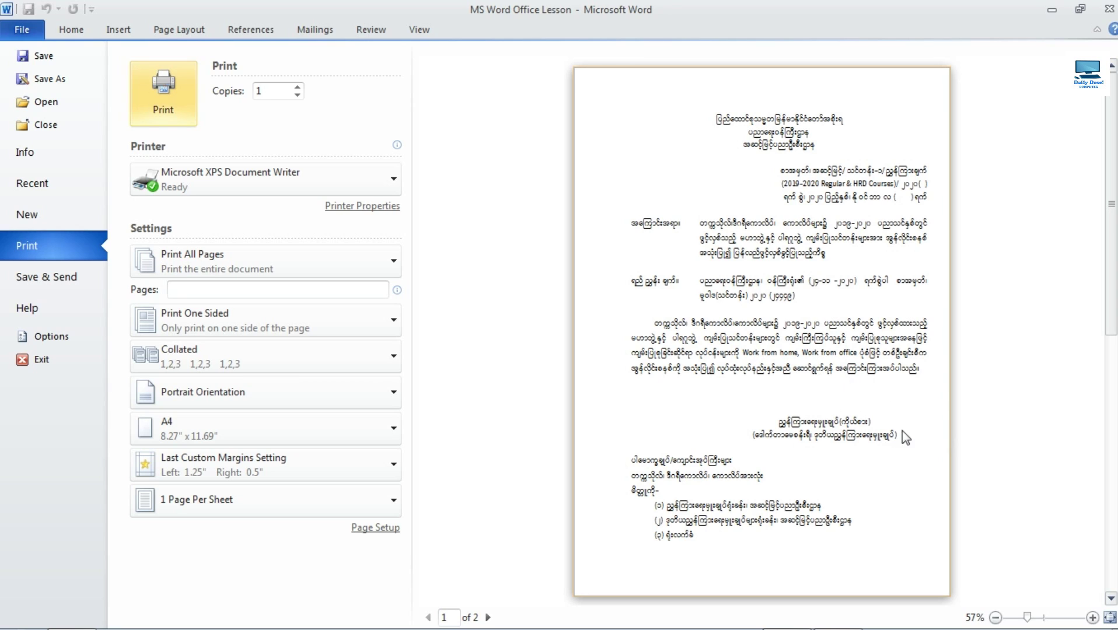
click(70, 29)
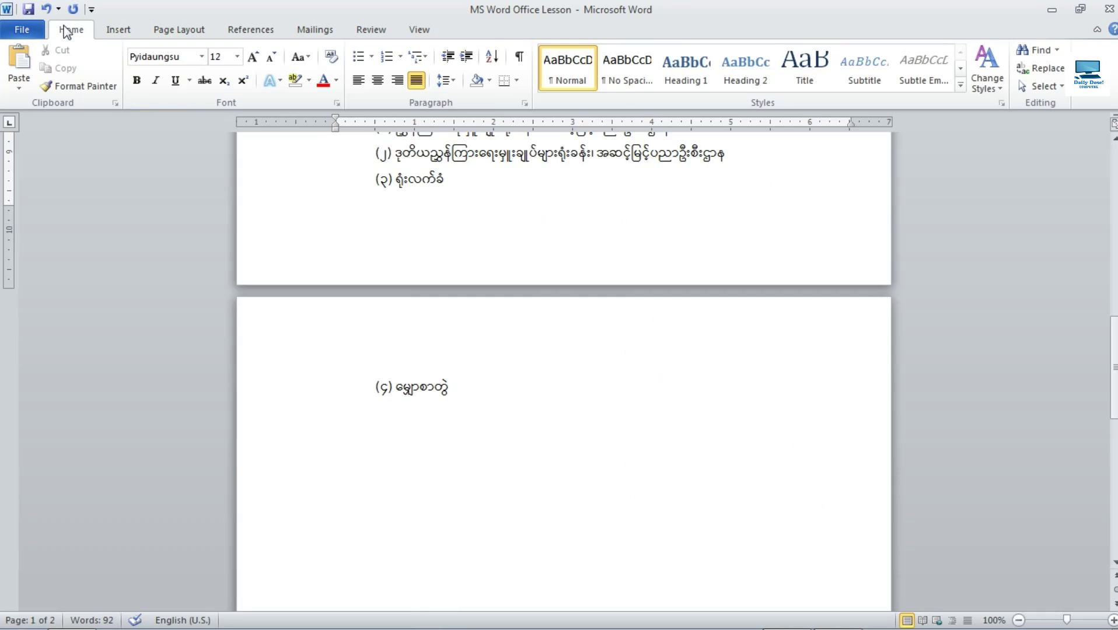
Examine how the numbered copy list at the end of the letter falls around the page break.
scroll(686, 364, up, 3)
scroll(495, 432, down, 1)
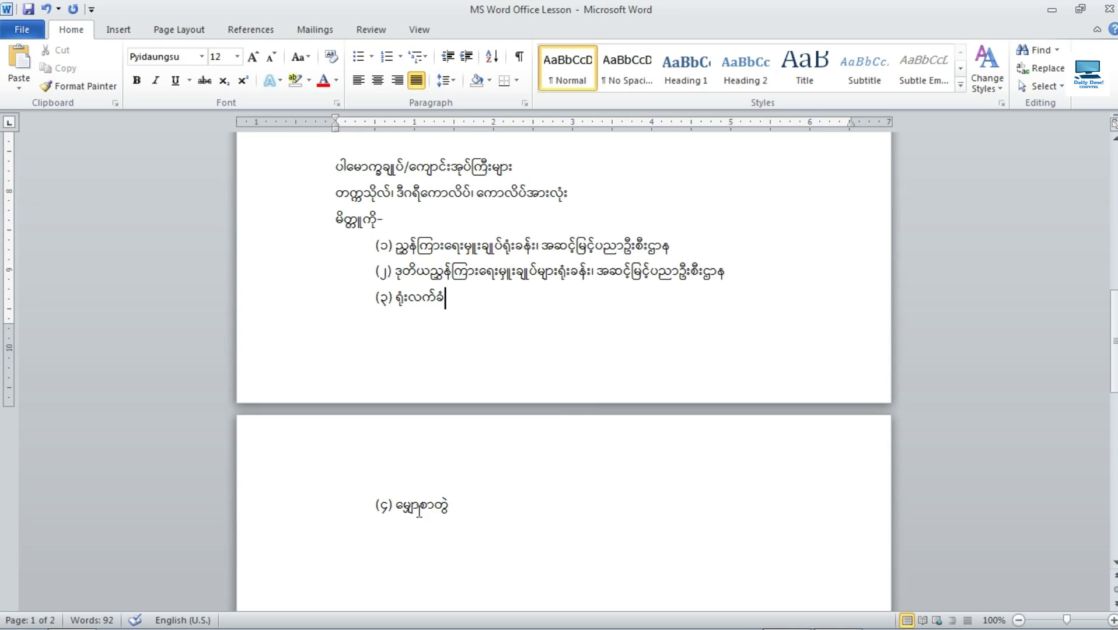
scroll(408, 491, down, 2)
scroll(426, 461, down, 1)
scroll(438, 434, up, 2)
scroll(456, 427, down, 2)
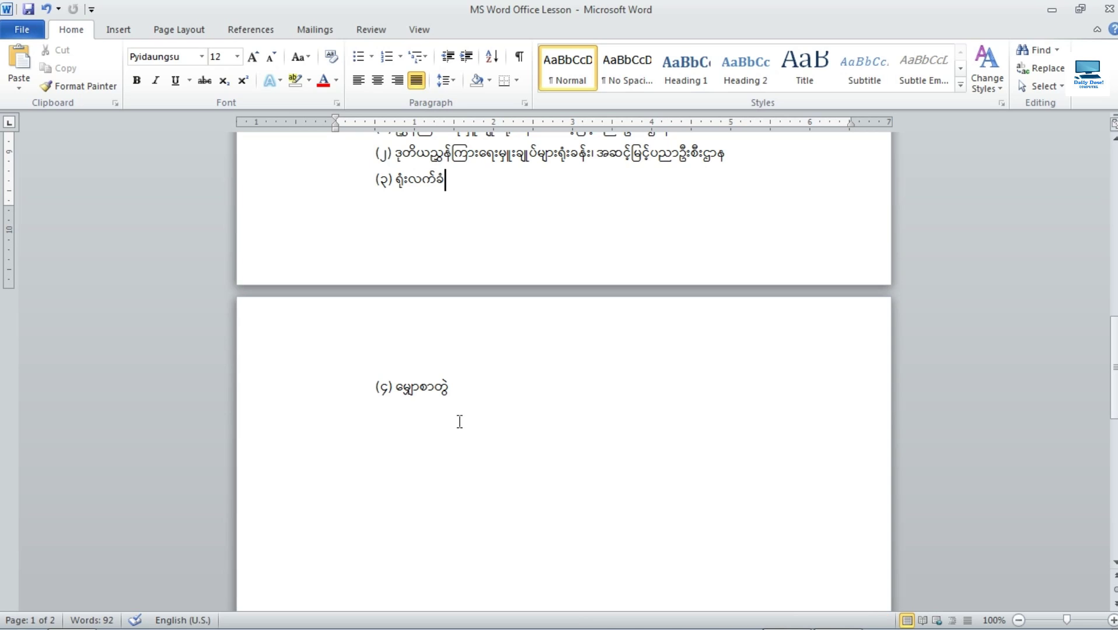
scroll(460, 421, up, 3)
scroll(374, 447, down, 2)
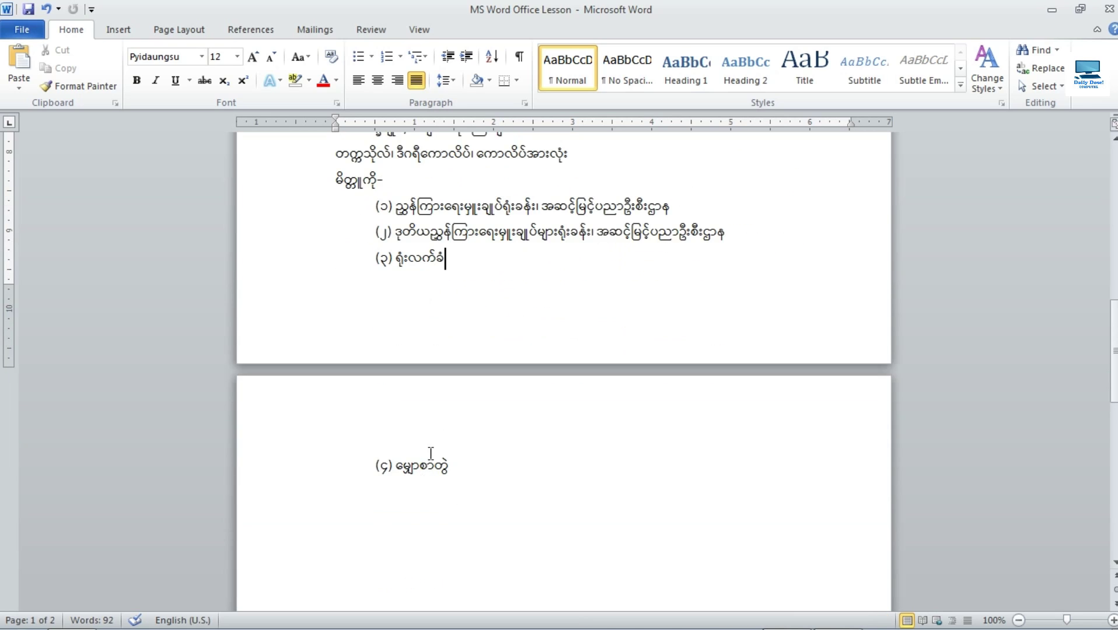
scroll(430, 453, up, 1)
scroll(446, 428, down, 1)
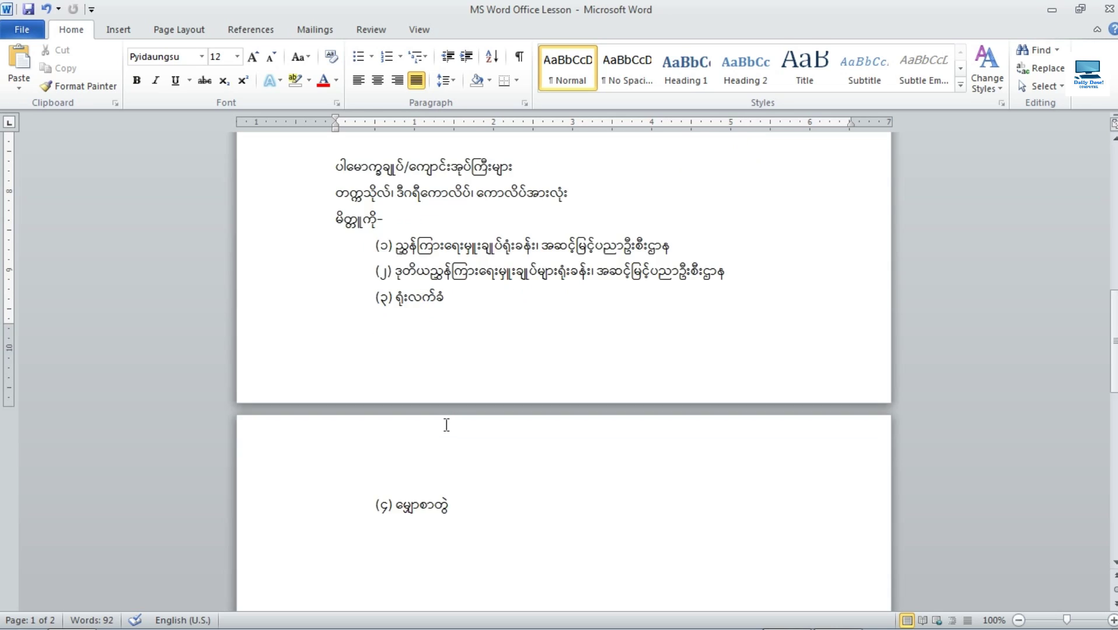
scroll(447, 425, up, 1)
scroll(446, 424, up, 4)
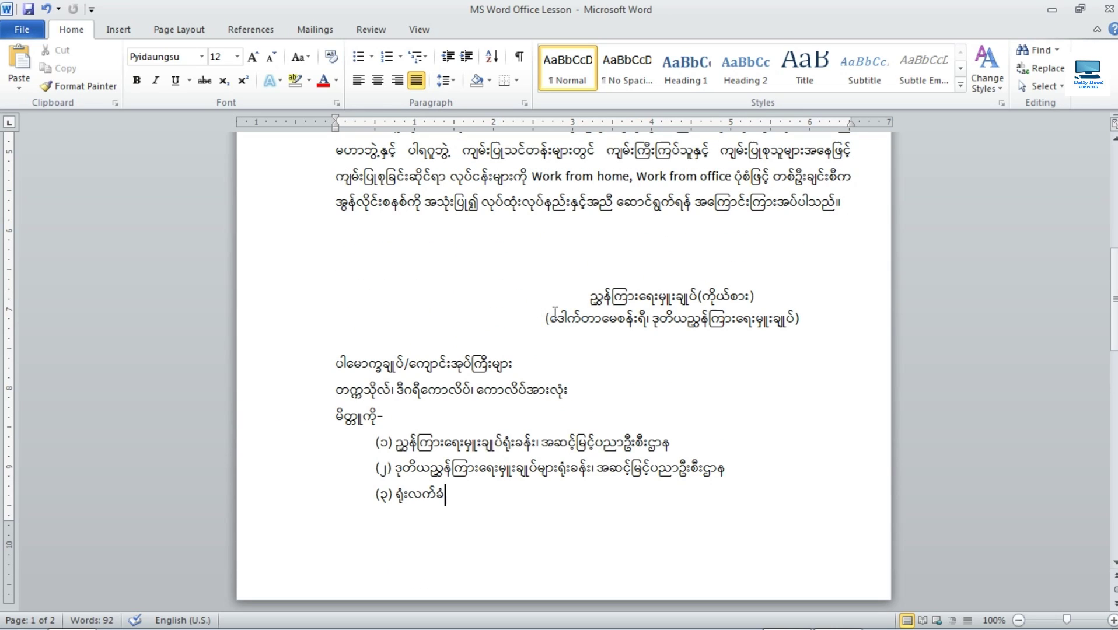
scroll(554, 313, down, 3)
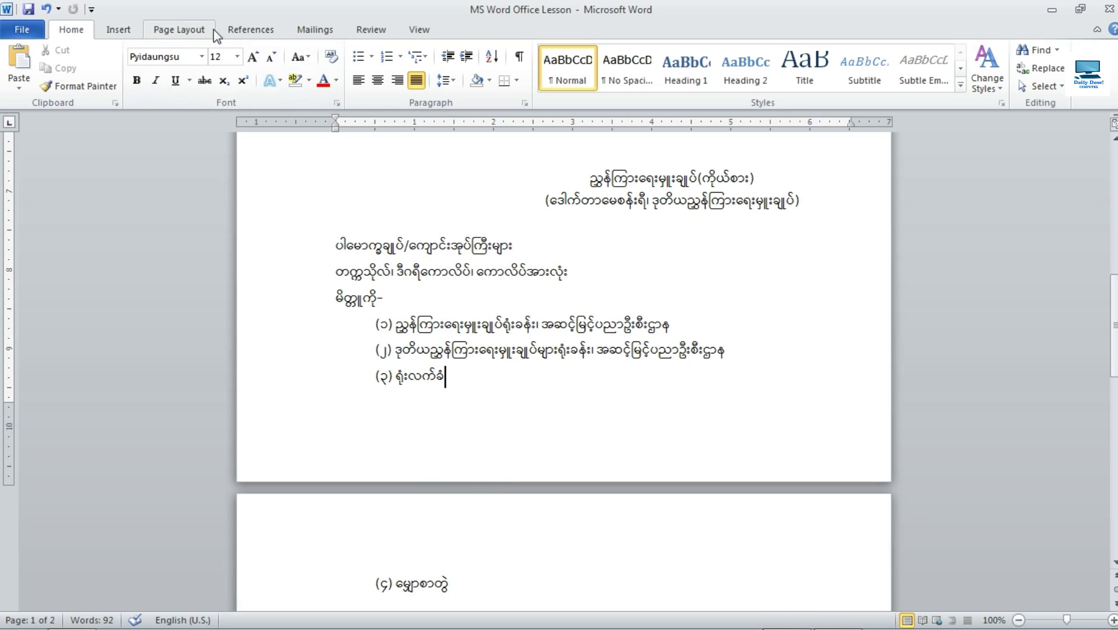
Reduce the bottom page margin for the whole document with custom margins.
click(184, 36)
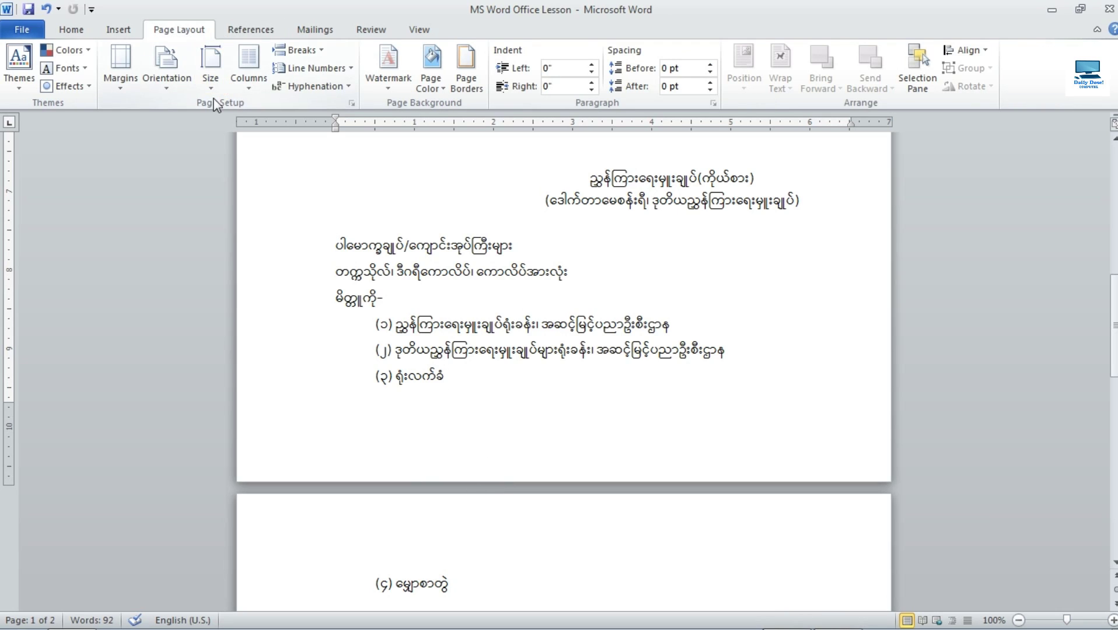
click(120, 67)
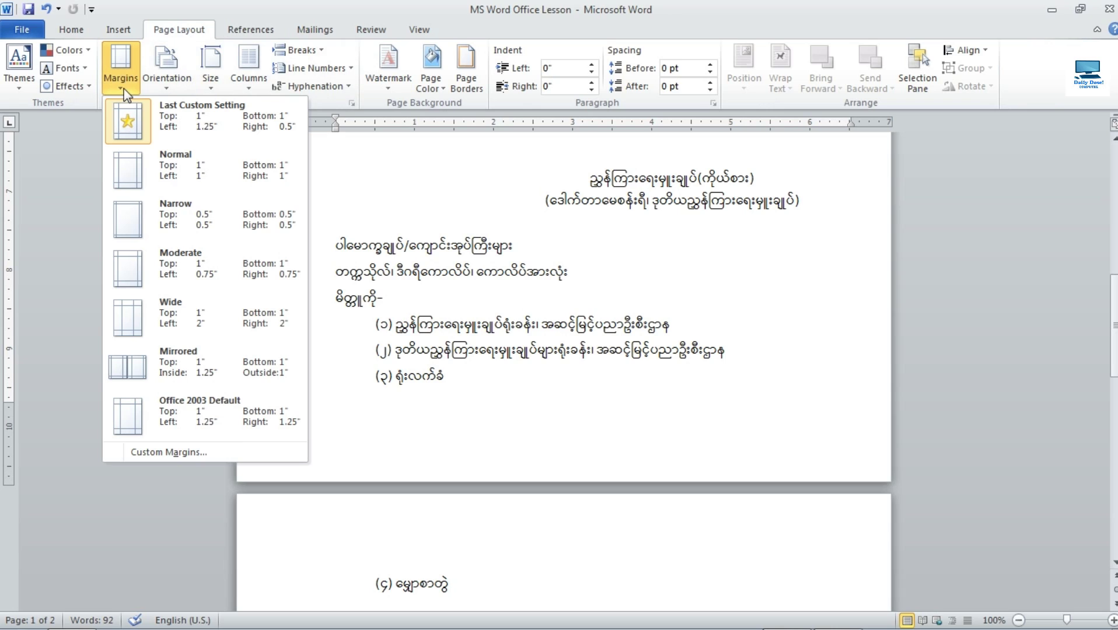
click(216, 453)
drag(516, 71, 473, 85)
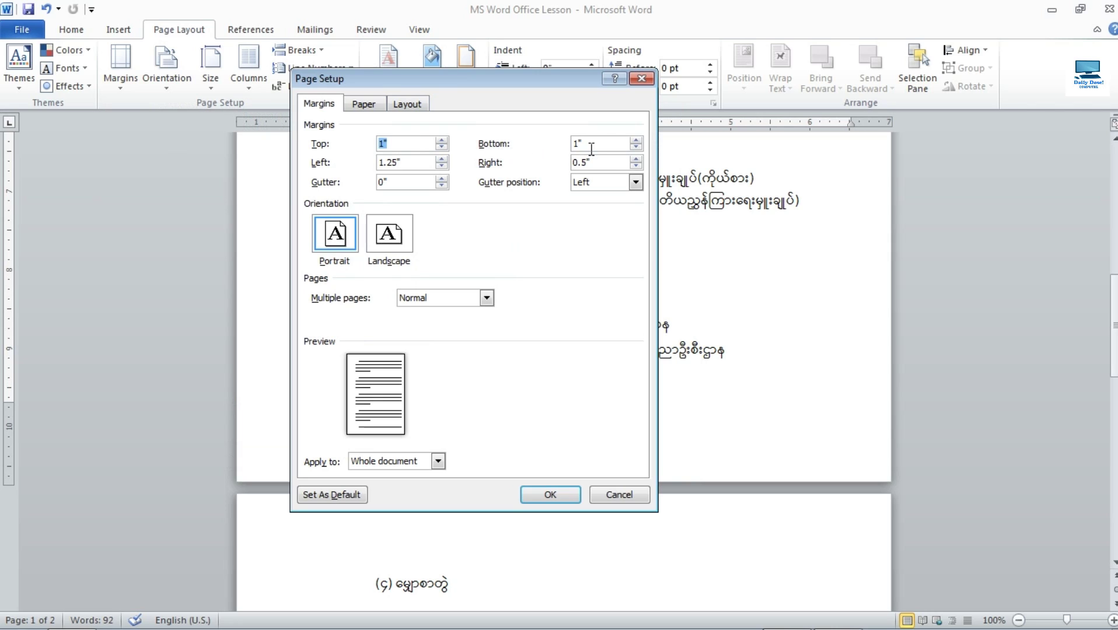
drag(584, 143, 576, 144)
key(ctrl+shift+space)
click(551, 495)
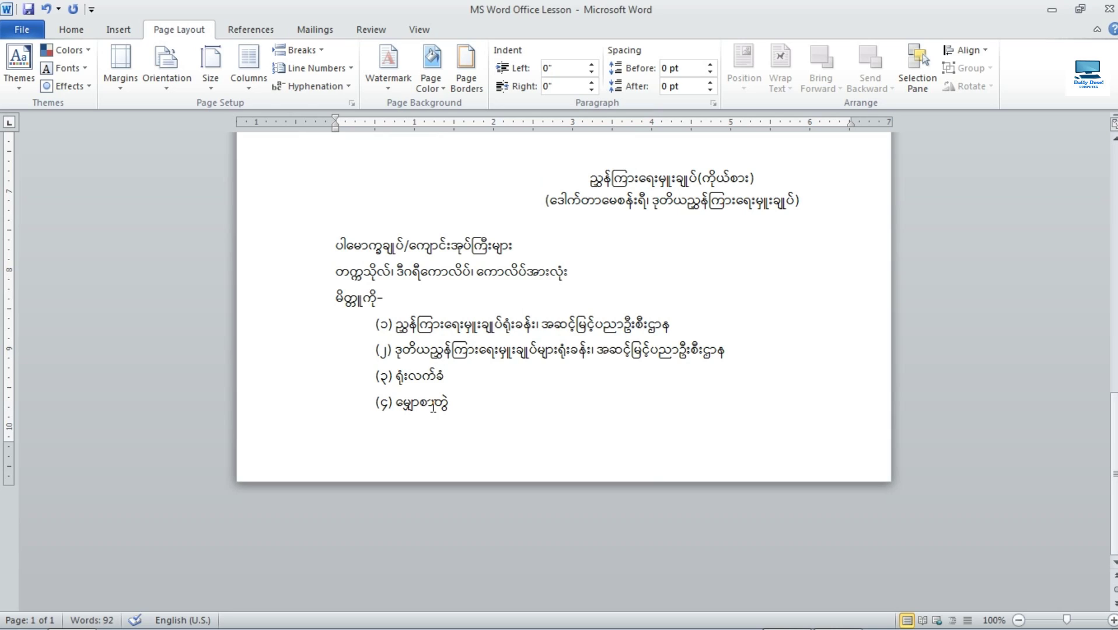
Check the end of the letter and its page fit in the print preview, and return to editing.
scroll(447, 434, up, 1)
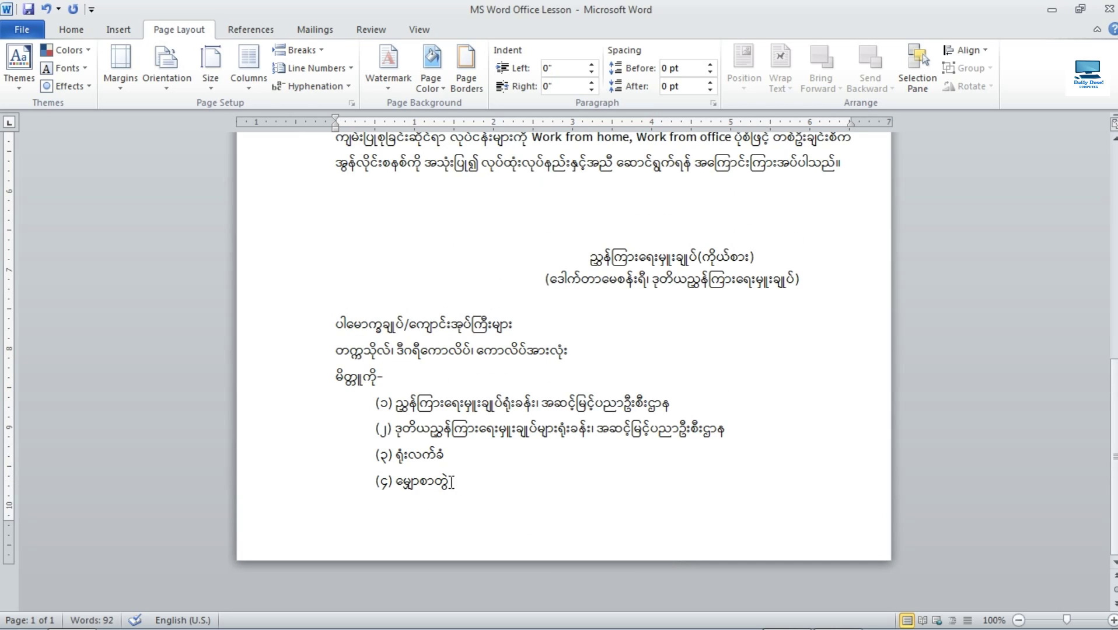
click(24, 31)
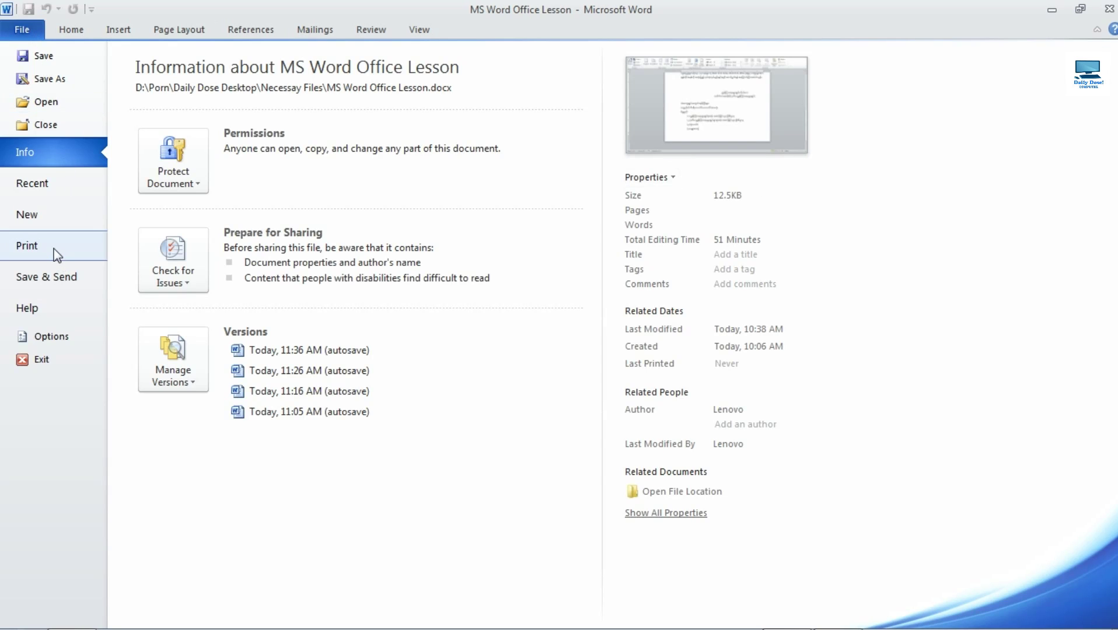
key(ctrl+p)
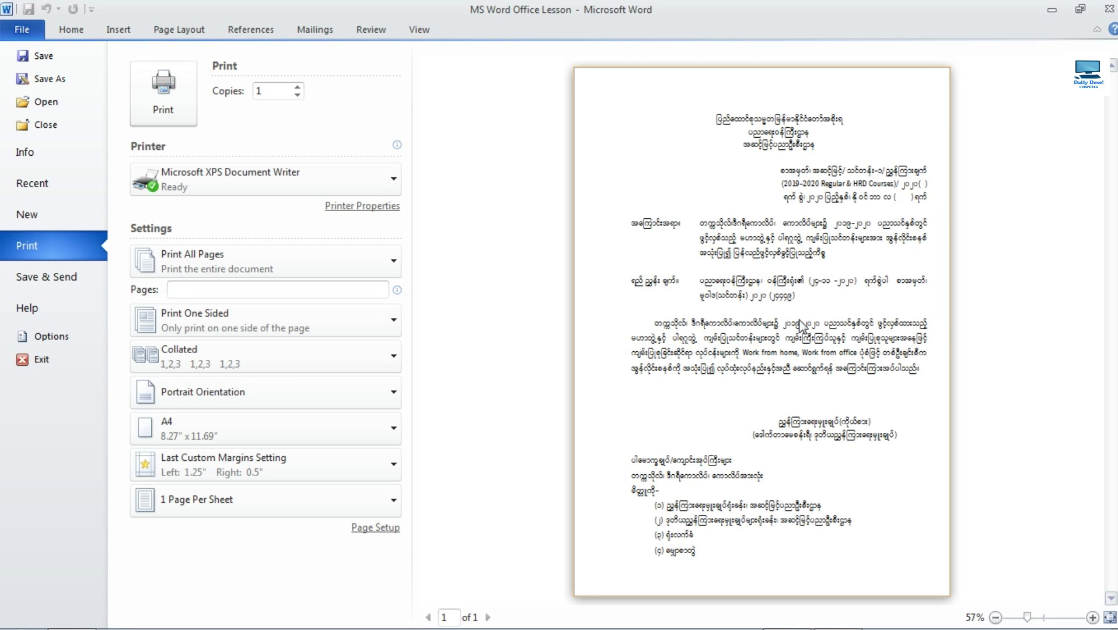
click(75, 30)
scroll(624, 317, up, 6)
scroll(619, 313, down, 1)
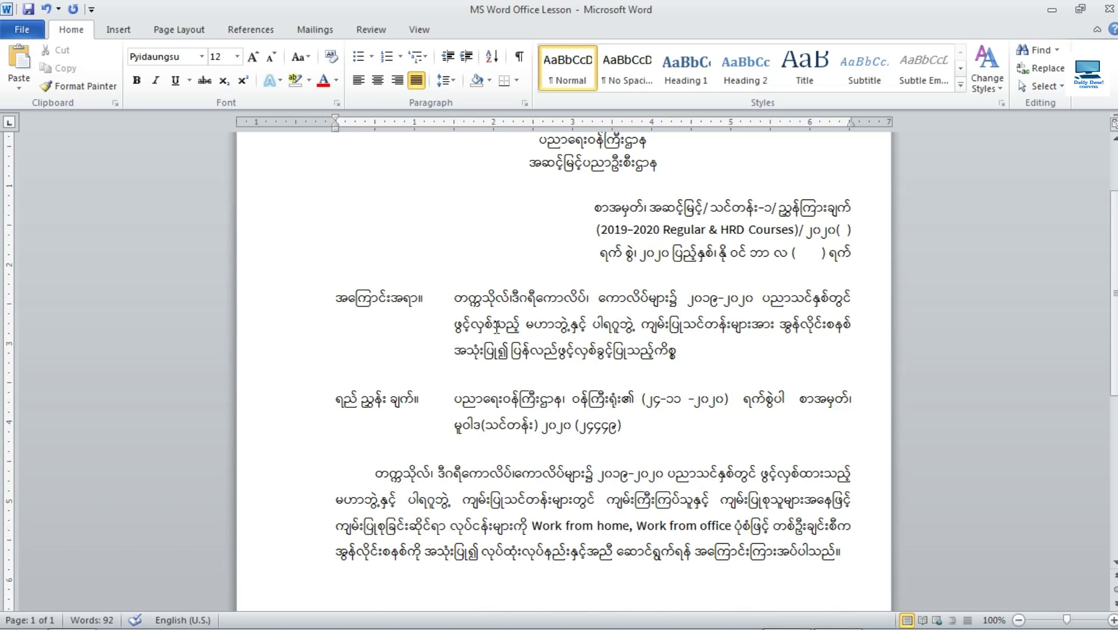
Switch to the scanned image Word MA Lesson.jpg, compare its subject section with the typed letter, and minimize the image.
click(846, 615)
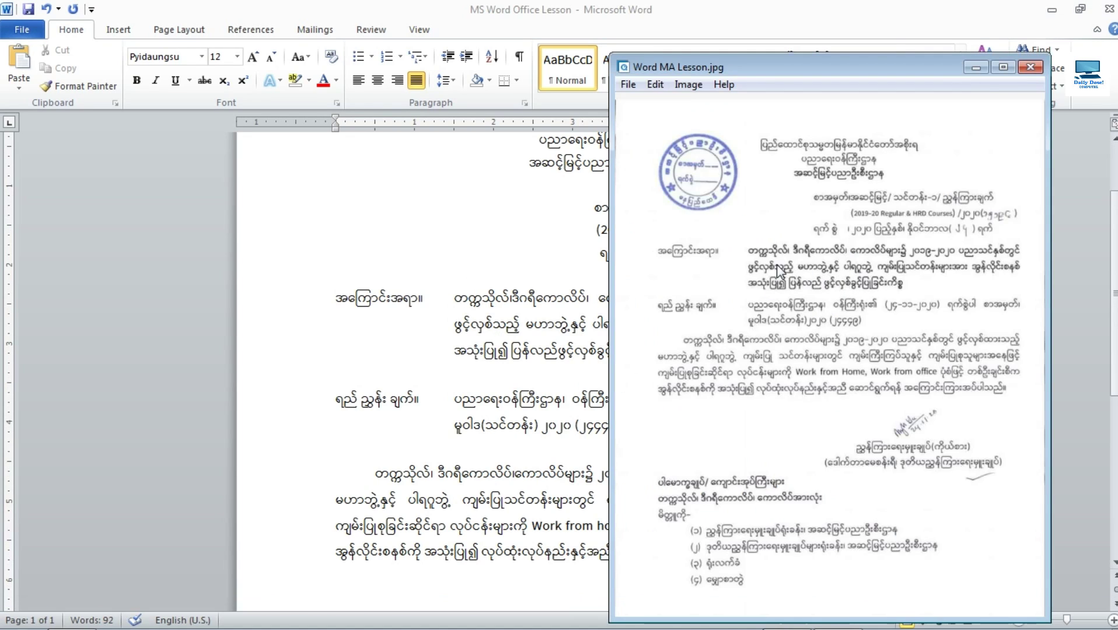
drag(745, 57, 663, 35)
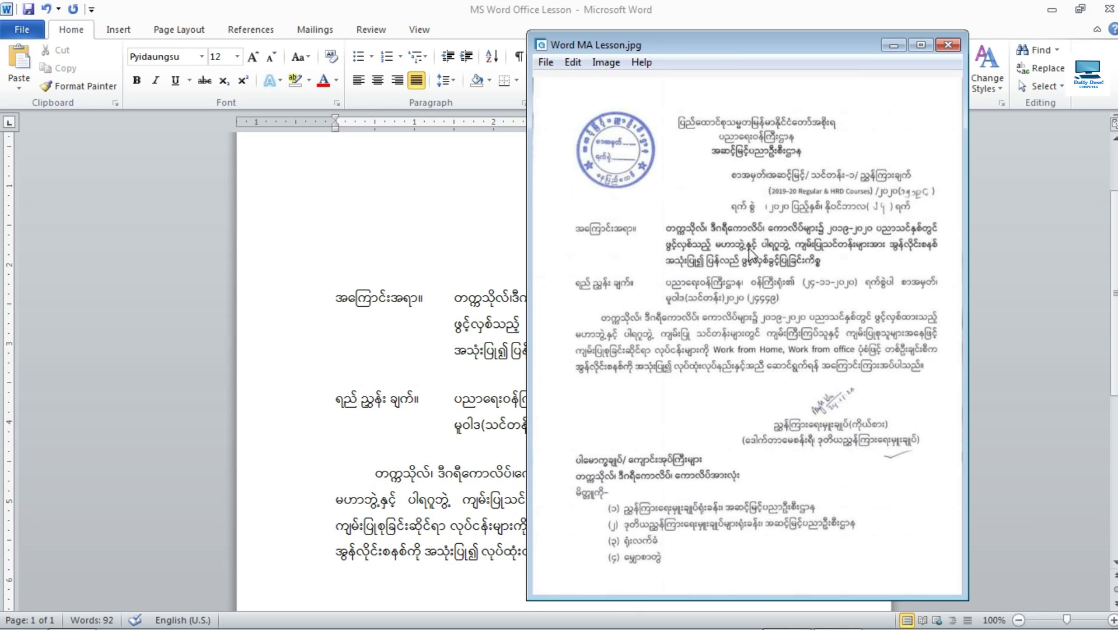
click(886, 42)
scroll(433, 339, up, 1)
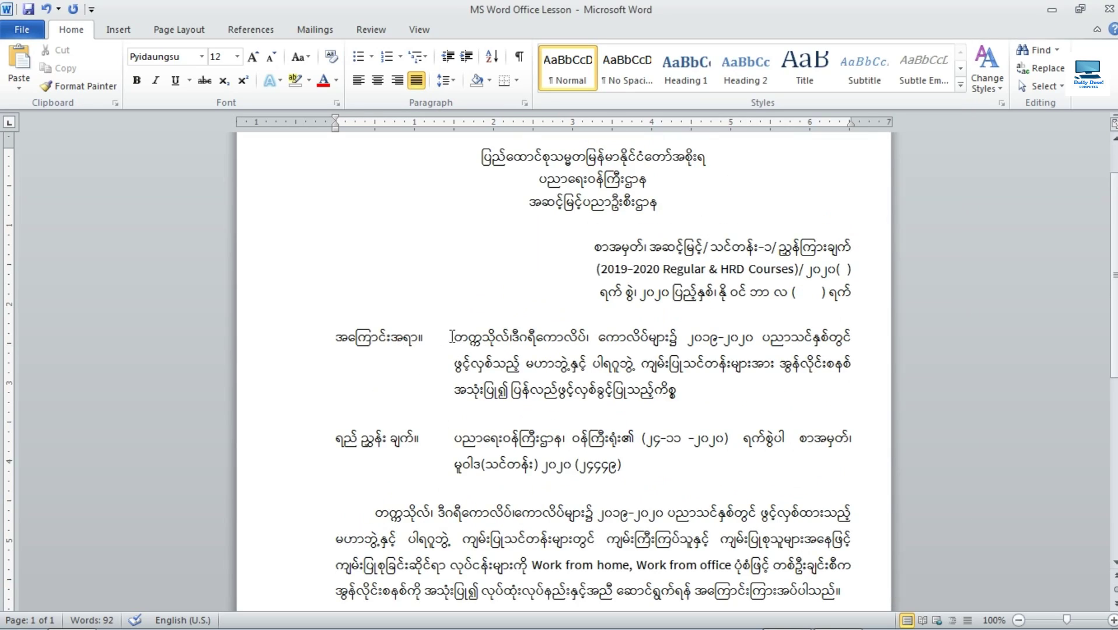
drag(331, 337, 671, 394)
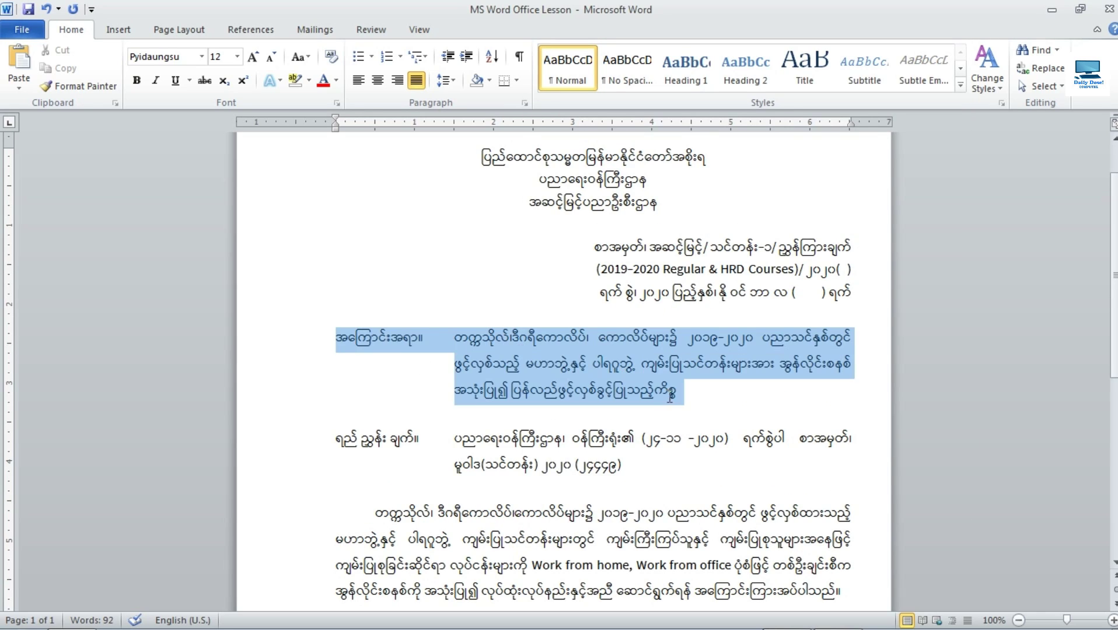
click(496, 359)
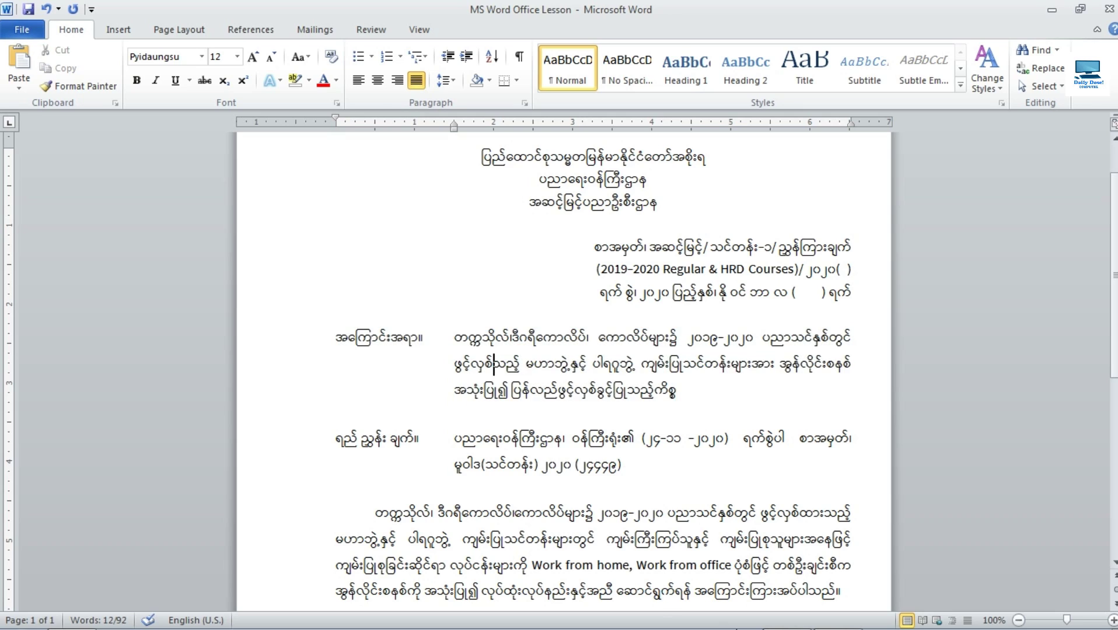
click(839, 614)
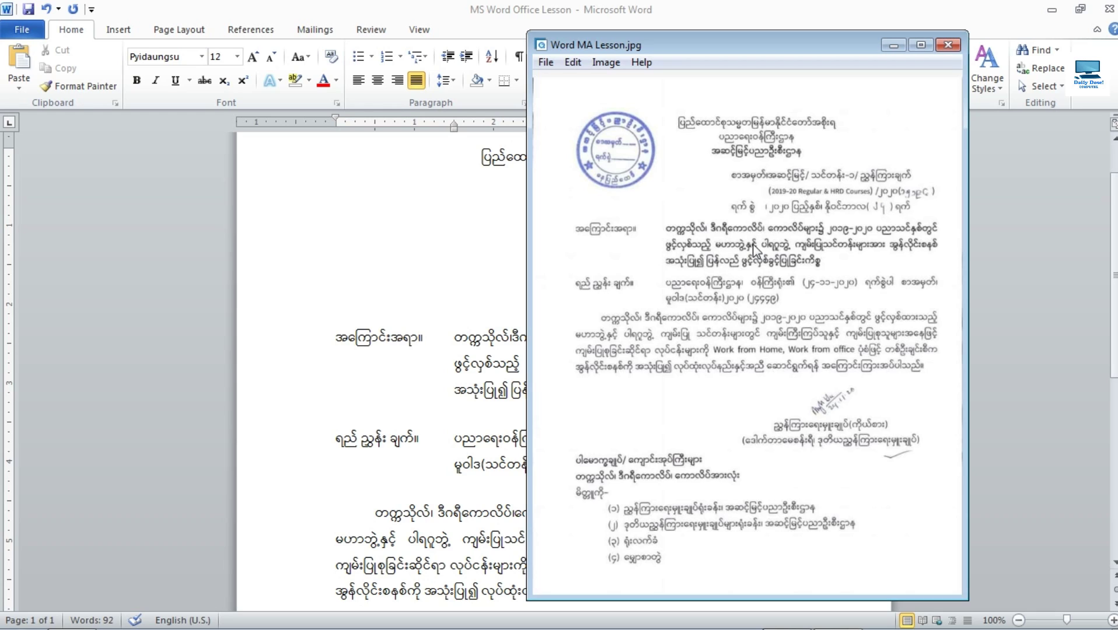
click(892, 46)
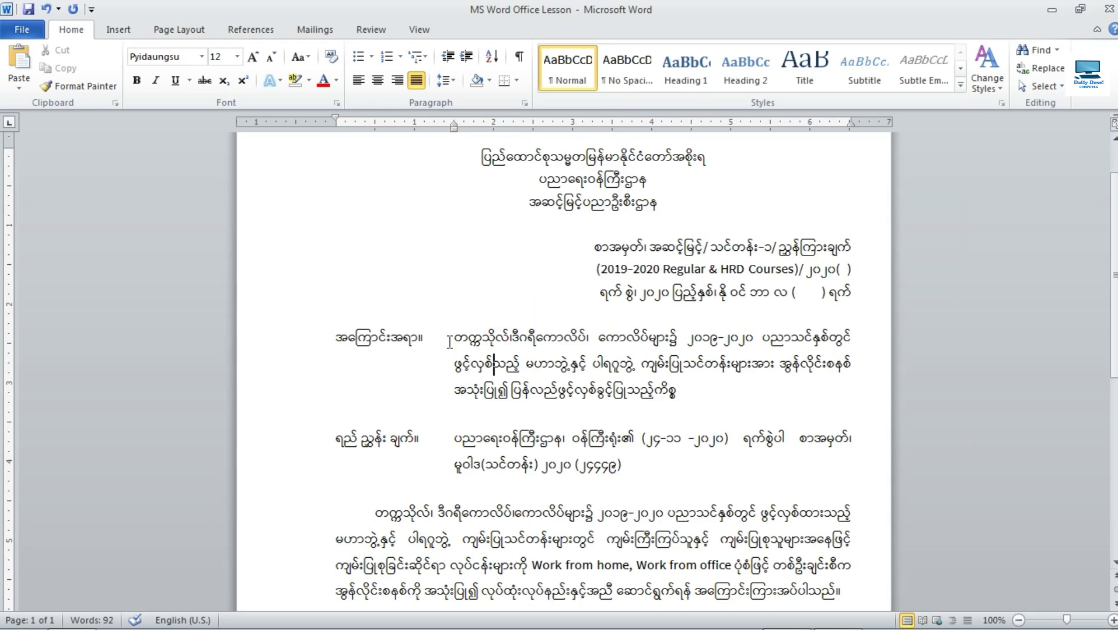
Make the three-line subject text of the letter bold.
drag(455, 338, 694, 401)
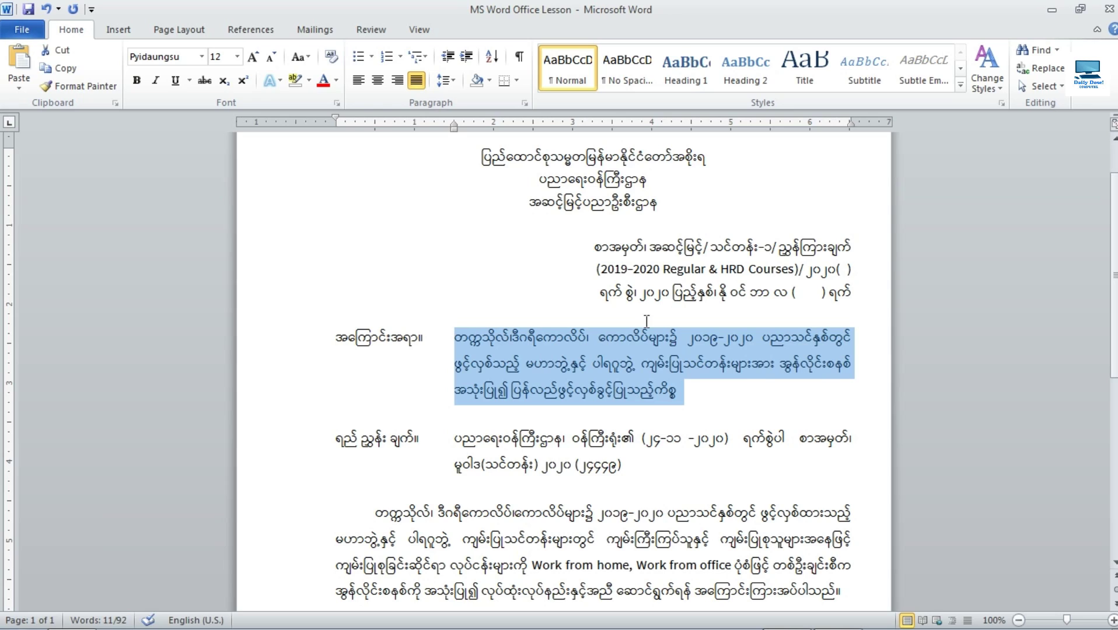
click(137, 82)
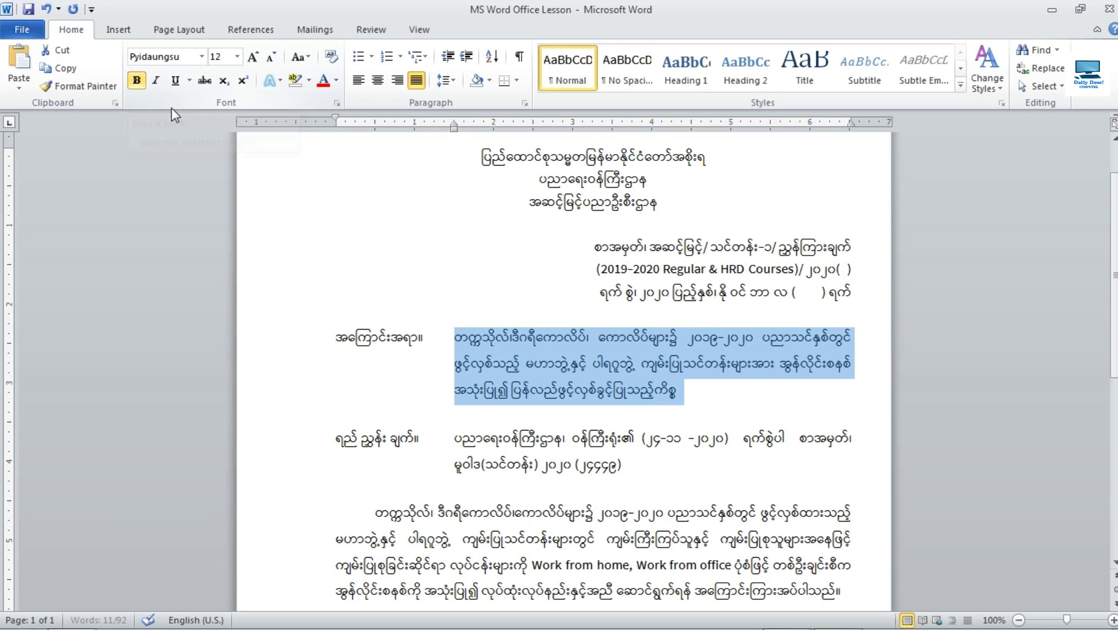
click(678, 400)
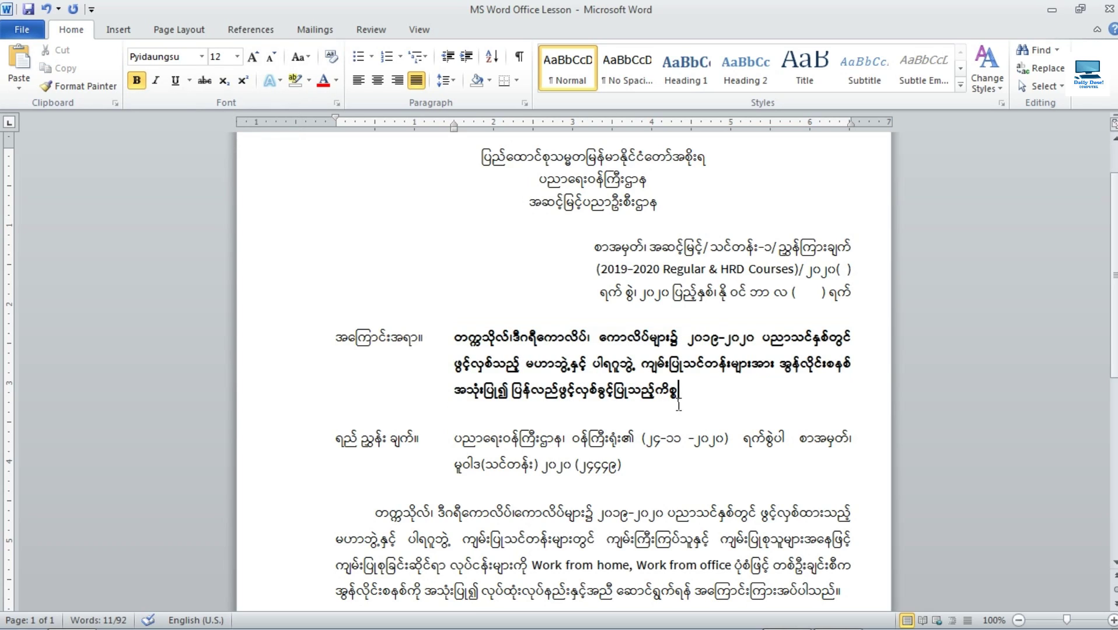
Make the three centred heading lines at the start of the letter bold.
scroll(677, 408, up, 3)
key(ctrl+Home)
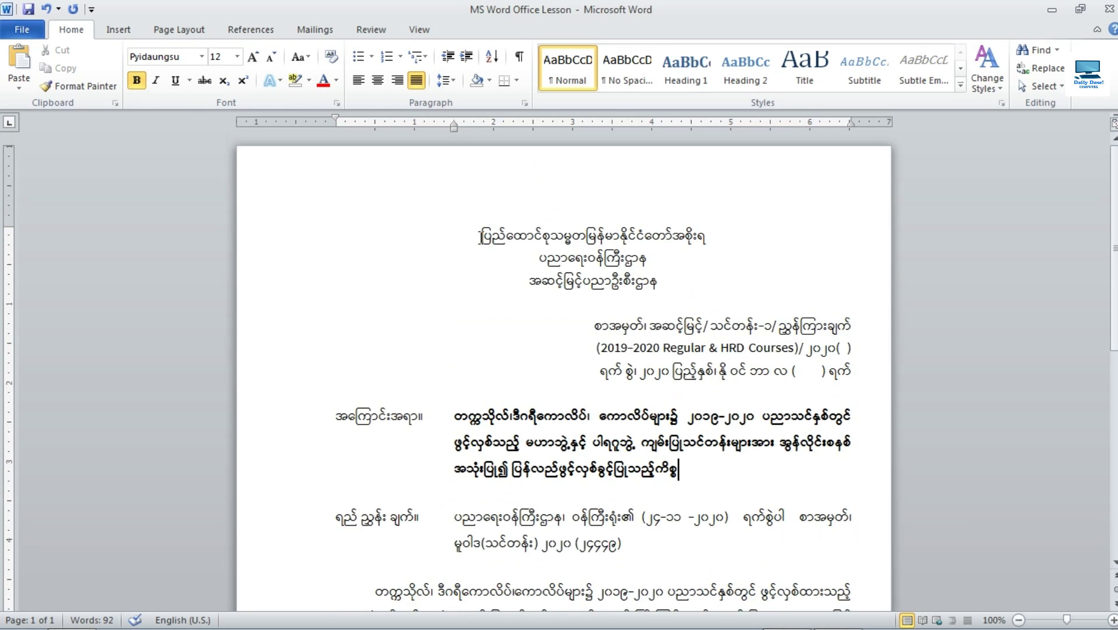
key(shift+Down)
key(shift+Down)
key(shift+Down)
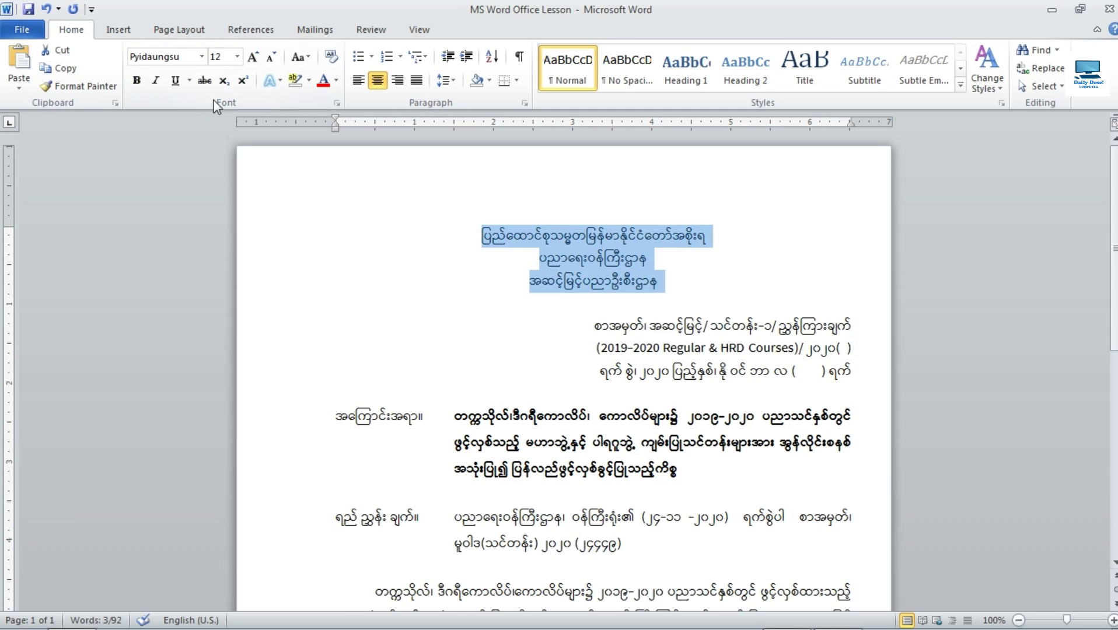
click(137, 80)
key(Right)
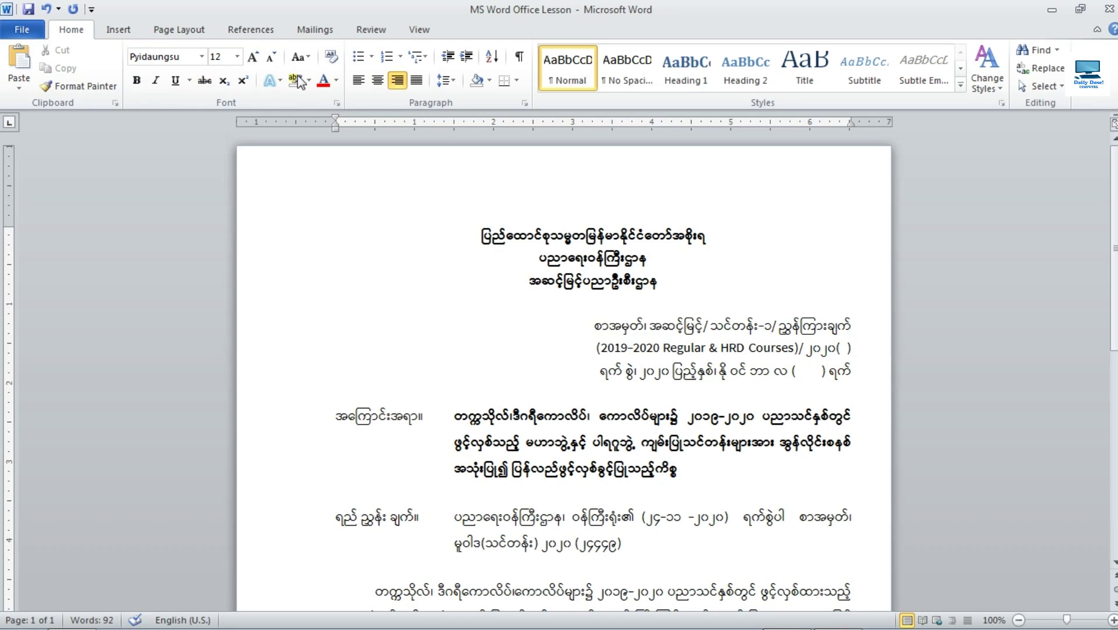
Show the letter in the print preview and place the scanned image Word MA Lesson.jpg beside it for comparison.
click(24, 31)
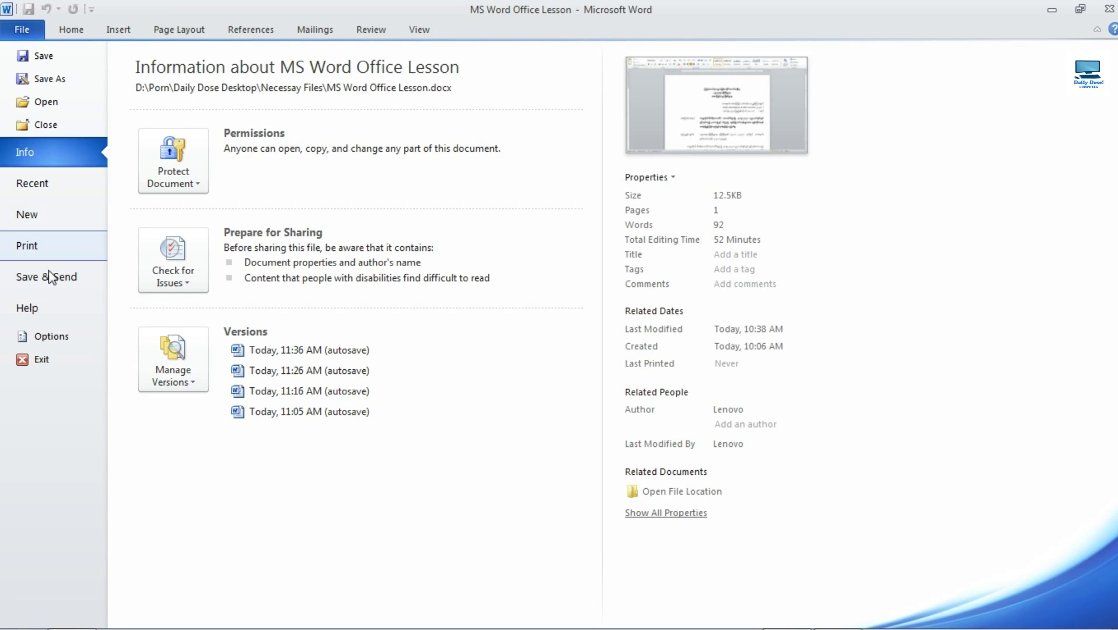
click(32, 245)
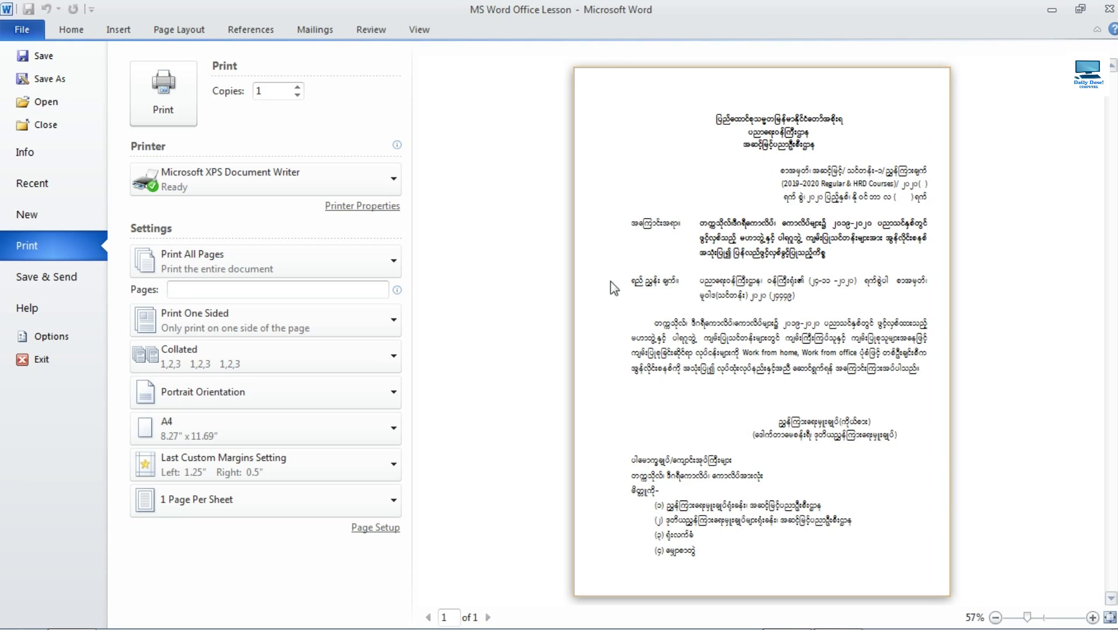
mouse_move(852, 624)
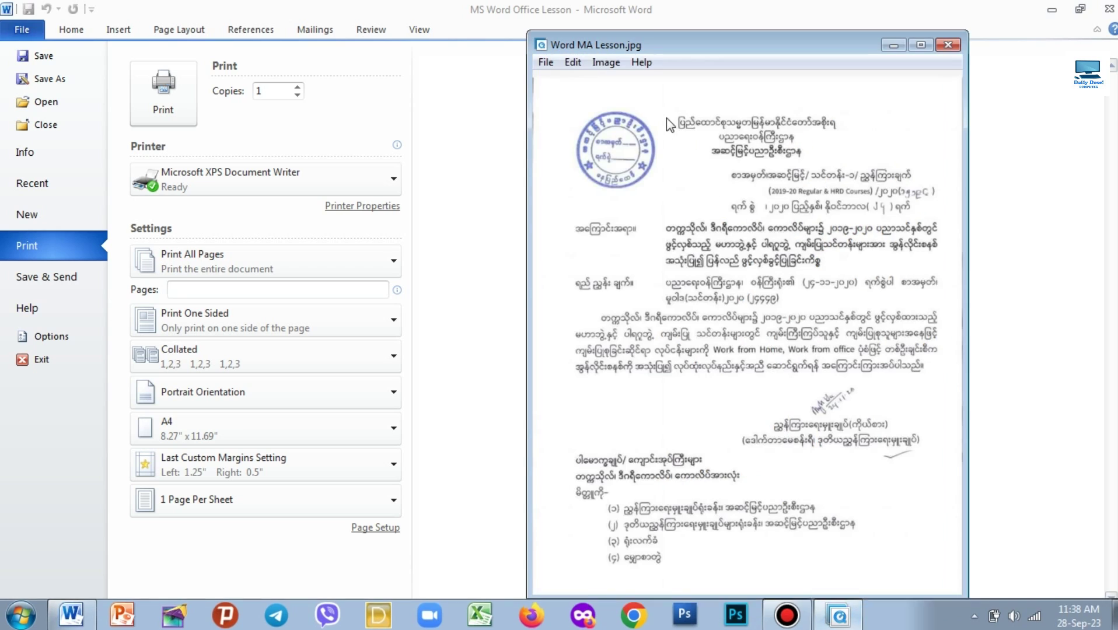
drag(662, 41, 360, 40)
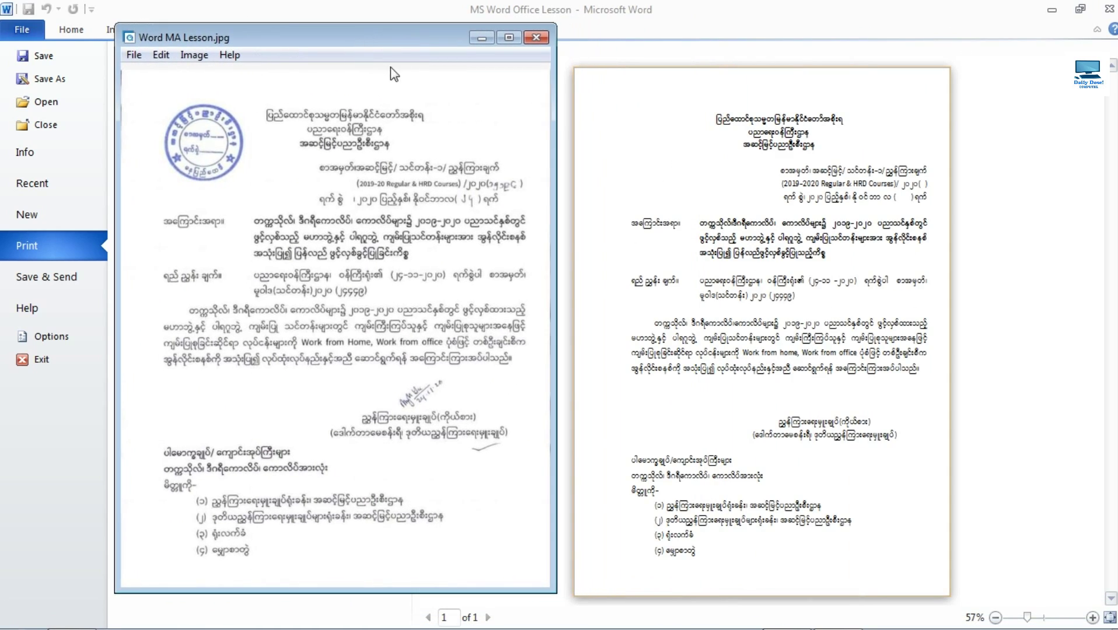